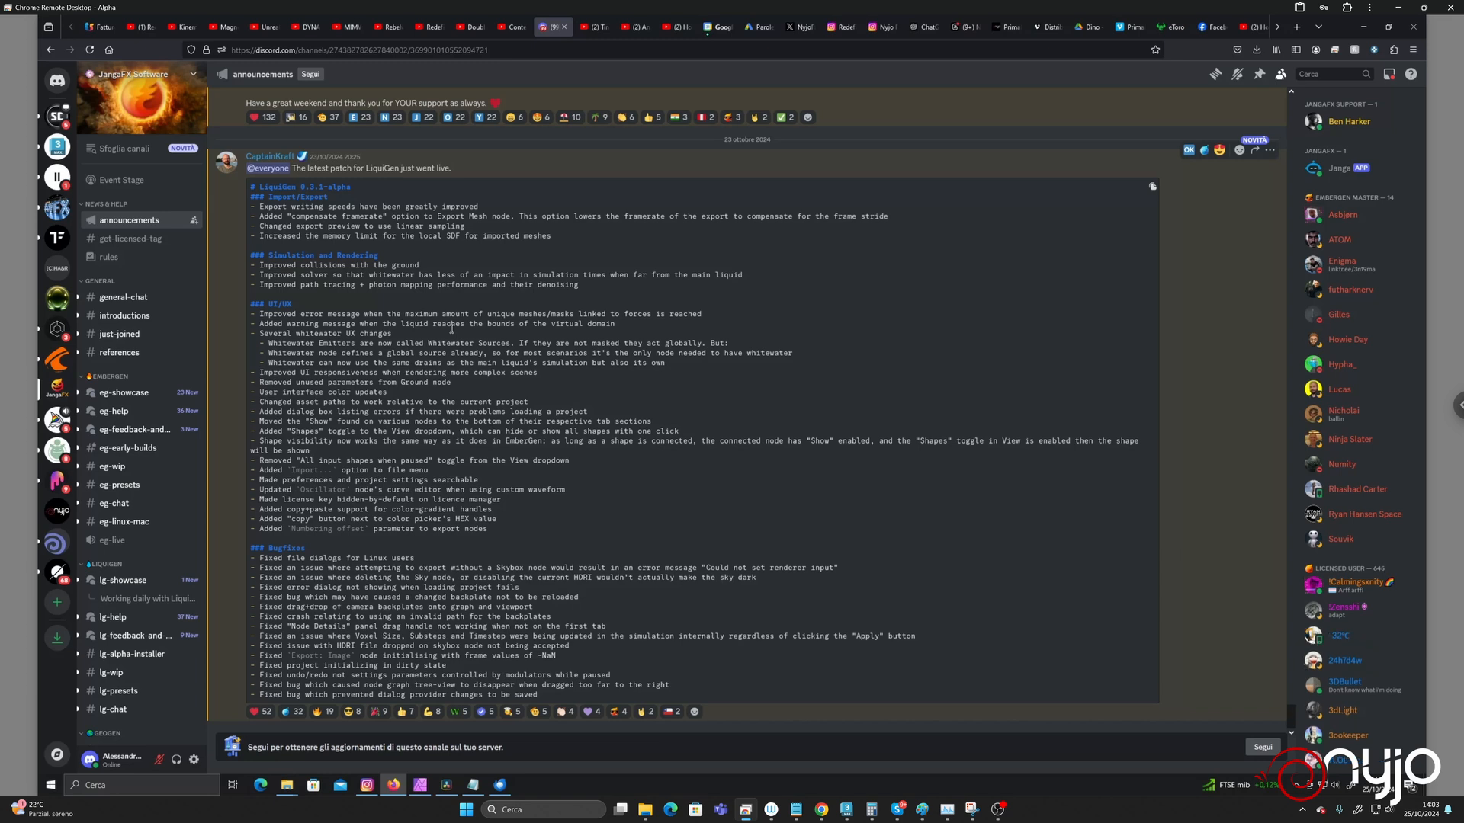
Step: Launch LiquiGen, discard the recovery file from the previous session, and create a new project
key(super)
text(liqu)
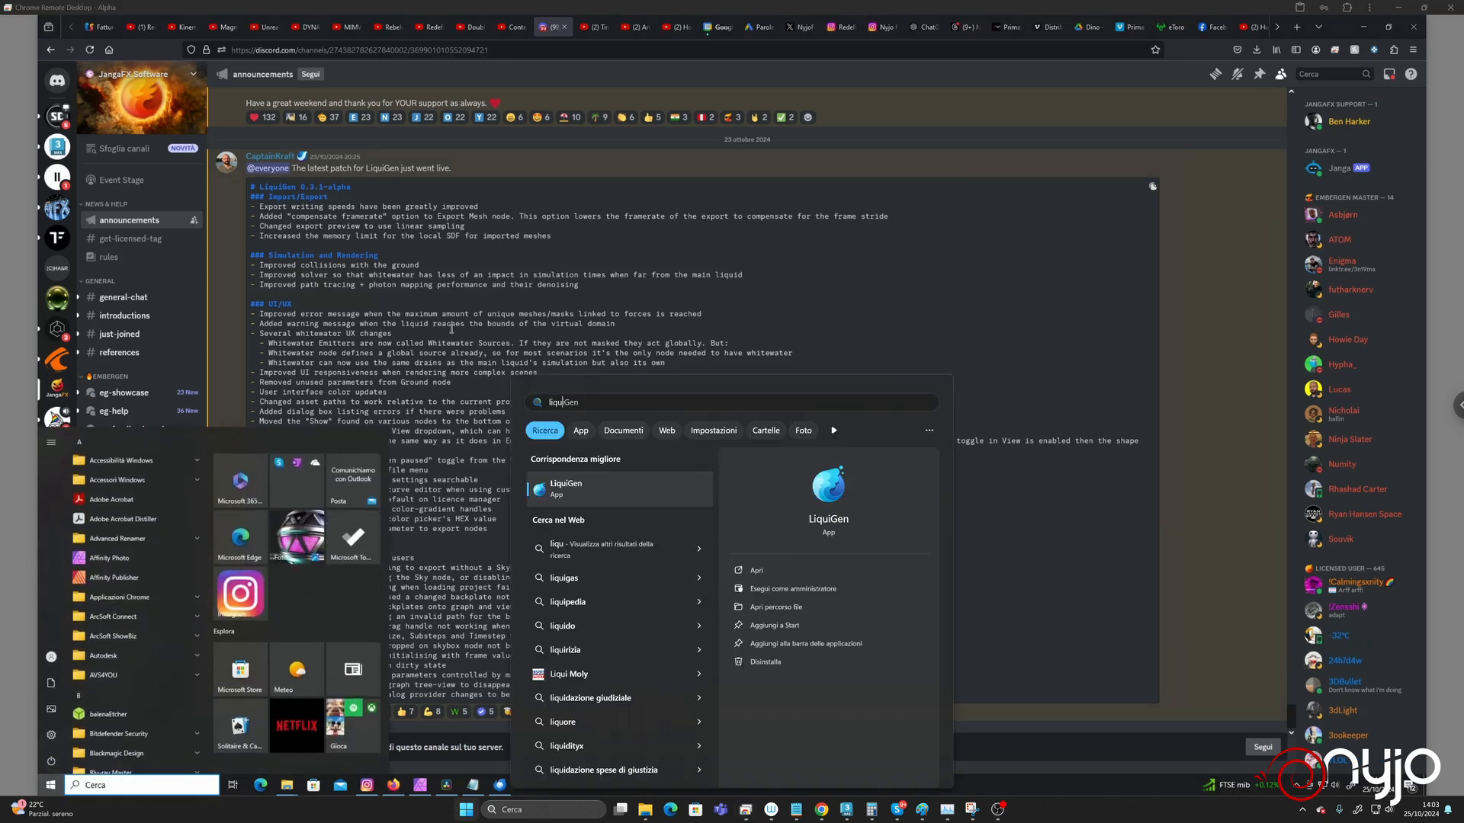
click(818, 488)
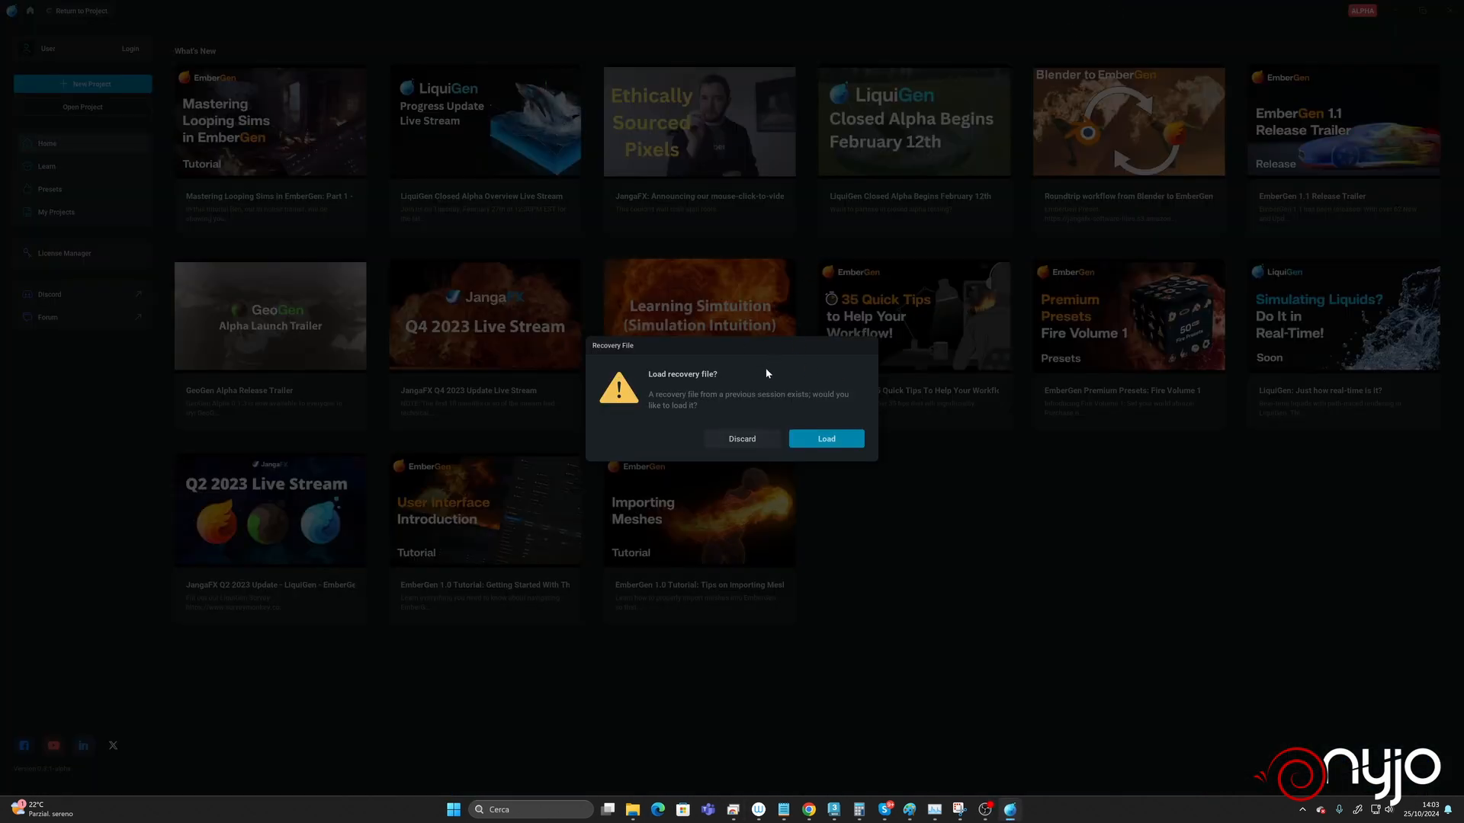
click(742, 439)
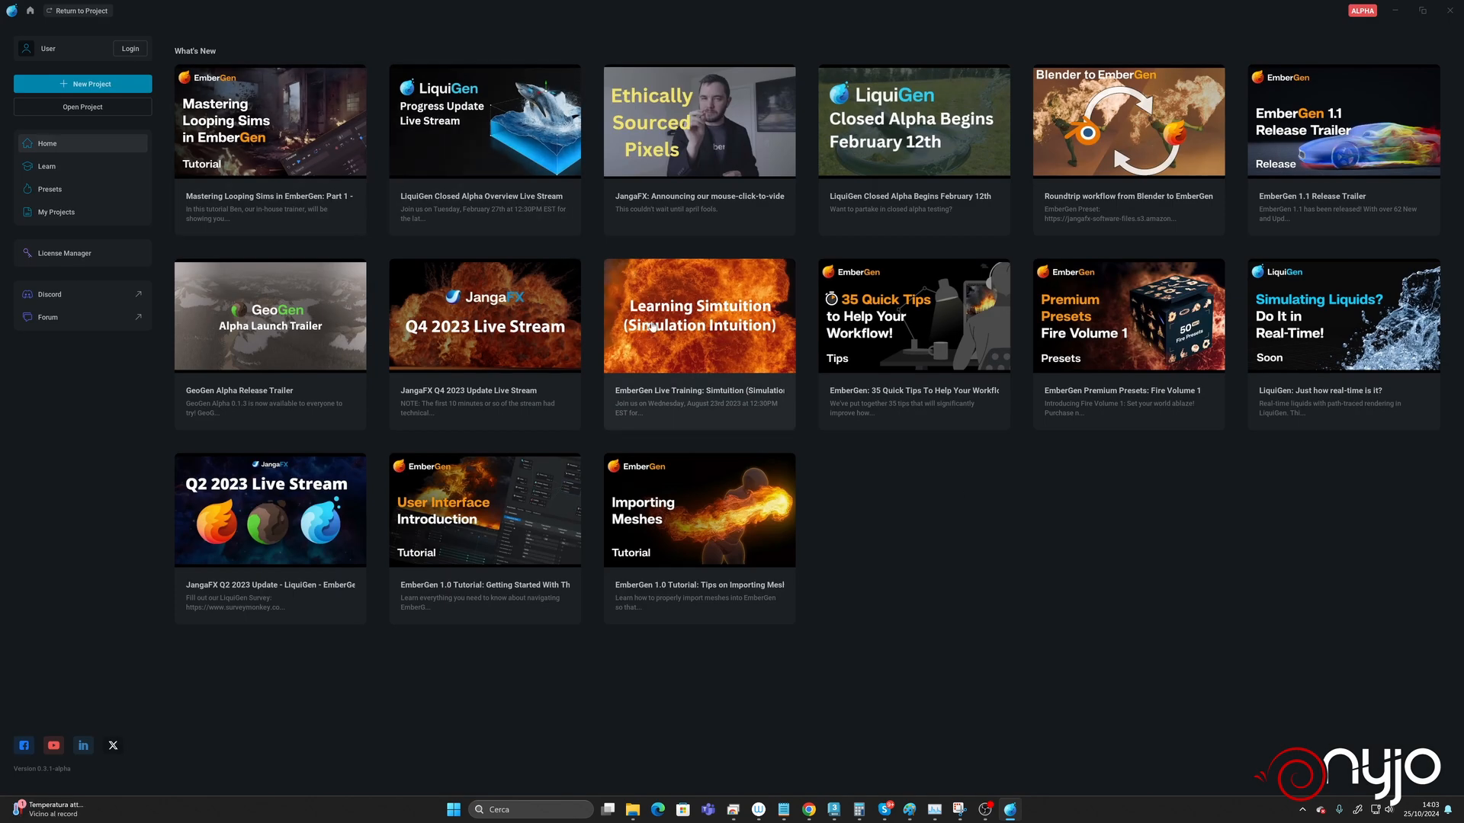
click(60, 85)
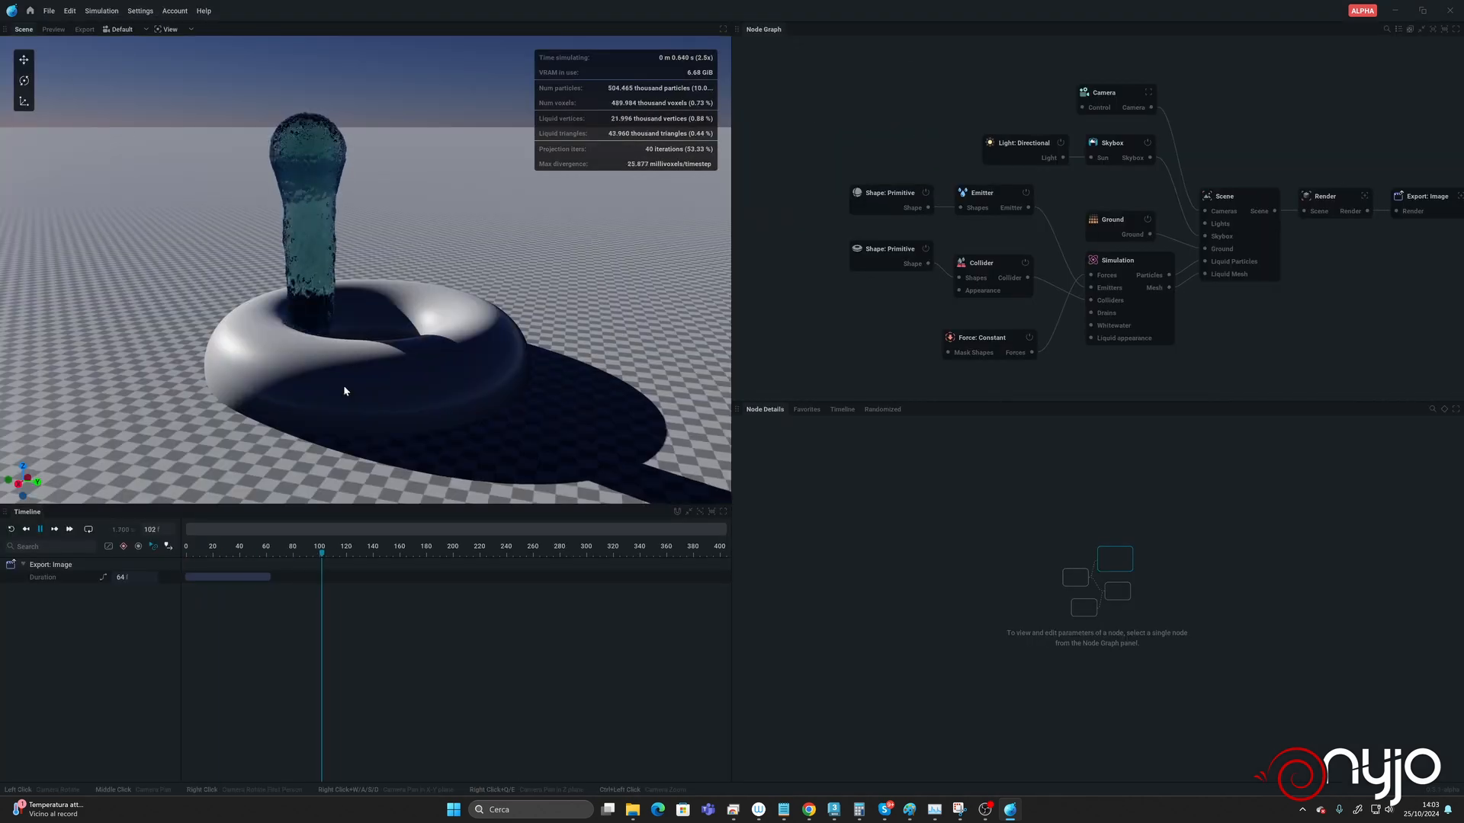
Step: Pause the default simulation and hide the statistics overlay in the scene view
click(42, 530)
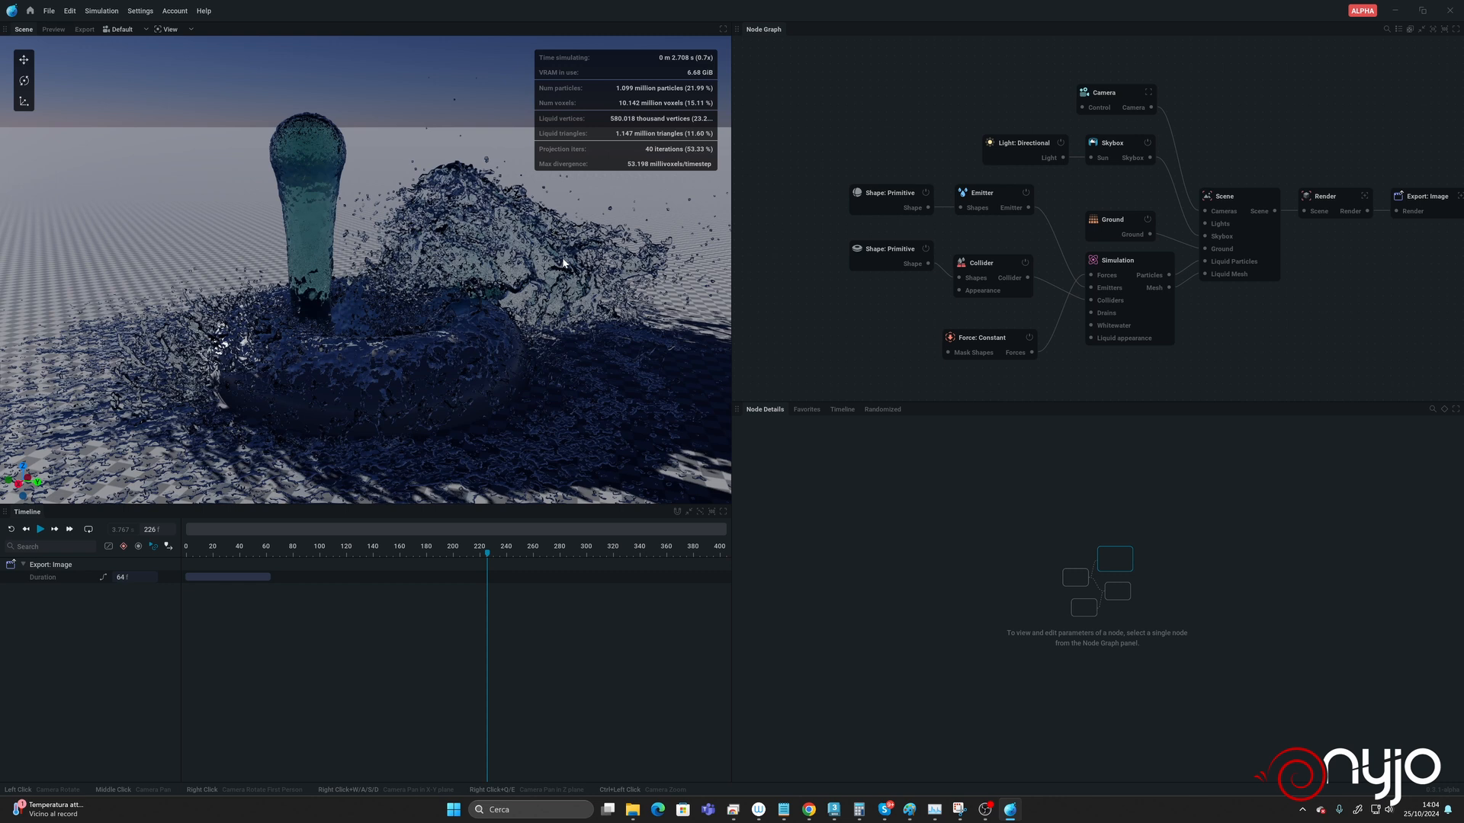
click(168, 29)
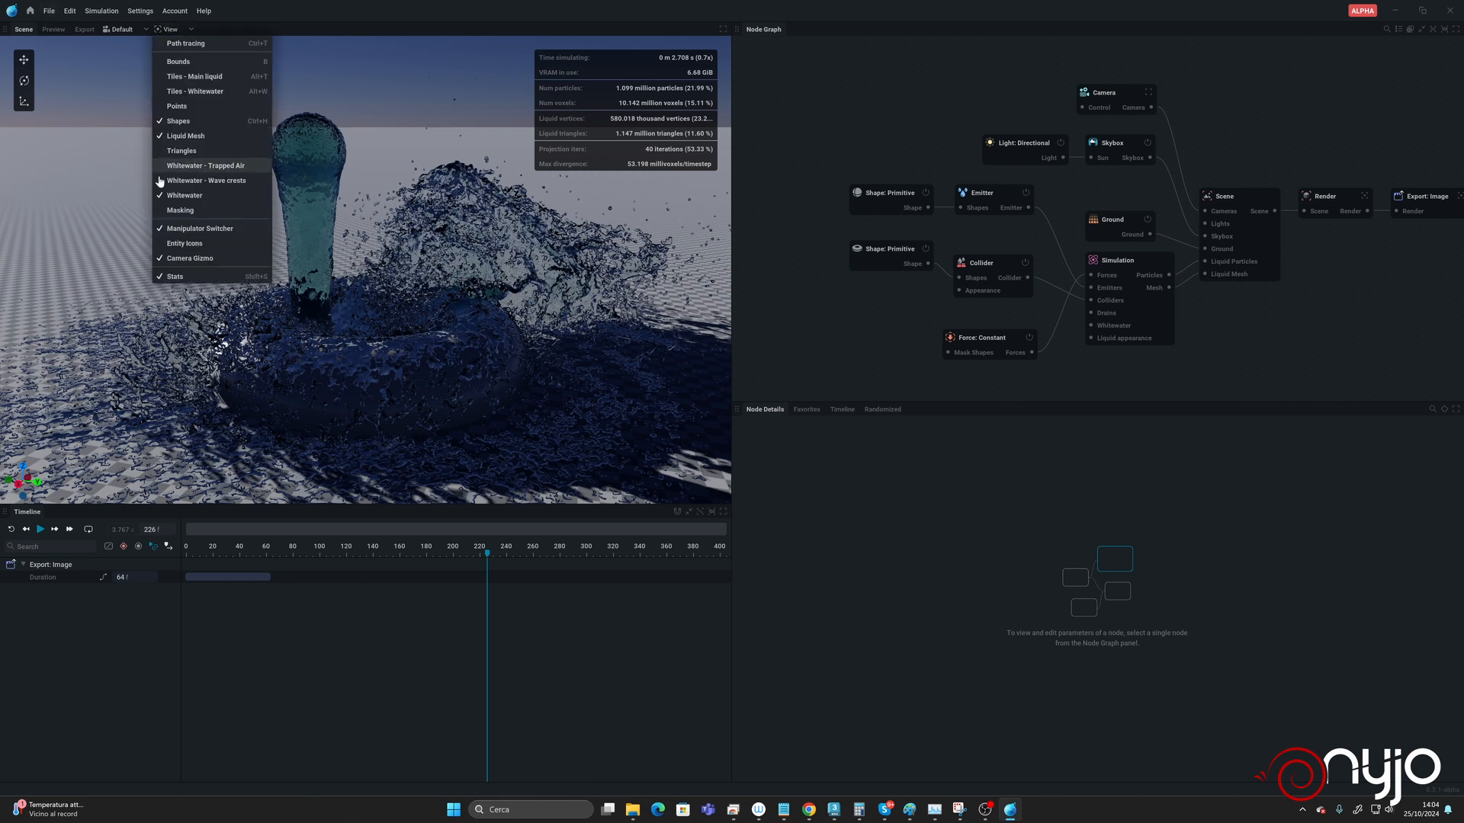
click(174, 276)
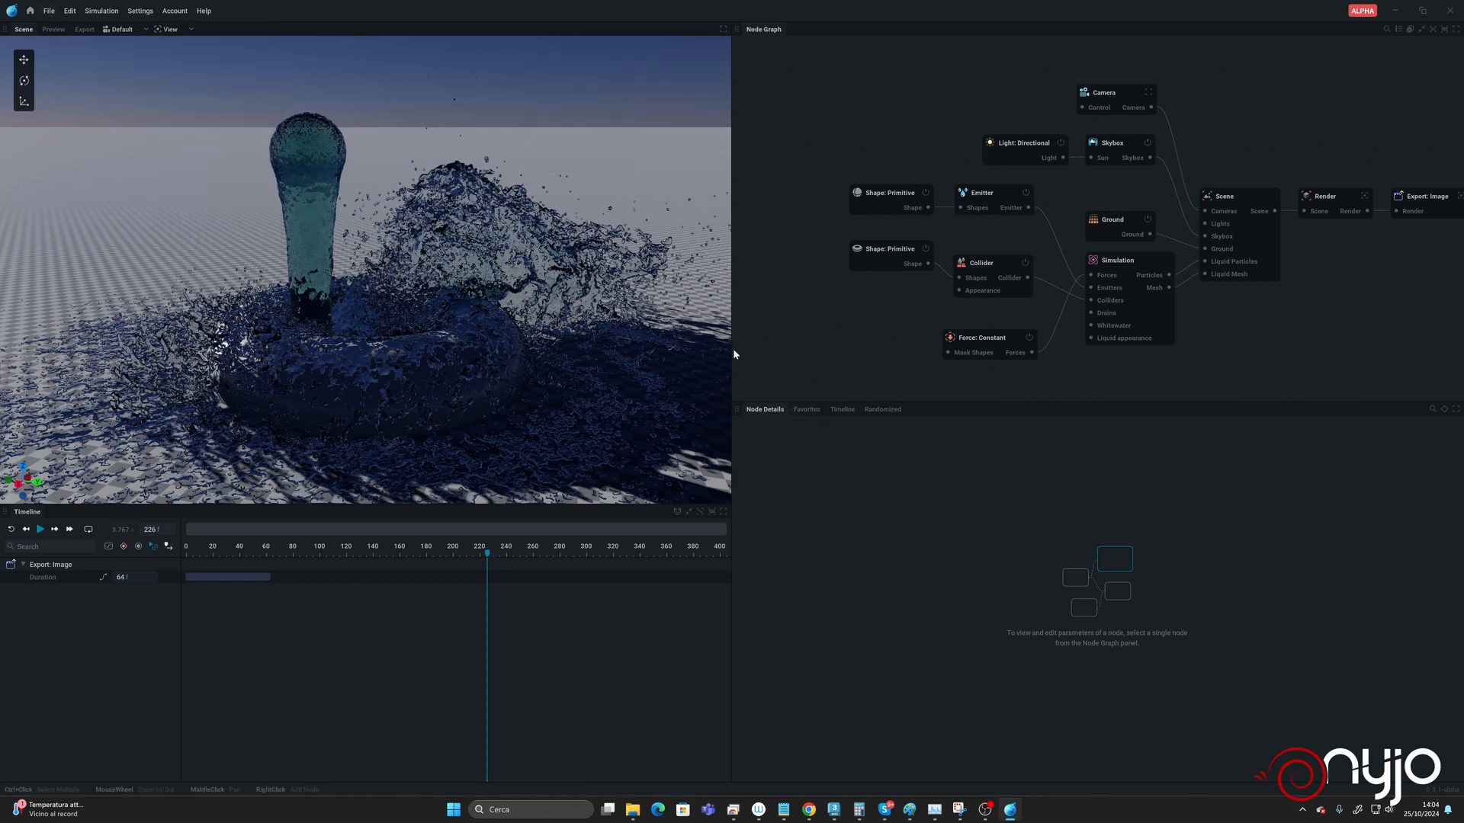
Step: Enlarge the scene viewport in both directions and reset the simulation to frame 0
drag(732, 349, 864, 349)
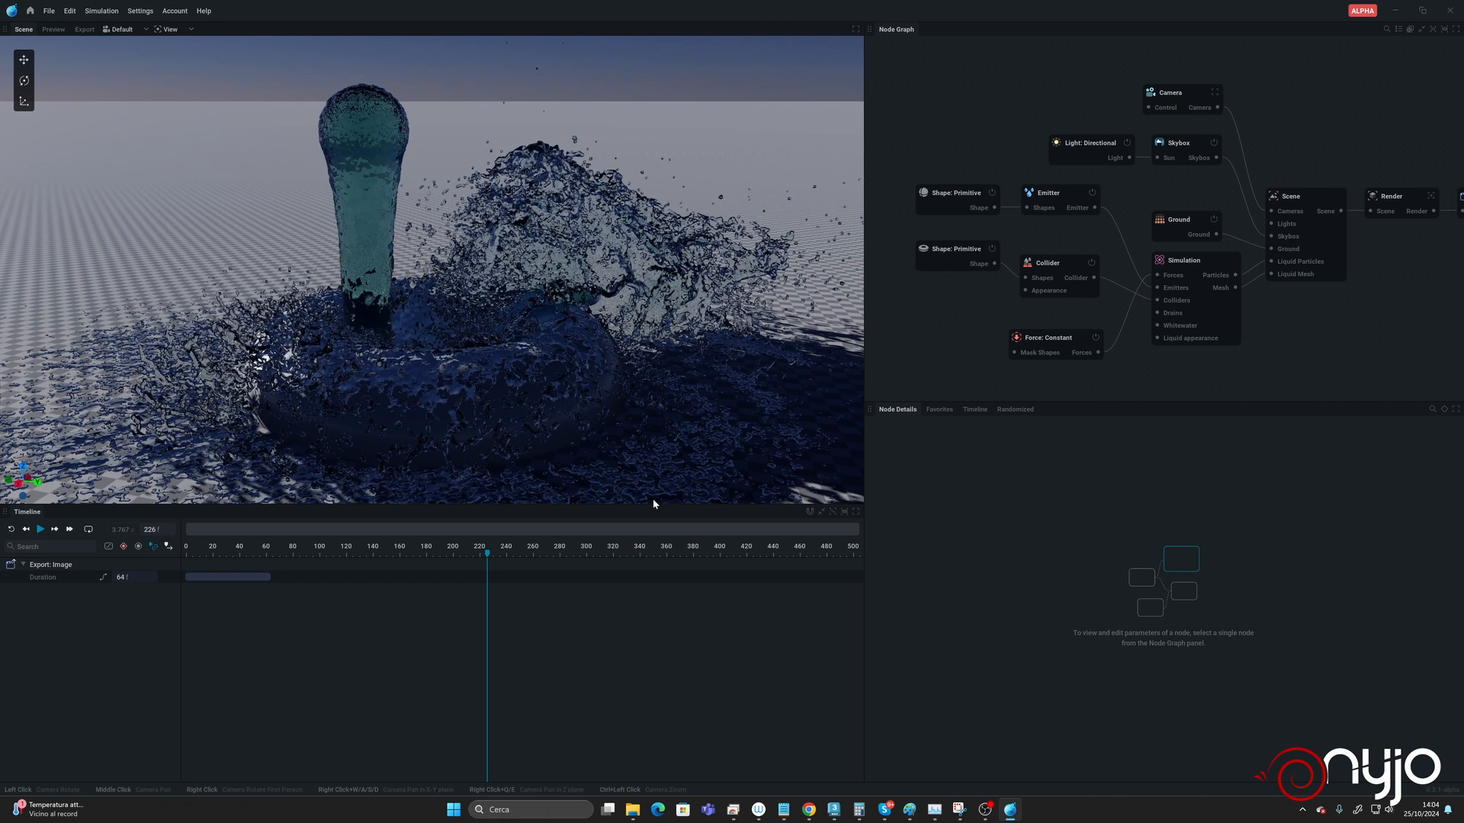
drag(654, 506, 653, 550)
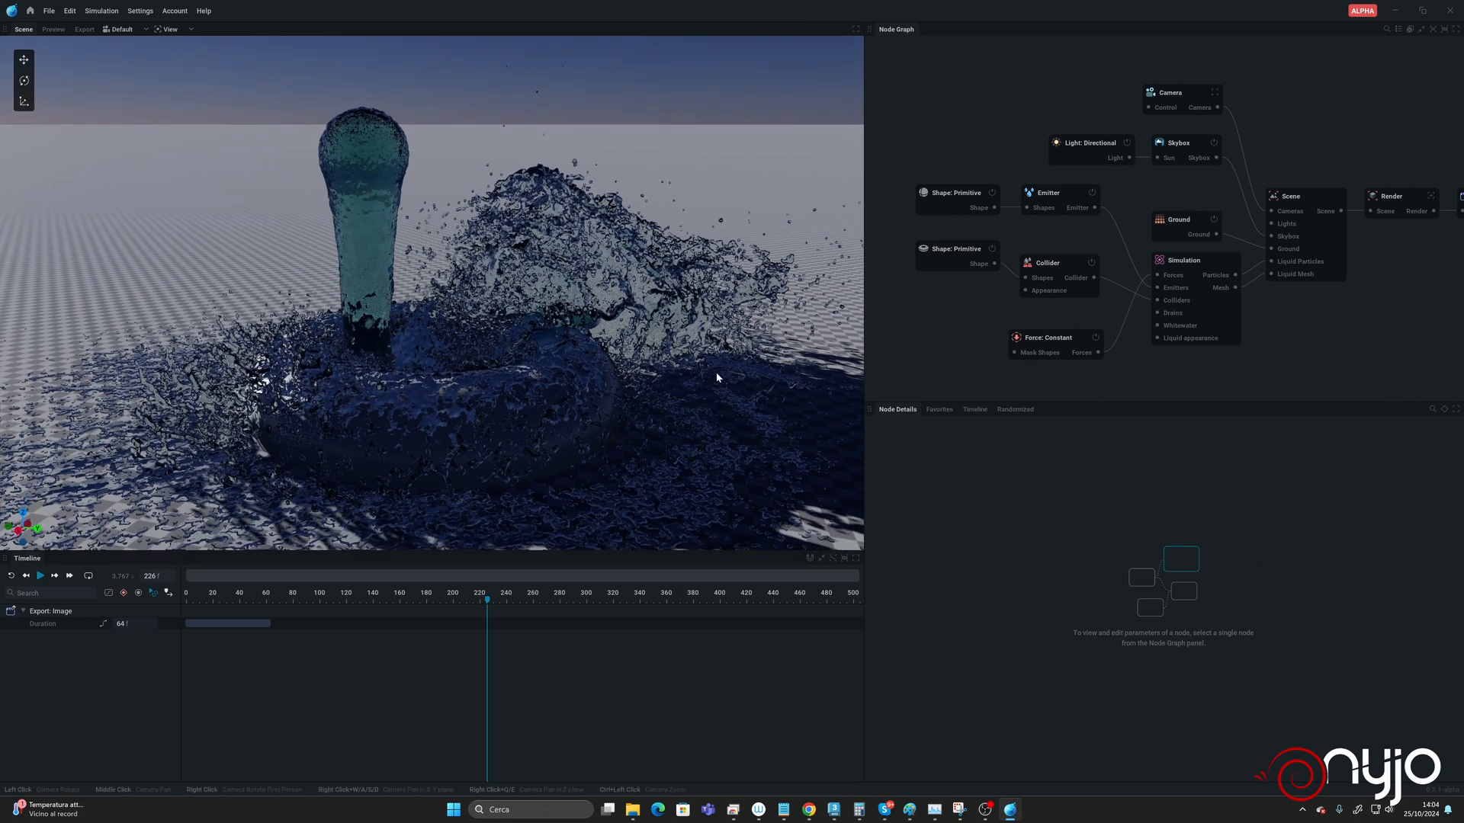
click(11, 576)
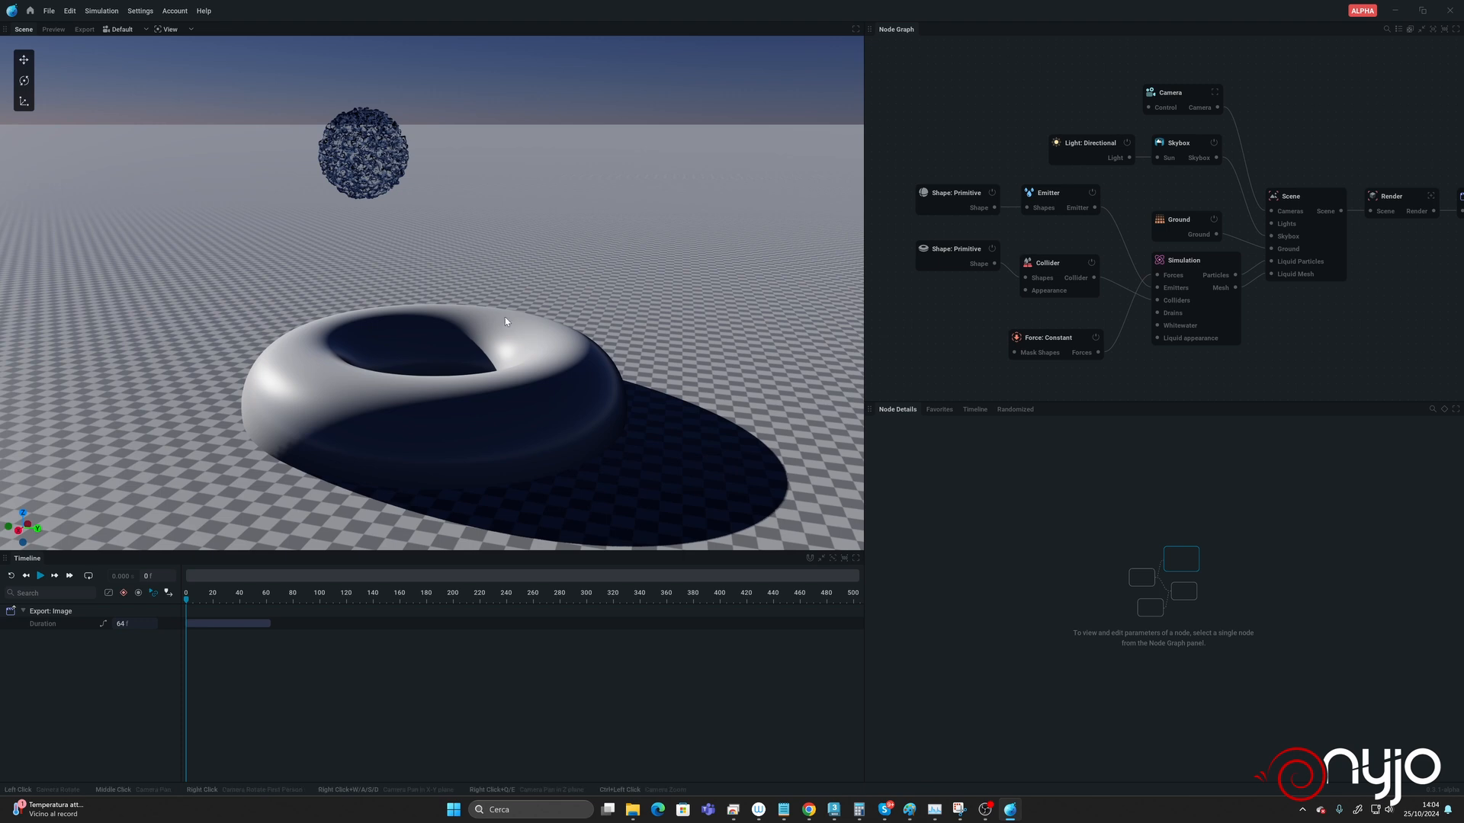
Step: Resize the torus collider shape to a 20 m major and about 4.35 m minor radius, and raise it to about 2.22 m in Z
click(952, 258)
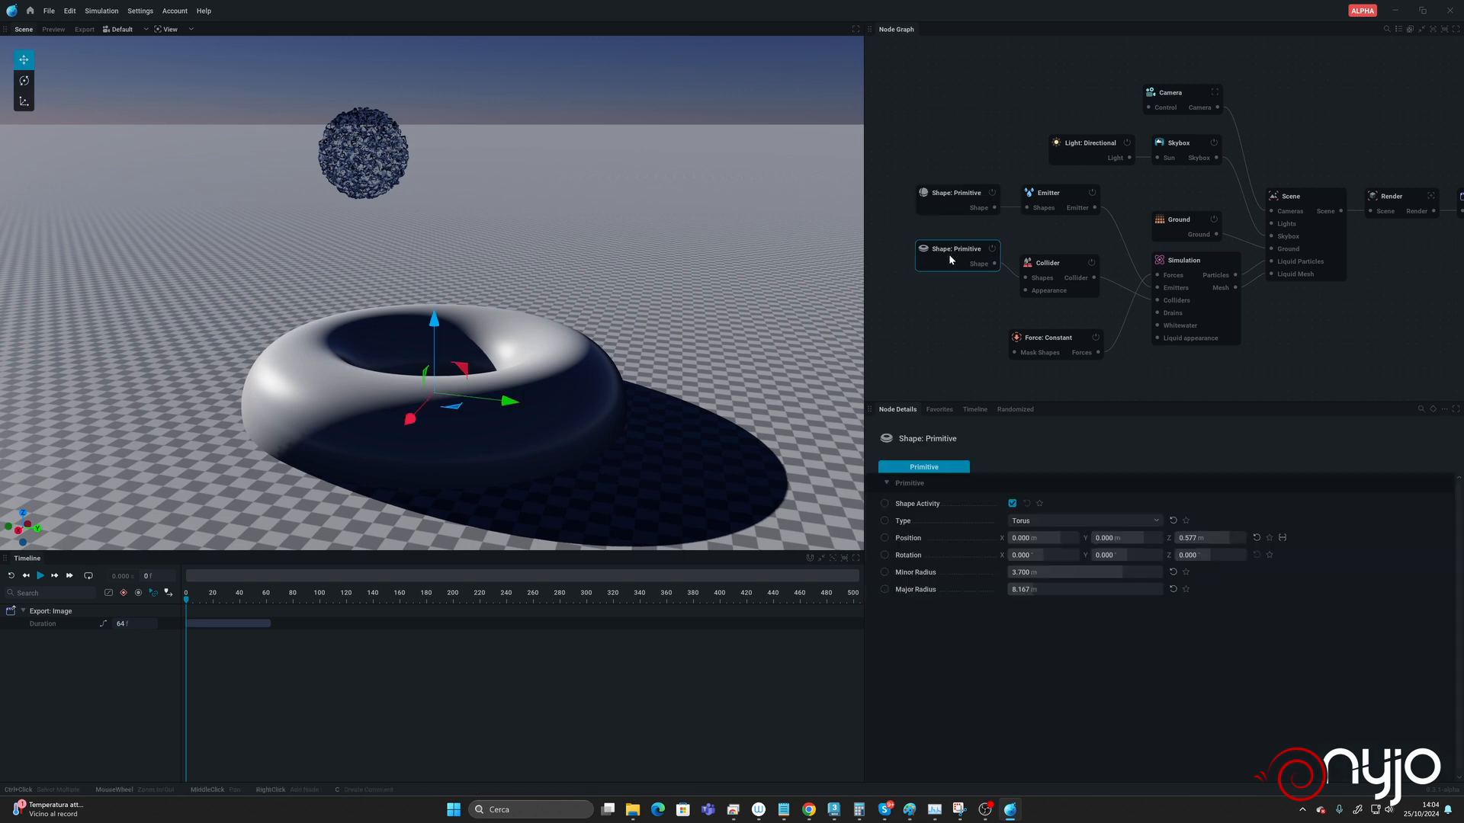
mouse_move(1040, 590)
mouse_down()
mouse_move(1083, 589)
mouse_move(1041, 588)
mouse_up()
click(1040, 588)
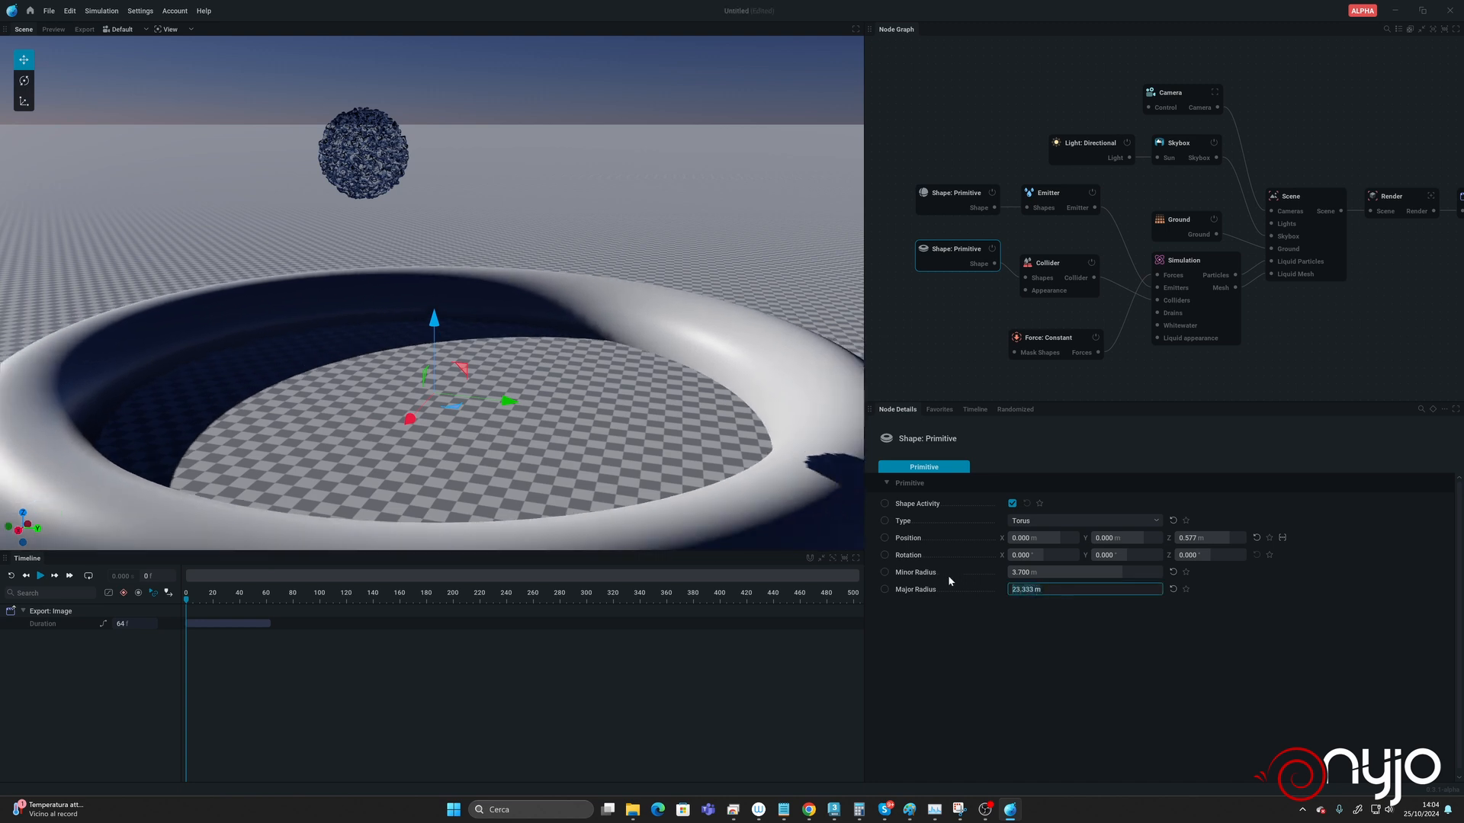
text(20)
key(Return)
drag(1038, 574, 1068, 574)
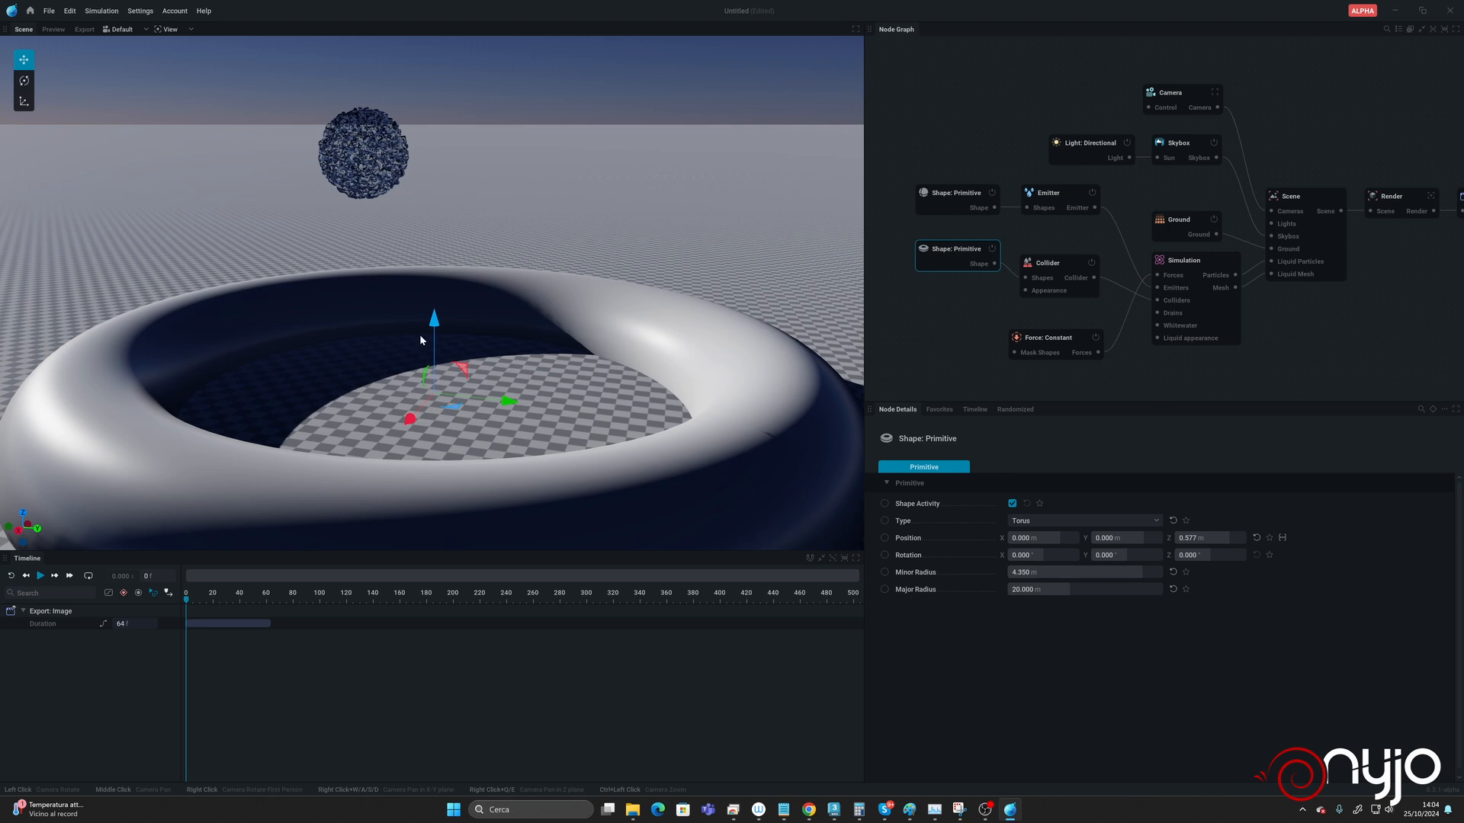
drag(430, 339, 435, 316)
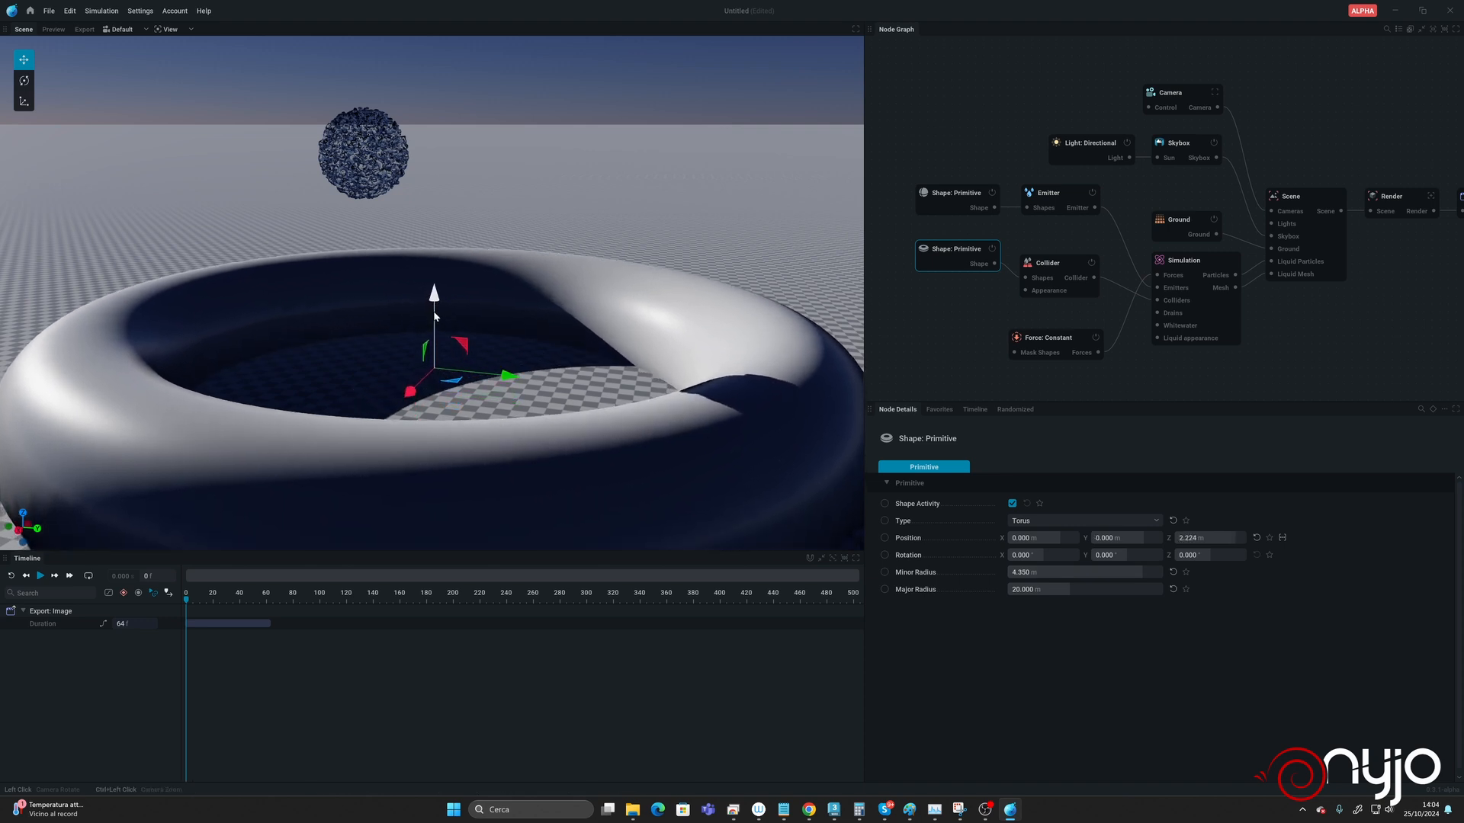
Step: Lower the emitter's sphere shape to about 8.18 m in Z and run the simulation to check how the torus fills
click(952, 196)
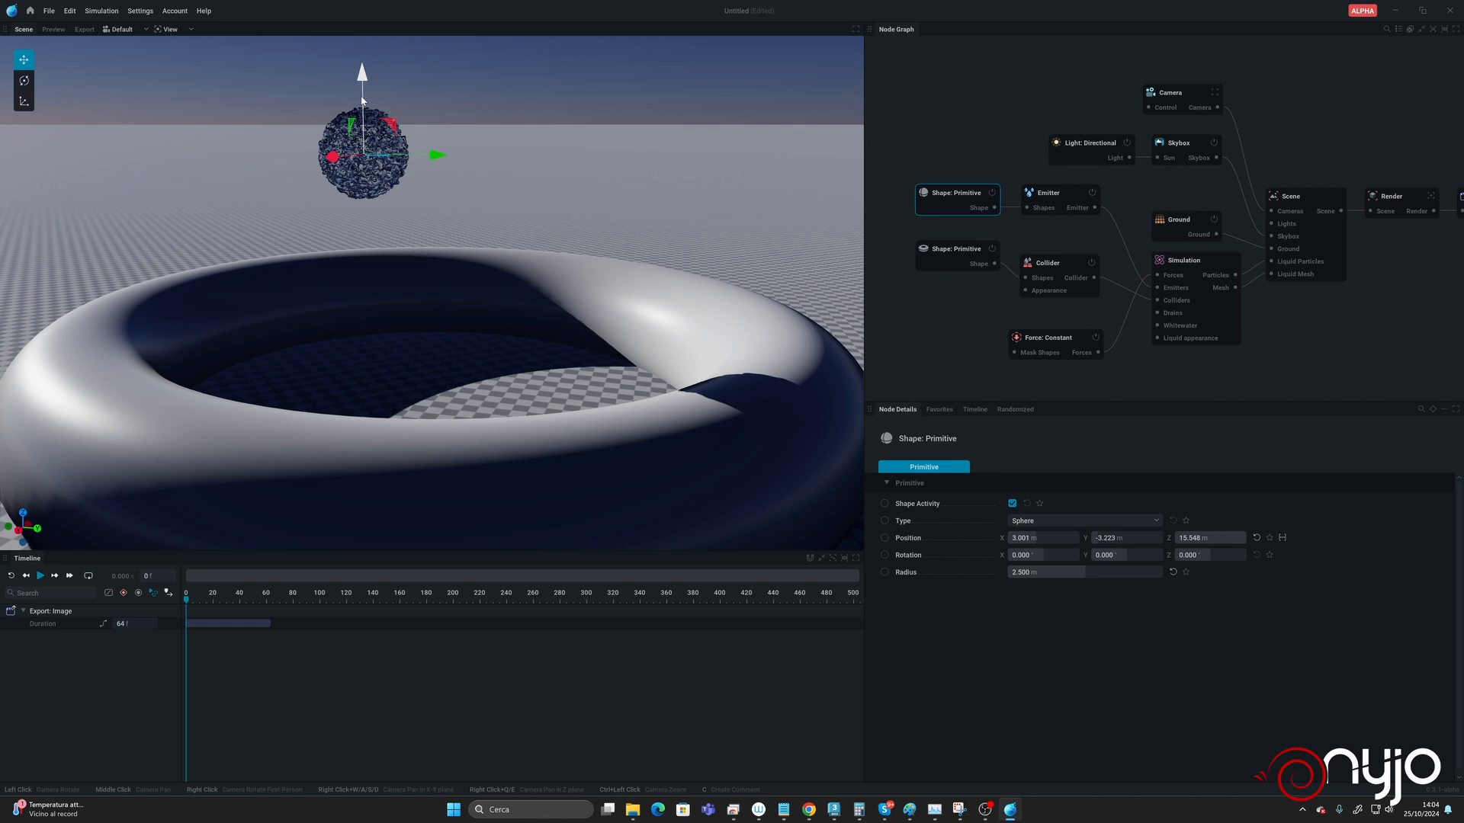
drag(363, 101, 383, 237)
key(space)
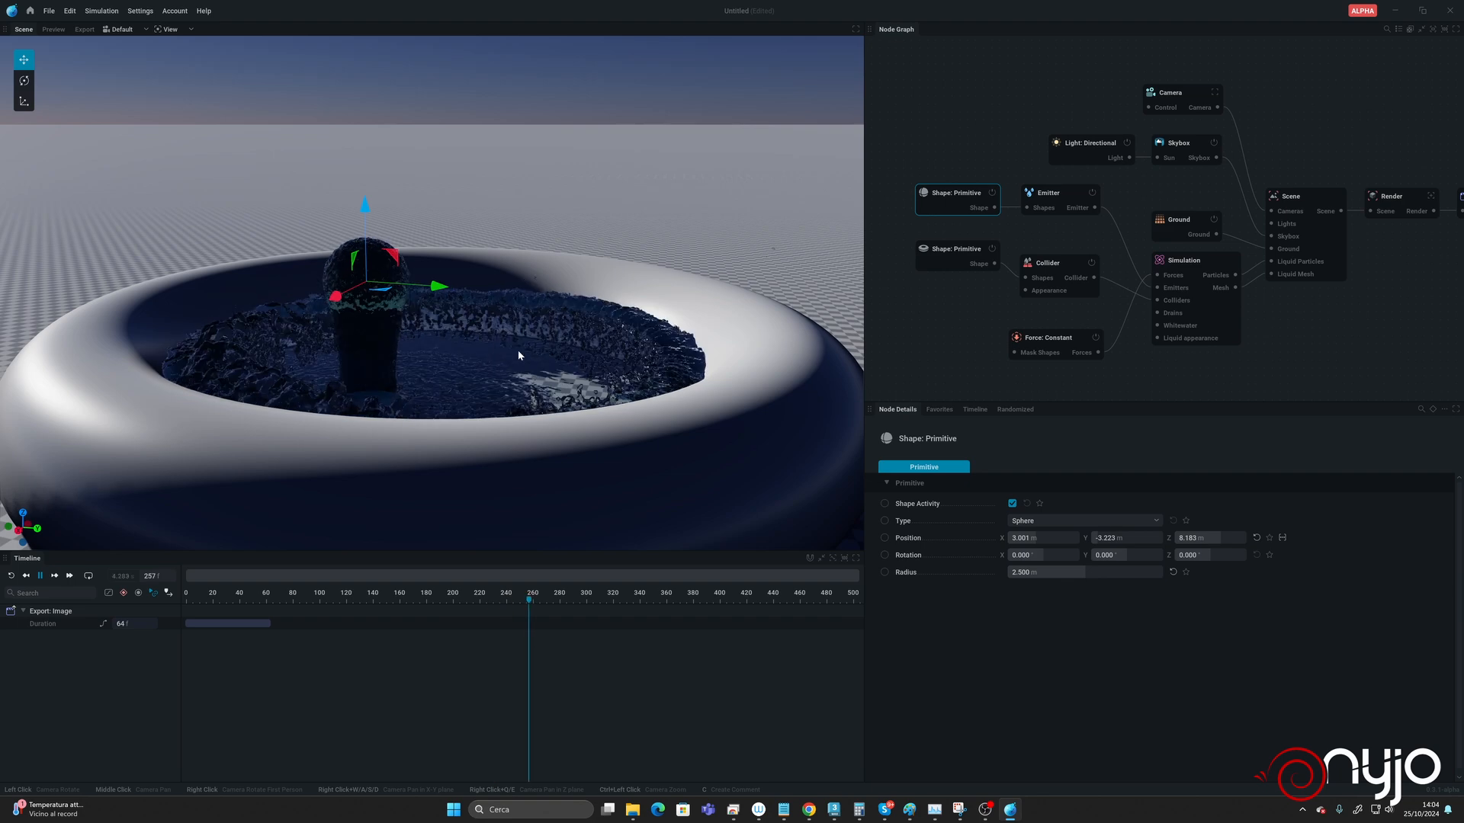
drag(518, 350, 458, 352)
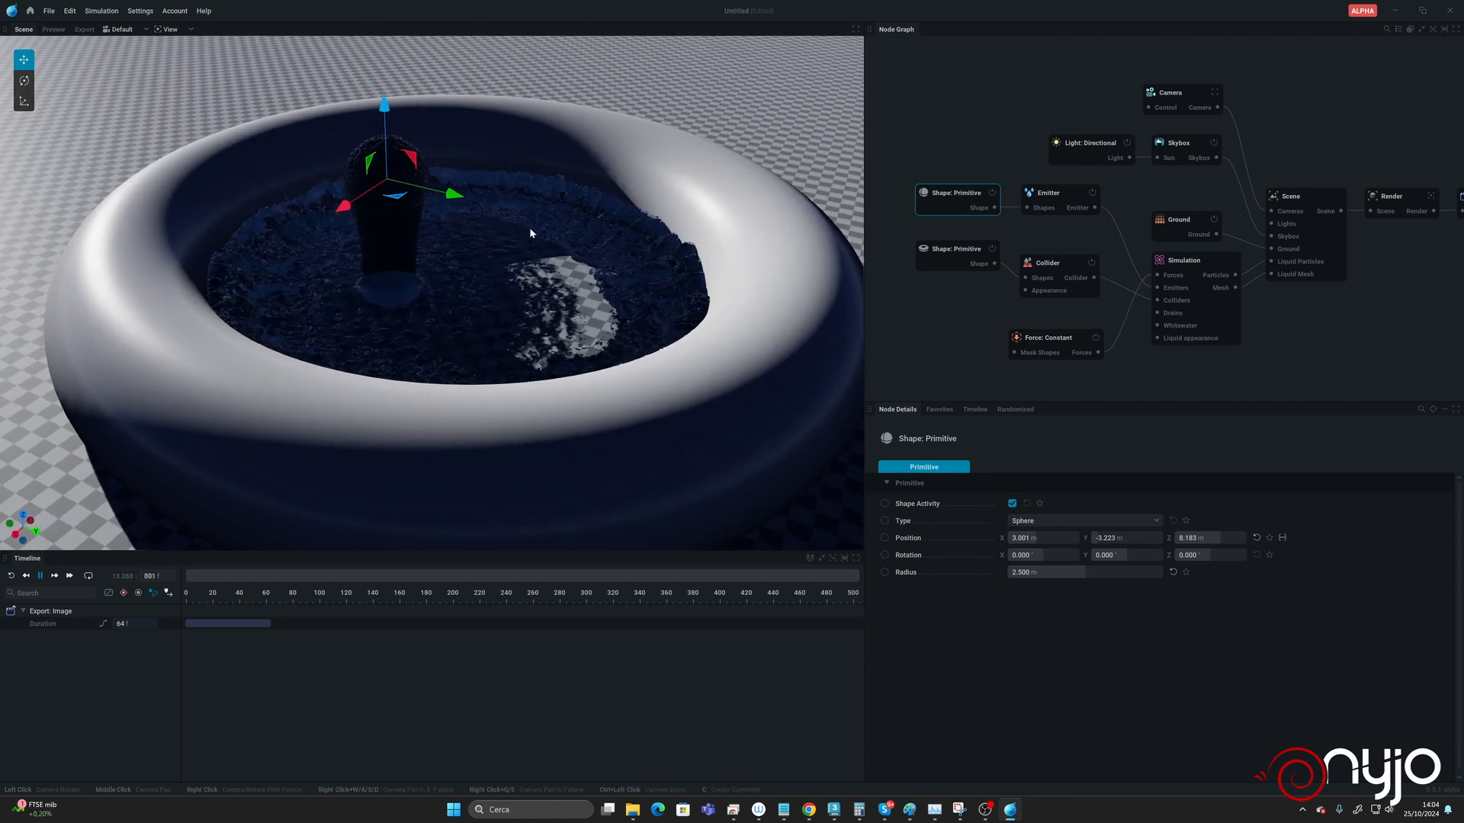
click(11, 575)
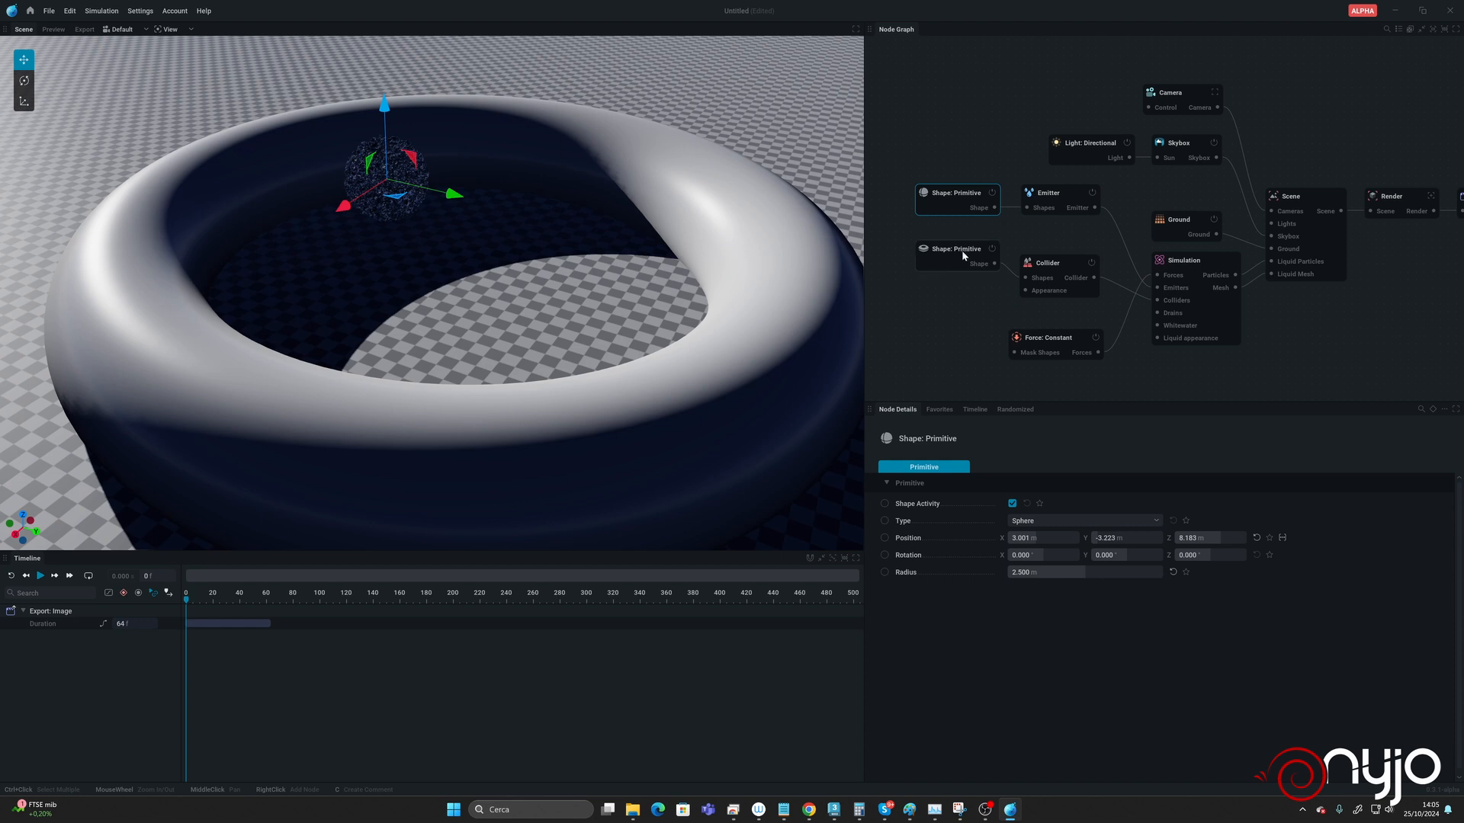
Step: Keyframe the Emitter activity as enabled at frame 0 and disabled at frame 301
click(1049, 200)
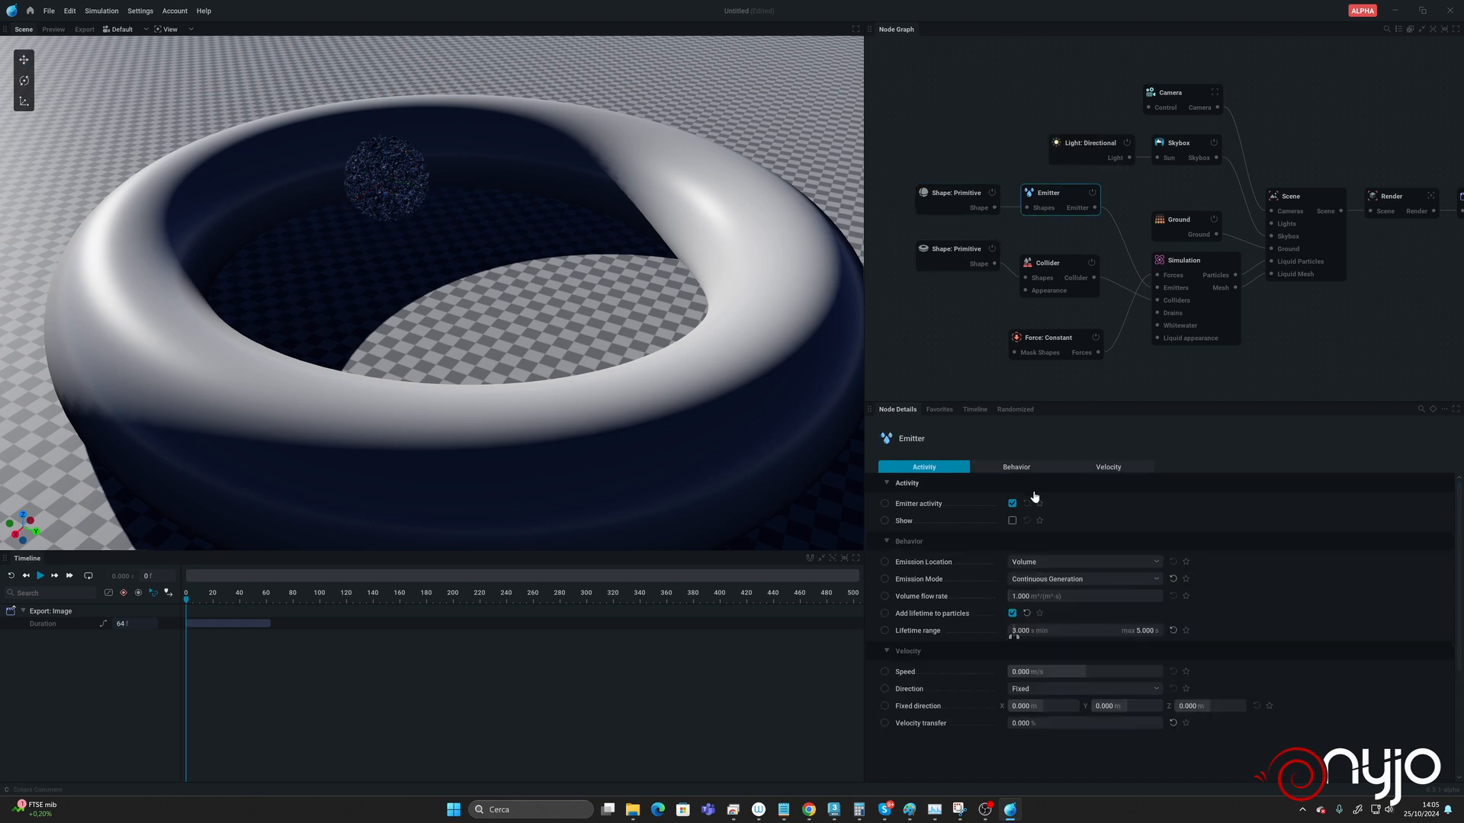
click(886, 505)
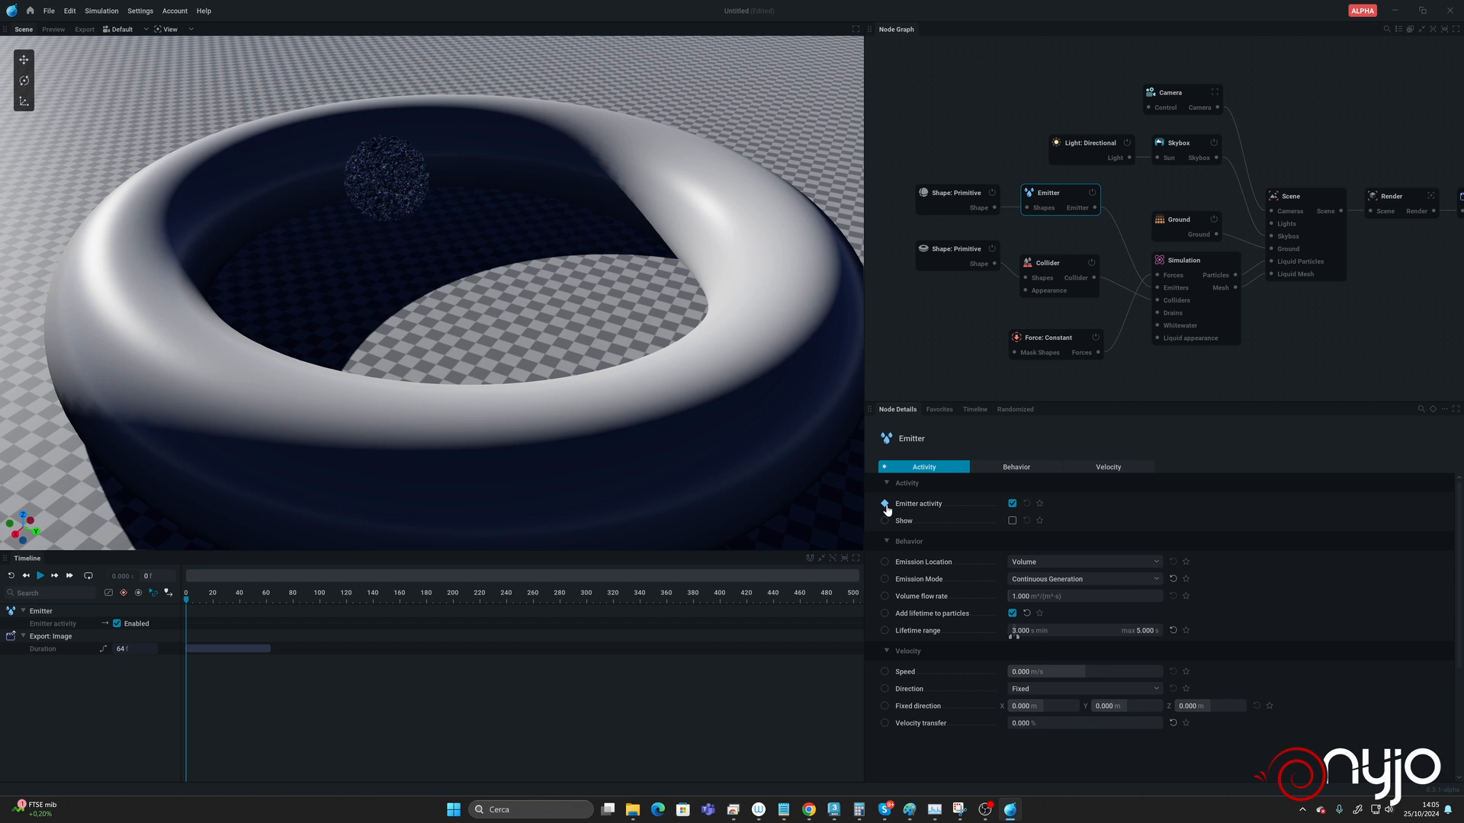
double_click(1012, 505)
drag(189, 604, 588, 608)
click(1012, 503)
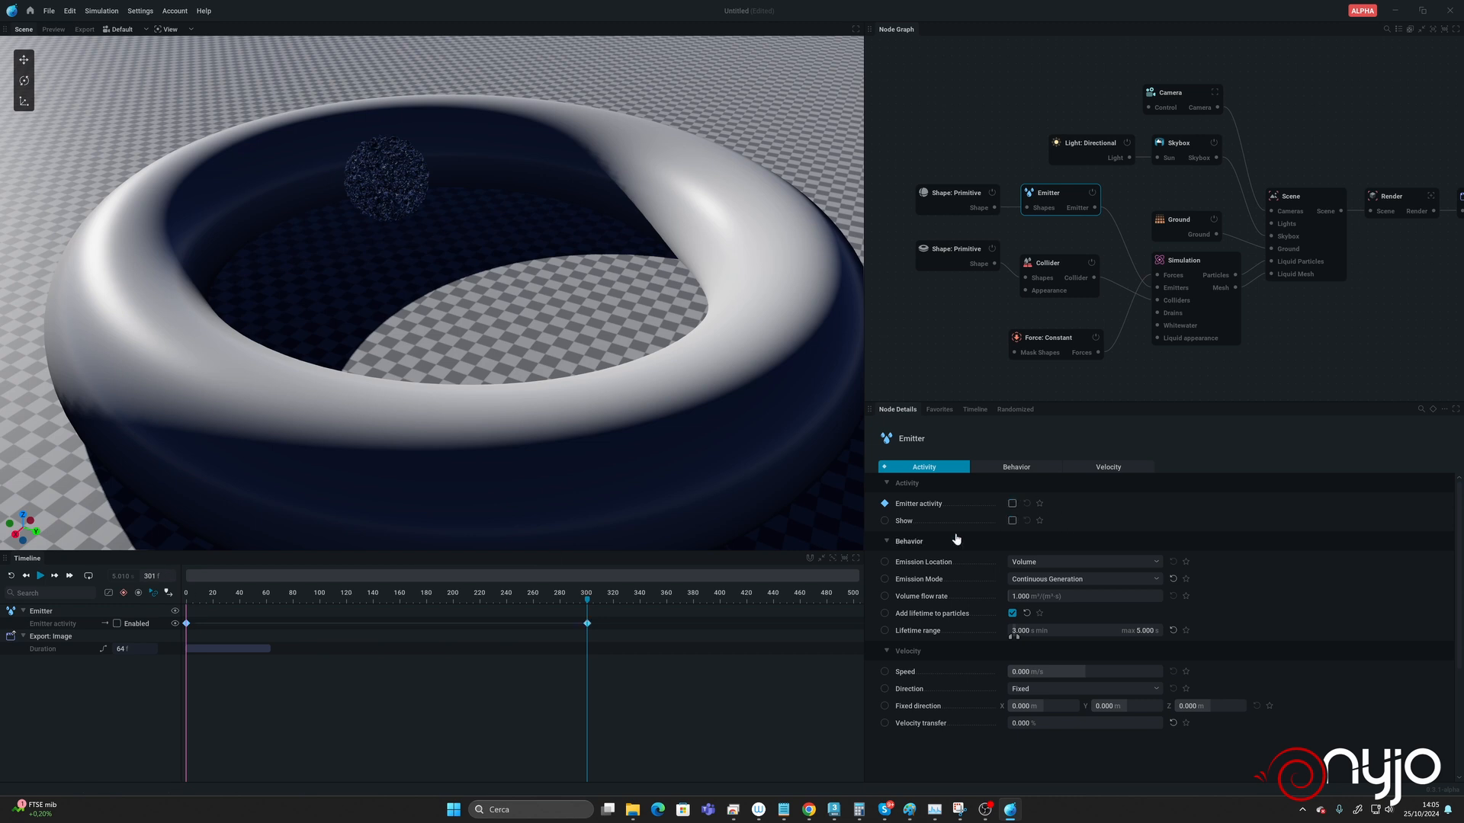
Step: Replay the simulation from the start past the emitter's switch-off keyframe, and reset it
click(13, 576)
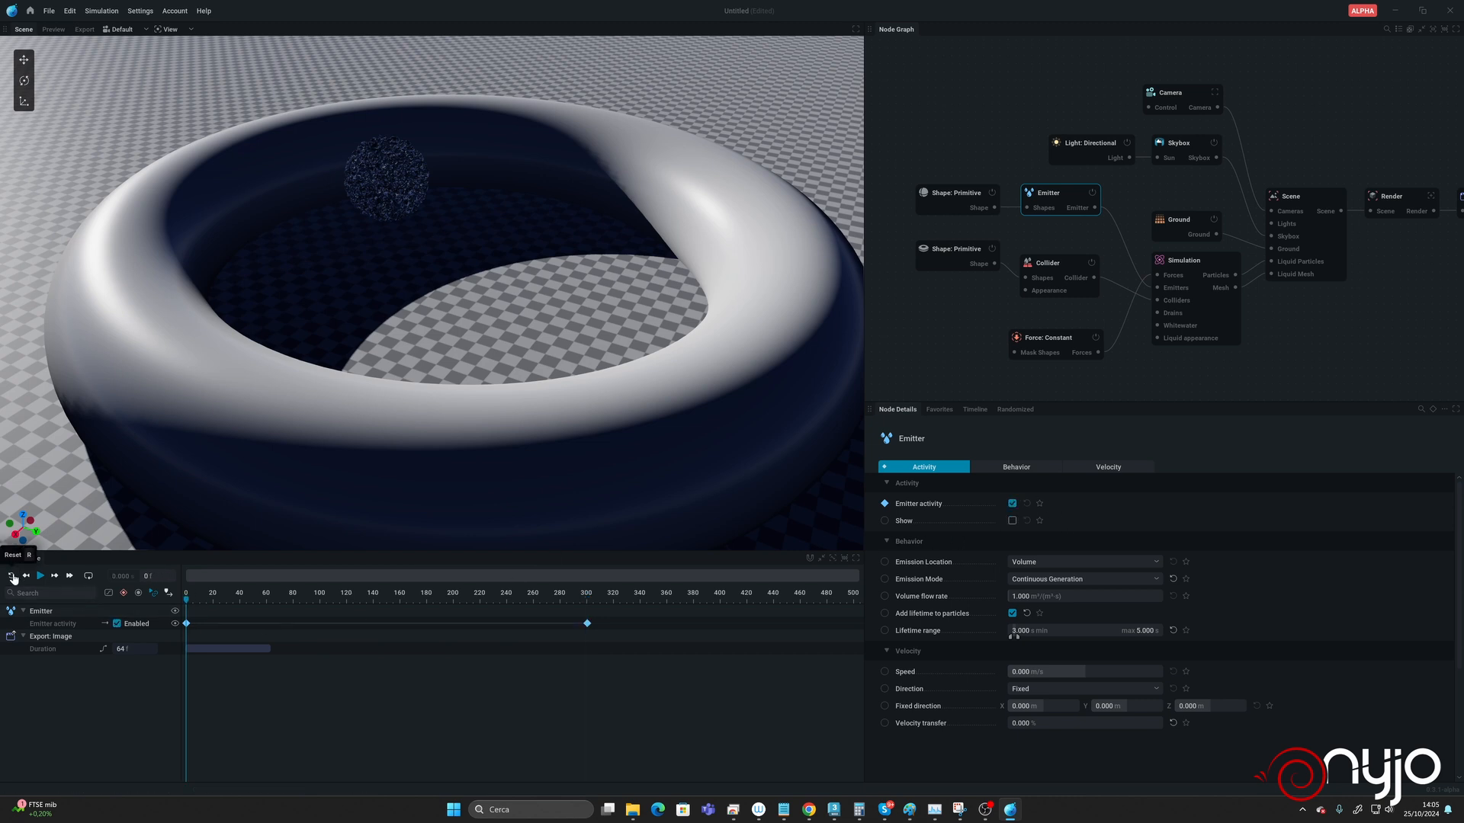
click(40, 576)
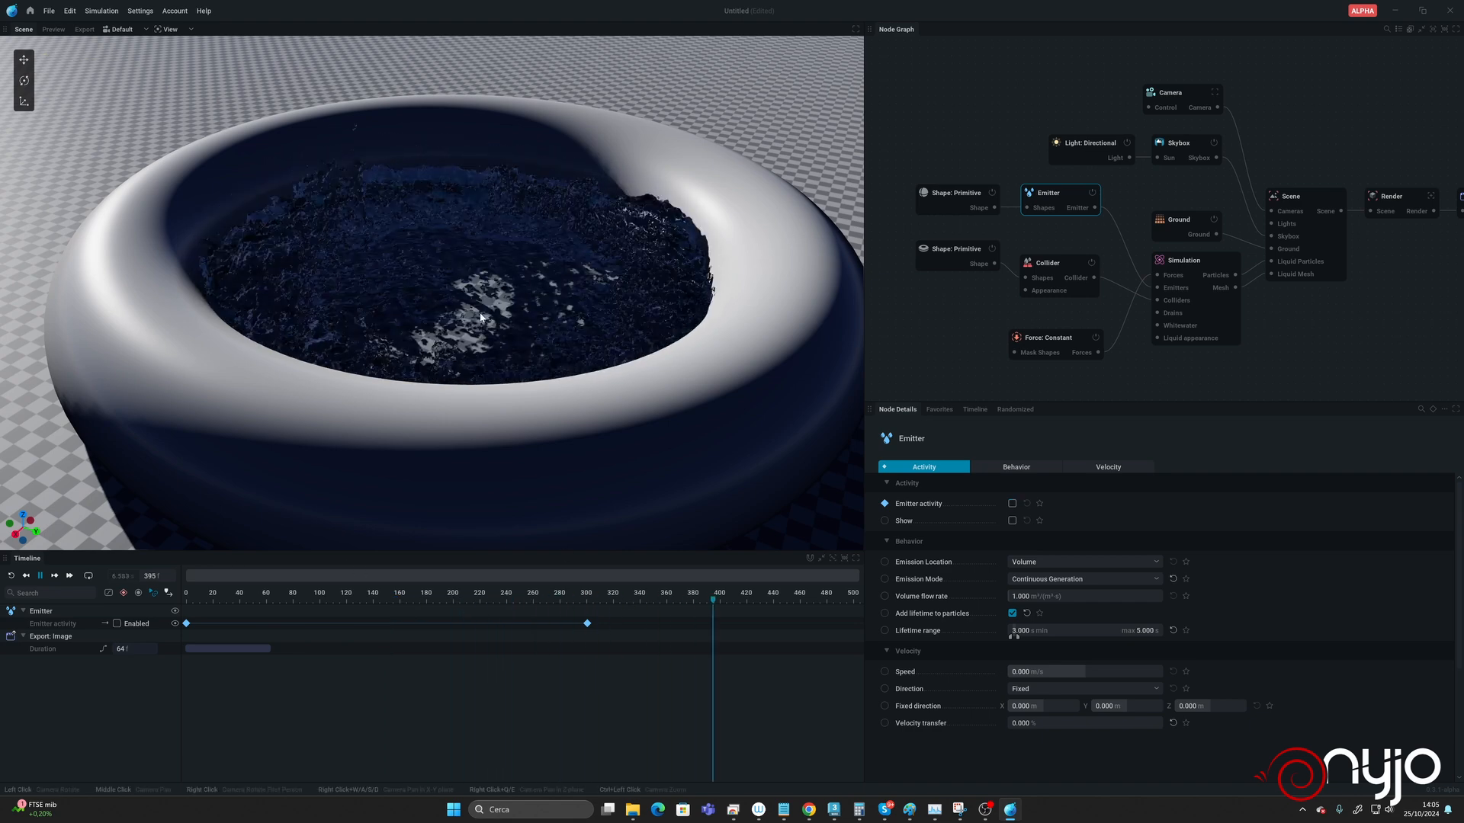
key(space)
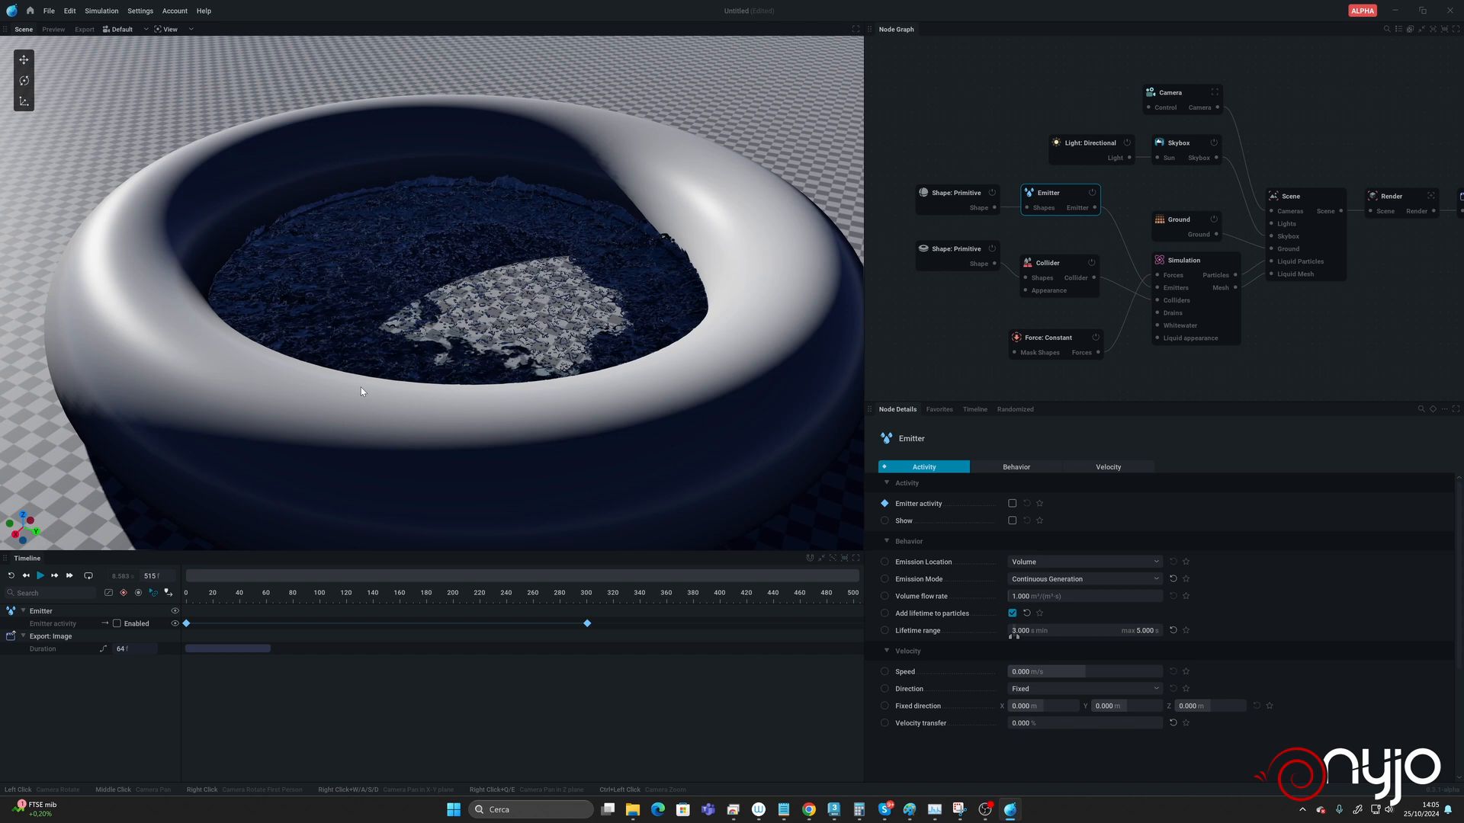
click(10, 578)
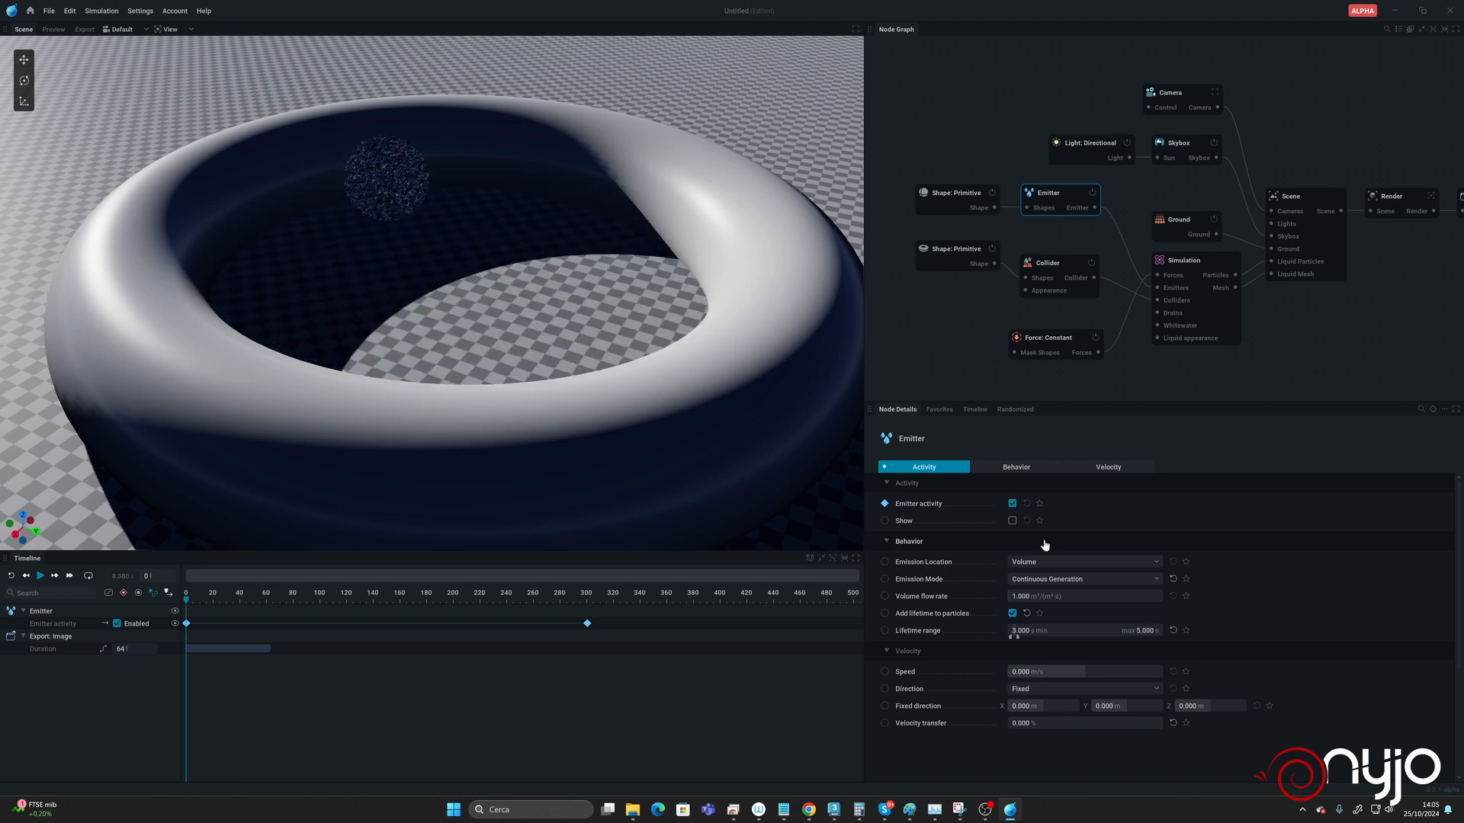
Step: Turn off Add lifetime to particles on the emitter, apply the change, and run the reset simulation until the pool is filled
click(1012, 614)
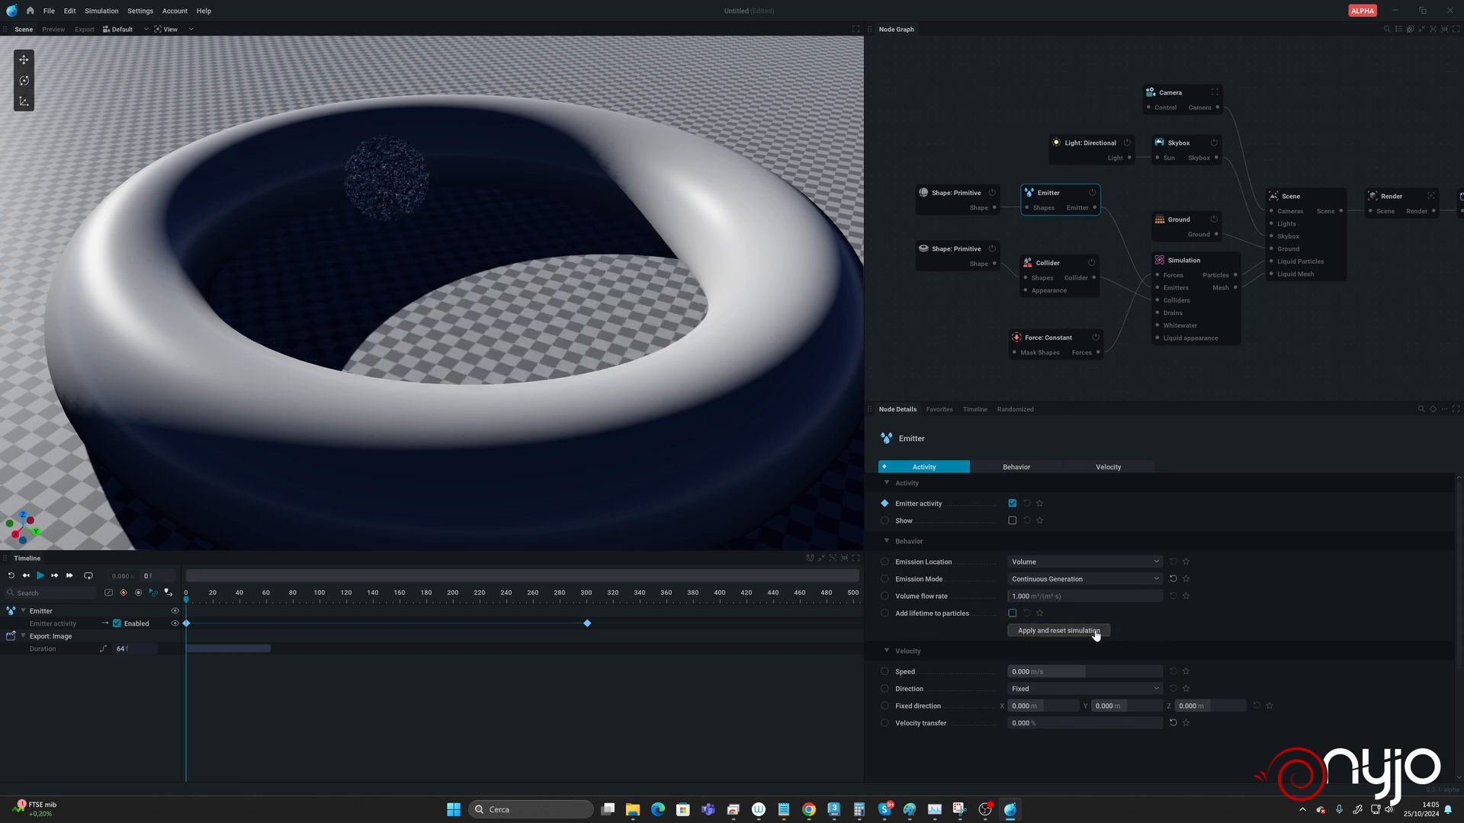
click(1096, 632)
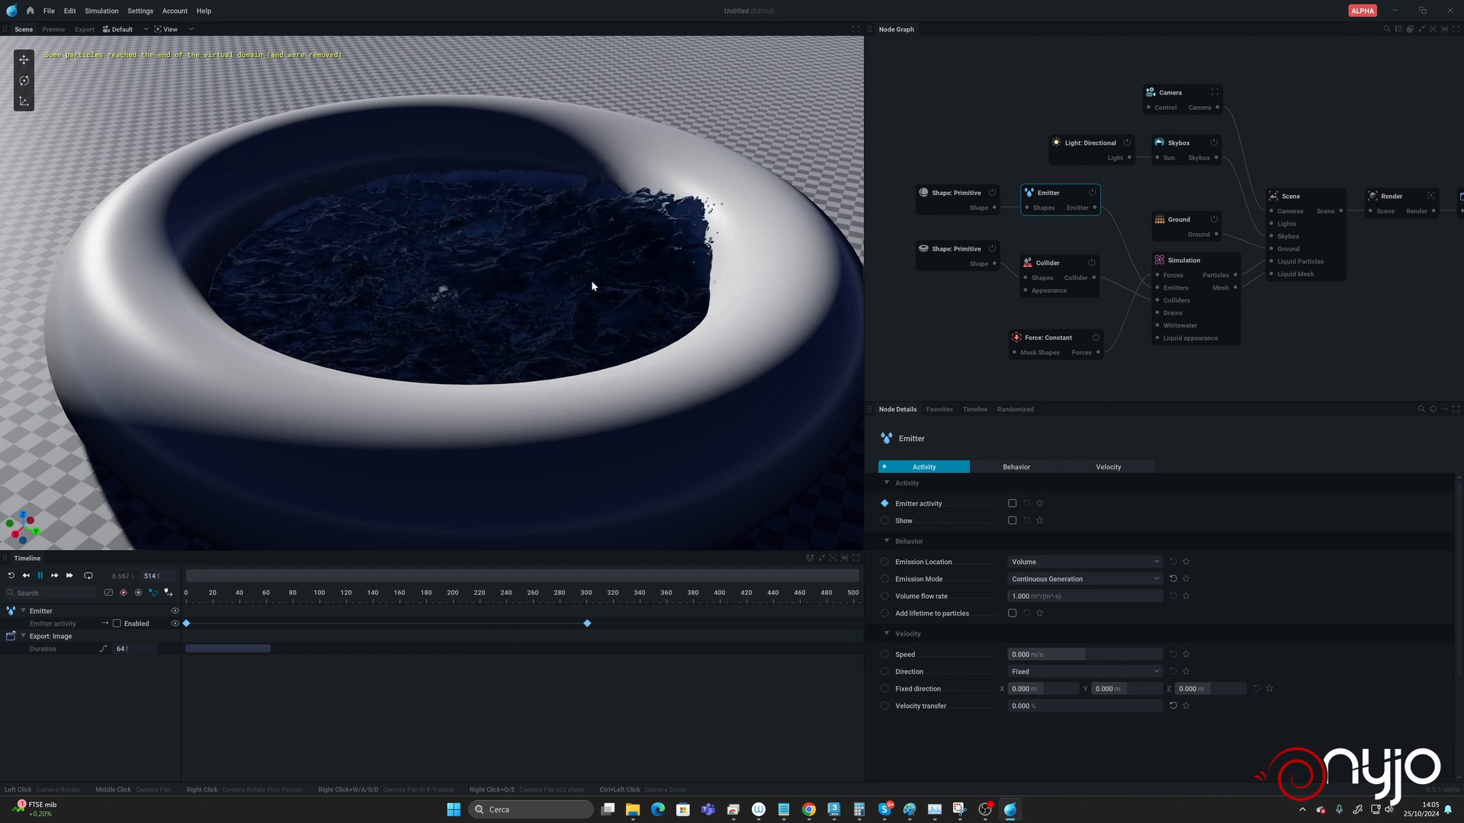
key(space)
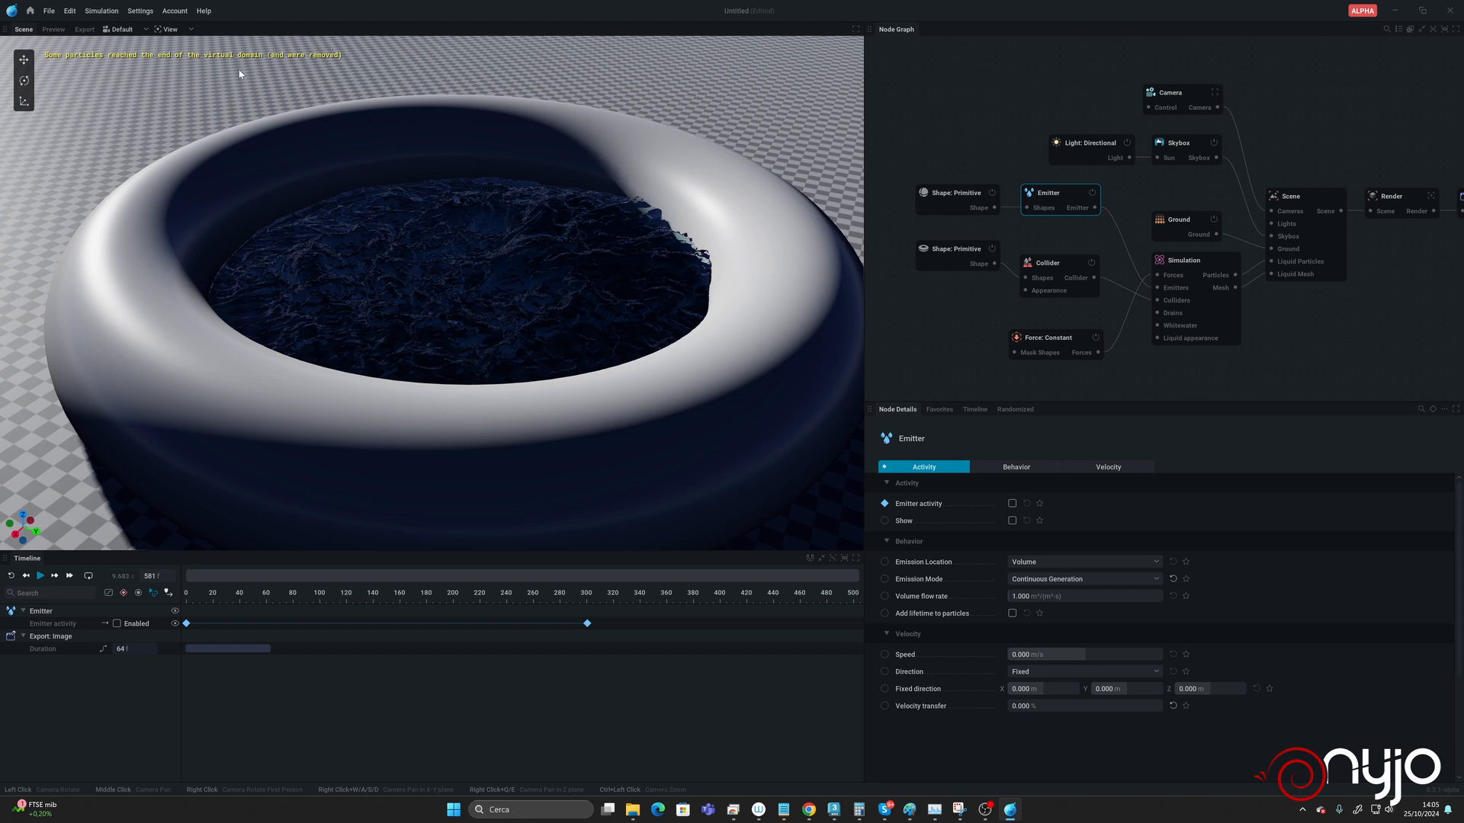
Step: Switch the Skybox to HDRI mode and load kloofendal_48d_partly_cloudy_puresky_8k (1).exr from the Download folder
drag(565, 291, 468, 376)
click(1178, 149)
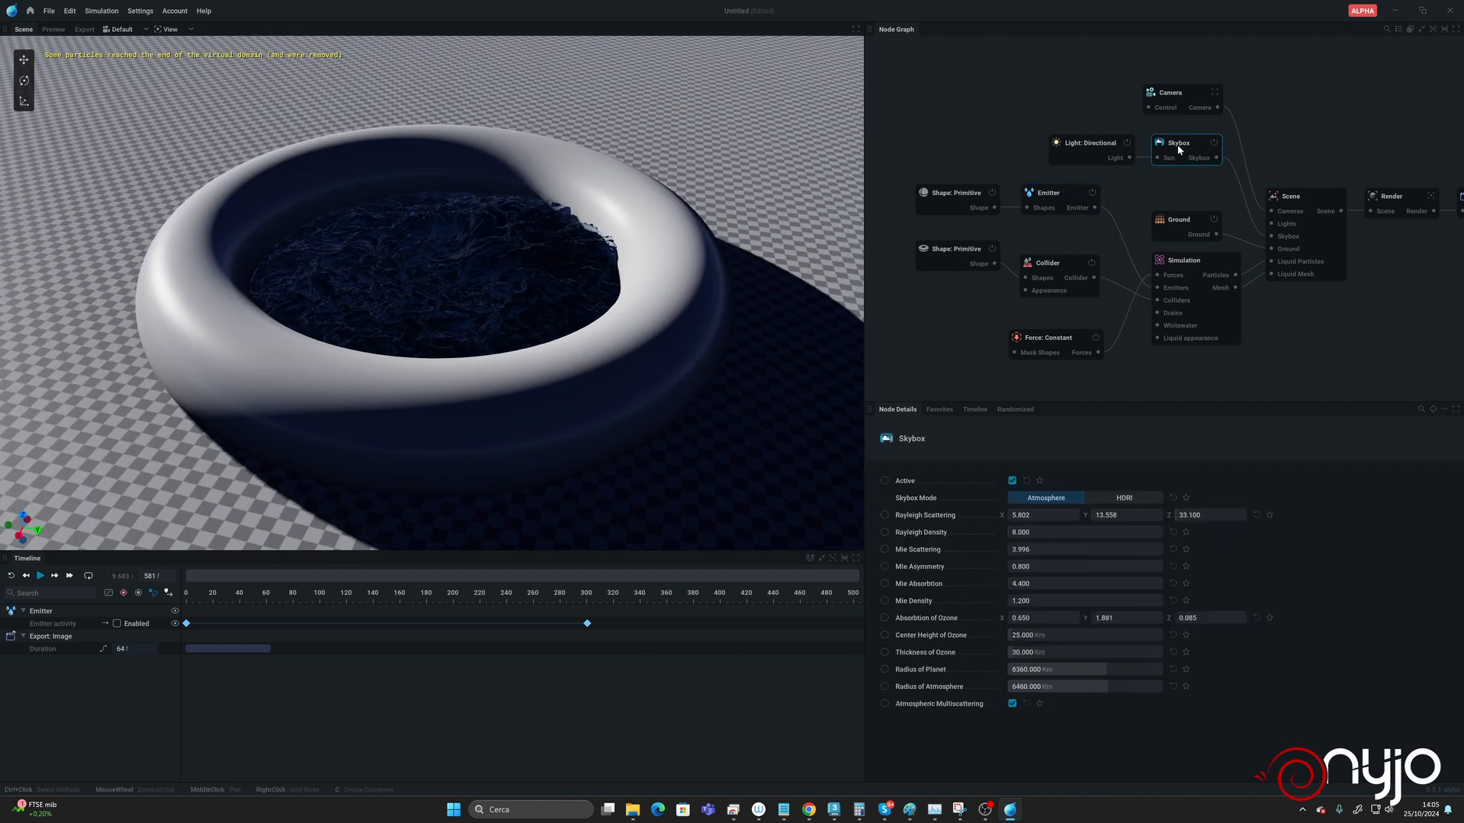
click(1120, 499)
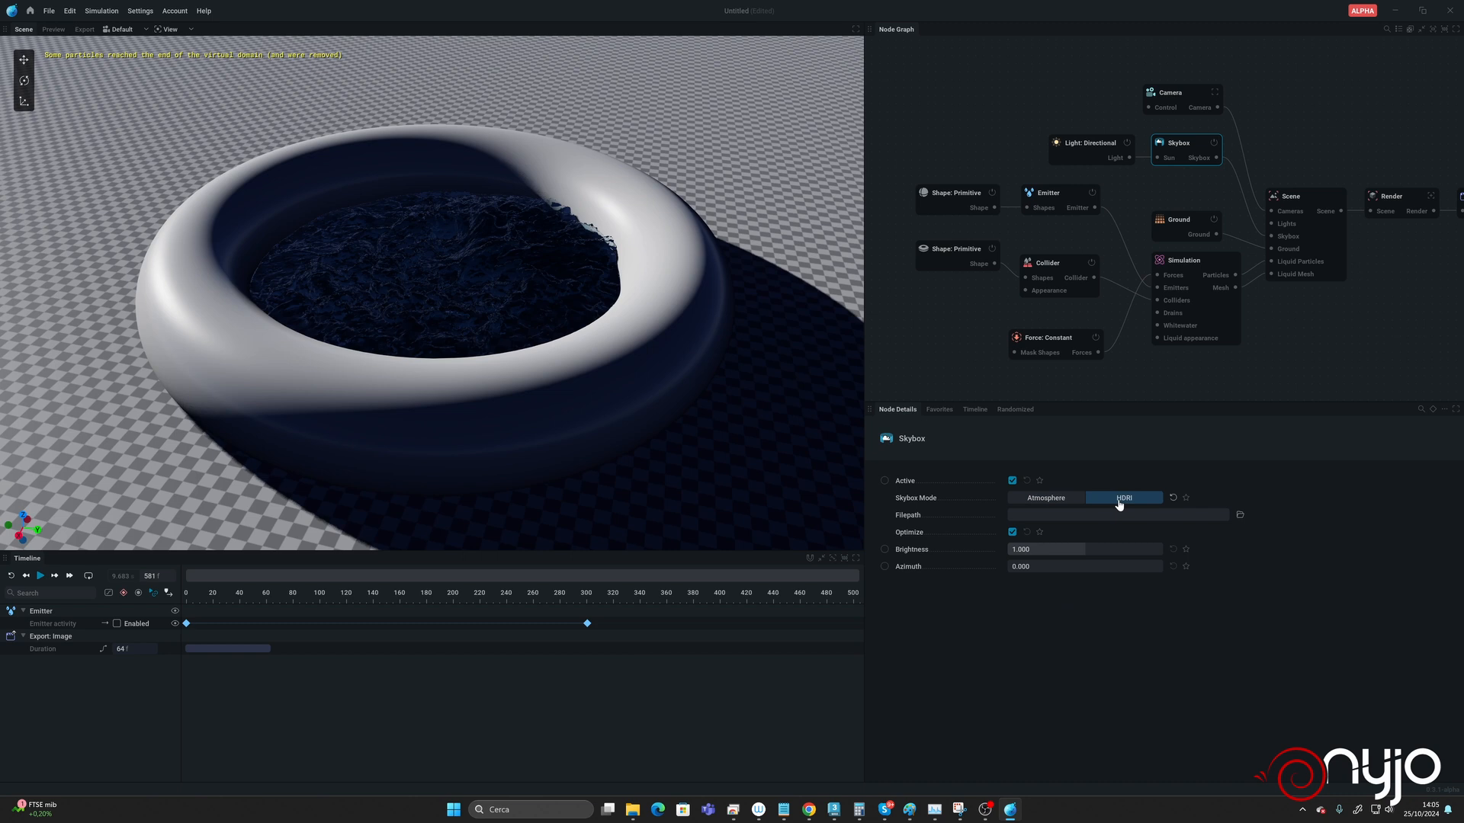
click(1241, 515)
click(183, 108)
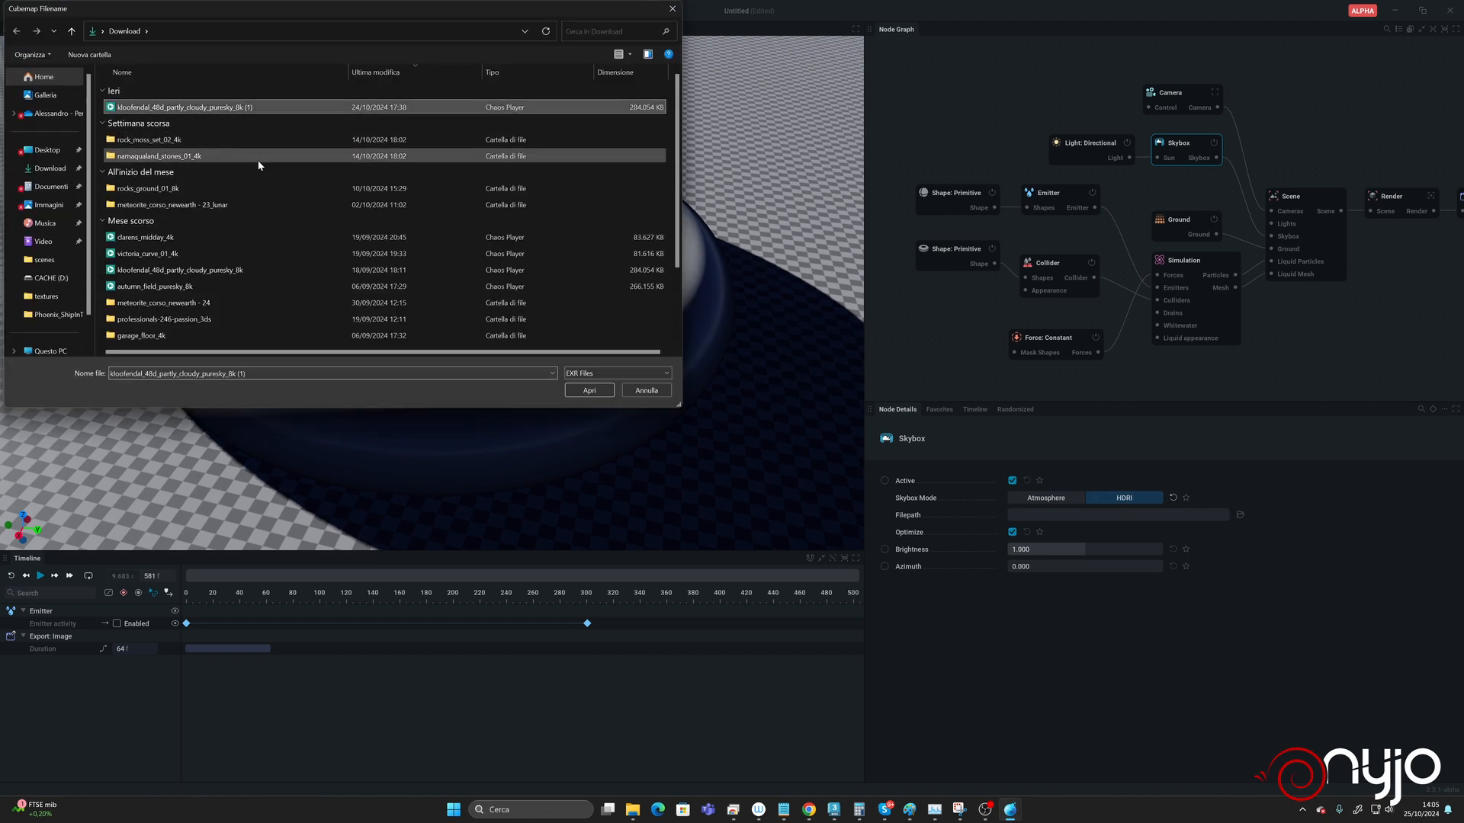
click(589, 391)
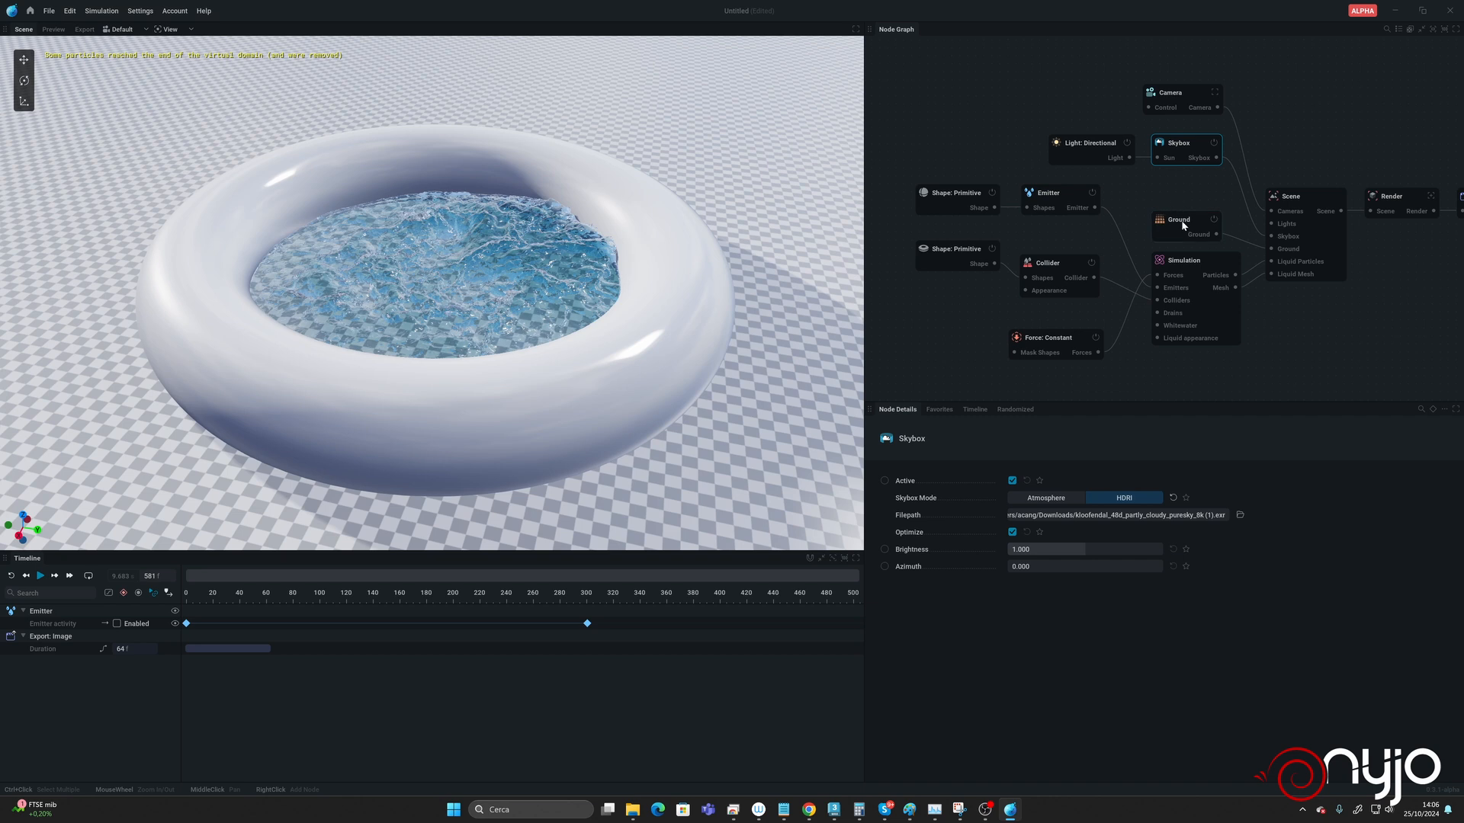
Step: Change the Ground to Uniform Color and set its primary color to near-black #0B0B0B
click(1183, 225)
click(1041, 483)
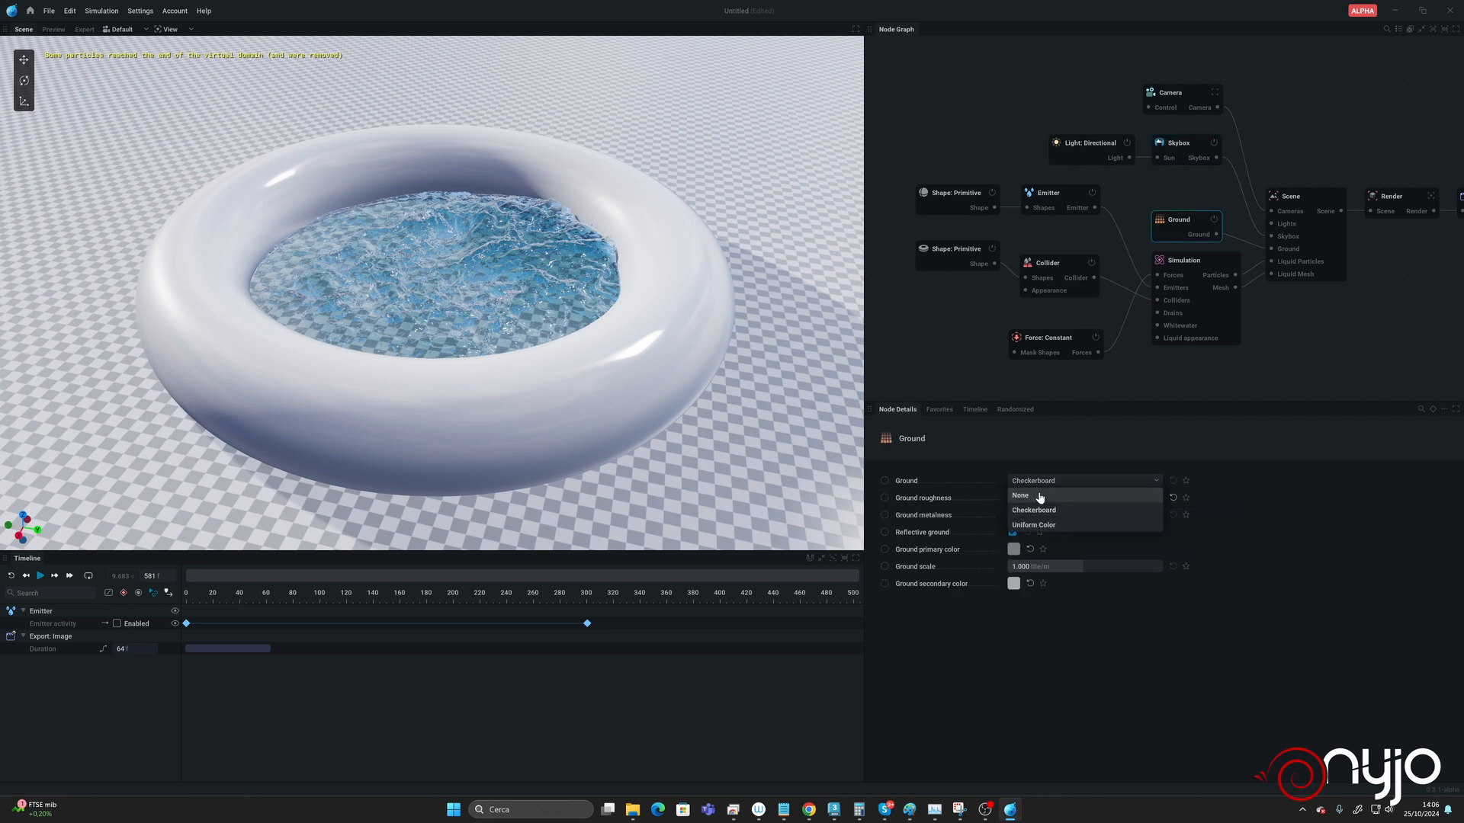
click(1034, 525)
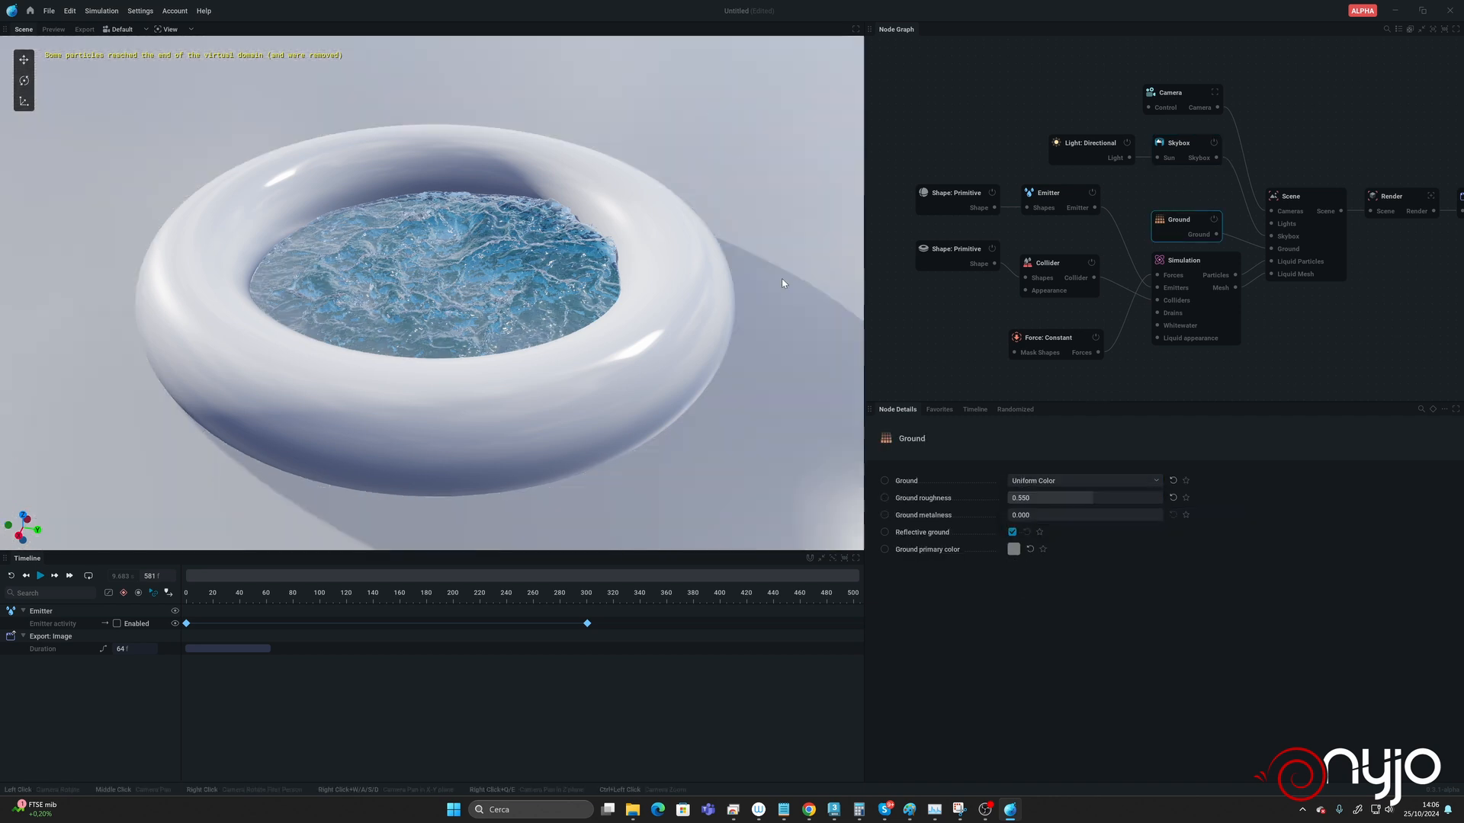
click(1013, 550)
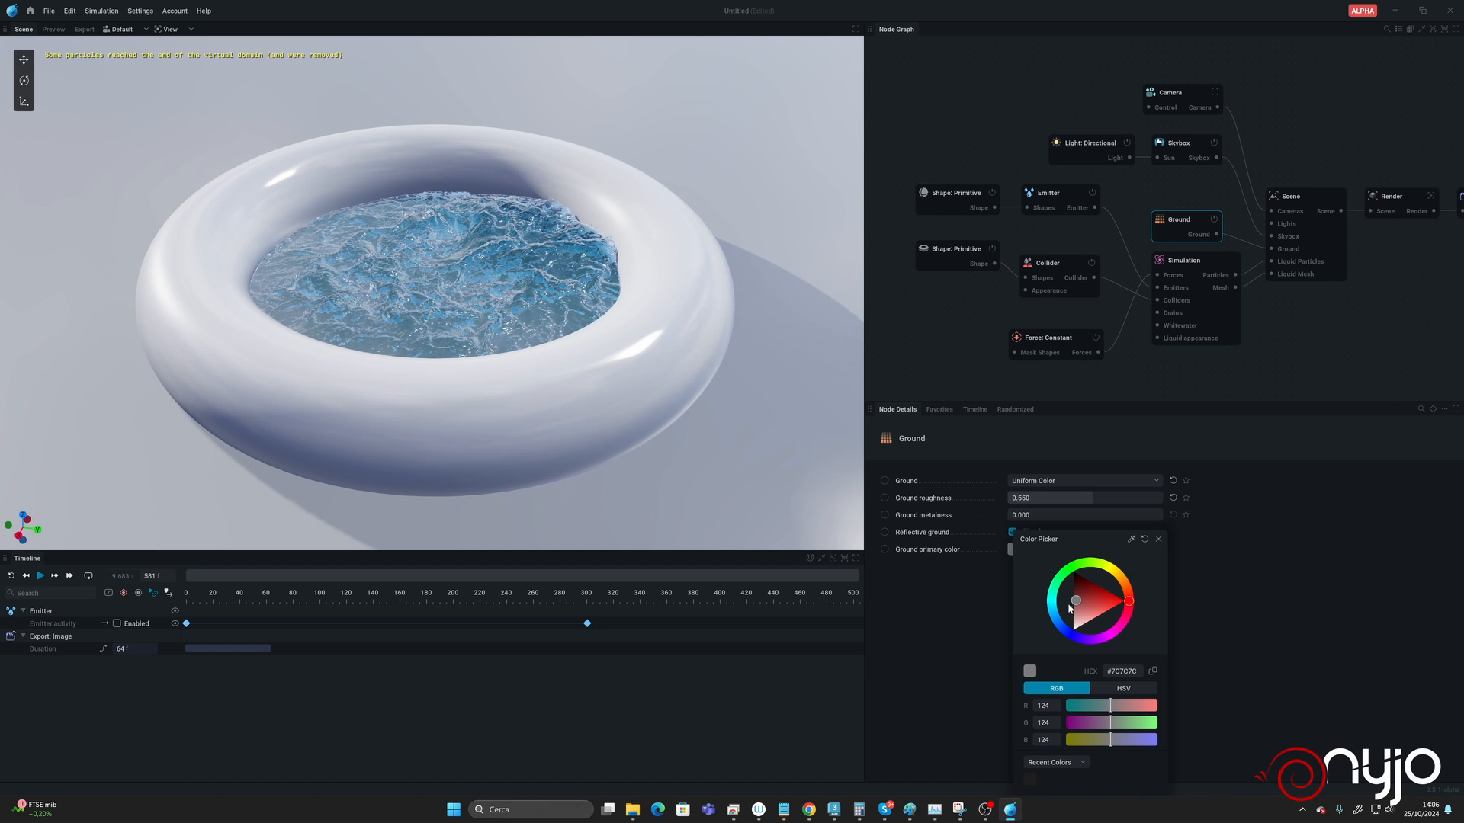
drag(1069, 608, 1076, 579)
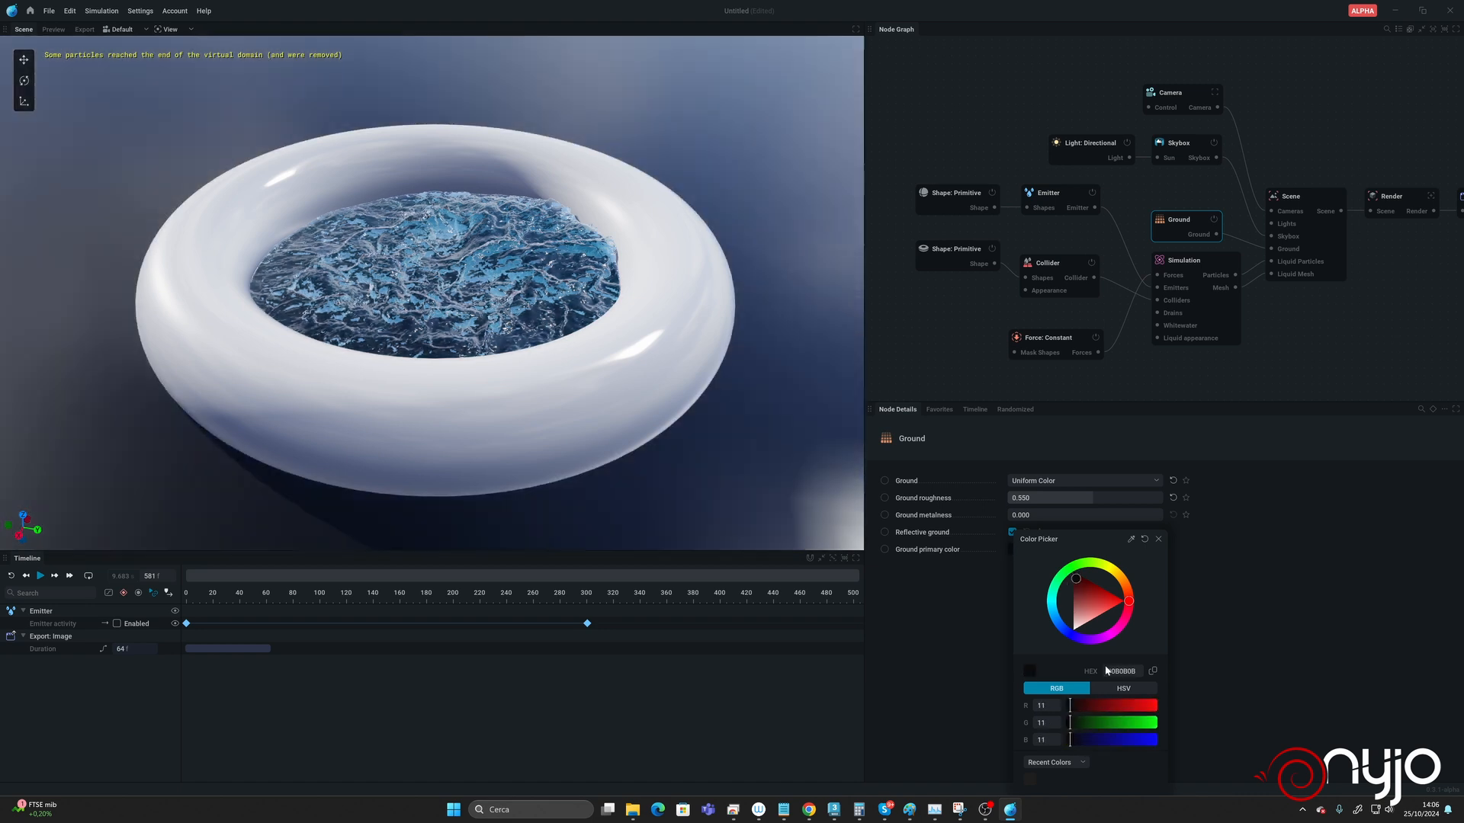
click(1369, 691)
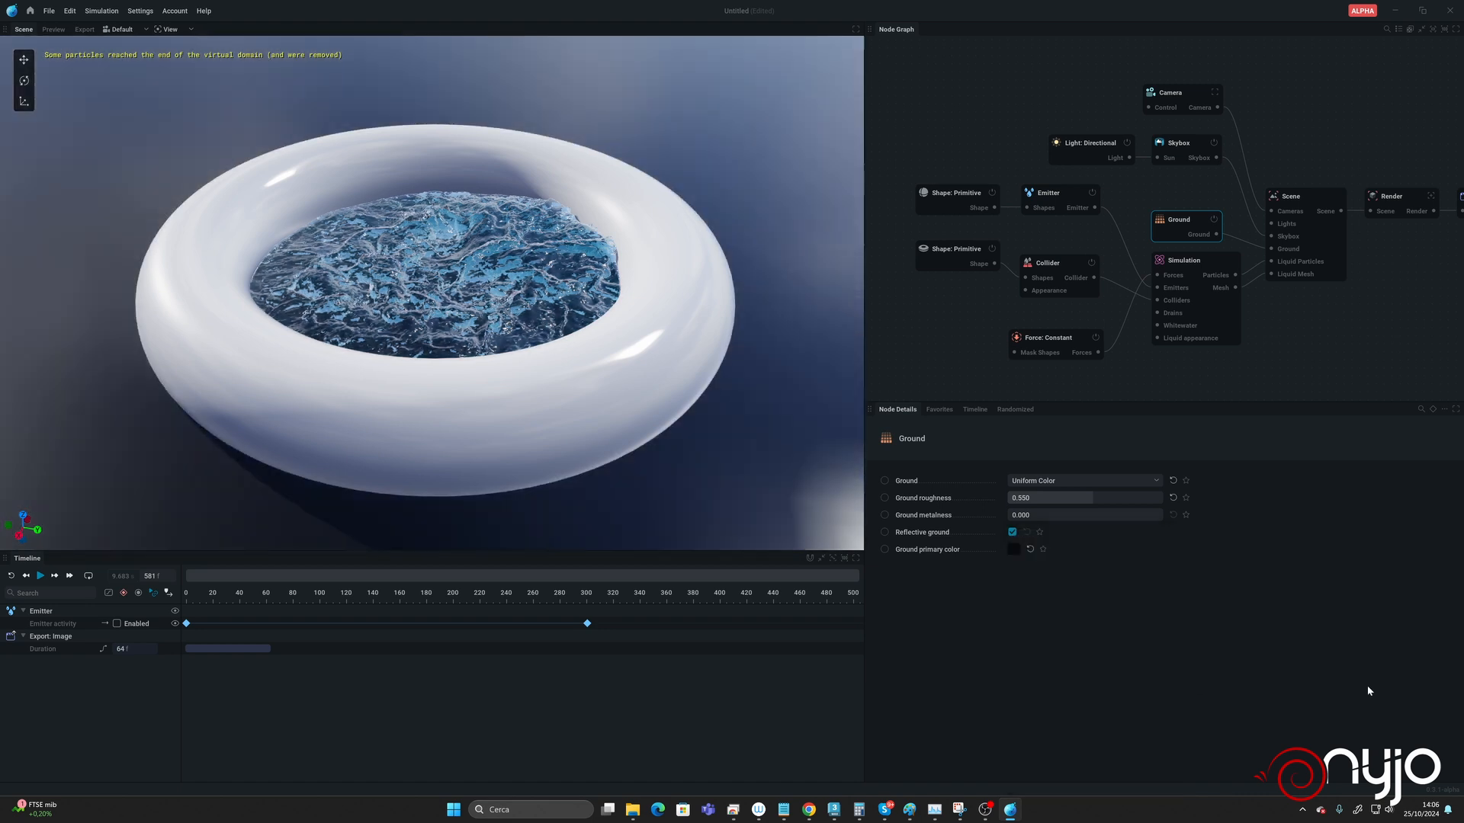
Step: Toggle Reflective ground off and back on to compare, and replay the simulation over the dark ground
click(1013, 532)
click(1012, 533)
key(space)
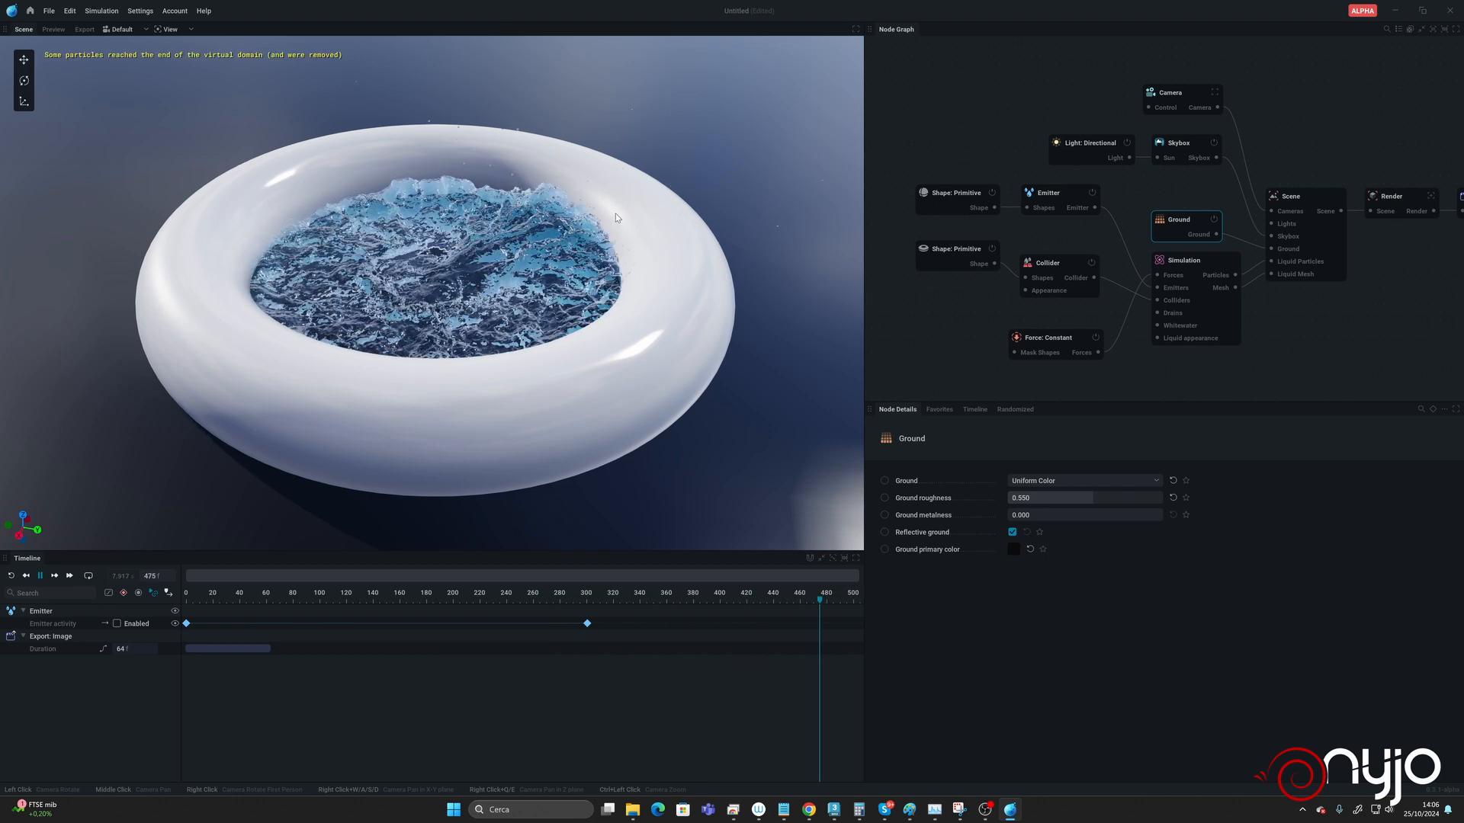
key(space)
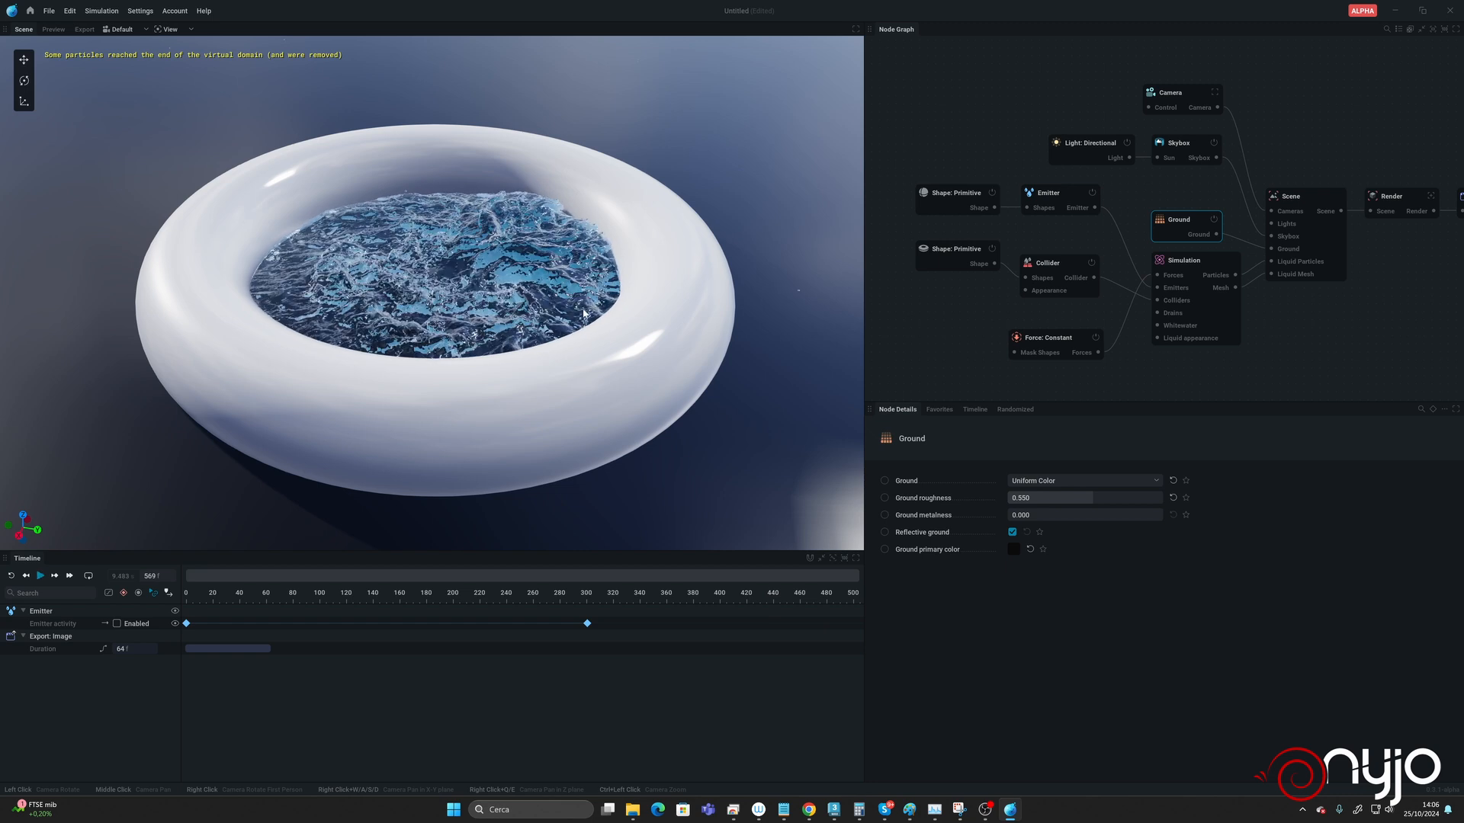
Step: Set the Simulation node's Sub-steps to 4, and apply the change so the simulation resets and runs again
click(1187, 263)
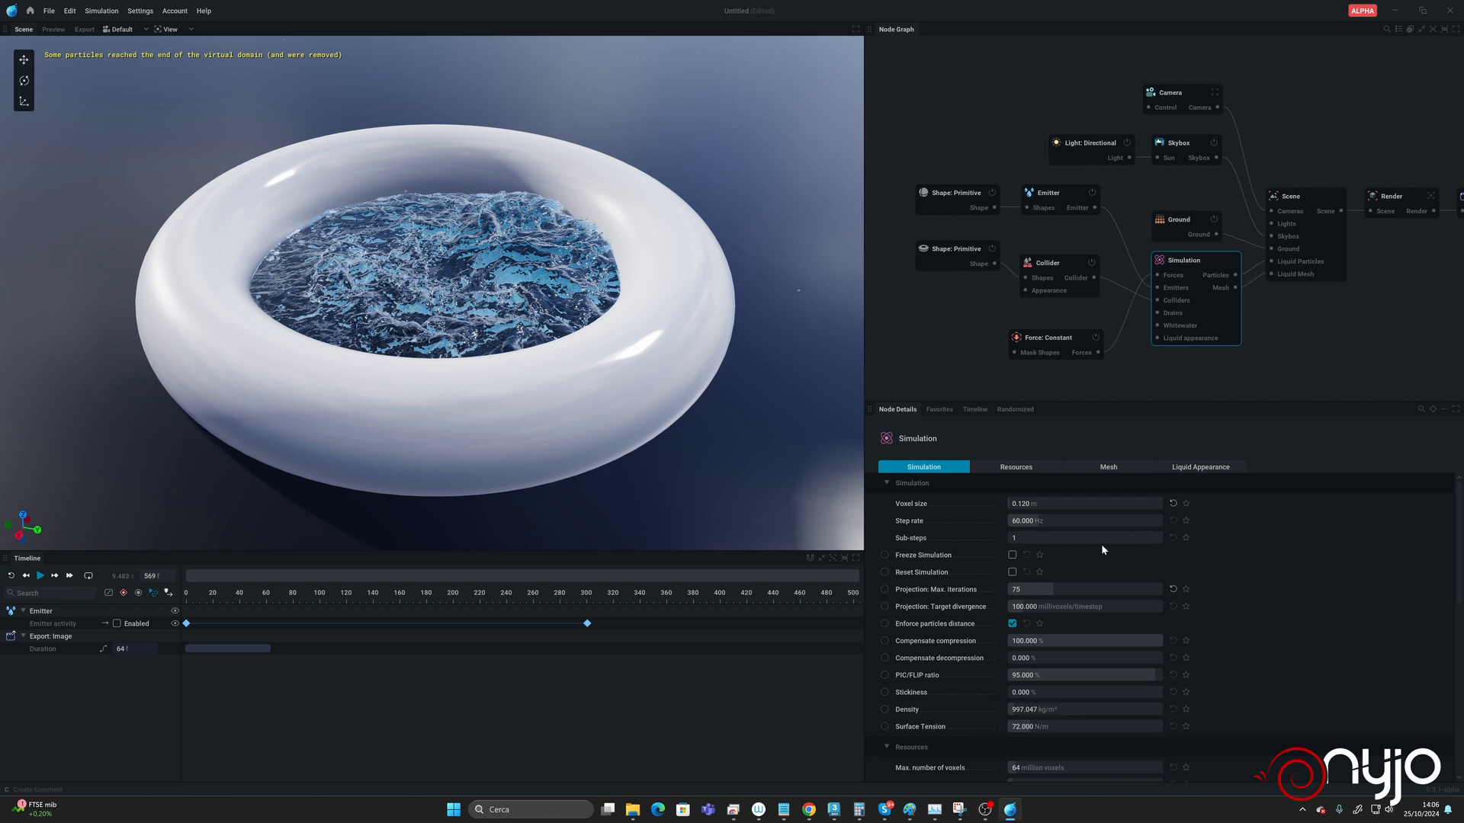
click(1039, 538)
text(4)
key(Return)
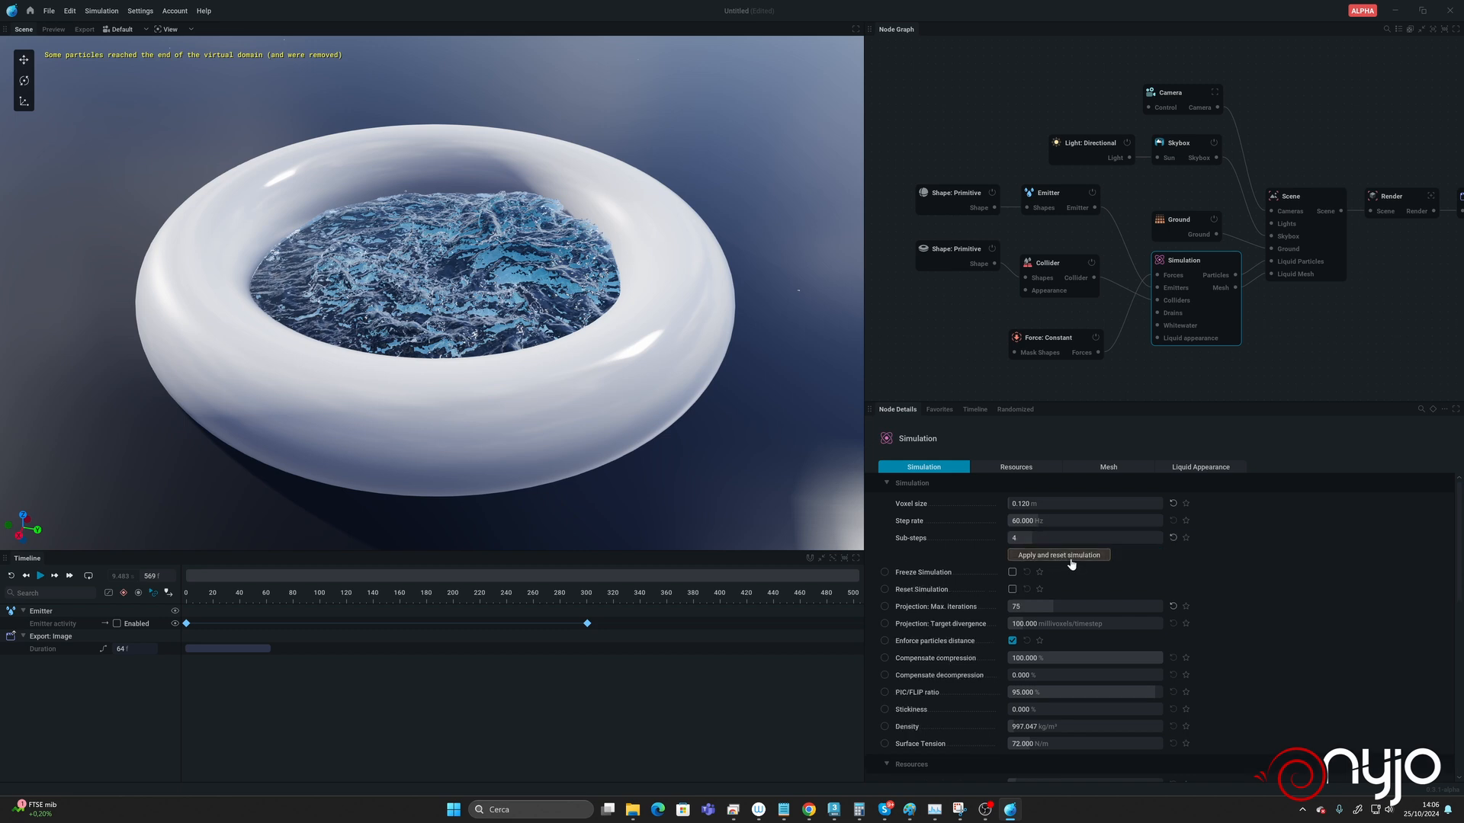
click(1059, 555)
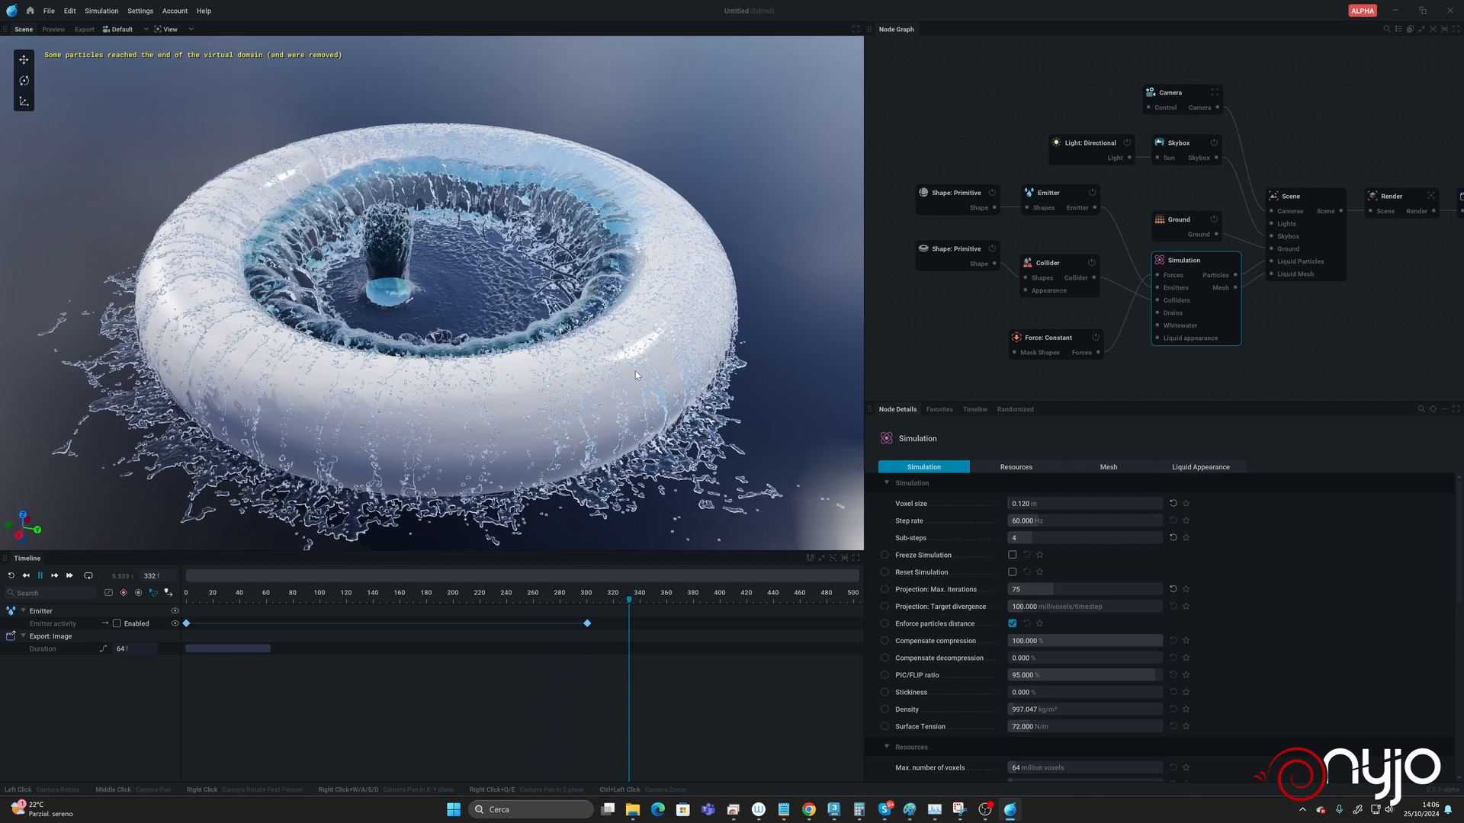
Step: Connect a new Drain node to the Simulation's Drains input, feed it a Shape: Primitive, and enable Show on the drain
drag(1053, 338, 989, 321)
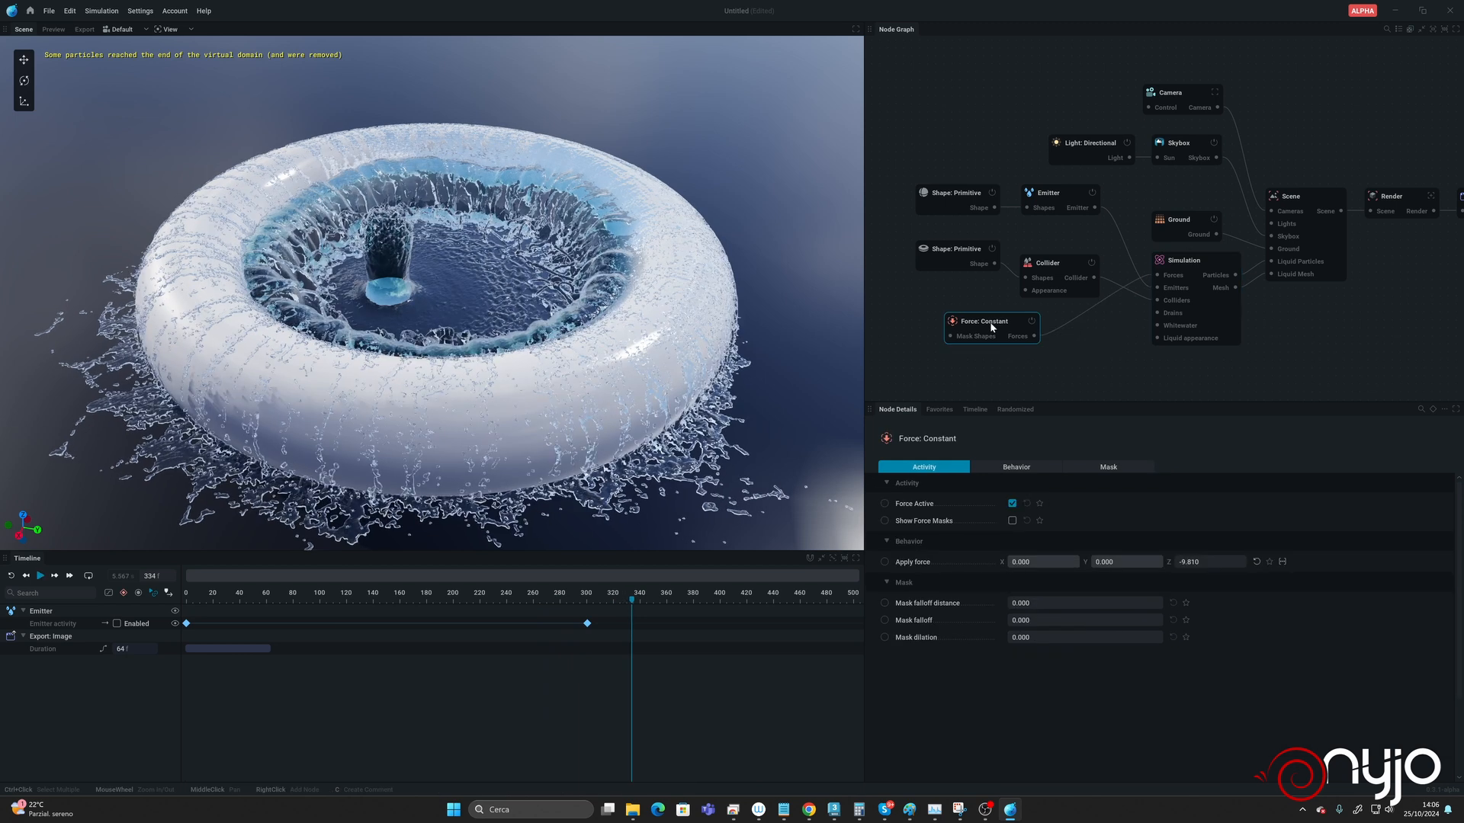
drag(1157, 313, 1018, 381)
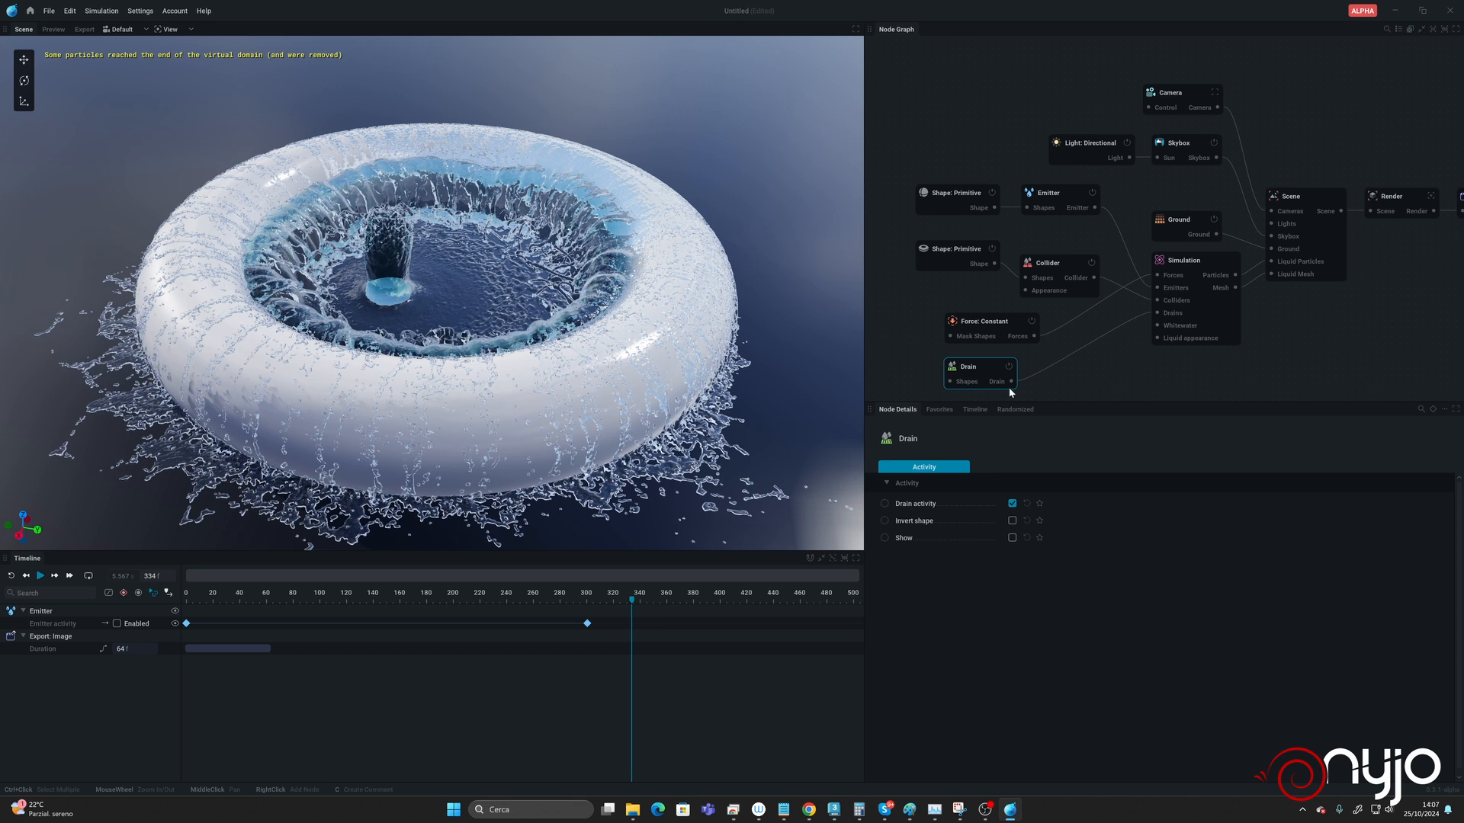
middle_drag(927, 344, 1055, 221)
drag(1097, 246, 976, 279)
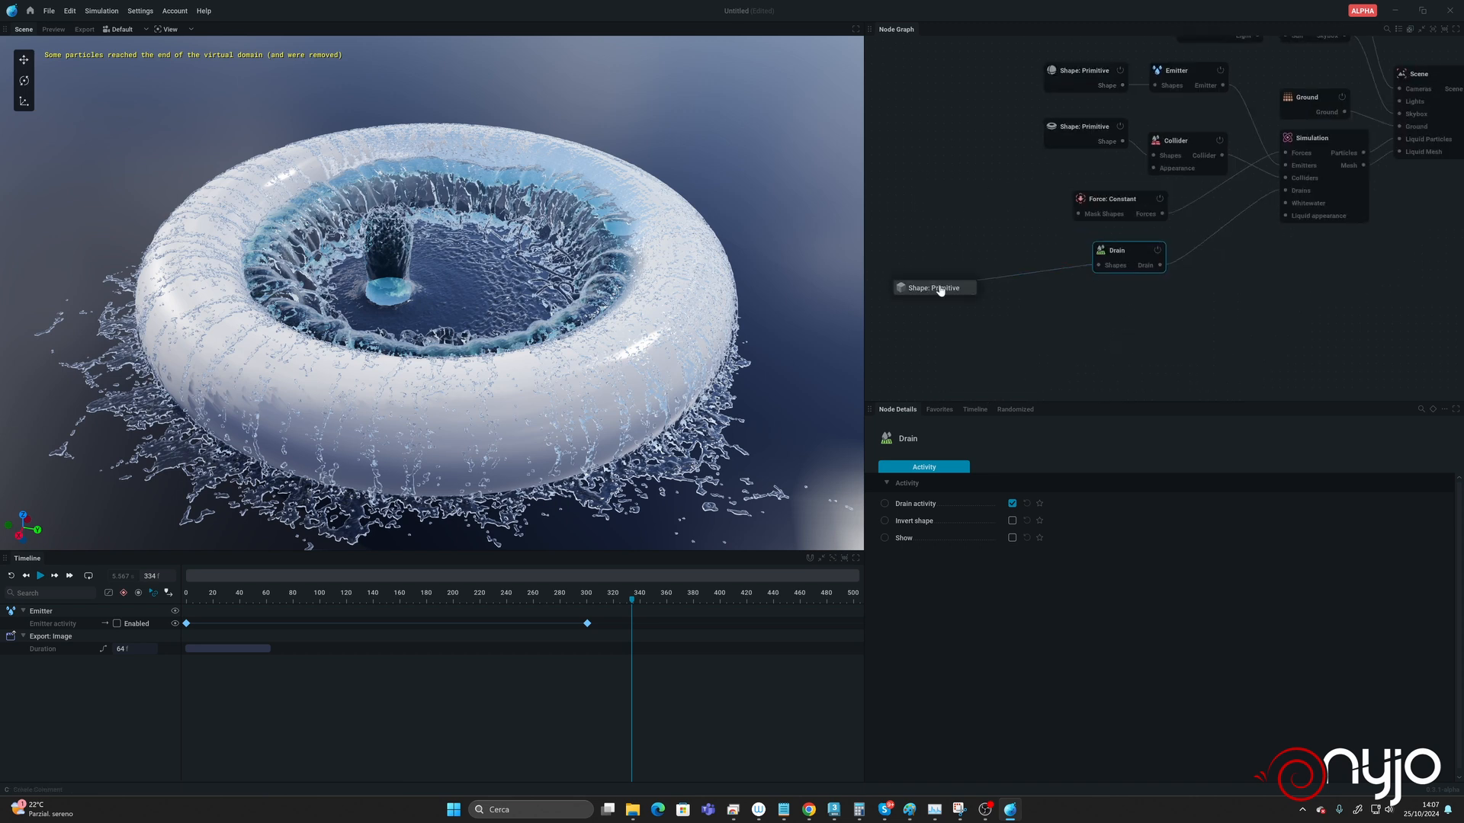
click(1123, 250)
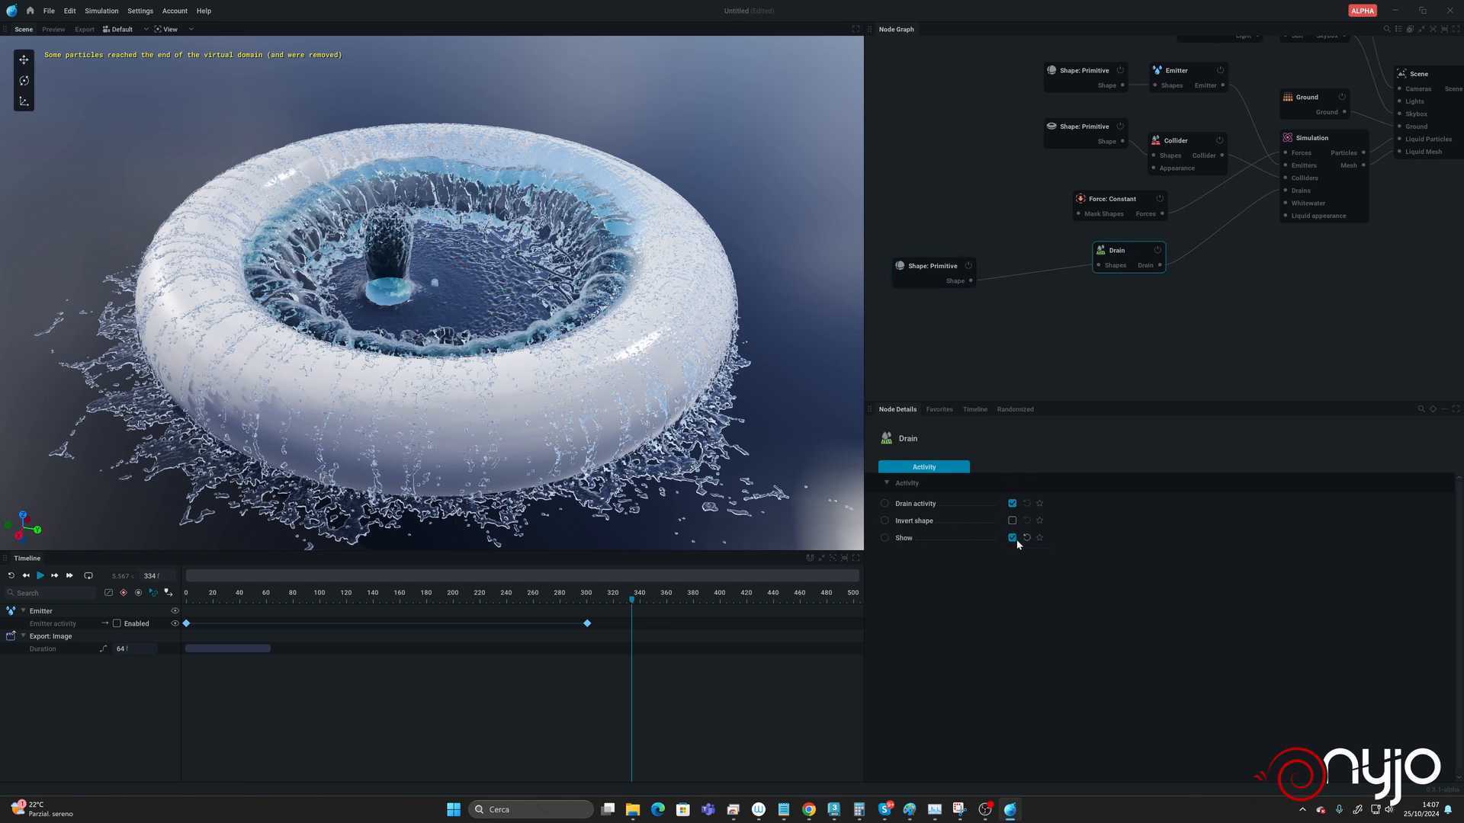
Step: Enlarge the drain's sphere primitive until it encloses the whole pool, with a radius of 27 m
click(946, 268)
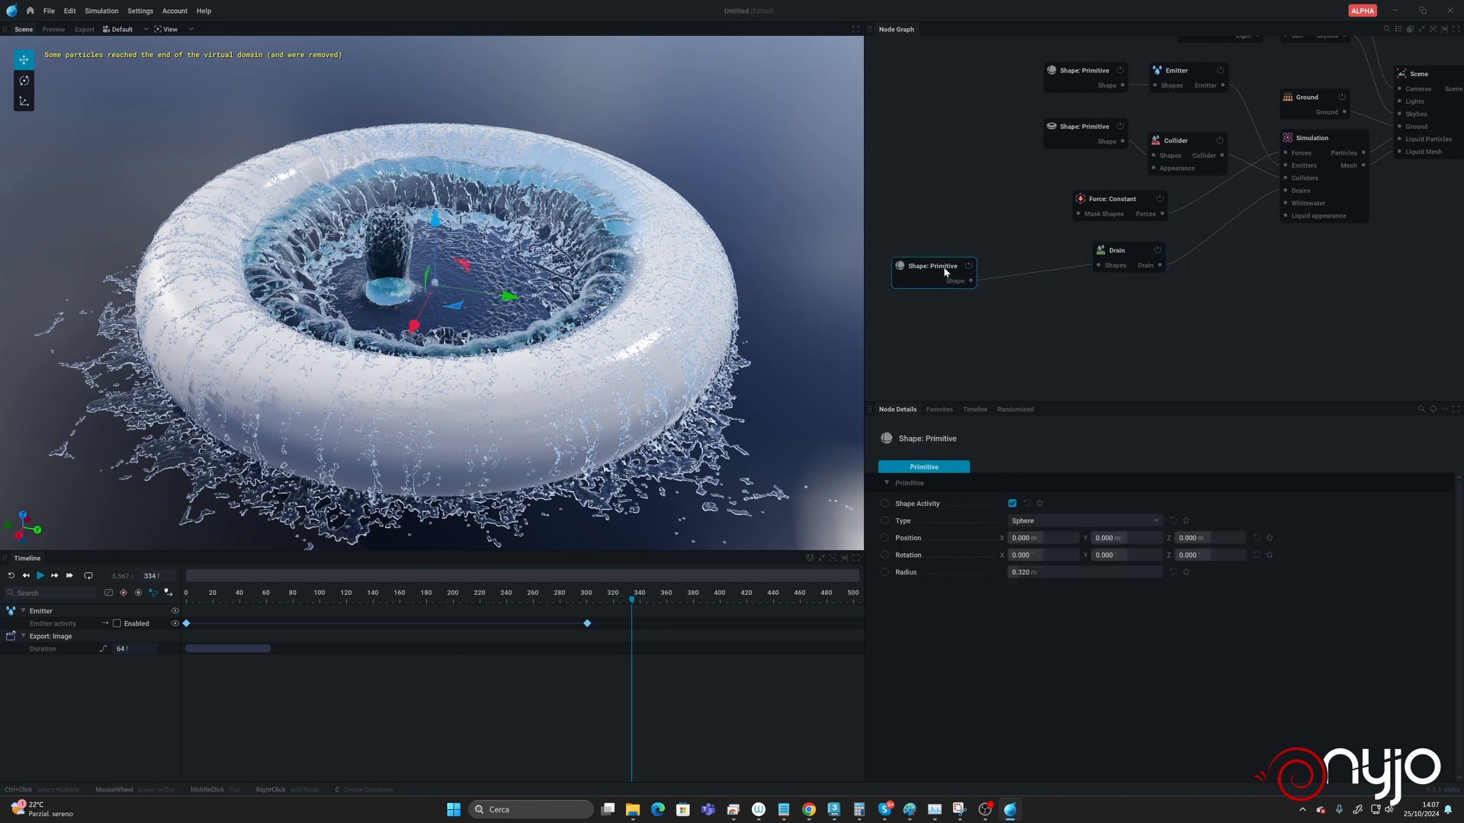
click(1034, 573)
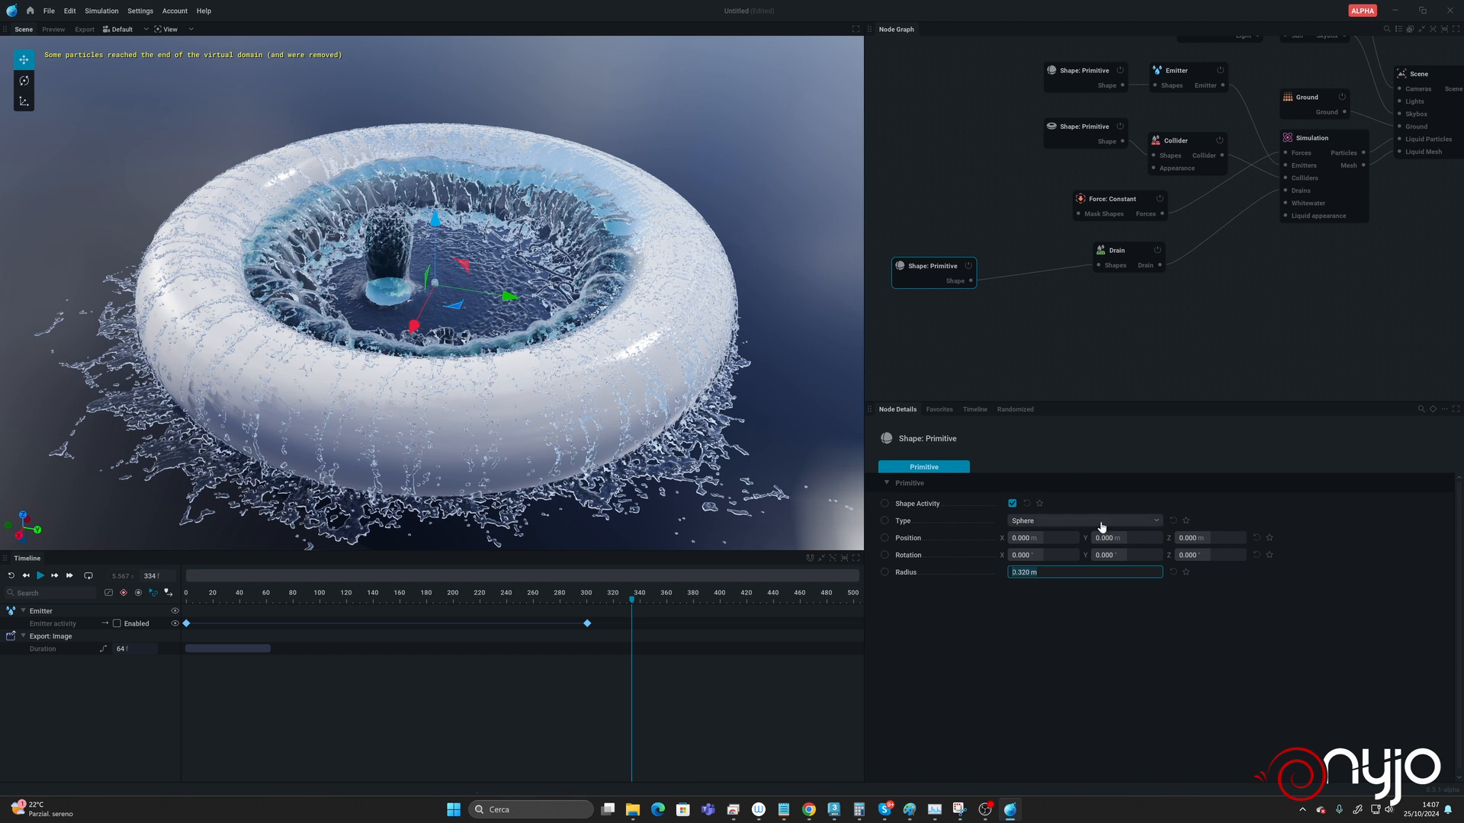
text(22)
key(Return)
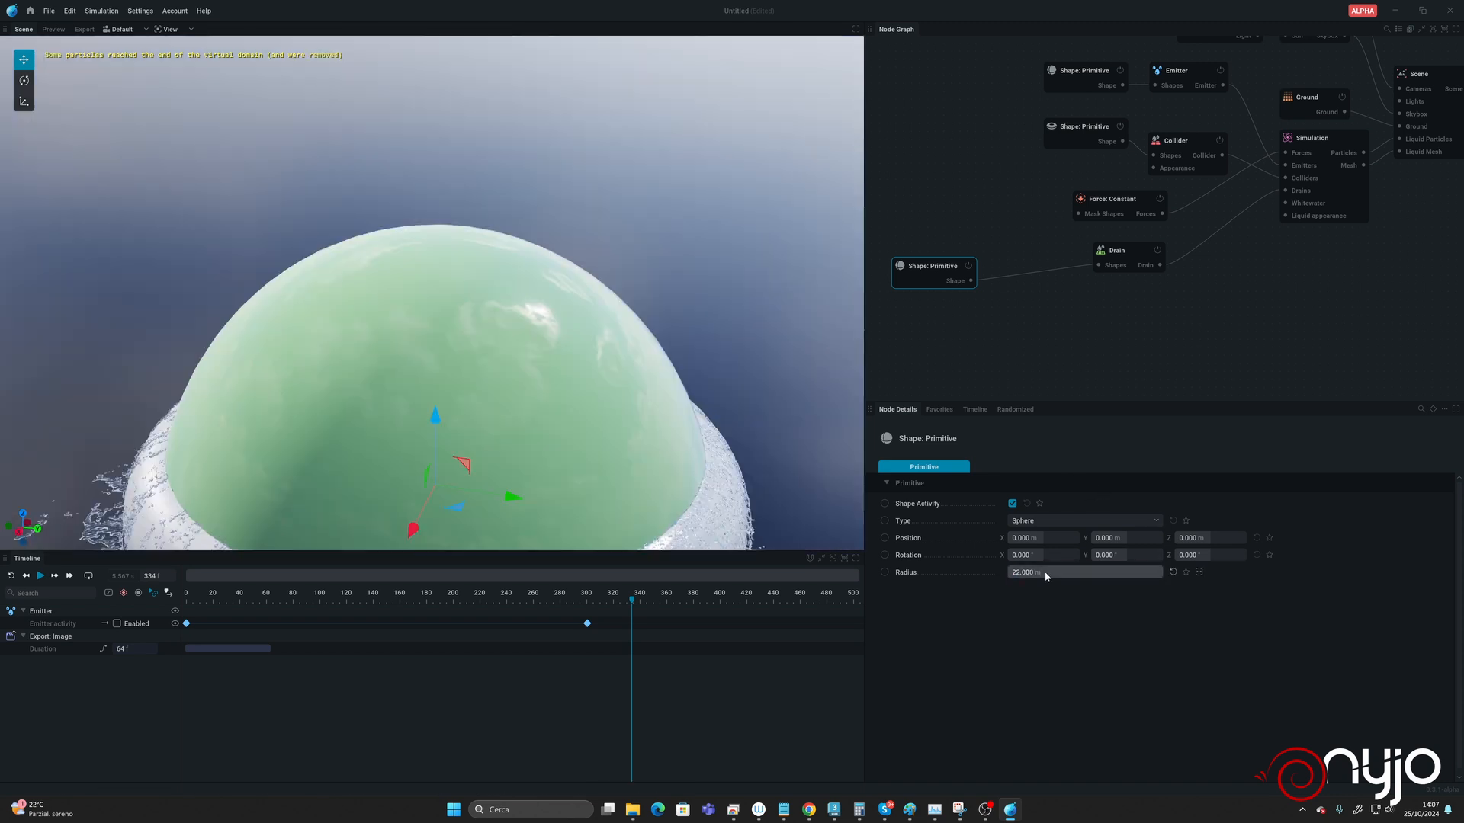
click(1045, 572)
text(25)
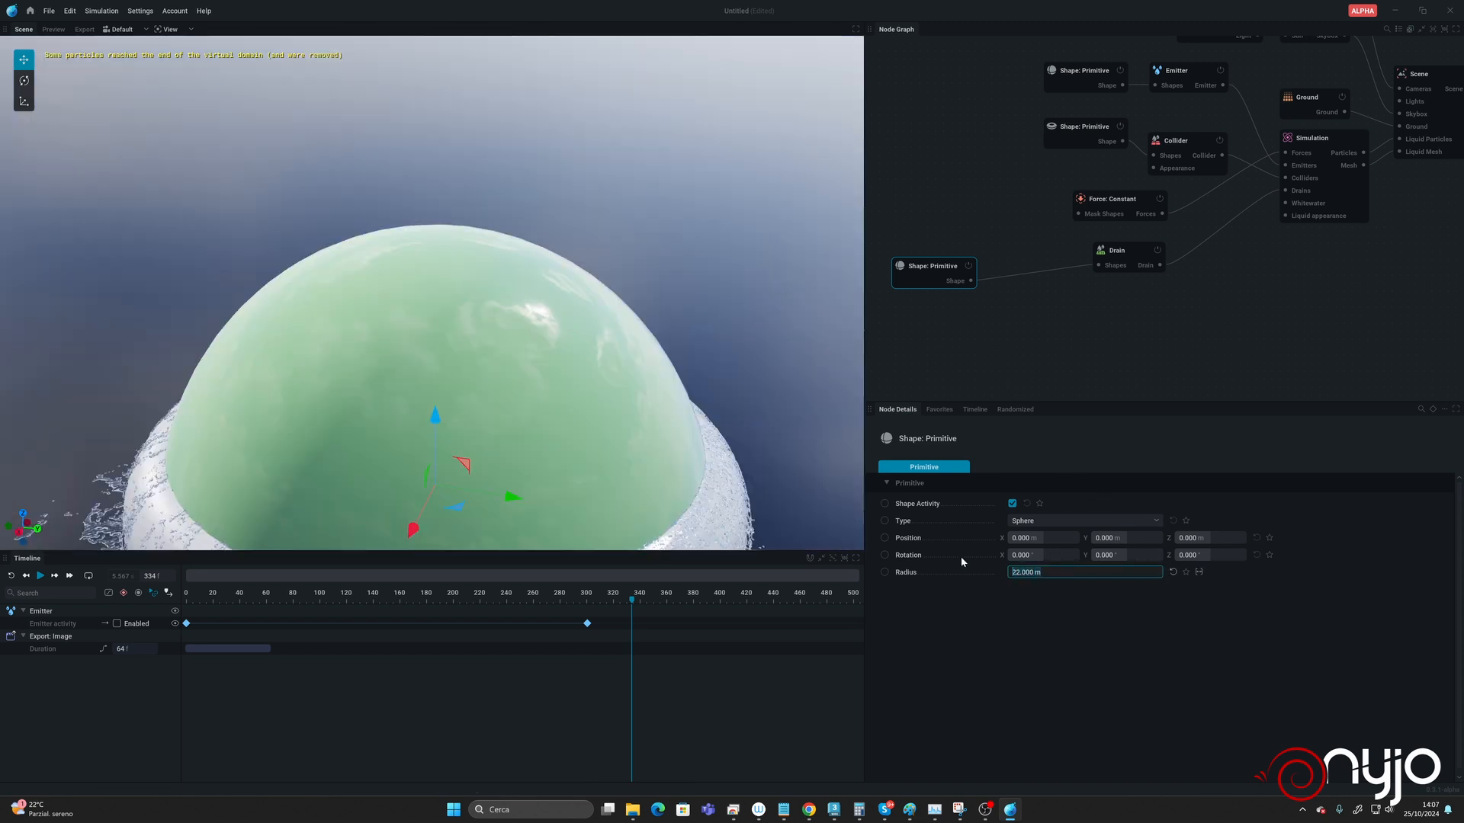
key(Return)
click(1053, 572)
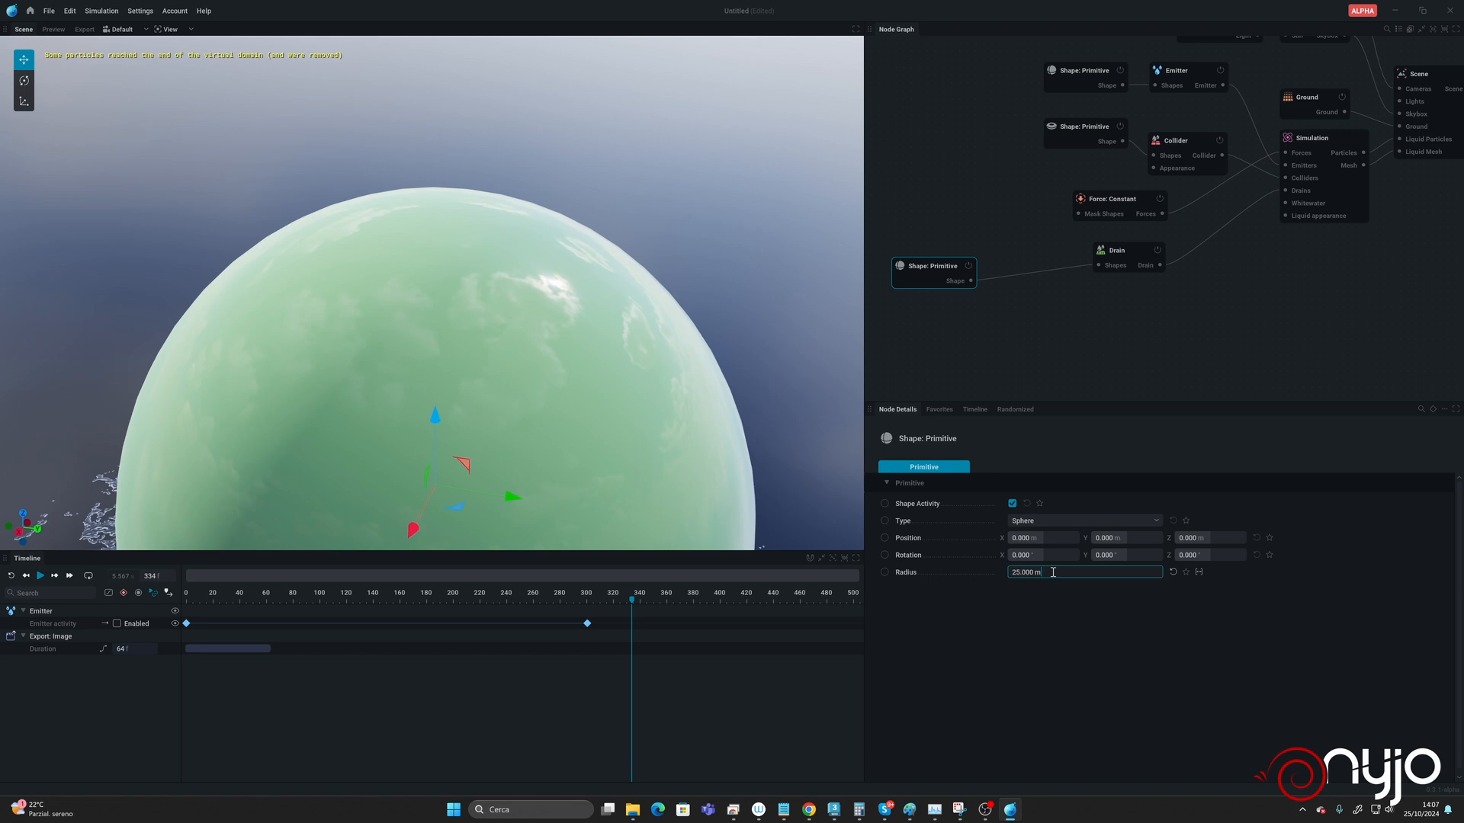
text(27)
key(Return)
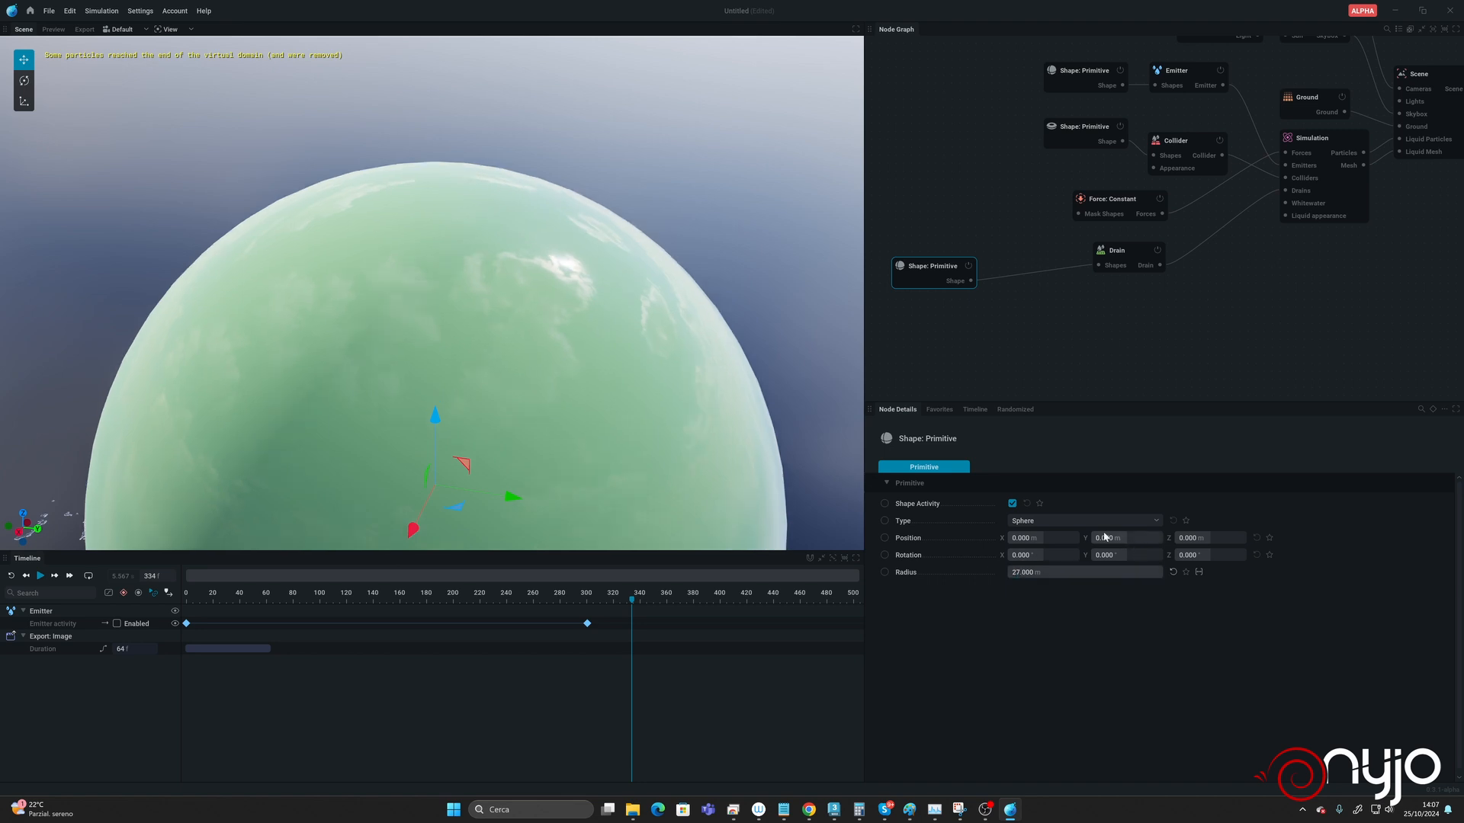
Step: Enable Invert shape and disable Show on the Drain, and run the simulation to about frame 368
click(1118, 261)
click(1011, 521)
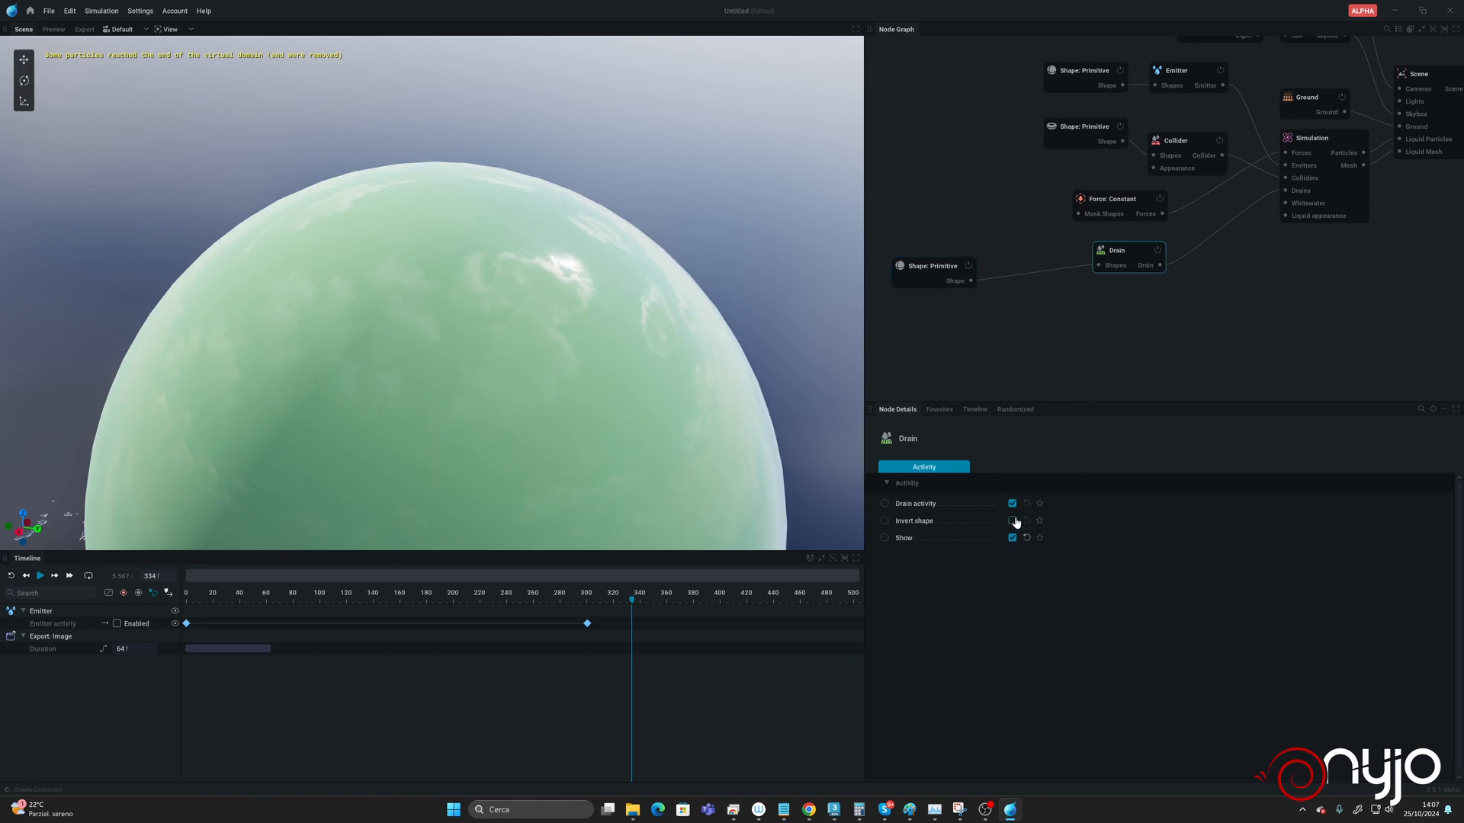
click(1012, 538)
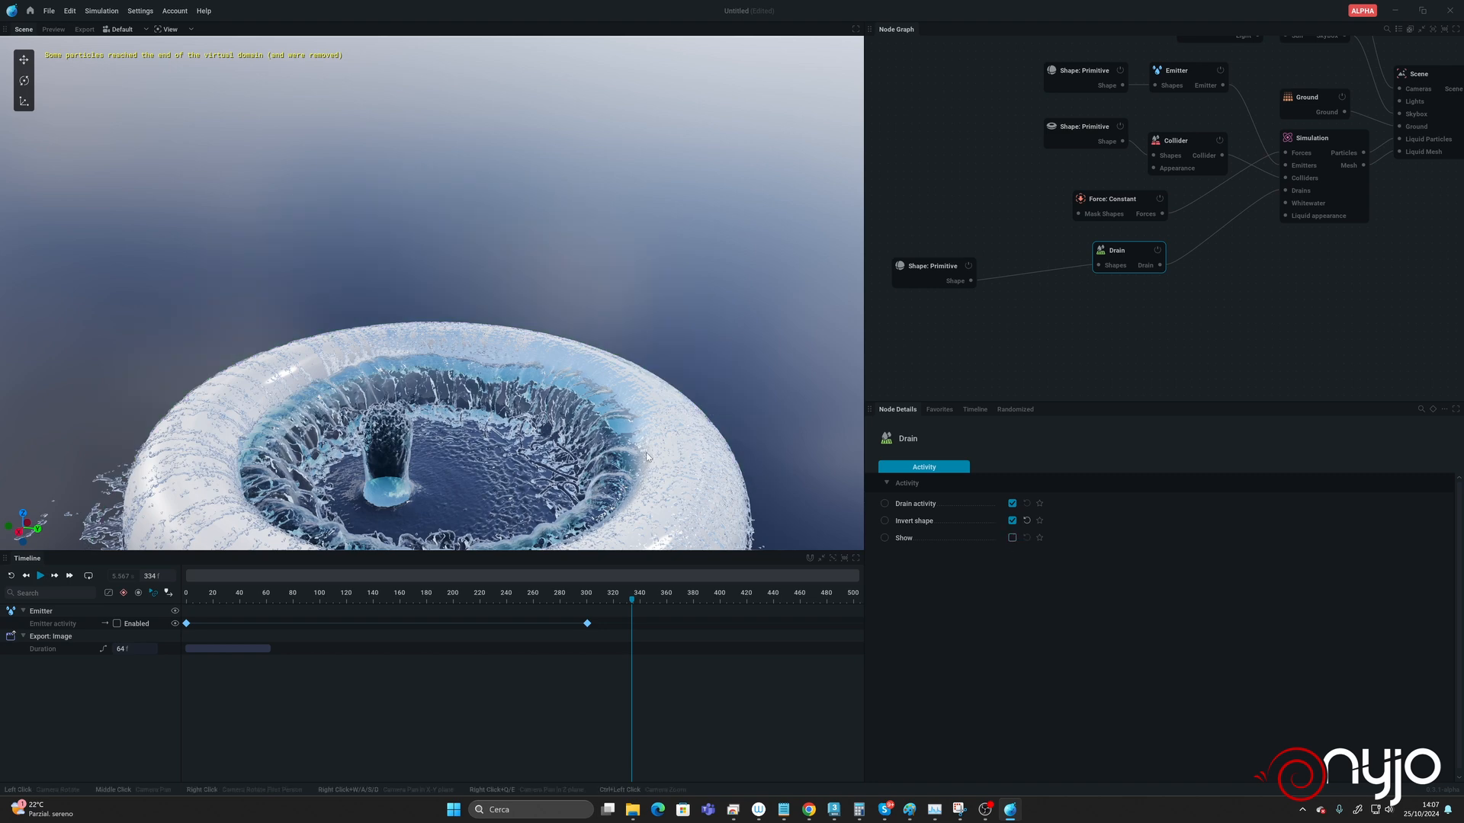
middle_drag(599, 455, 572, 250)
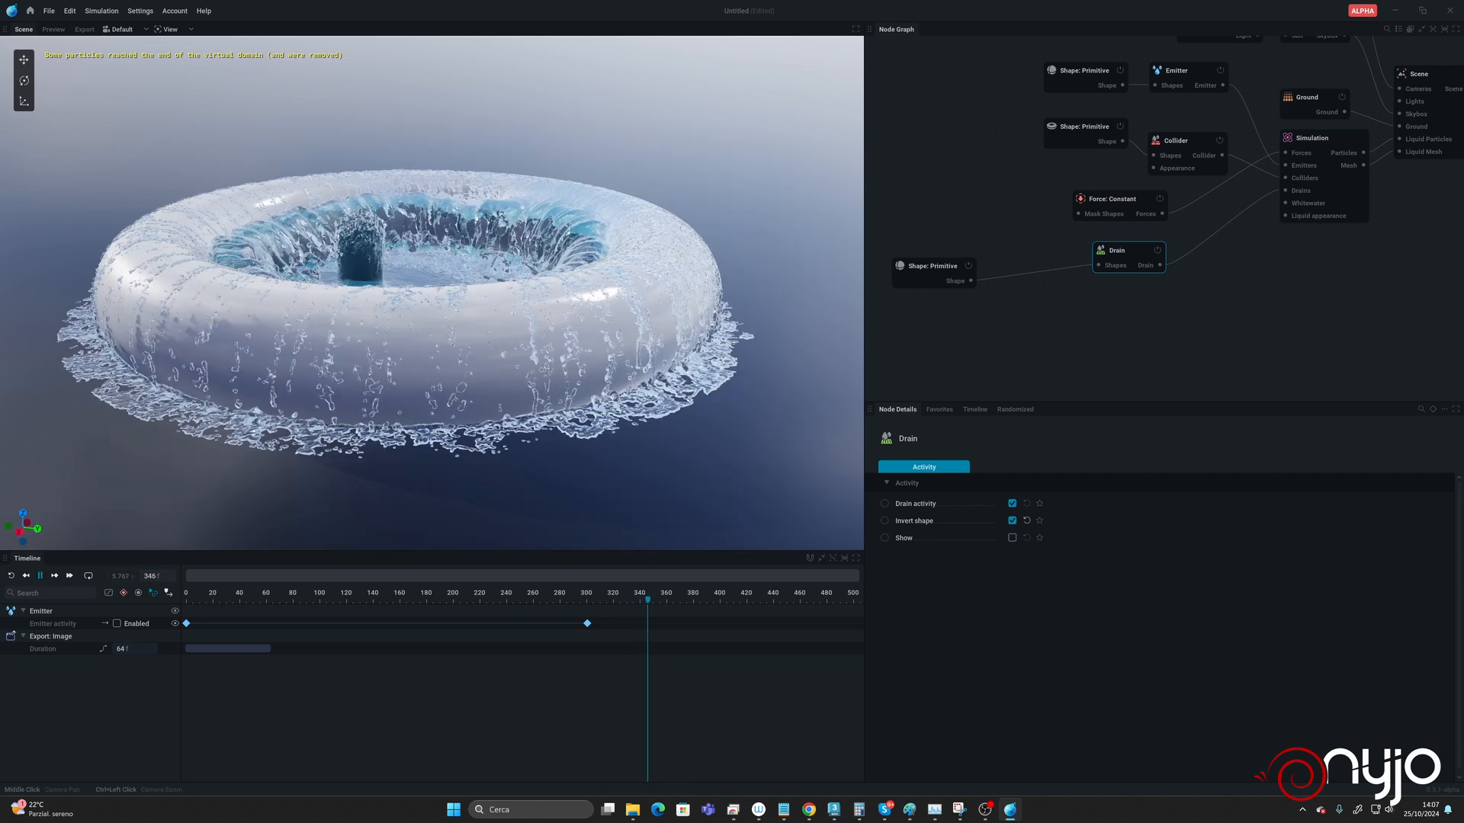
drag(572, 250, 537, 317)
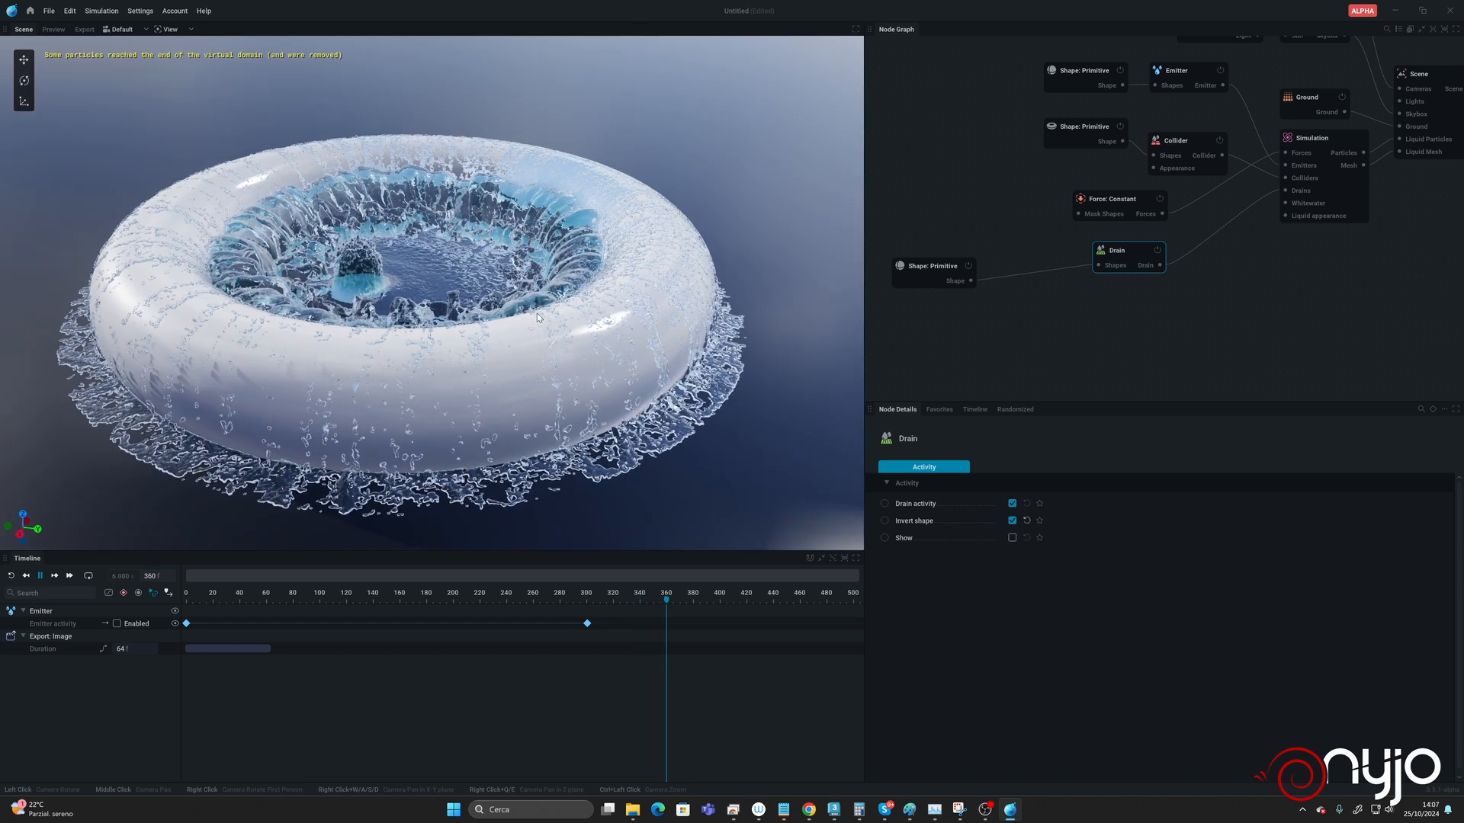
key(space)
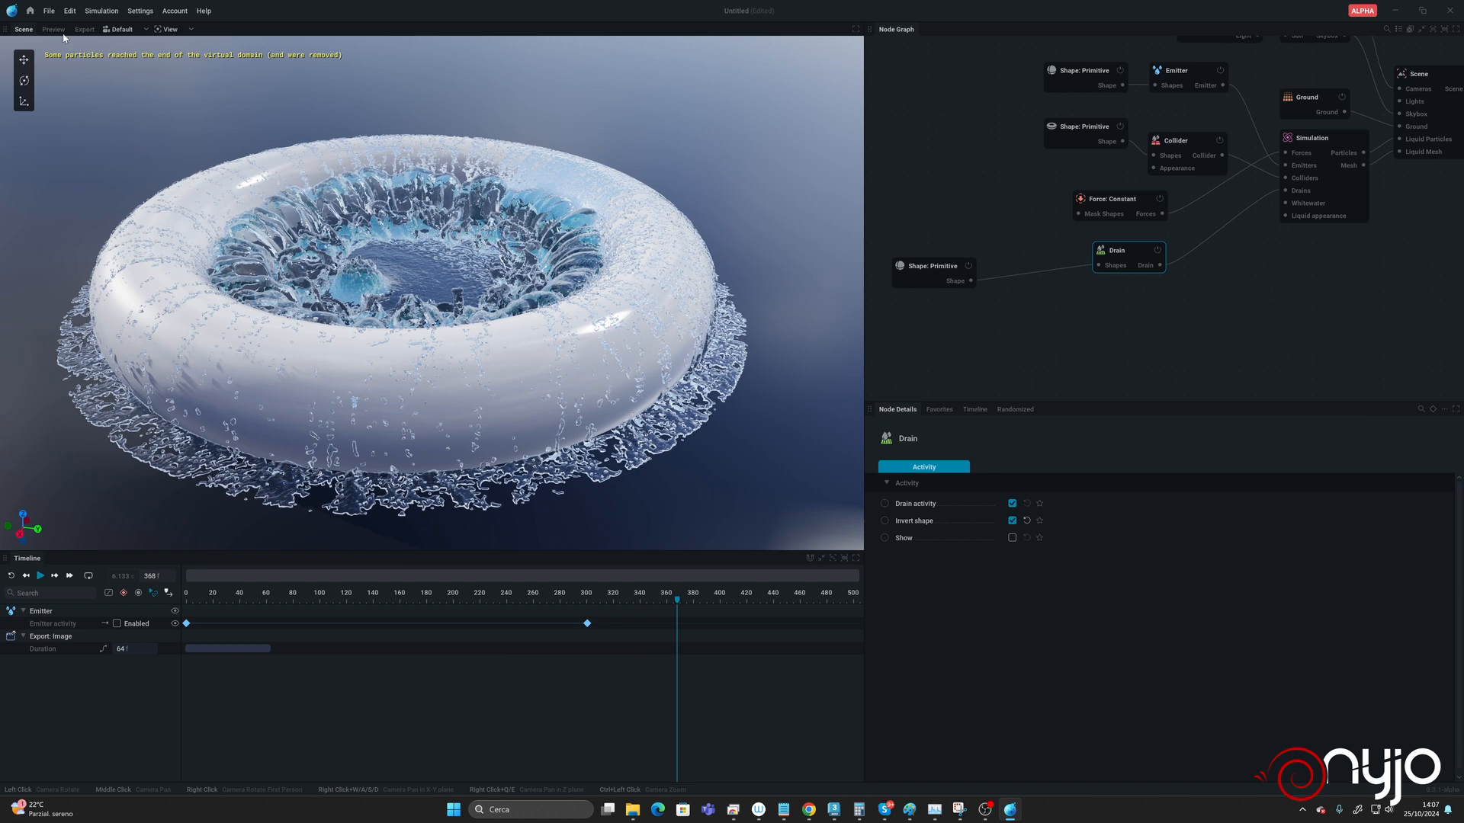
Step: Save the project as 1st_HandON in the LiquiGen folder
click(49, 12)
click(65, 77)
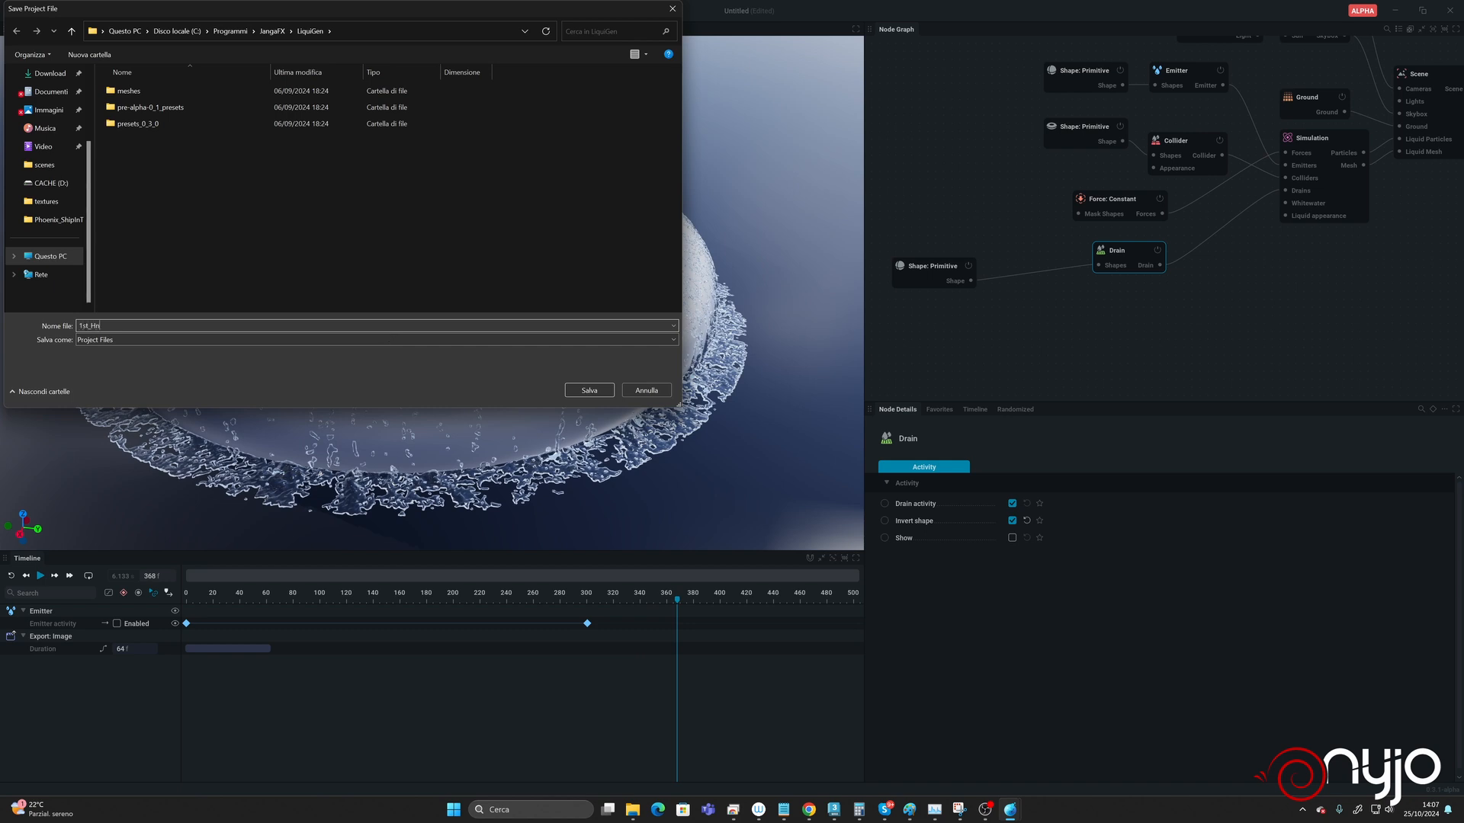
key(Return)
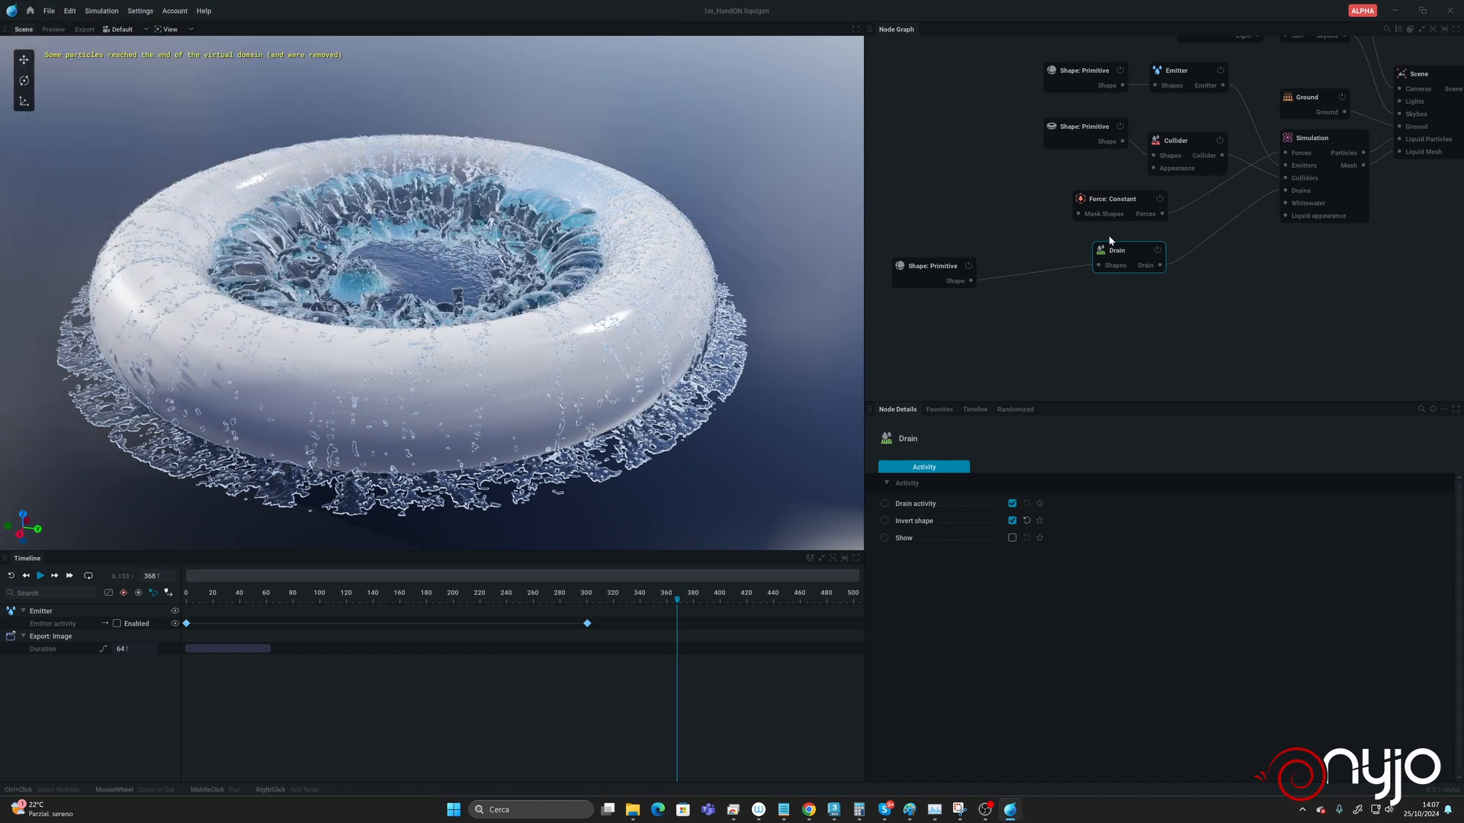
Step: Tidy the Drain node's position, and on the Render node set Number of samples to 2 and turn off Photon mapping
drag(1116, 250, 1106, 265)
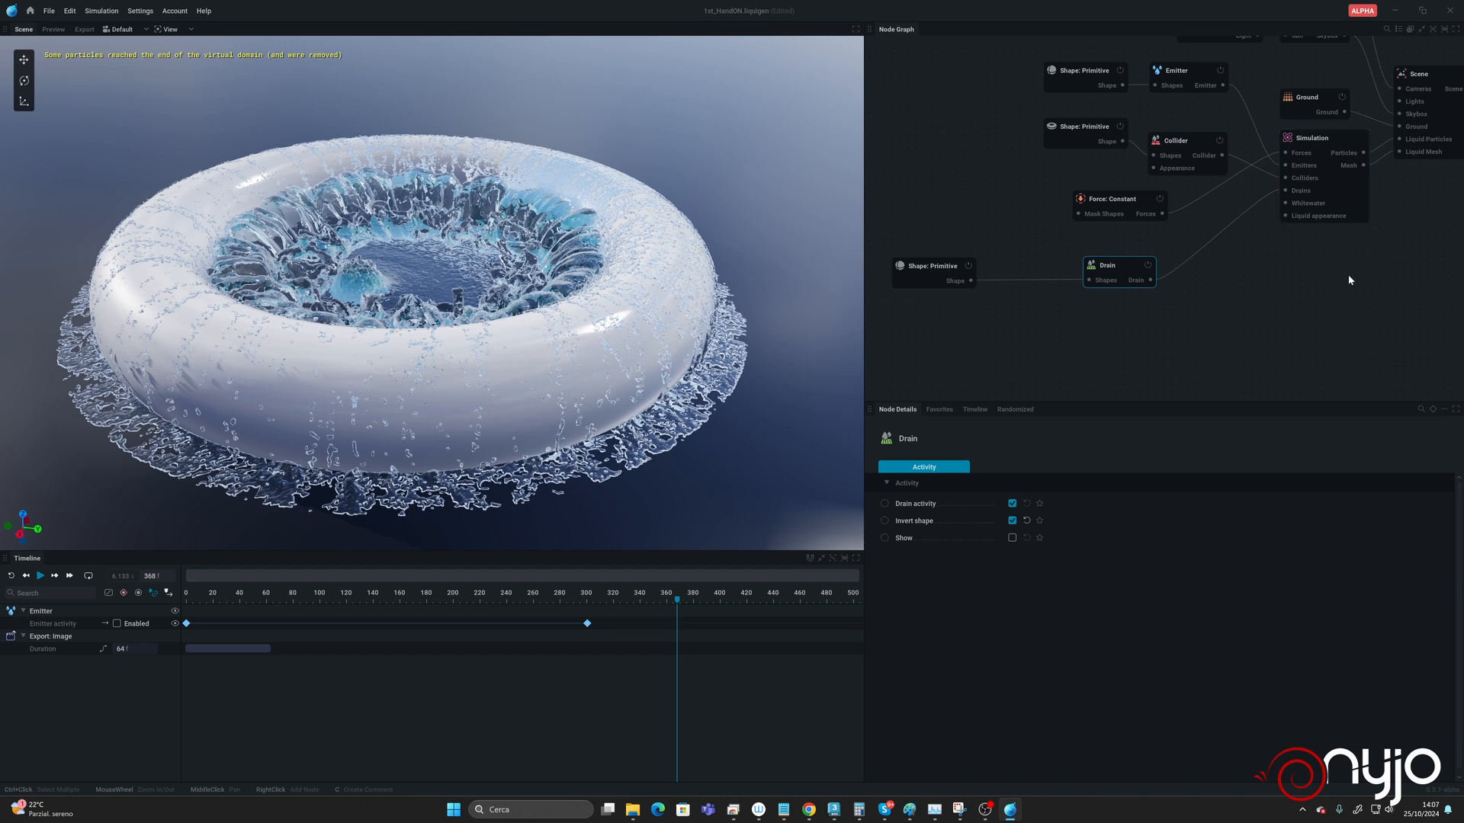
middle_drag(1348, 280, 1073, 318)
click(1267, 119)
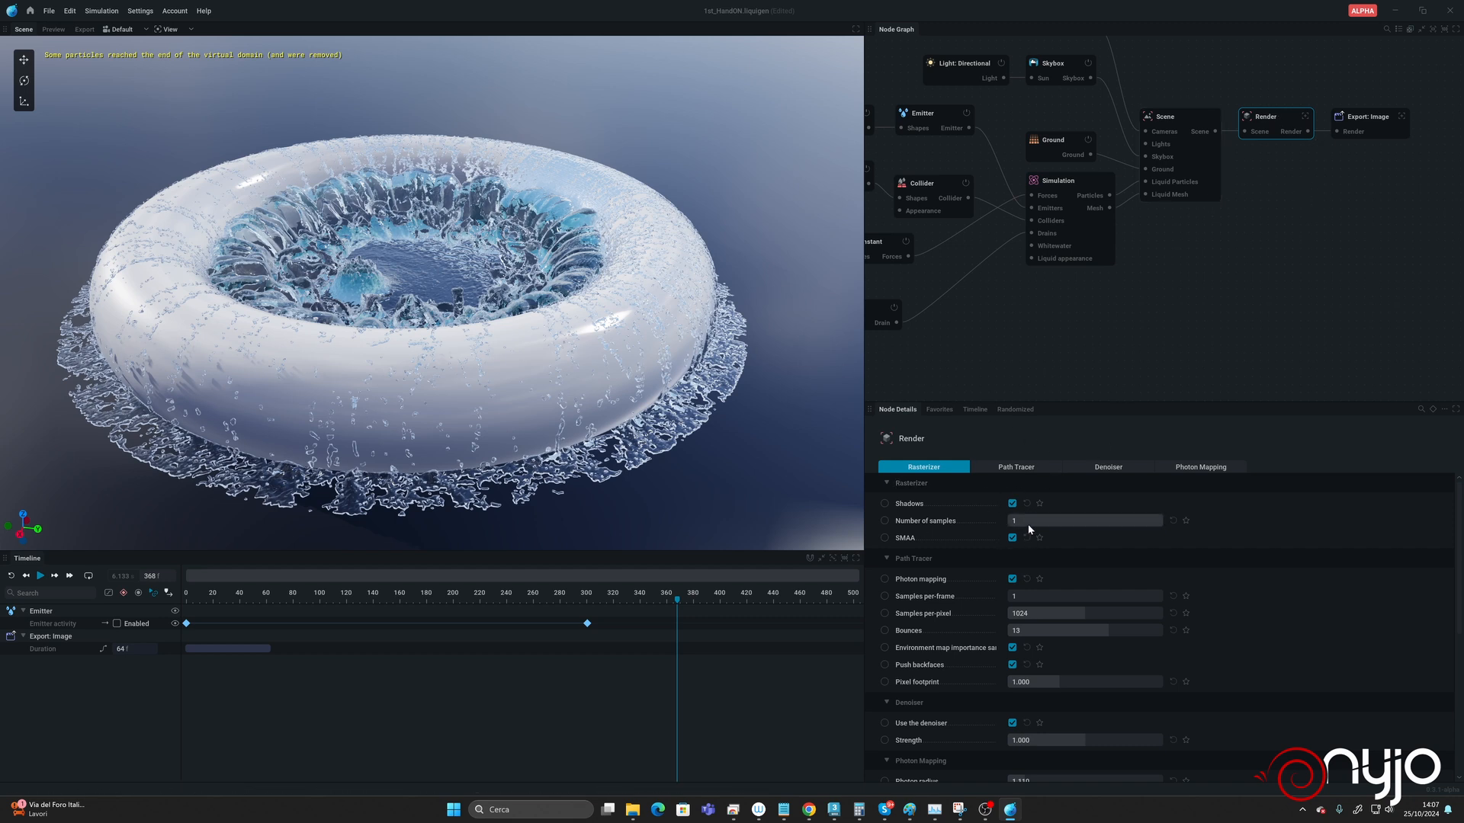
mouse_move(1028, 523)
mouse_down()
mouse_move(1060, 521)
mouse_move(1009, 521)
mouse_move(1052, 521)
mouse_move(1009, 521)
mouse_move(1027, 520)
mouse_up()
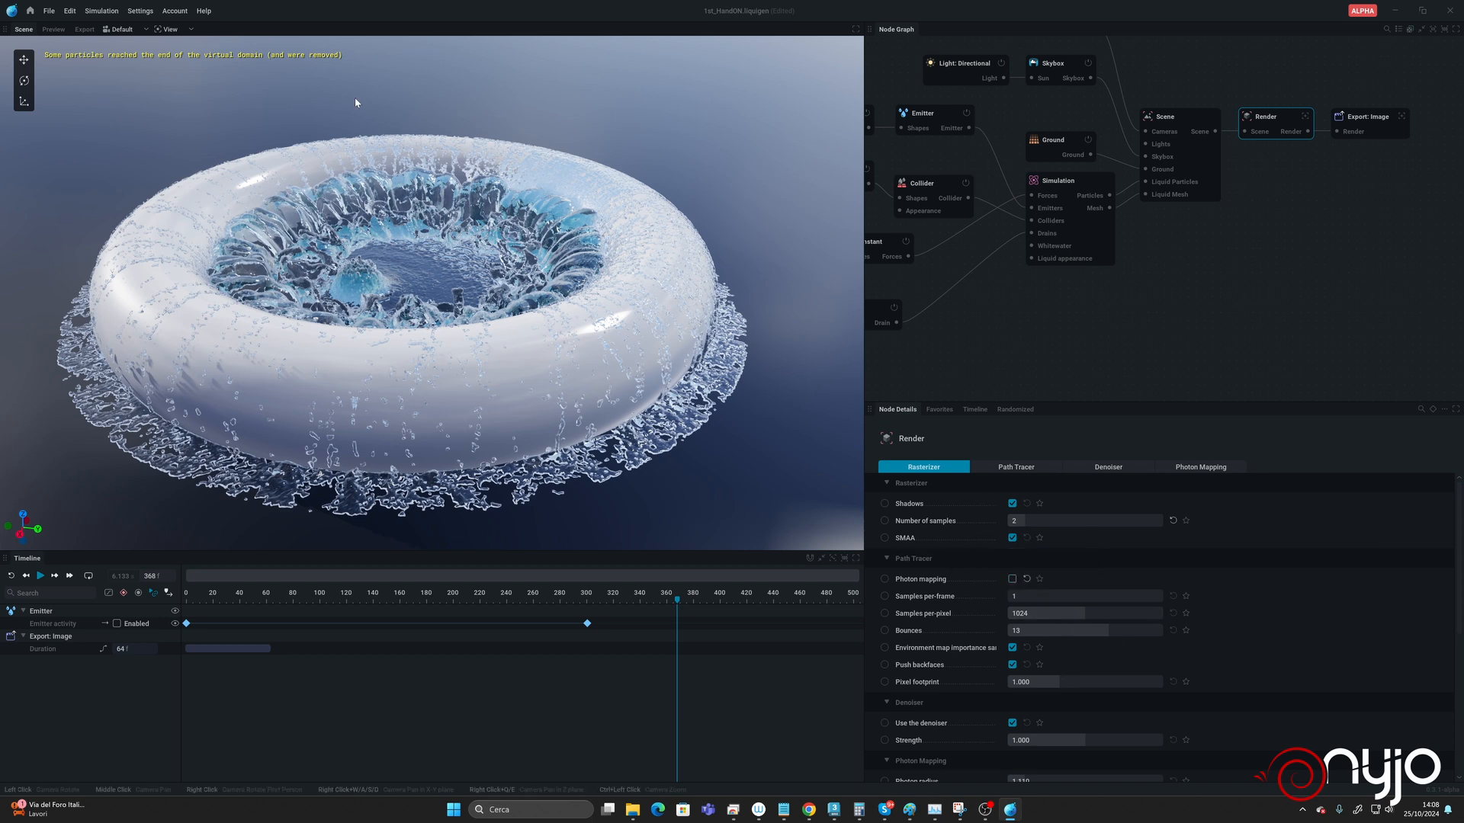
Step: Switch the viewport to path tracing to inspect the pool from several angles, and turn Photon mapping back on
click(168, 29)
click(184, 44)
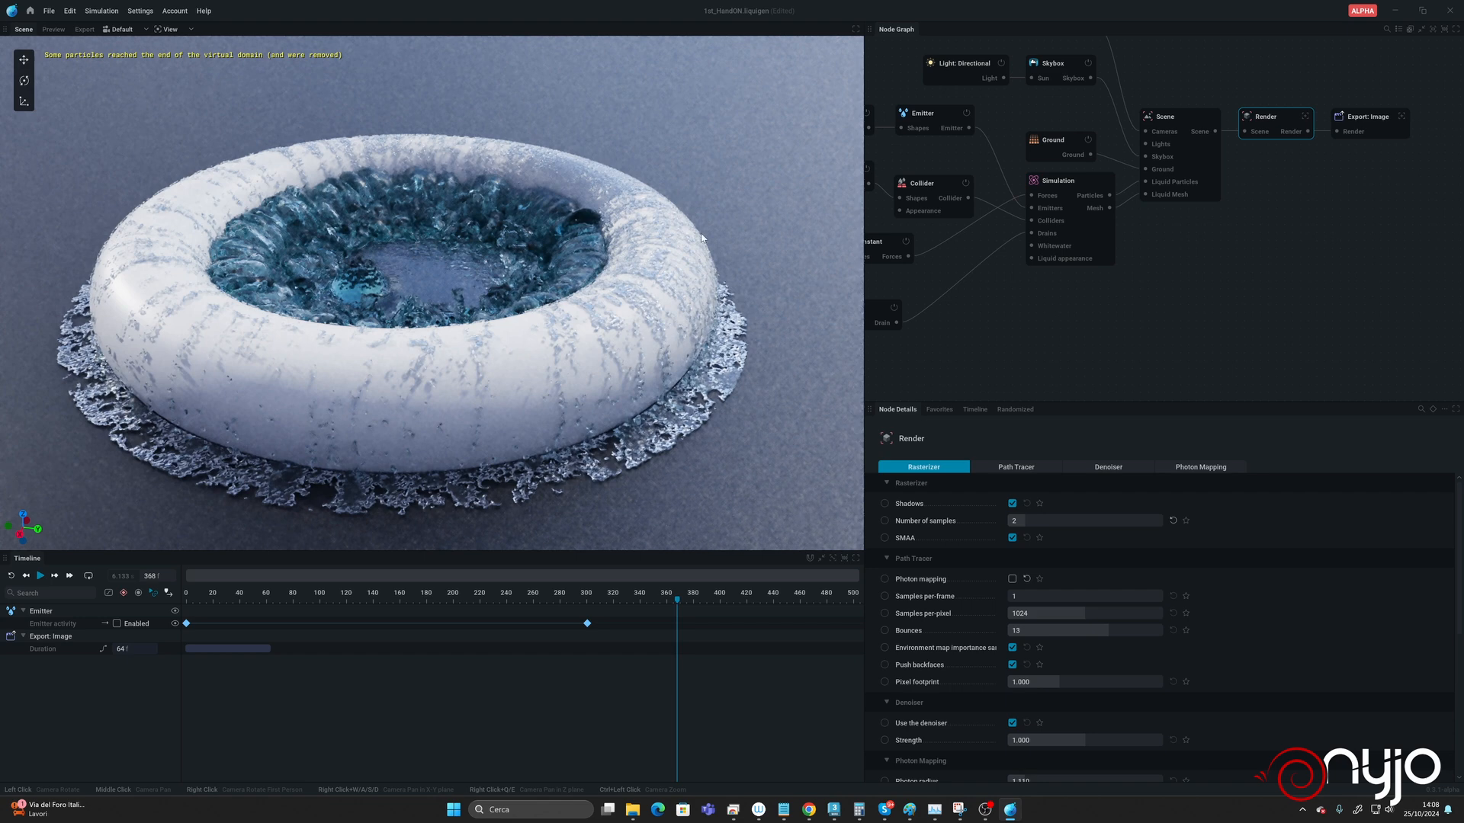
mouse_move(598, 248)
mouse_down()
mouse_move(553, 301)
mouse_move(511, 294)
mouse_move(492, 236)
mouse_move(427, 267)
mouse_move(453, 284)
mouse_move(484, 278)
mouse_move(442, 268)
mouse_move(533, 276)
mouse_up()
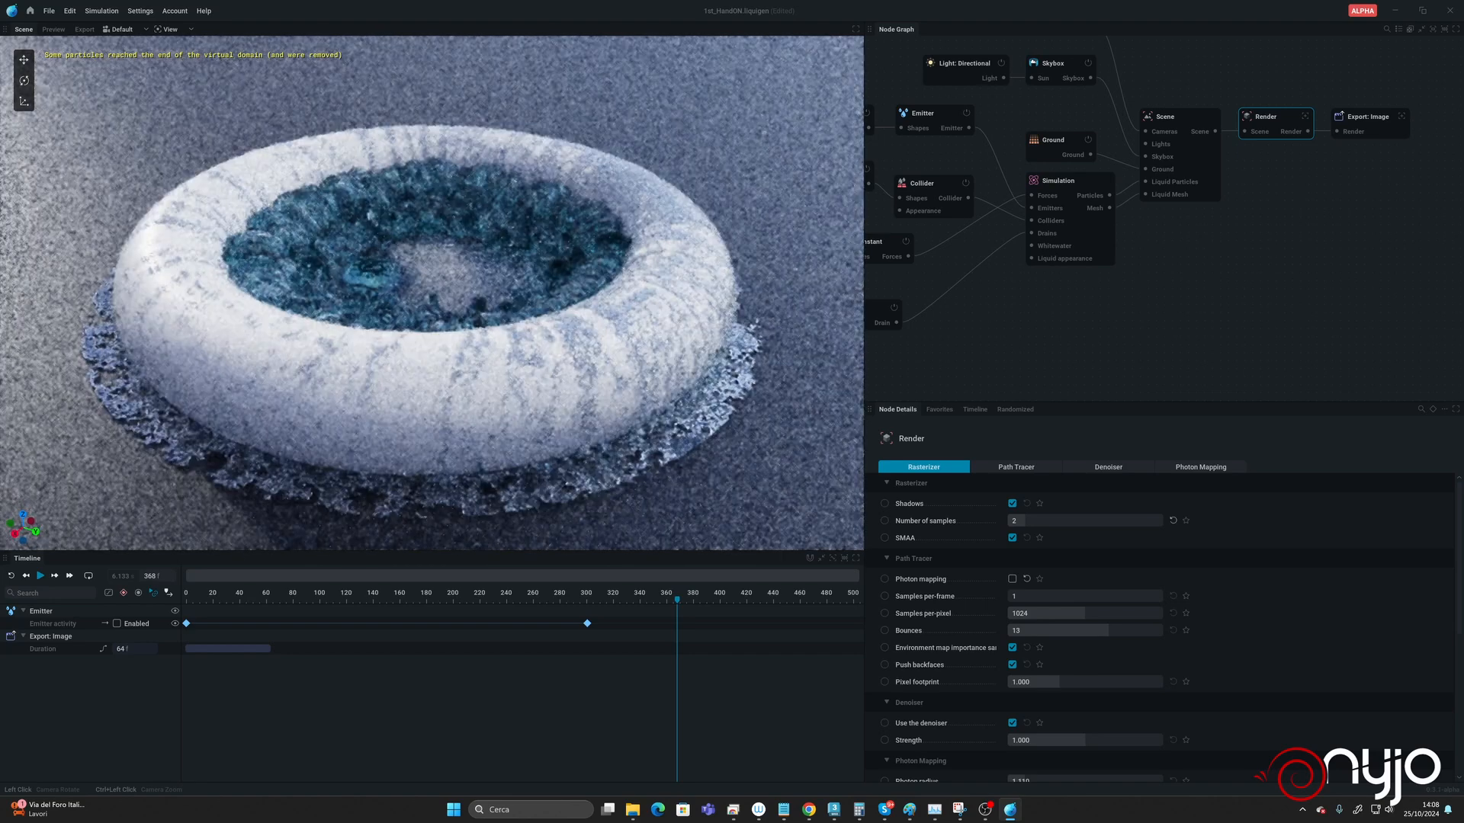
drag(427, 290, 387, 314)
scroll(484, 290, down, 2)
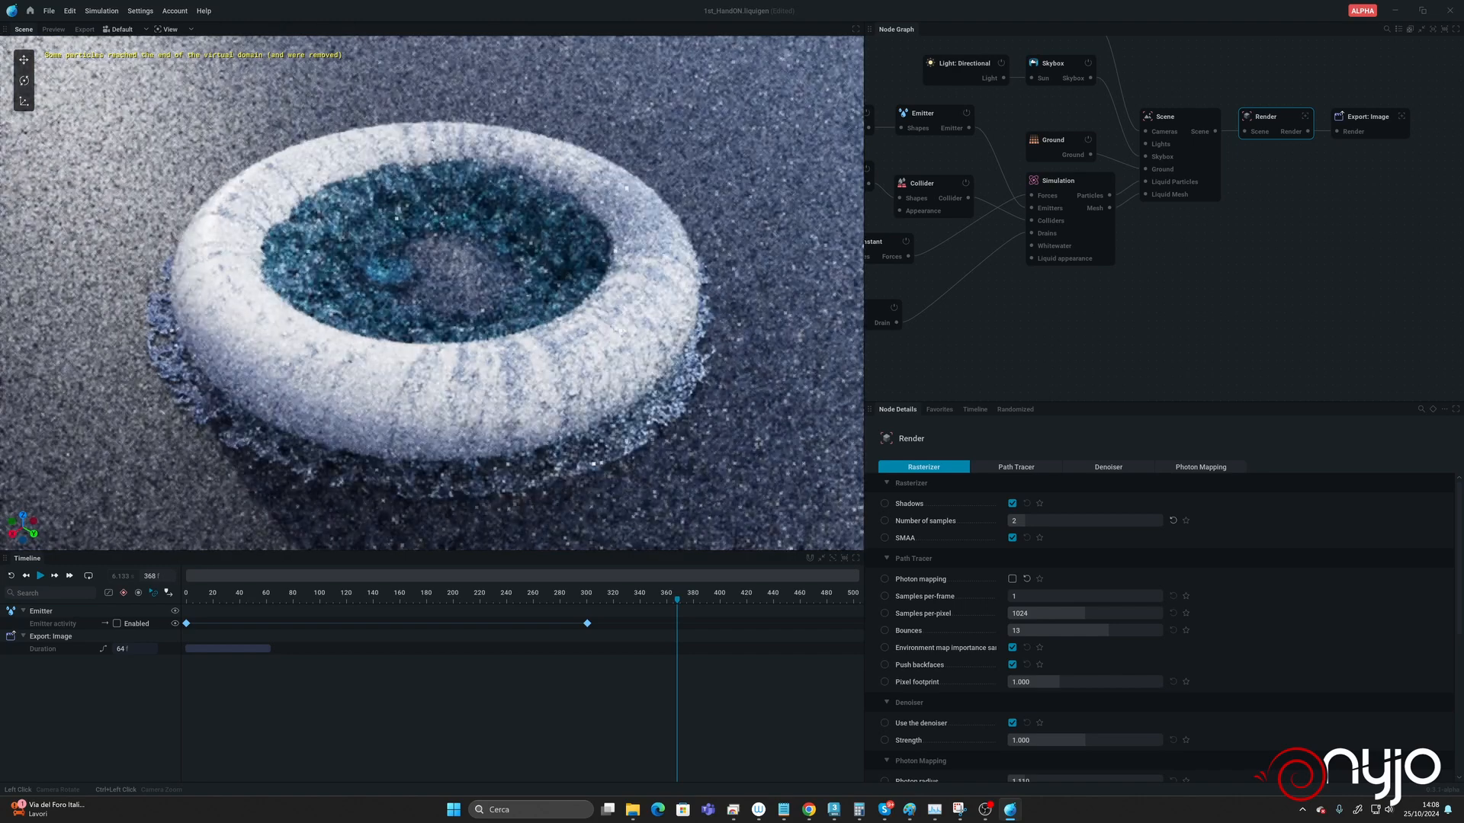
drag(649, 294, 648, 260)
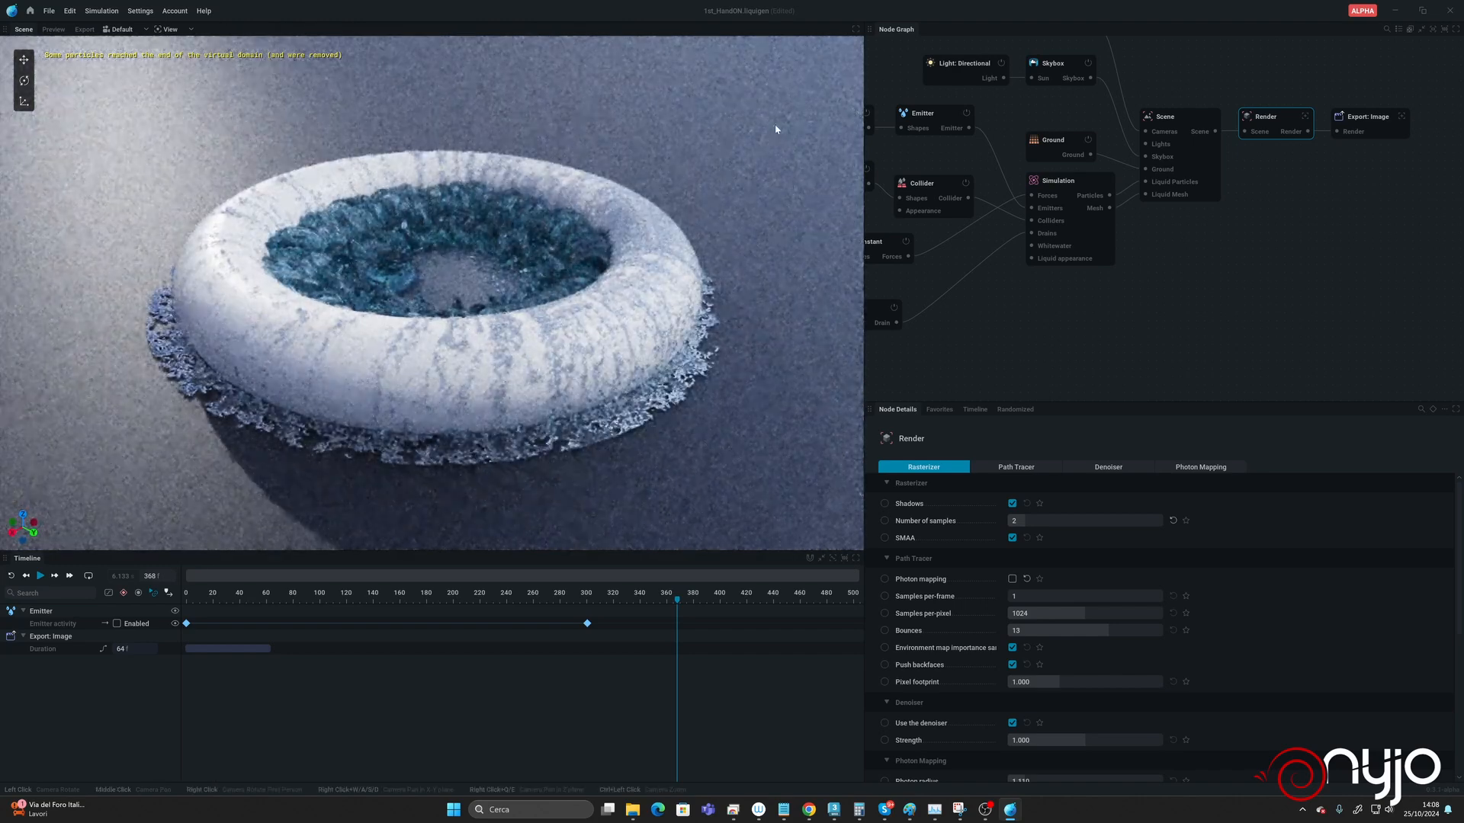
click(1014, 579)
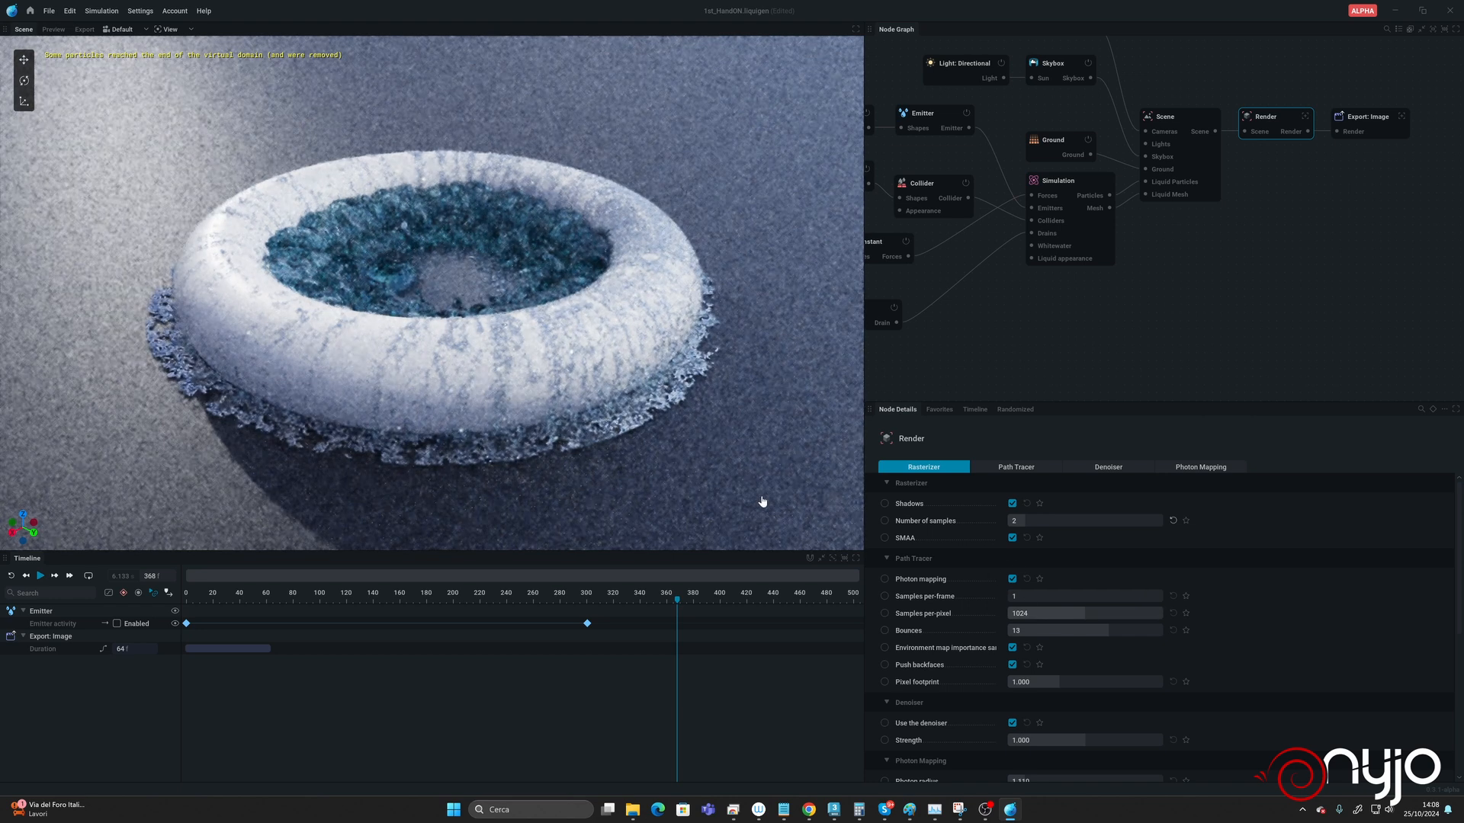
Step: Compare the path-traced pool with the denoiser disabled and enabled, leaving it enabled
drag(534, 376, 569, 381)
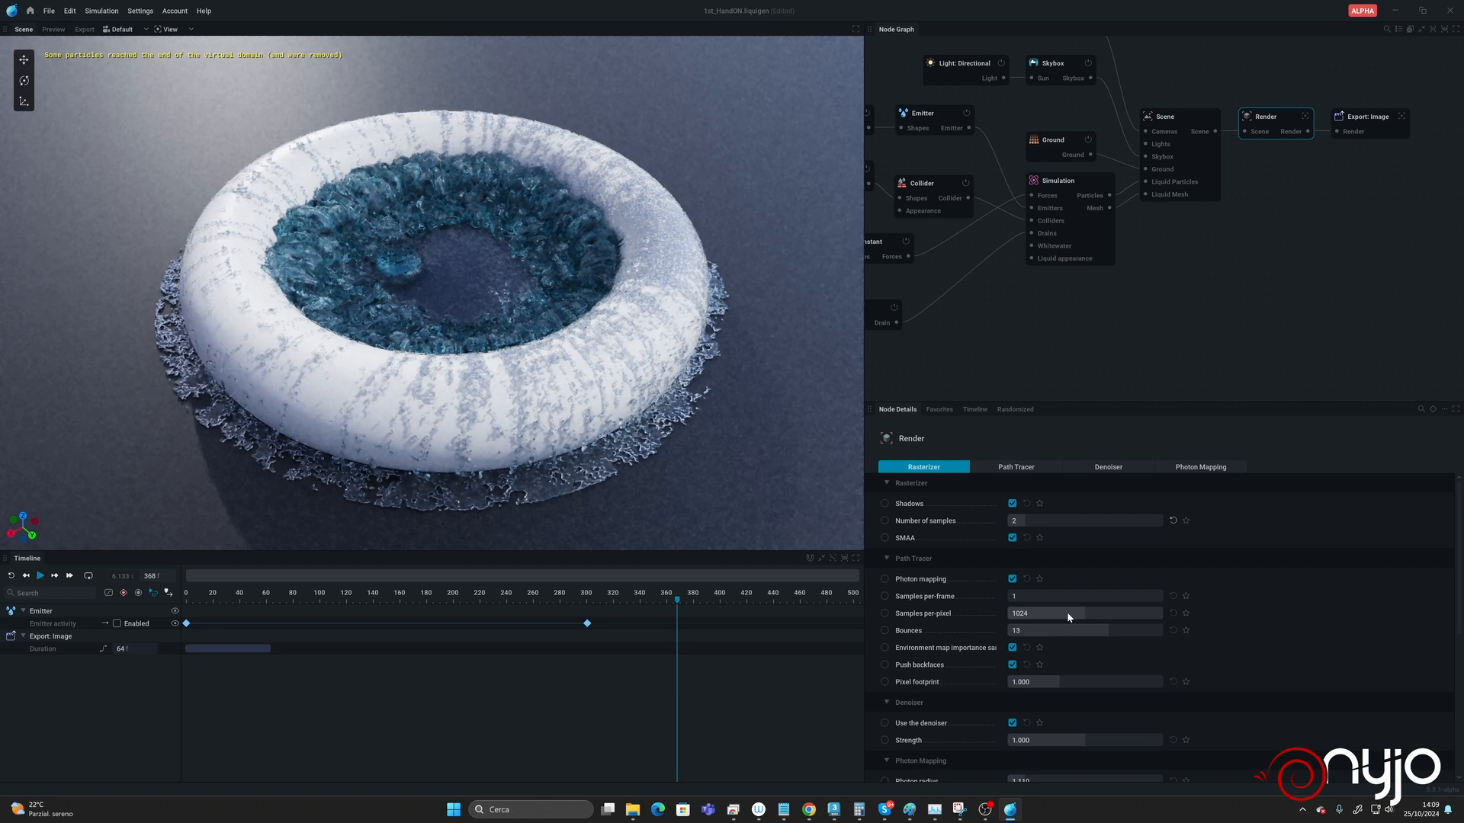
click(1012, 724)
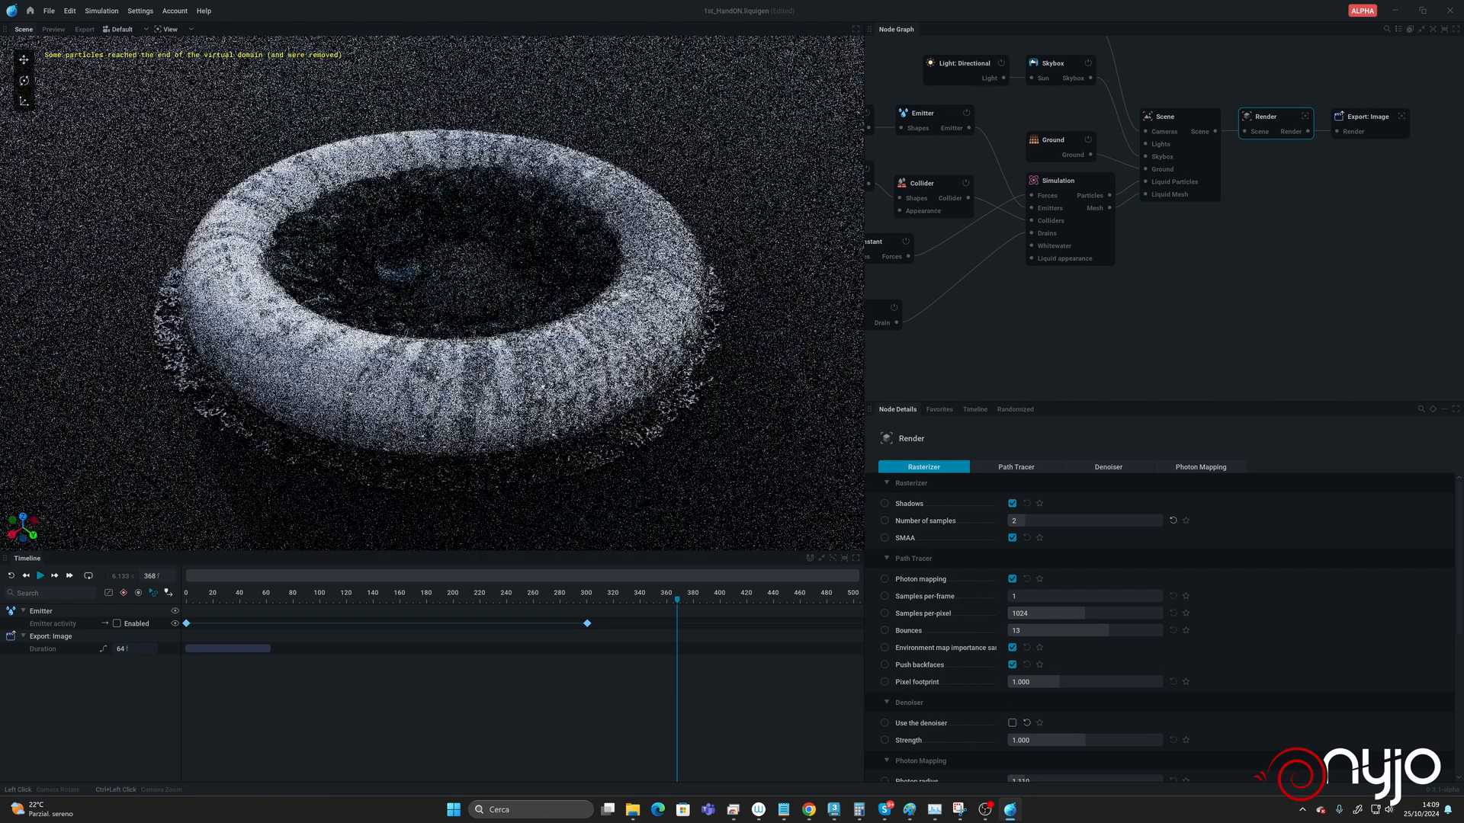
mouse_move(457, 305)
mouse_down()
mouse_move(456, 339)
mouse_move(457, 267)
mouse_move(458, 351)
mouse_move(457, 267)
mouse_move(459, 324)
mouse_up()
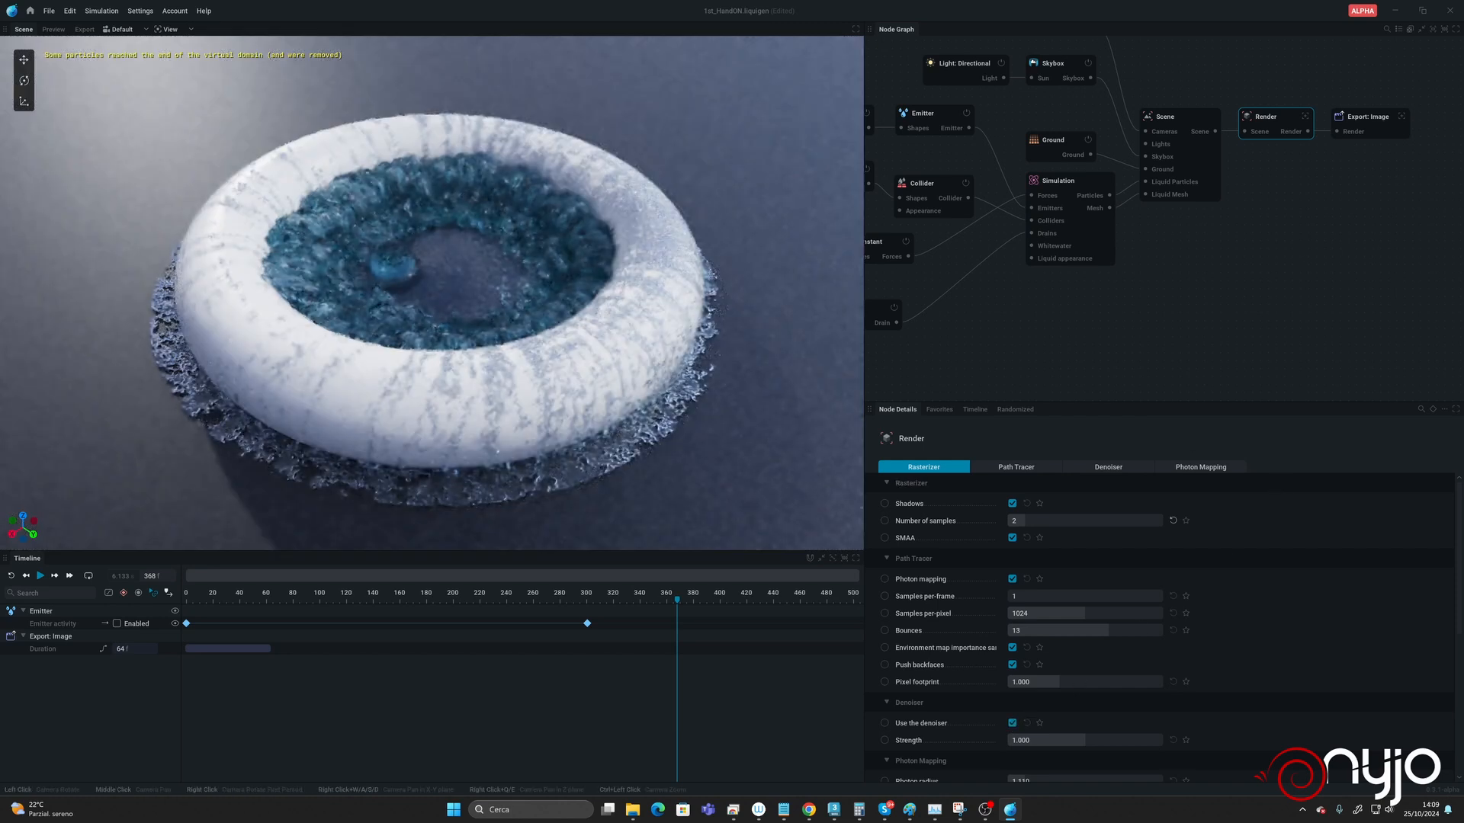
mouse_move(716, 375)
mouse_down()
mouse_move(678, 374)
mouse_move(724, 343)
mouse_move(698, 393)
mouse_move(716, 376)
mouse_up()
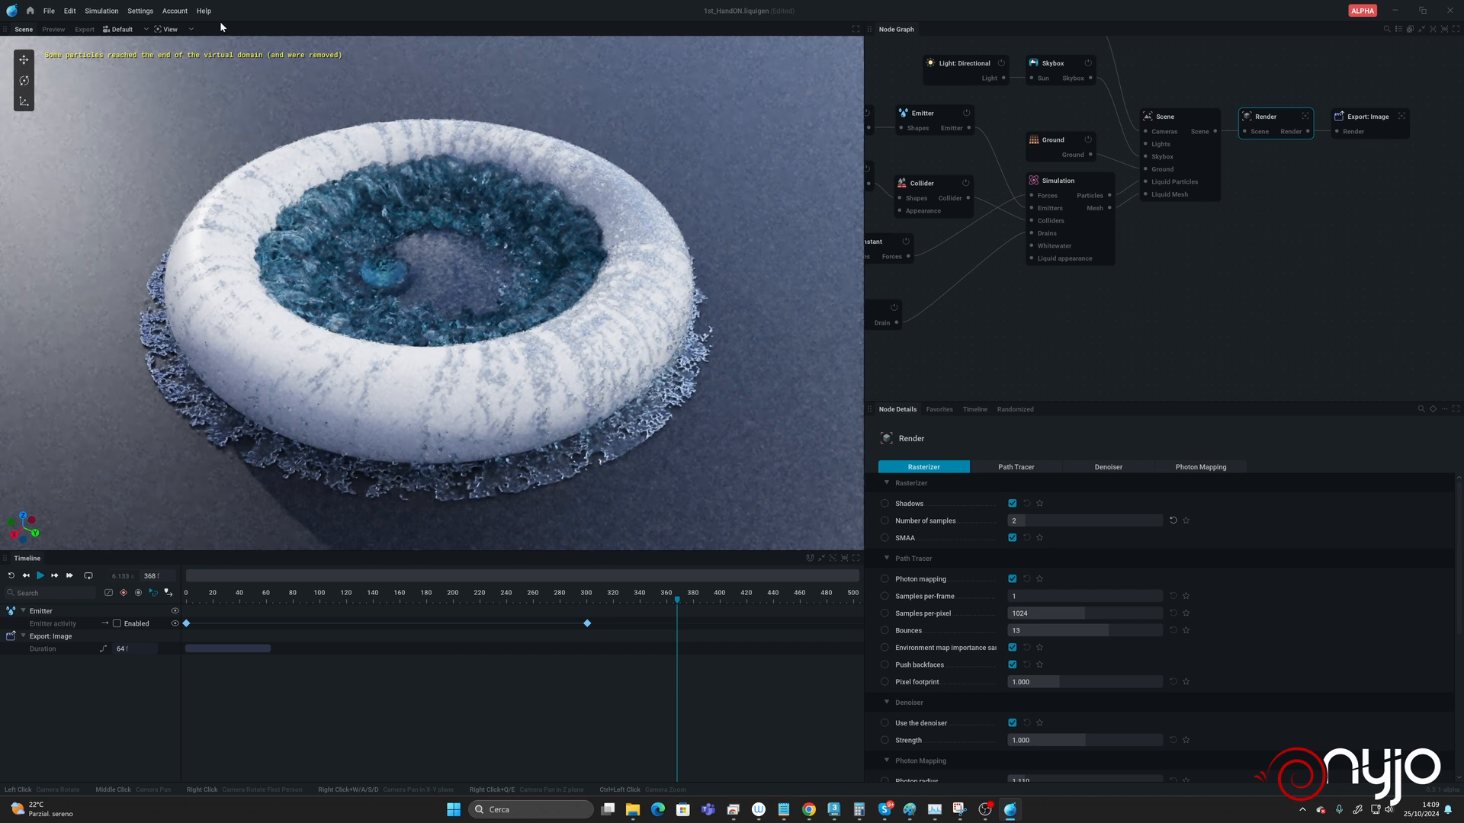
Step: Turn off path tracing in the viewport and view the pool in the rasterized preview
click(171, 30)
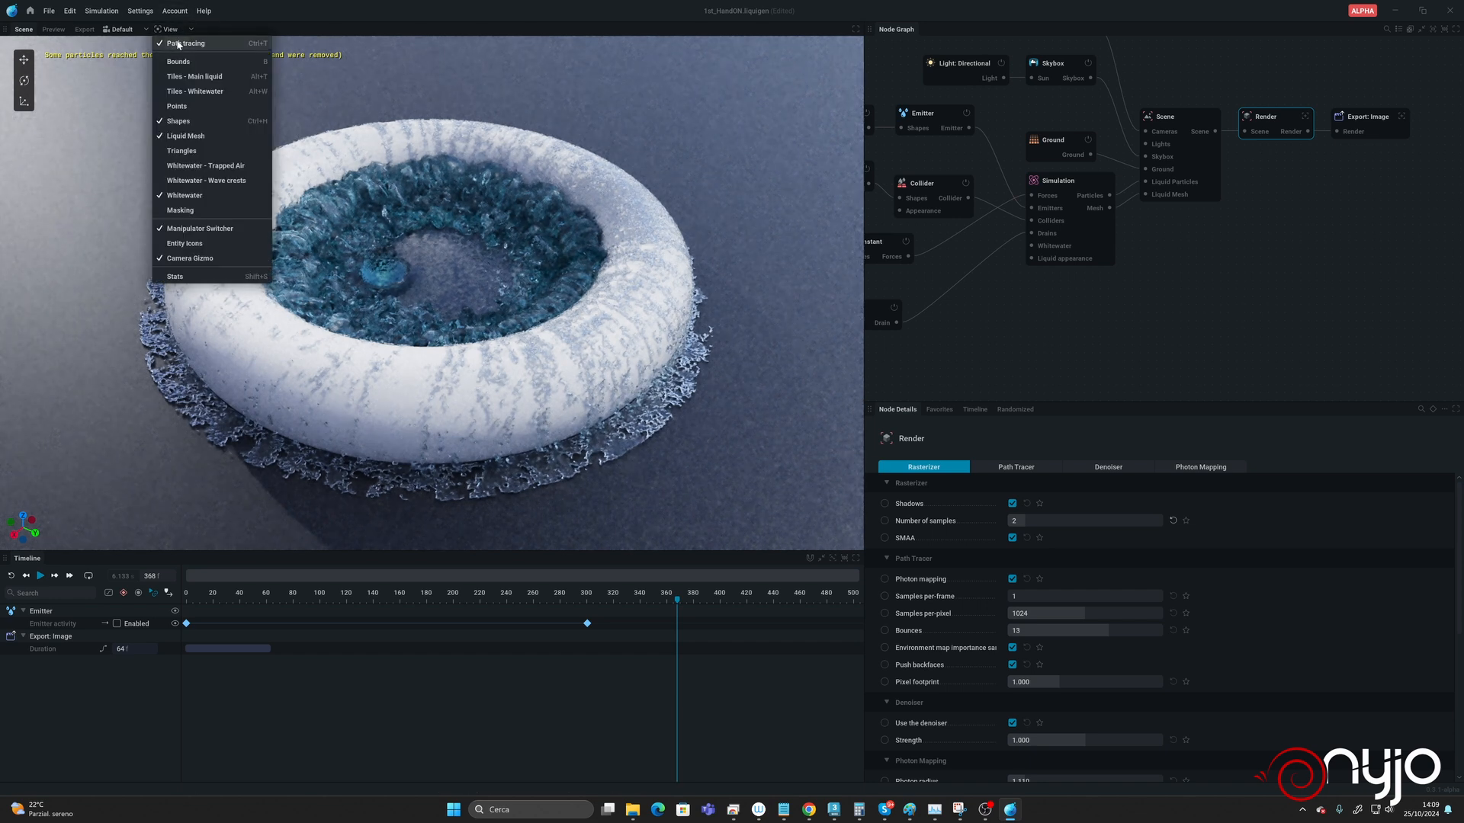
click(178, 44)
drag(450, 314, 402, 318)
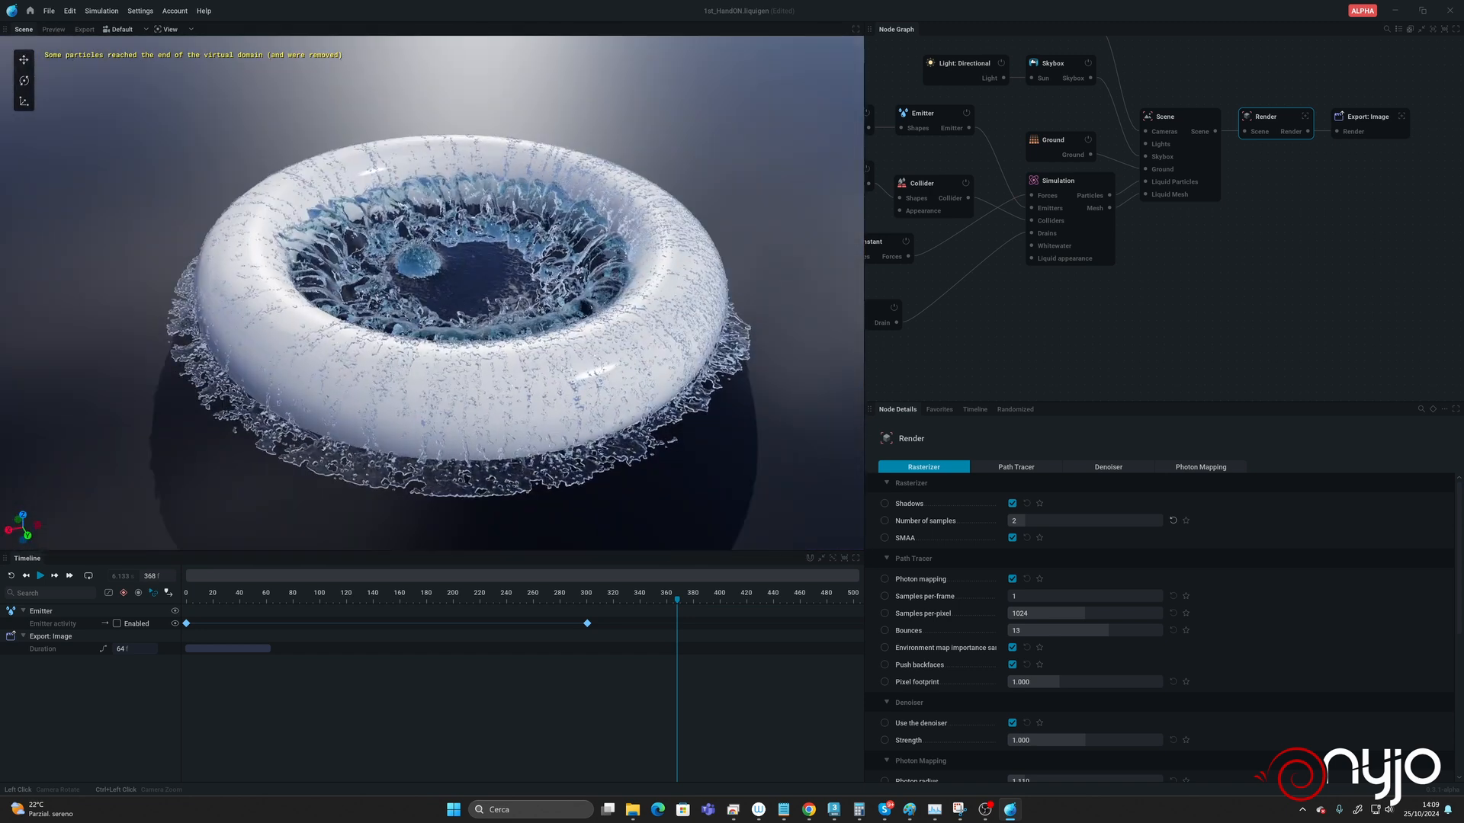
Step: Set the Simulation liquid's Absorption strength to about 2.429 and rerun the simulation from the start to about frame 197
click(1070, 185)
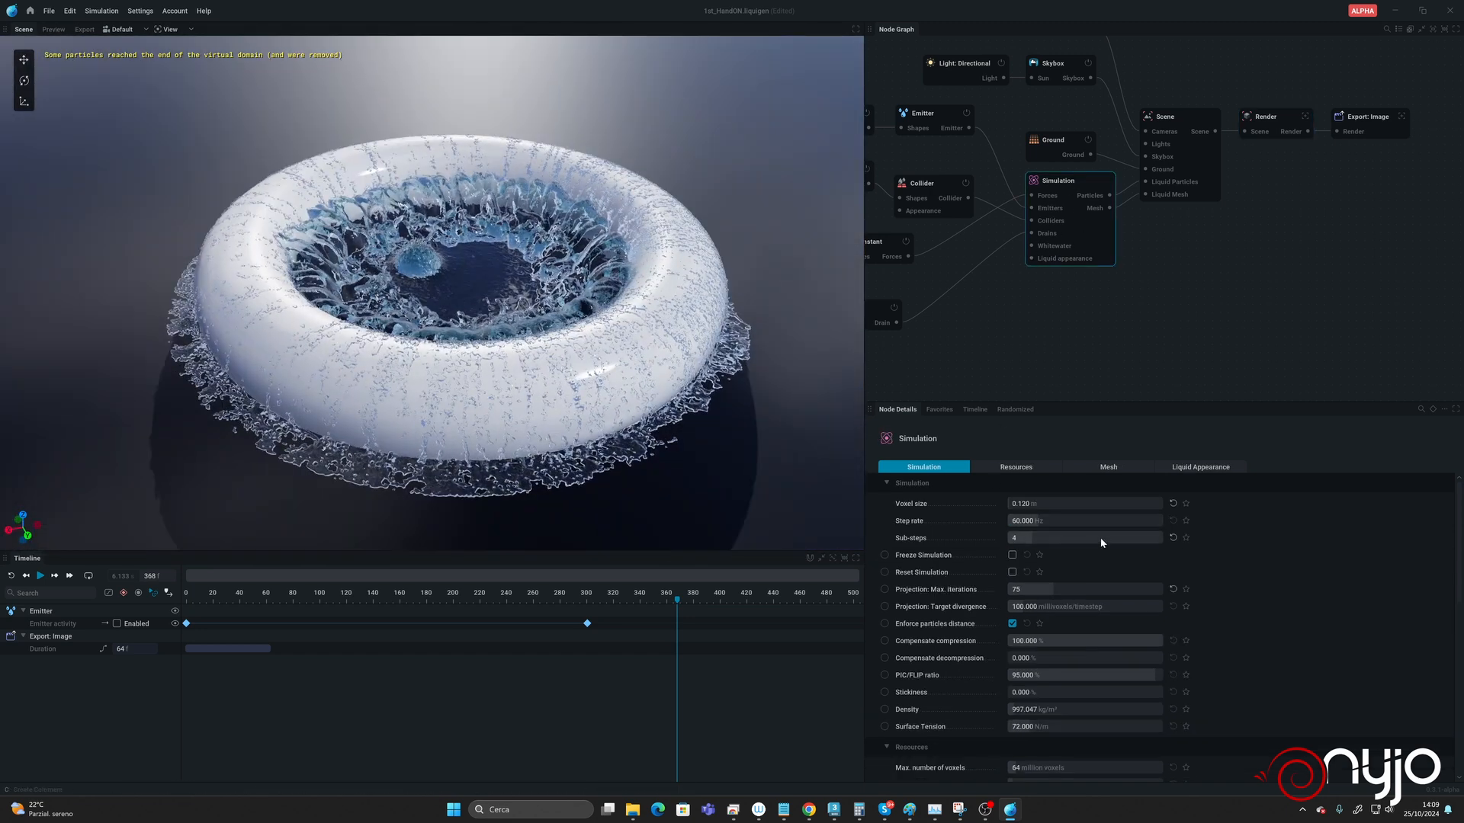
click(1187, 468)
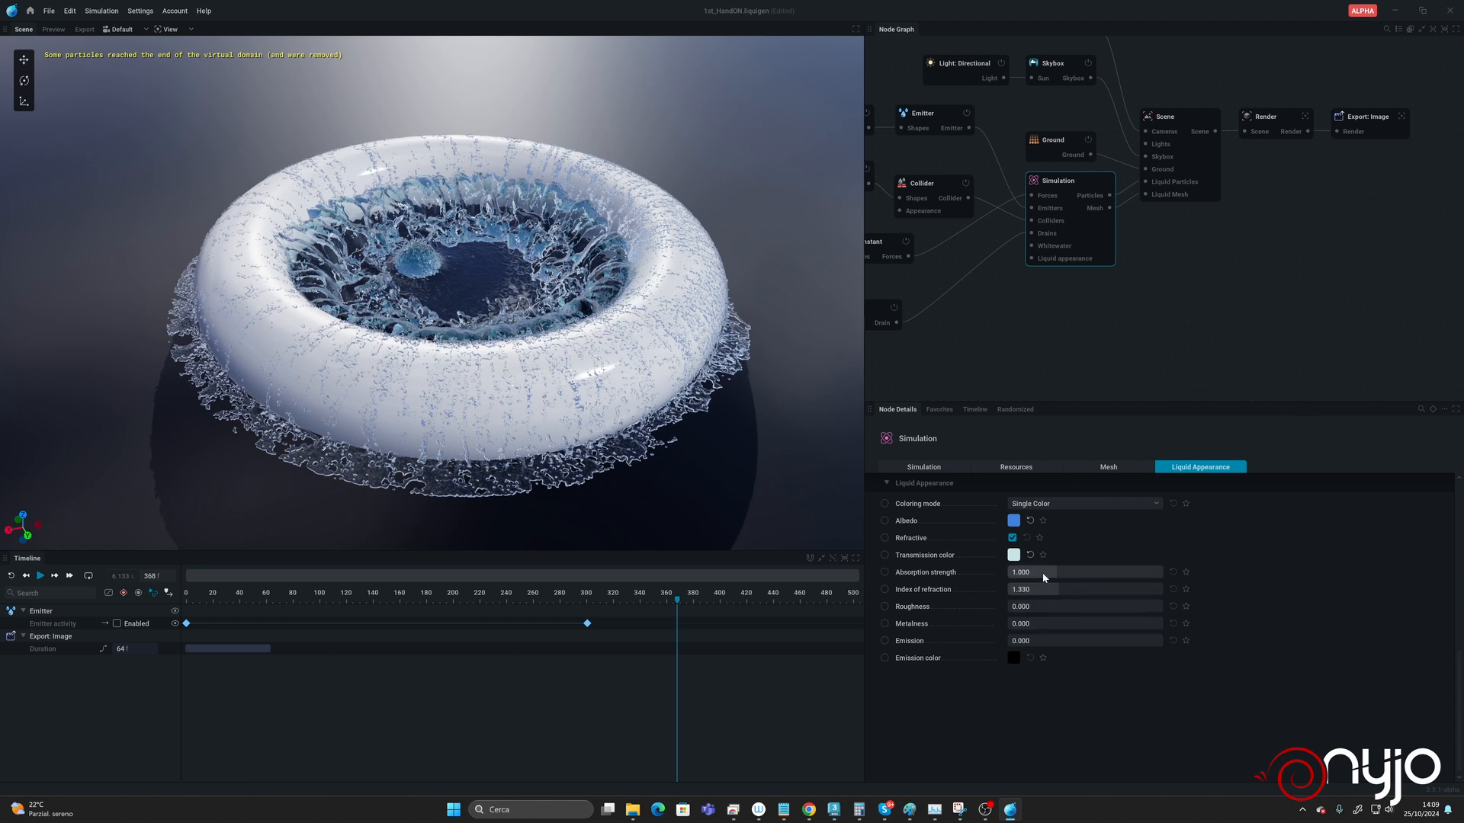
drag(1061, 572, 1072, 572)
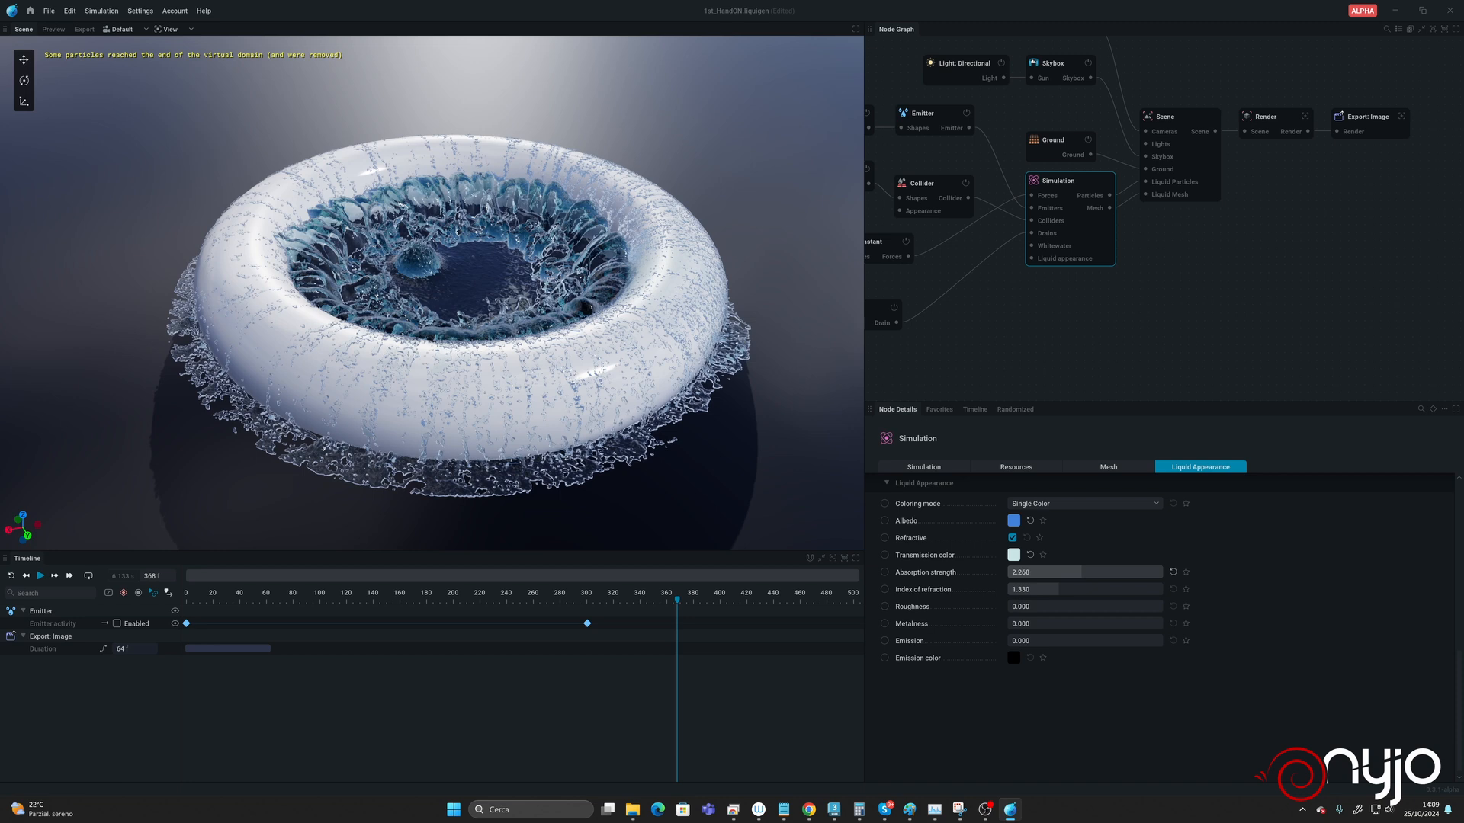
click(25, 576)
click(41, 577)
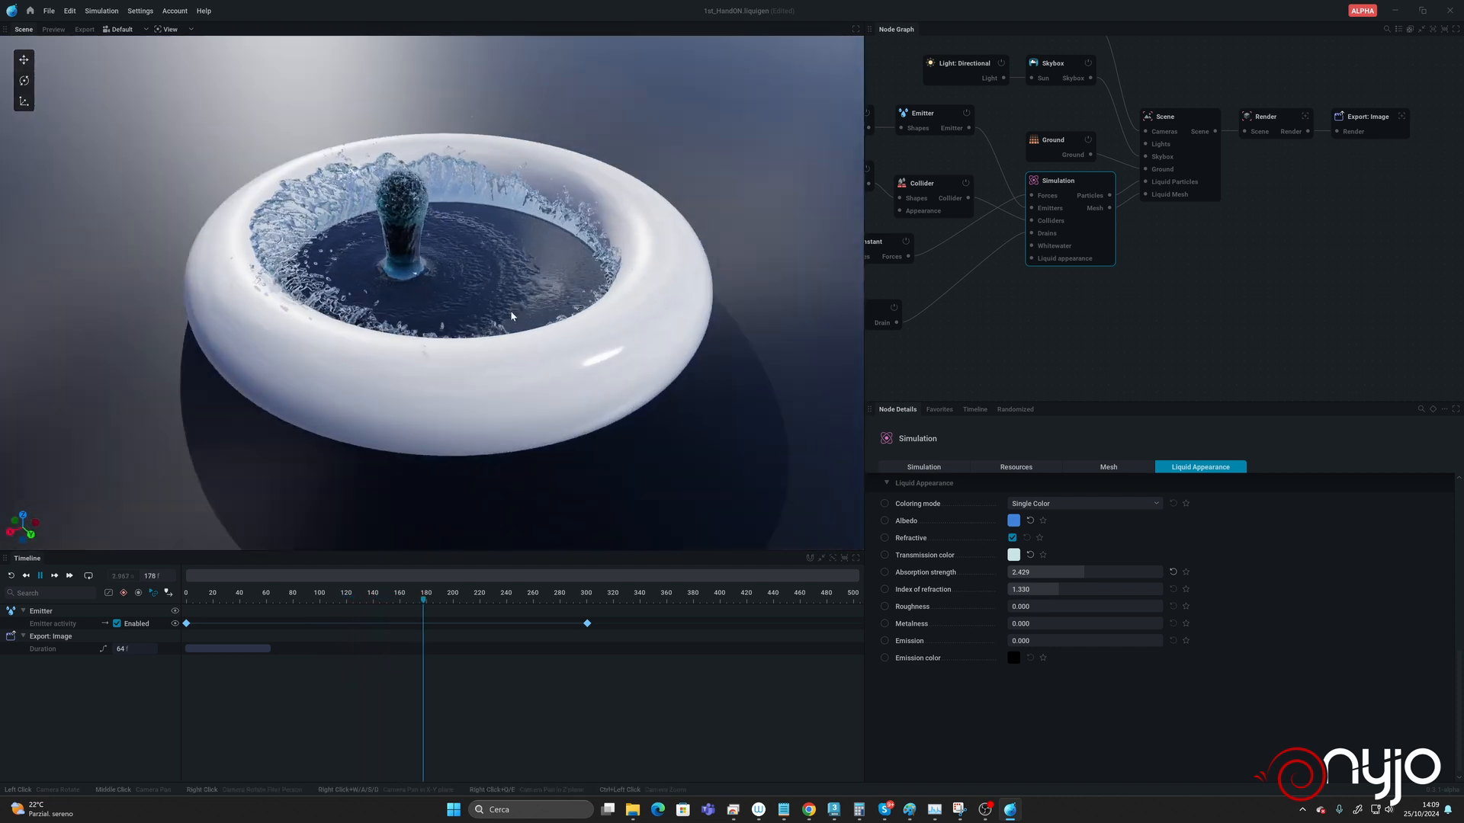
key(space)
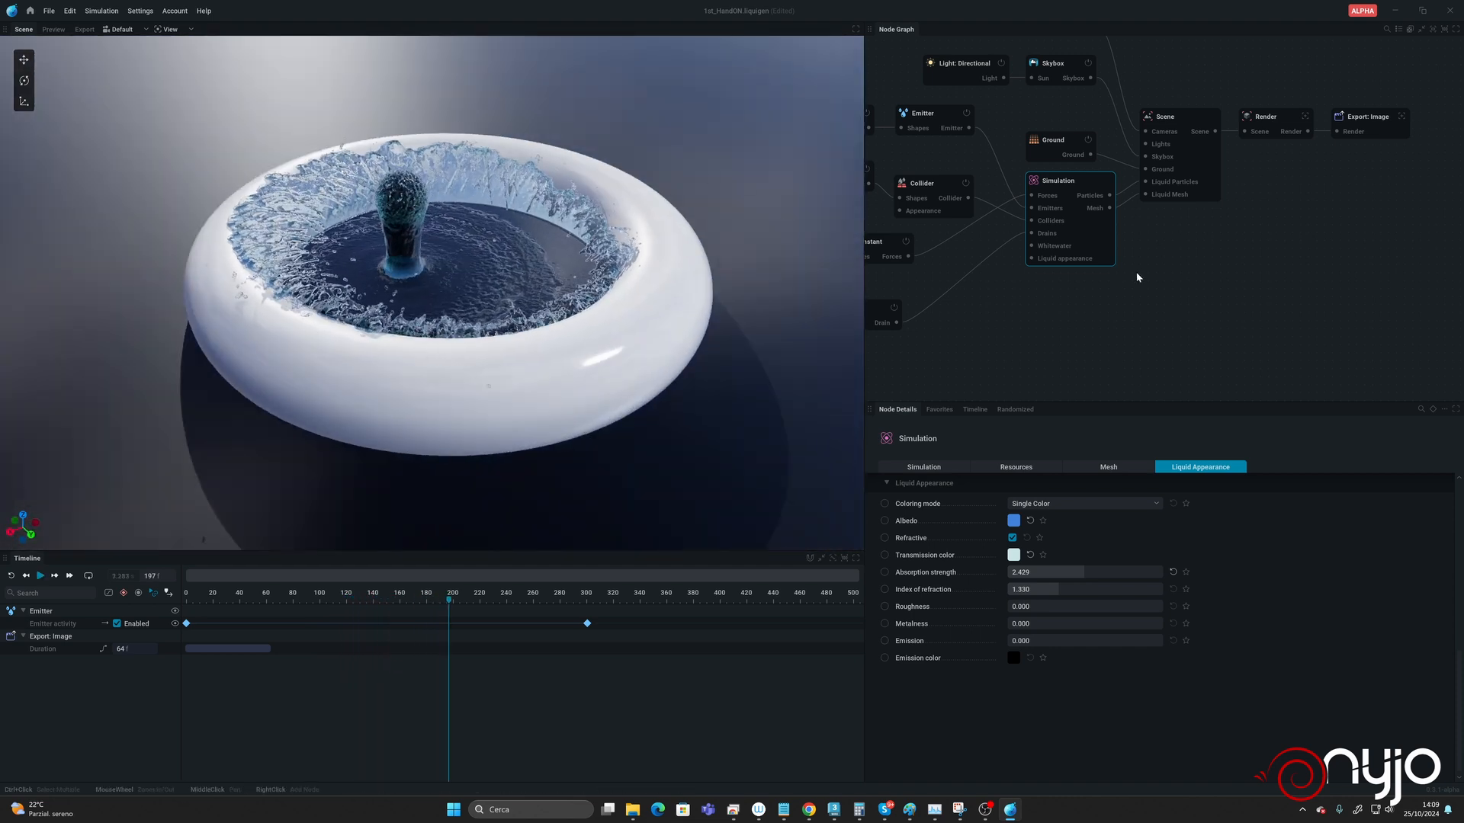
Step: Add a Force: Toroidal node to the Simulation's Forces, set Twist Strength to 6.600, and run the simulation to about frame 212
middle_drag(1136, 271, 1337, 261)
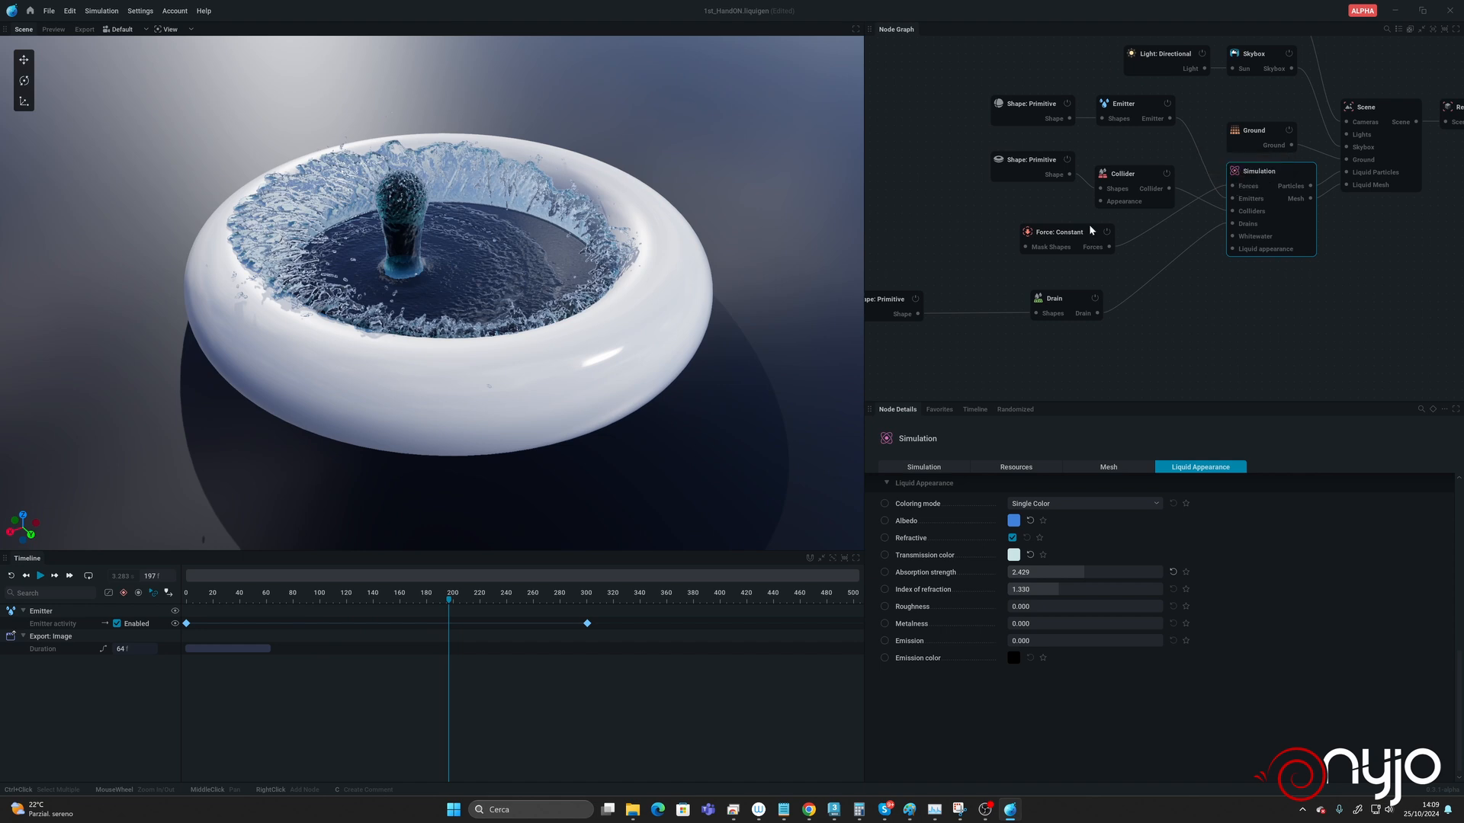
drag(1238, 186, 854, 222)
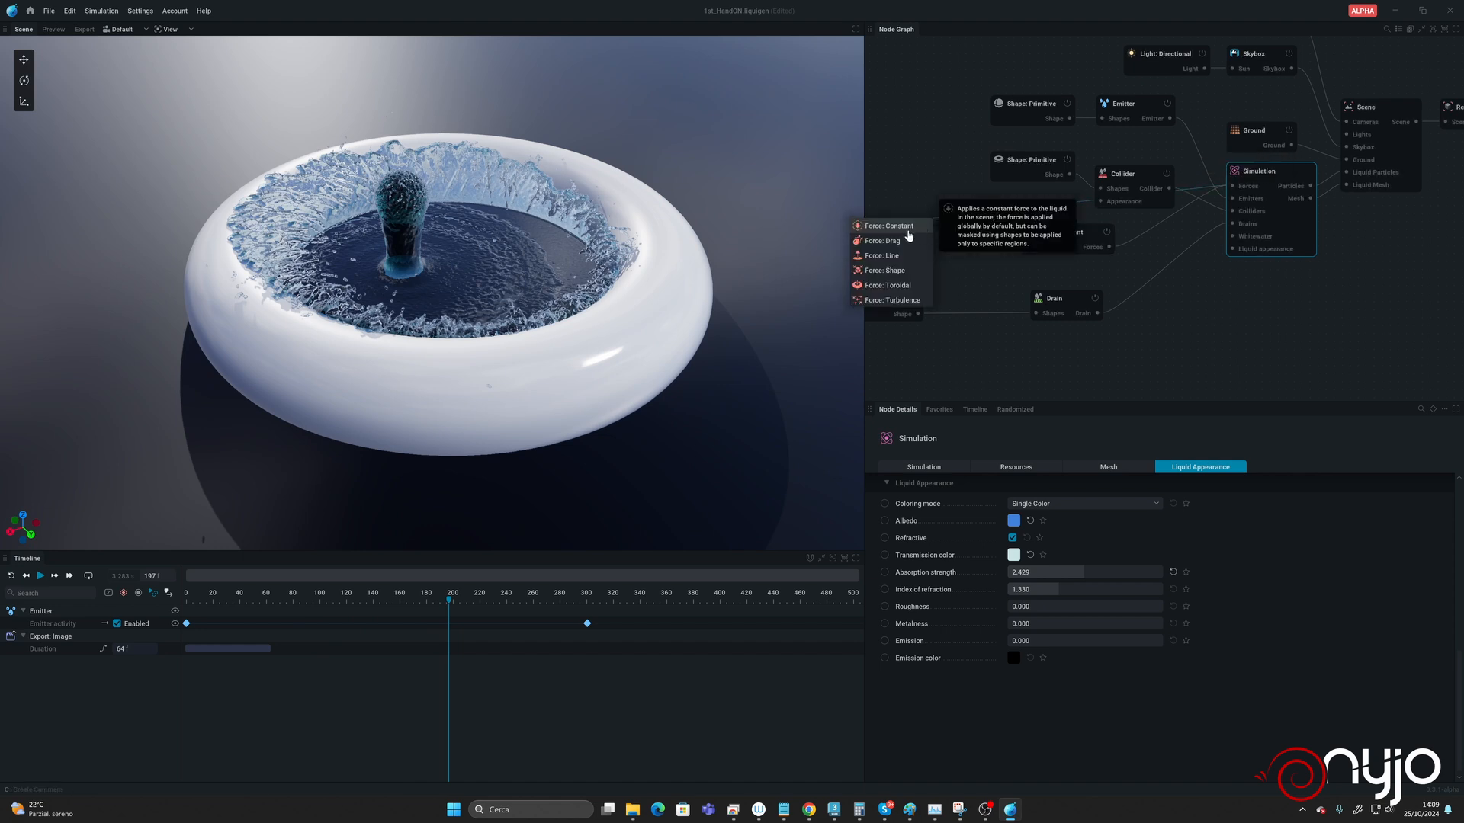
click(887, 286)
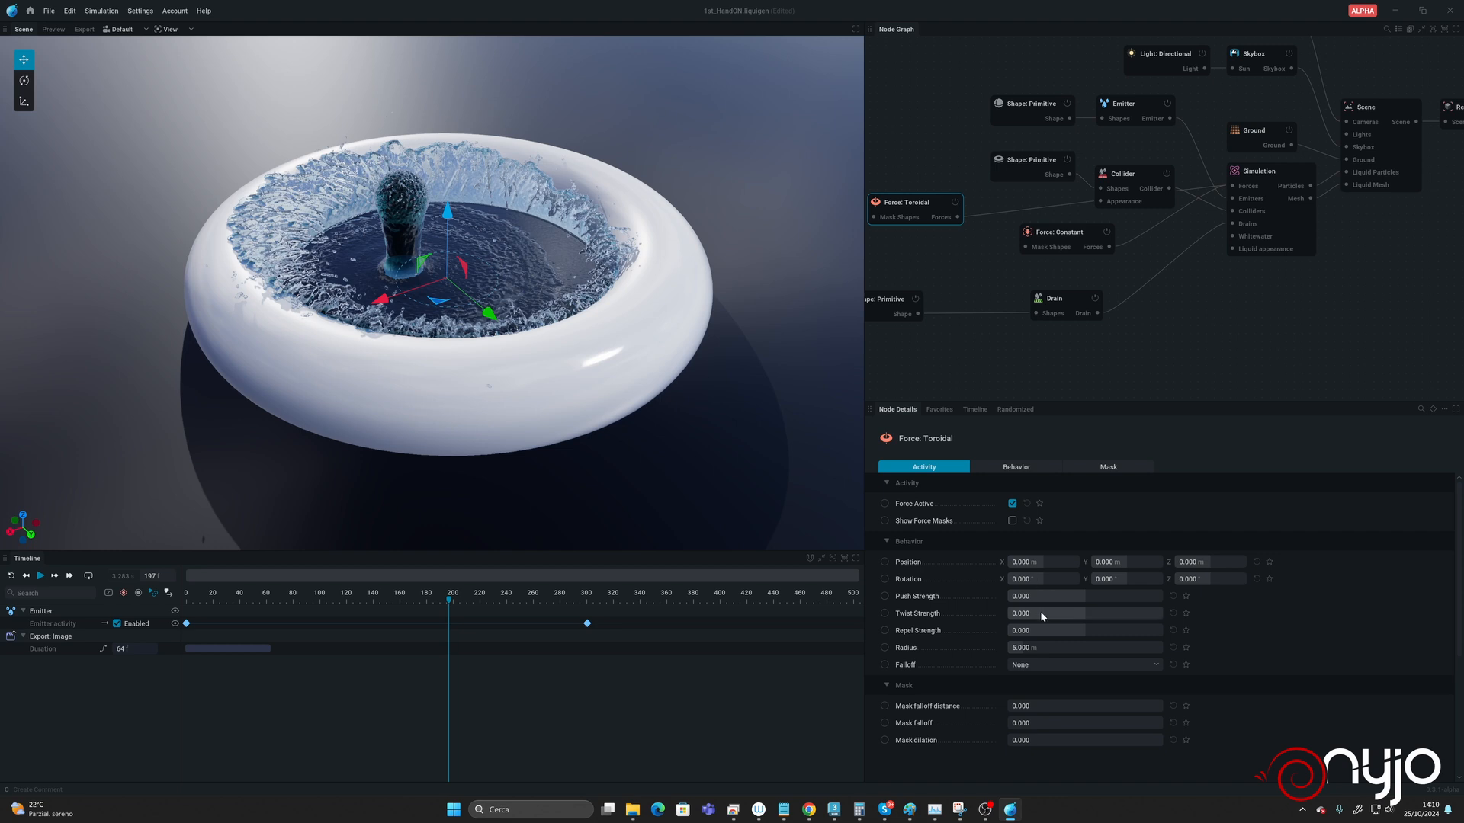
drag(1040, 613, 1119, 613)
key(r)
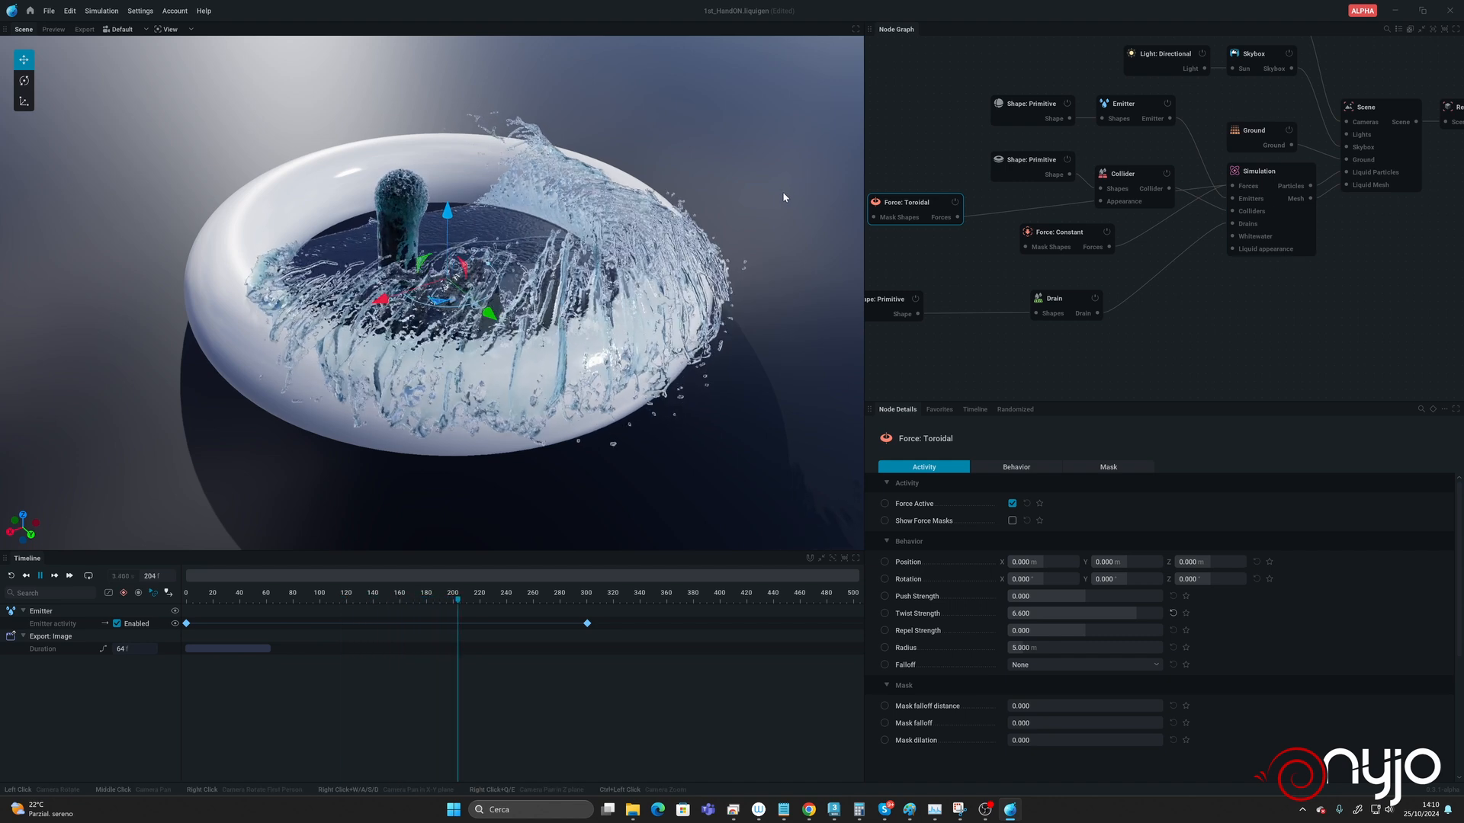
key(space)
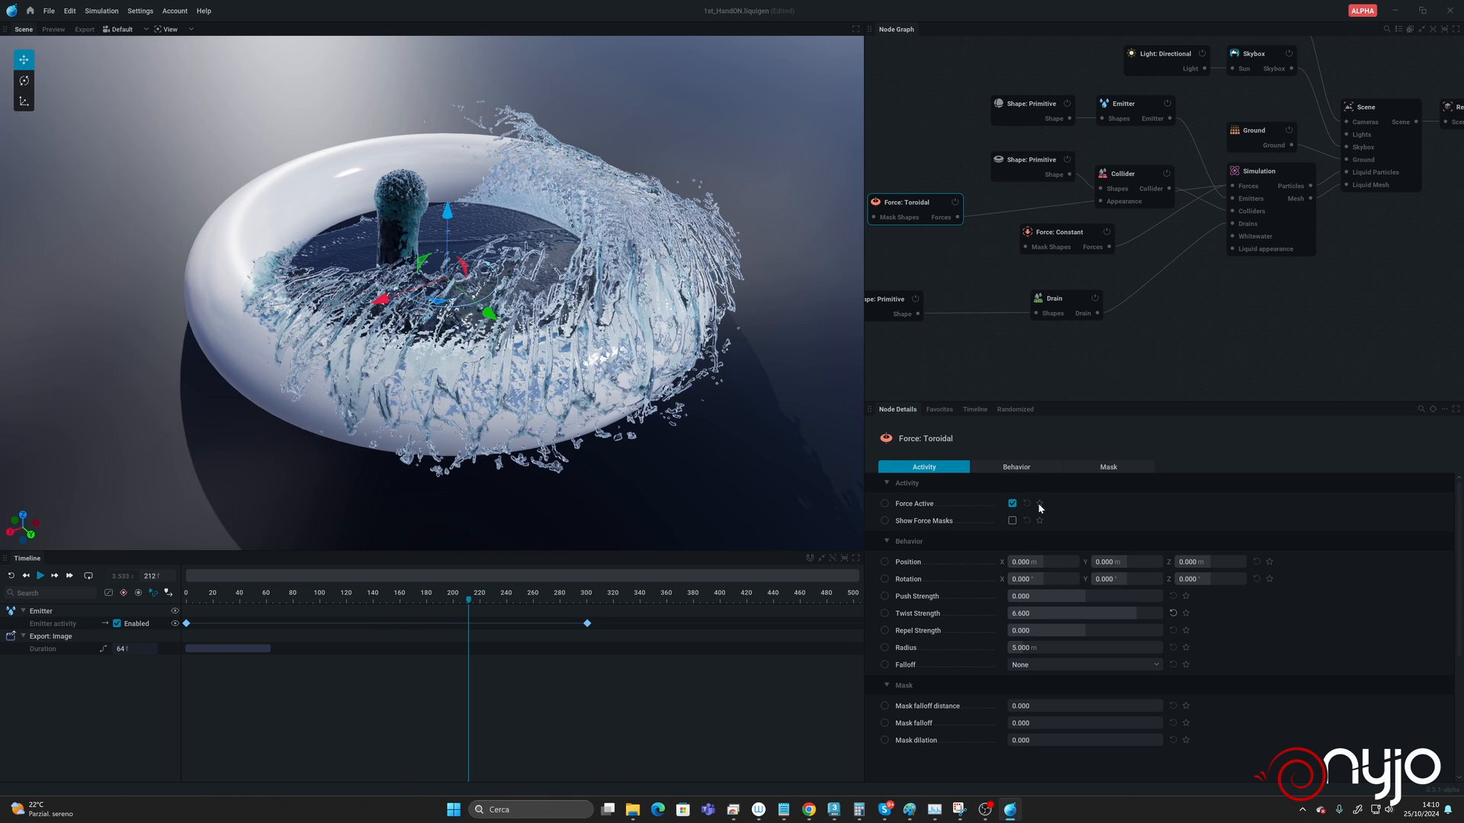
Step: Keyframe the toroidal force's Force Active off at frame 0 and on at frame 399, and reset the simulation to the start
click(883, 504)
click(11, 577)
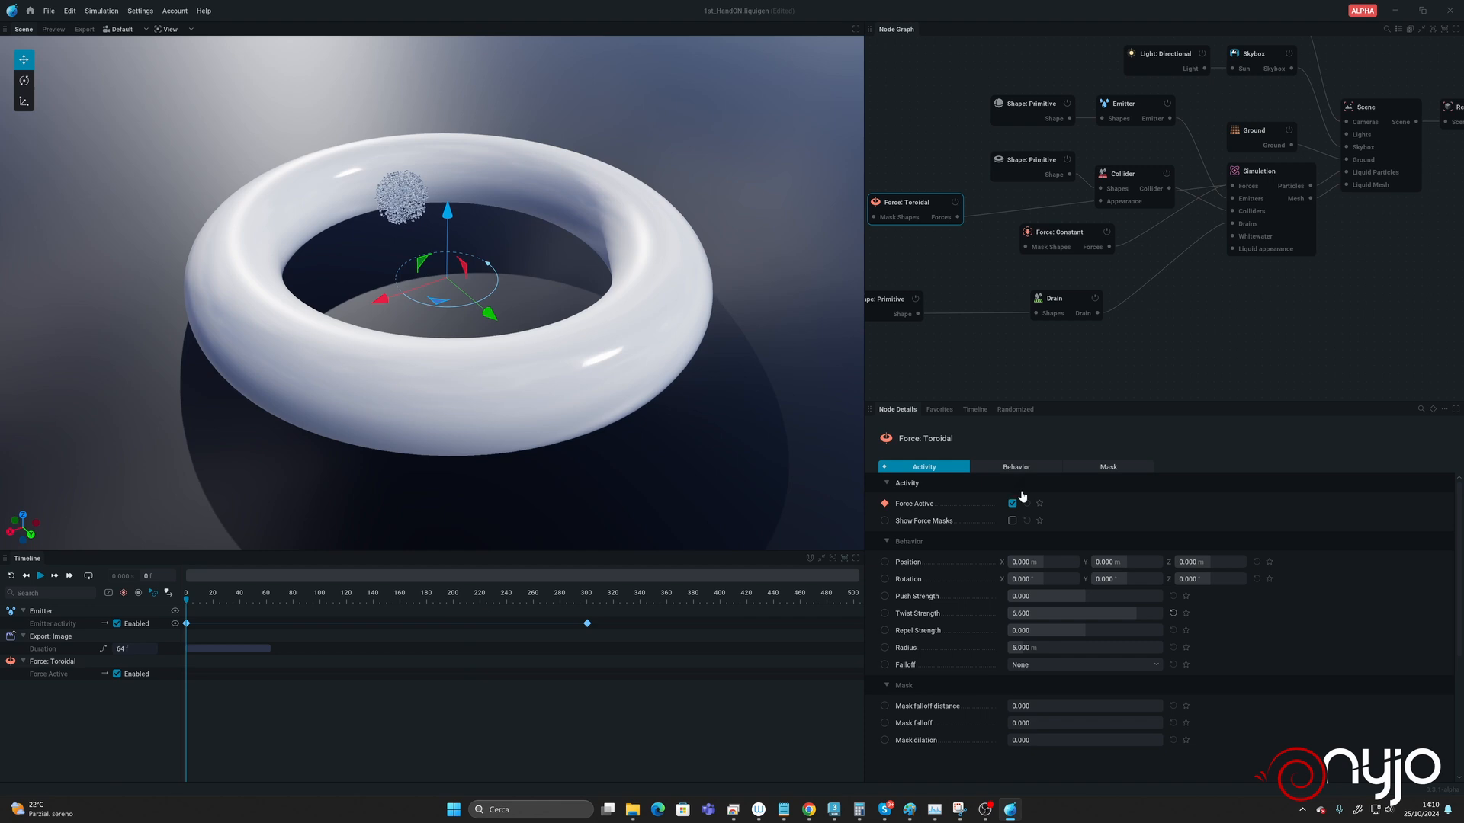
click(603, 599)
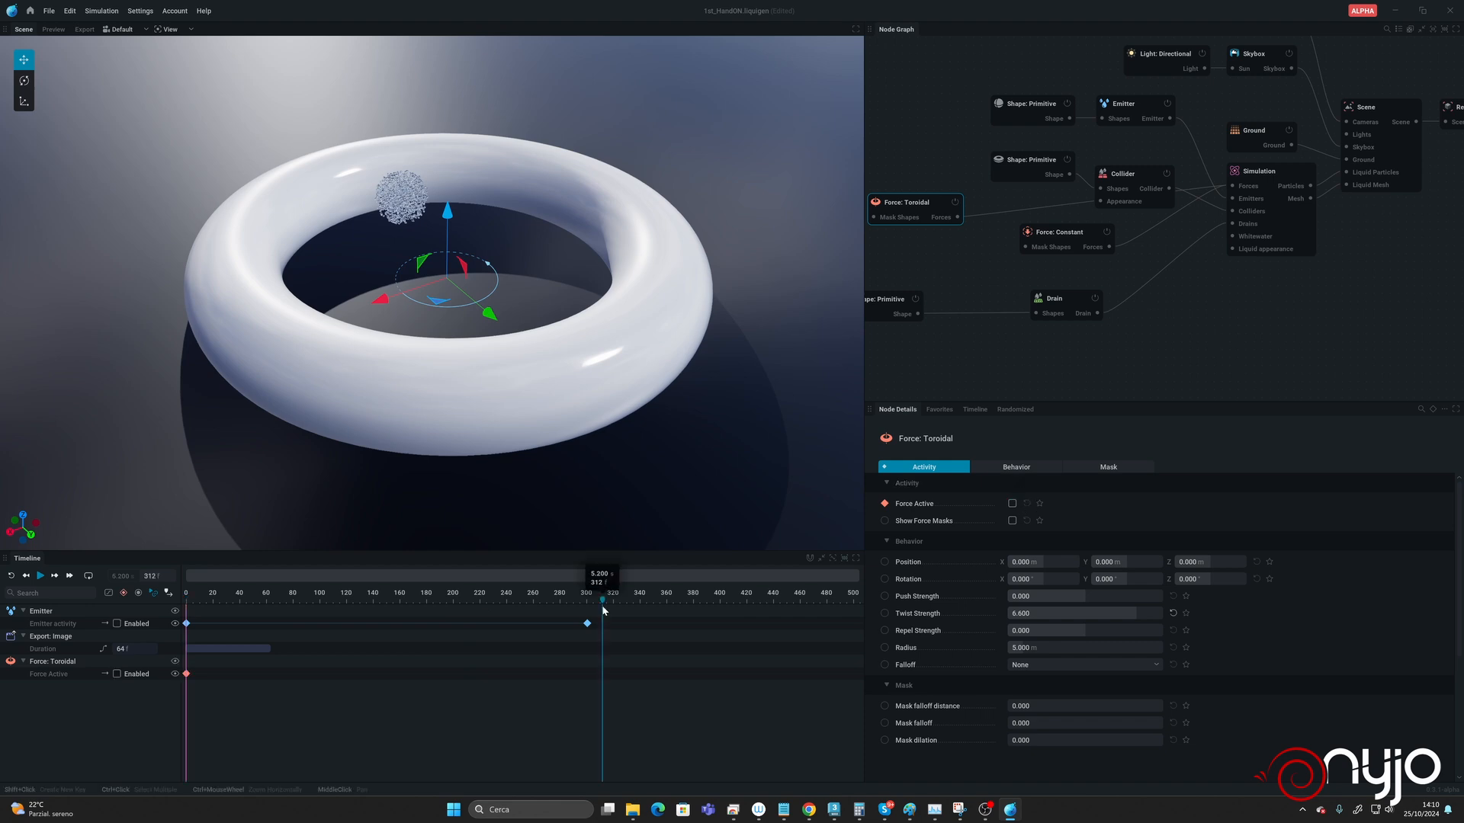
drag(604, 610, 719, 607)
click(1012, 503)
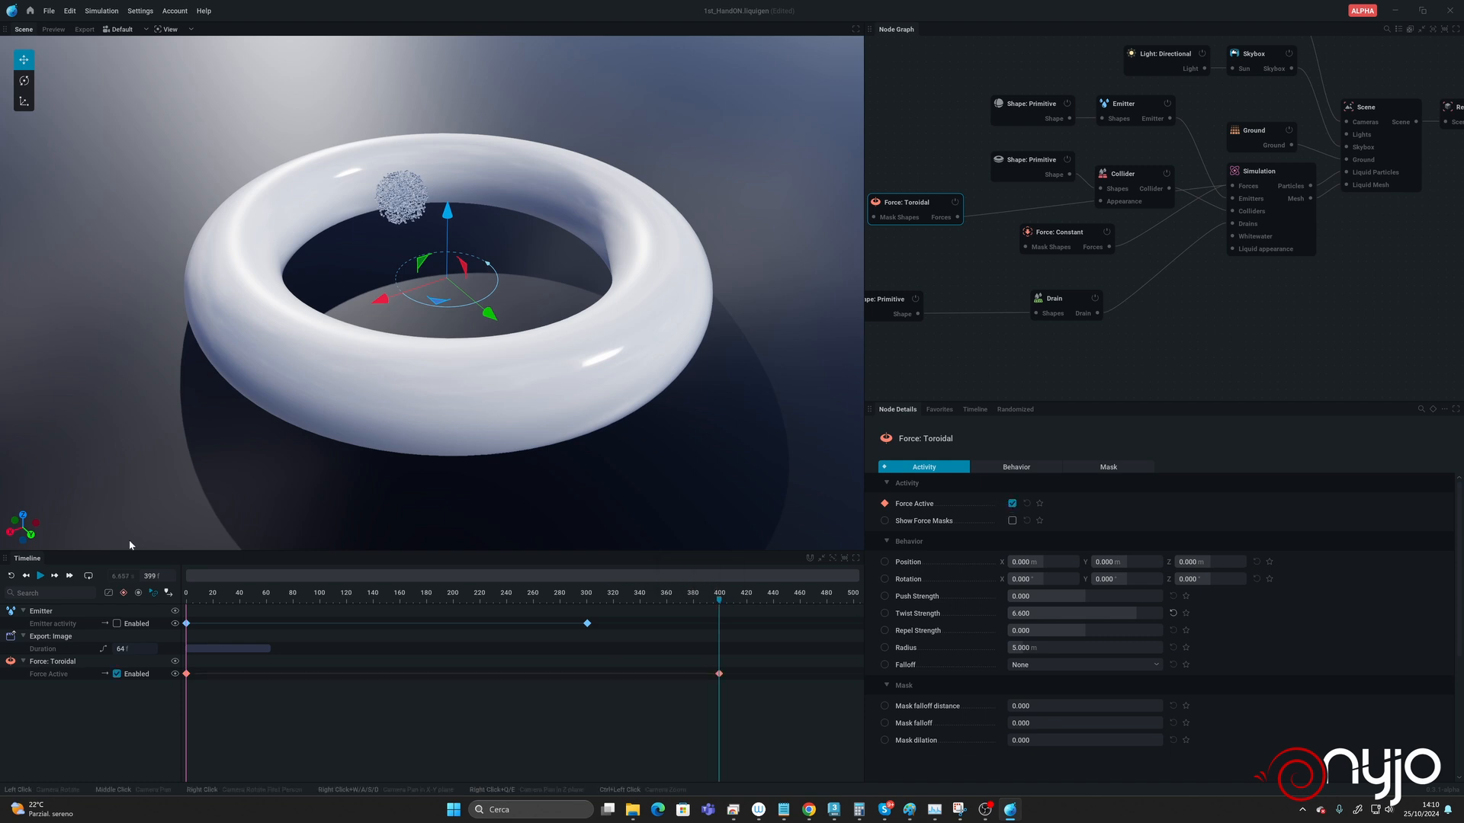
click(12, 576)
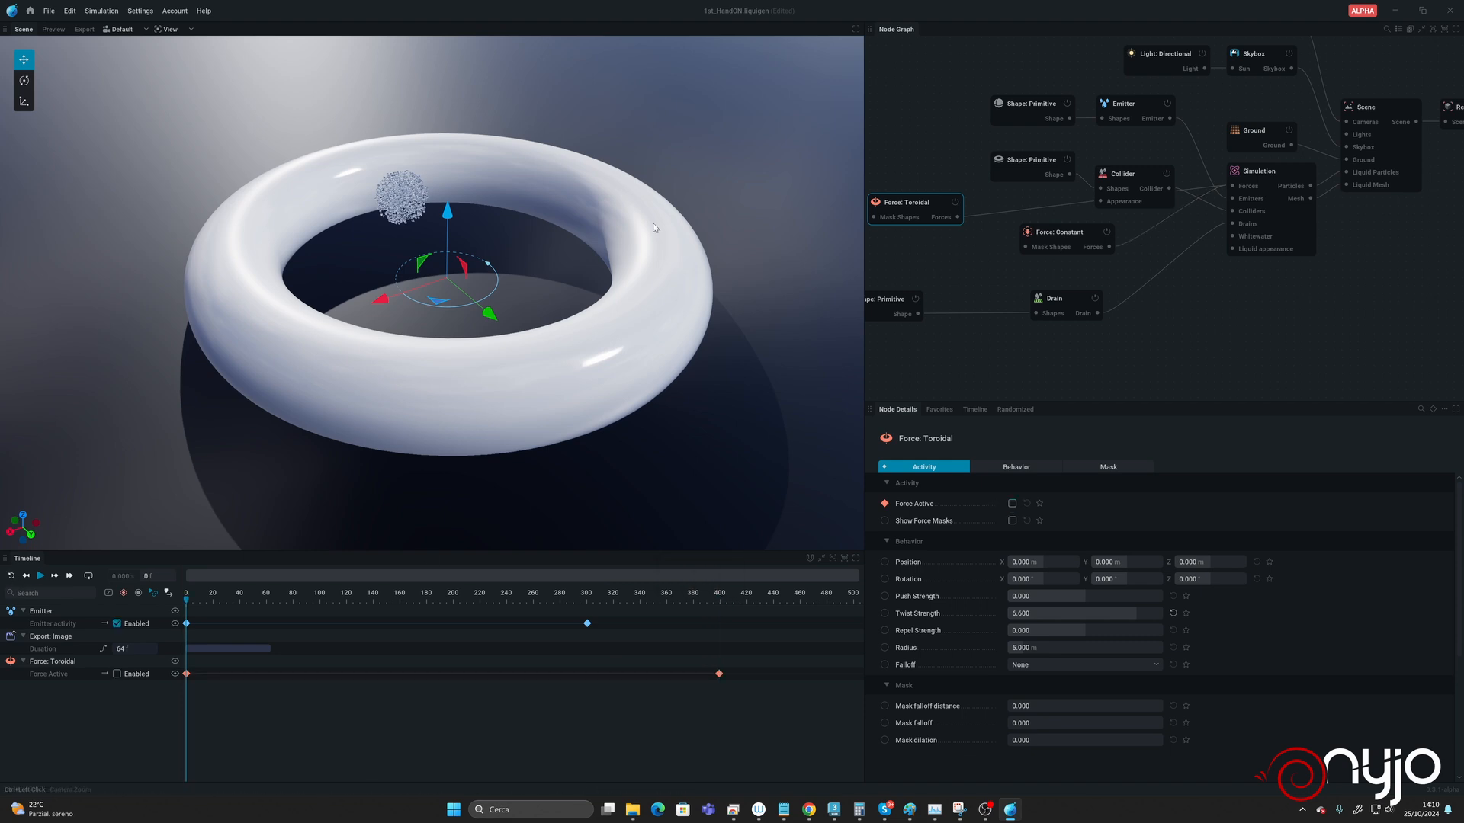
Step: Set the Simulation's Sub-steps to 1, apply and reset the simulation, and run it to about frame 648
click(1277, 174)
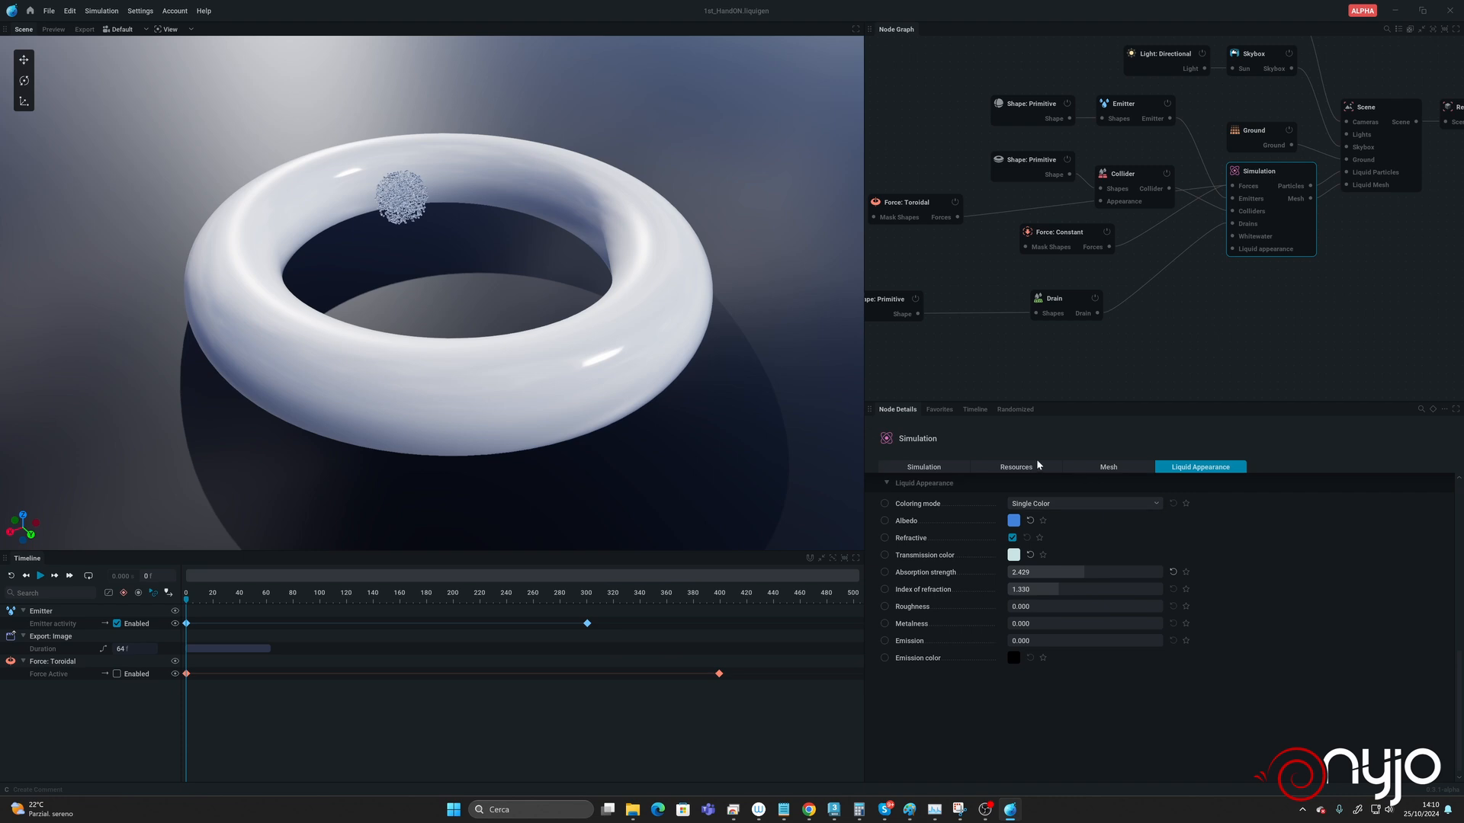
click(924, 467)
click(1021, 538)
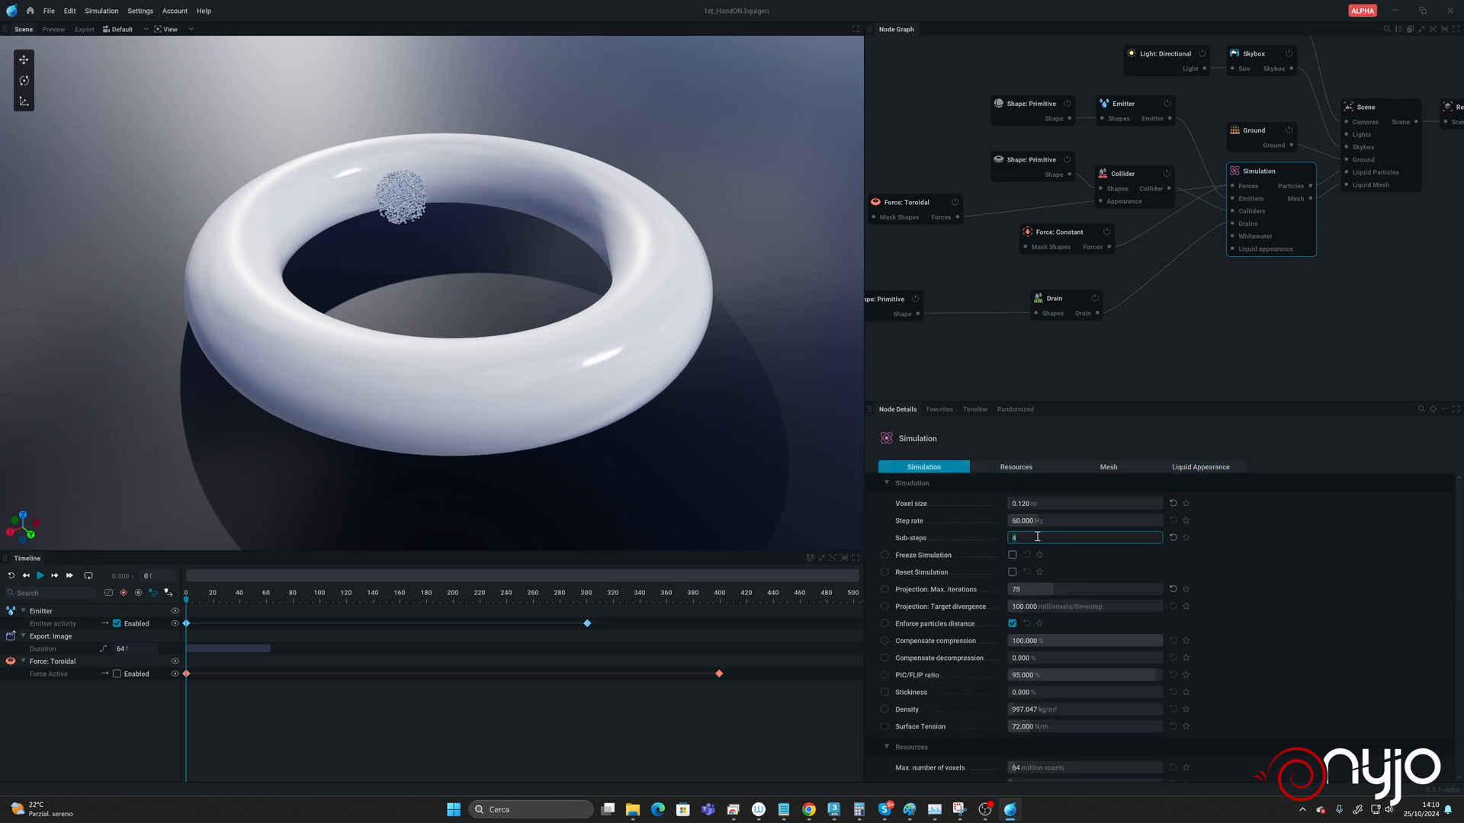
text(1)
key(Return)
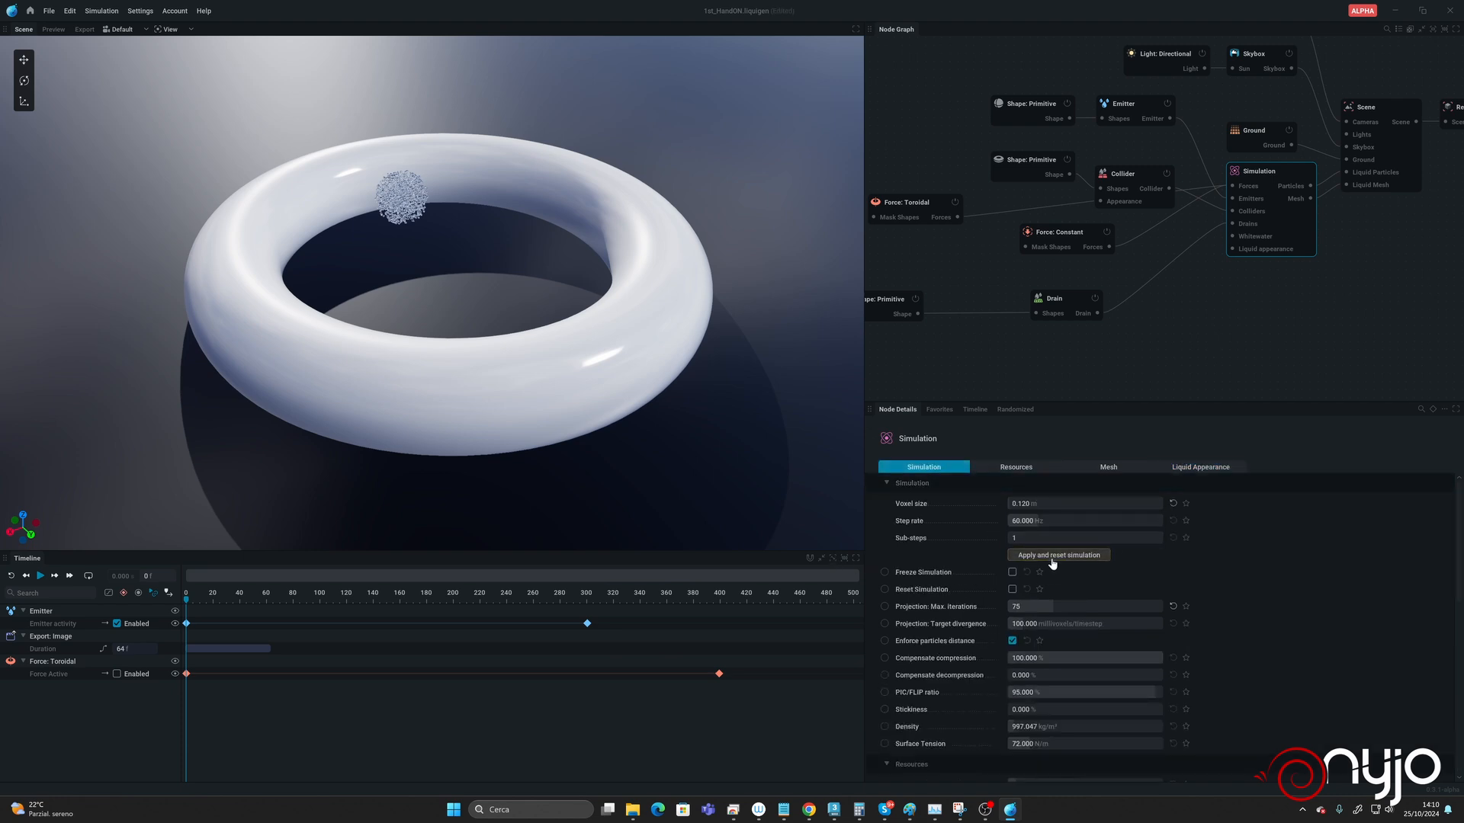
click(1053, 556)
key(space)
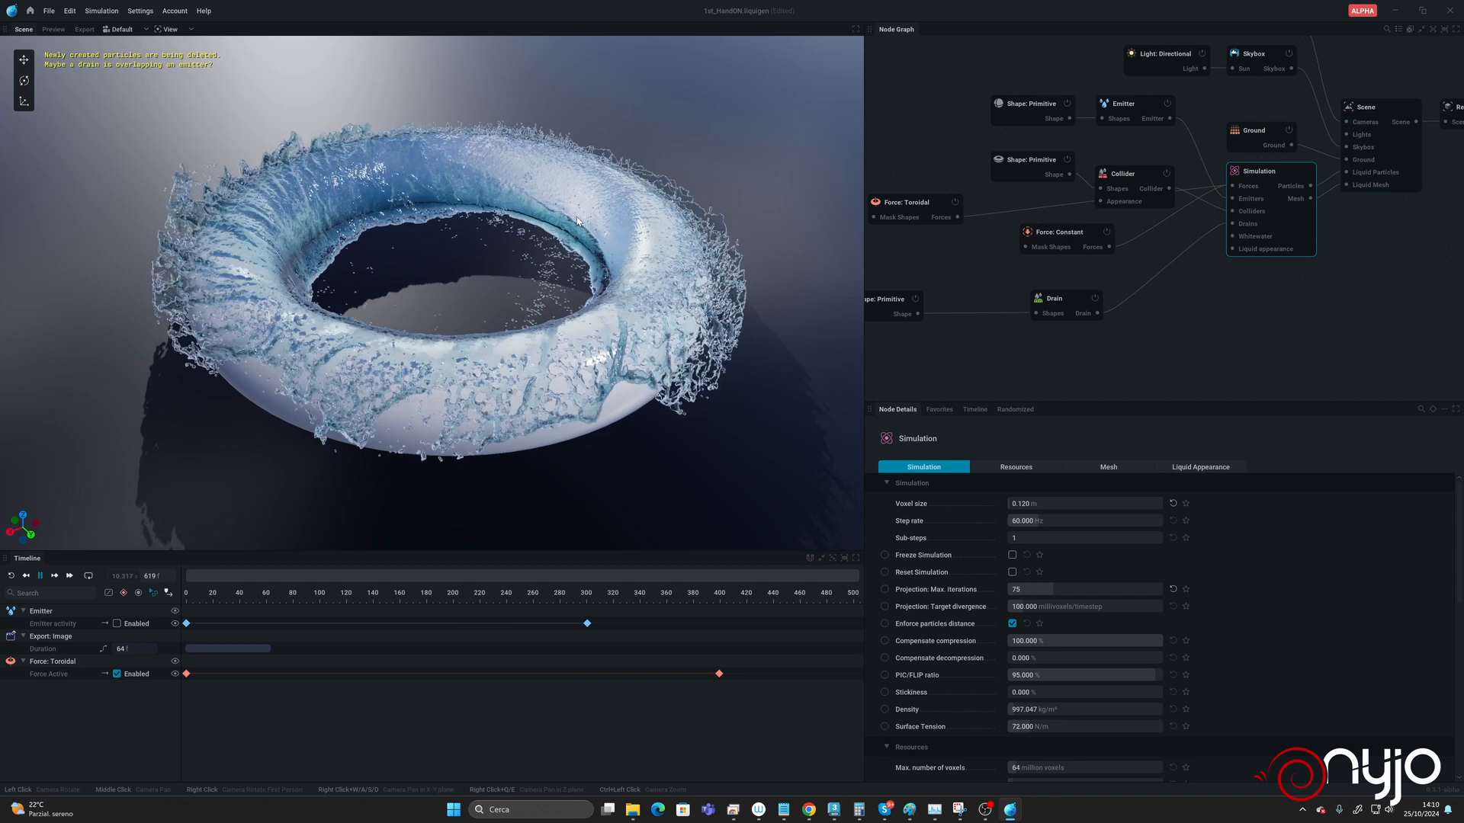
key(space)
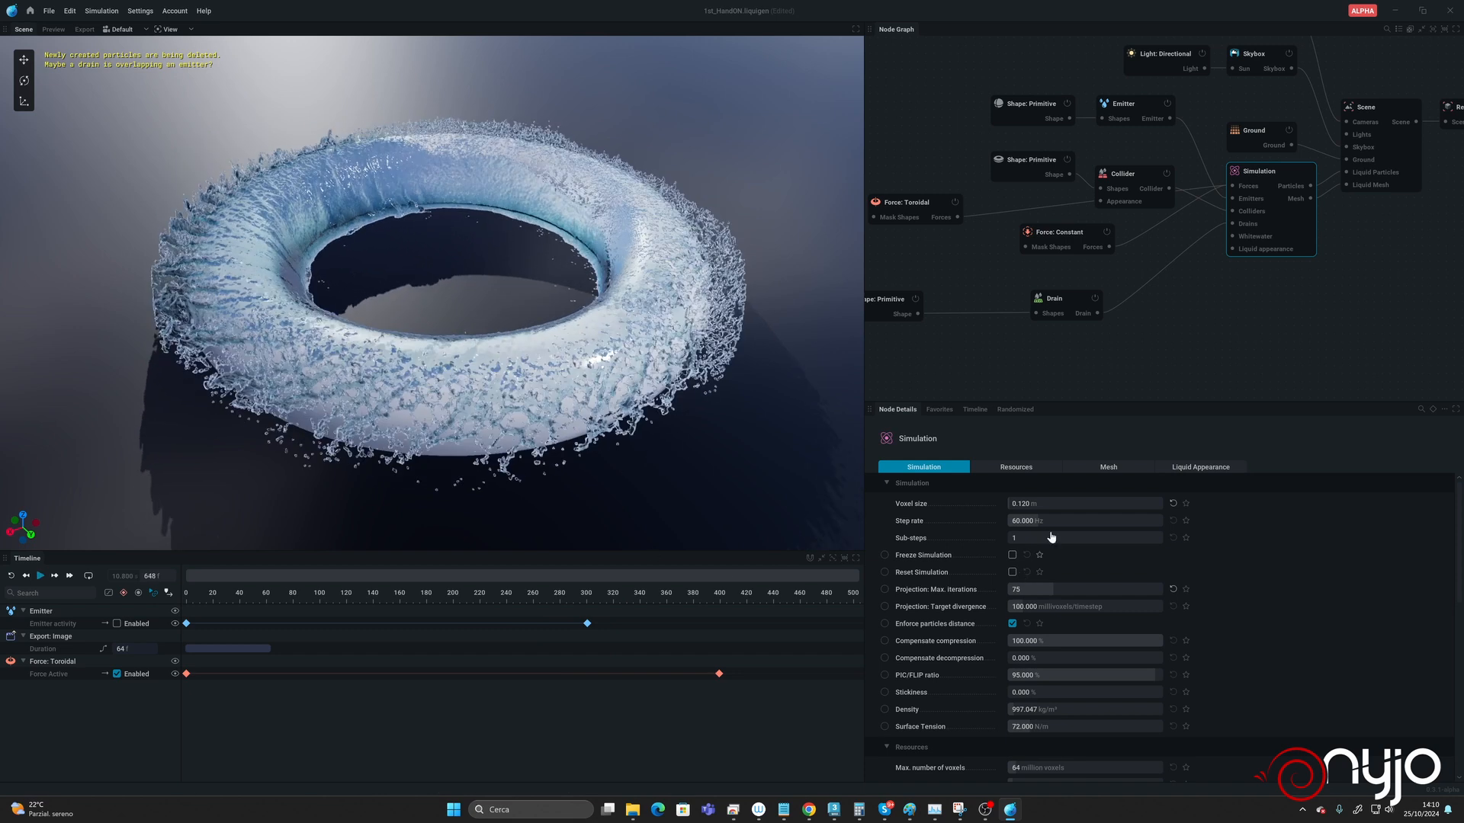
Step: Set the toroidal force's Twist Strength to 2 and its Falloff to Linear
click(916, 207)
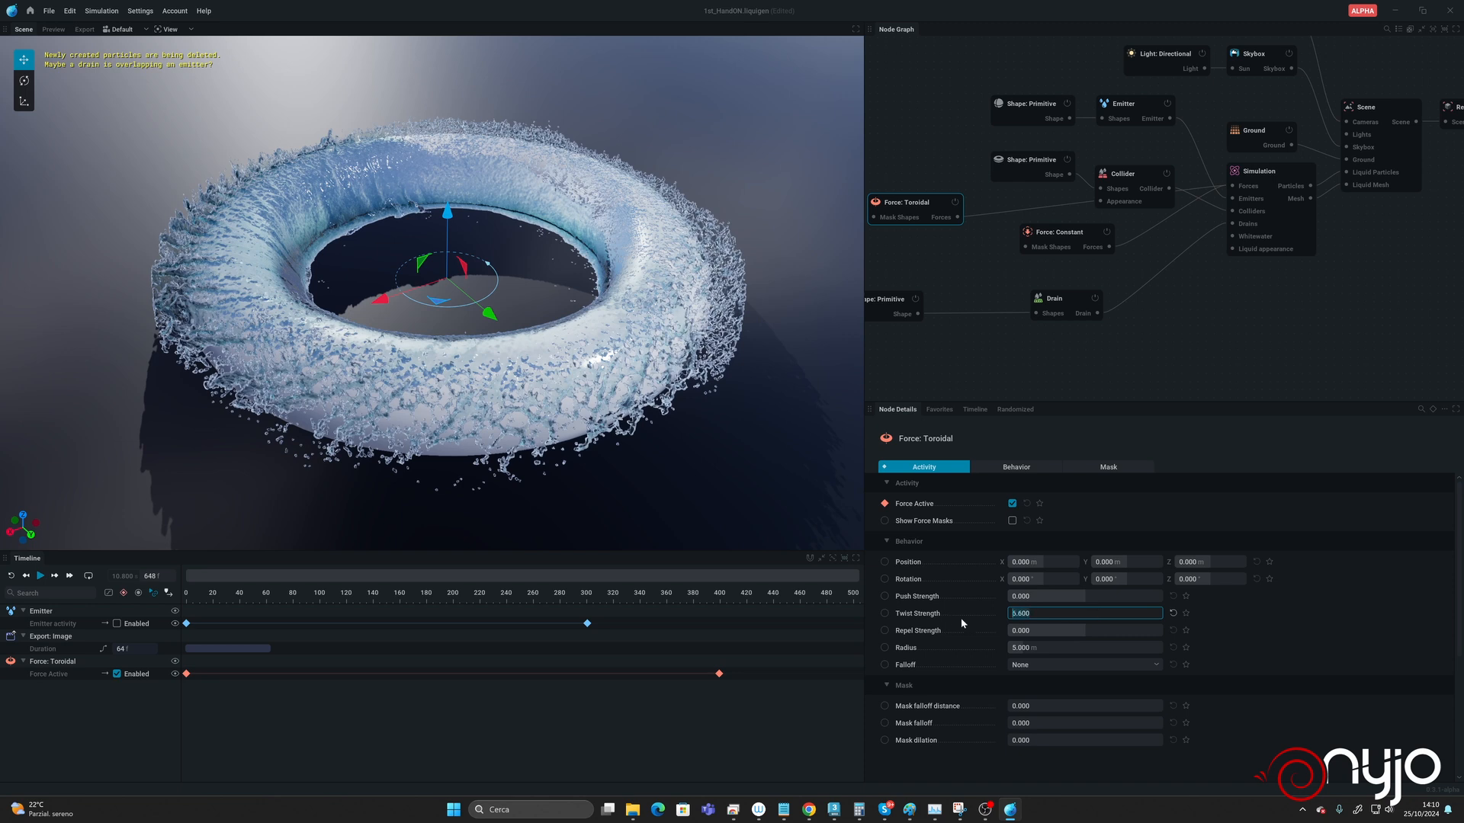
text(2)
key(Return)
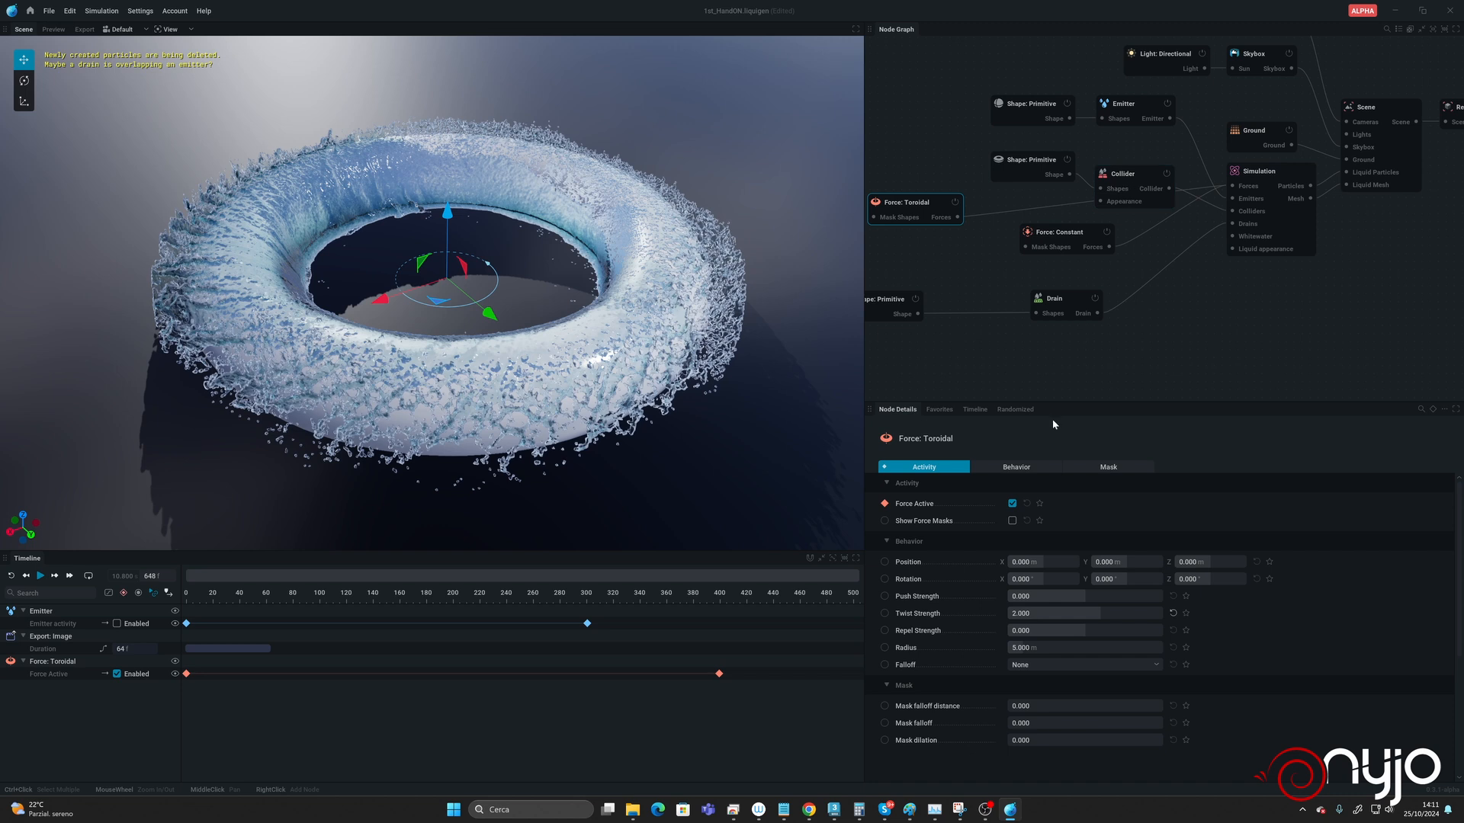
click(1064, 668)
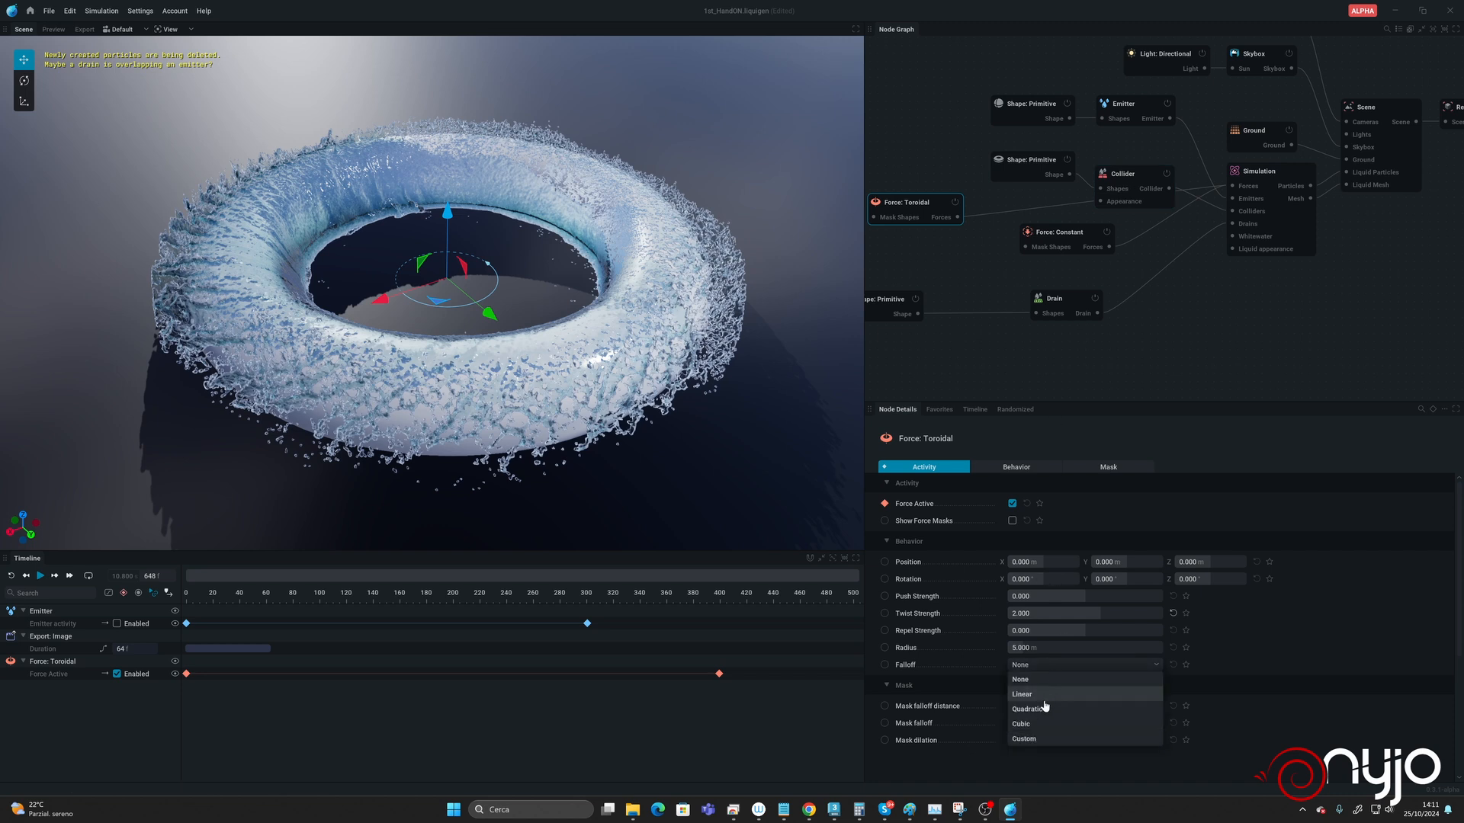
click(1044, 695)
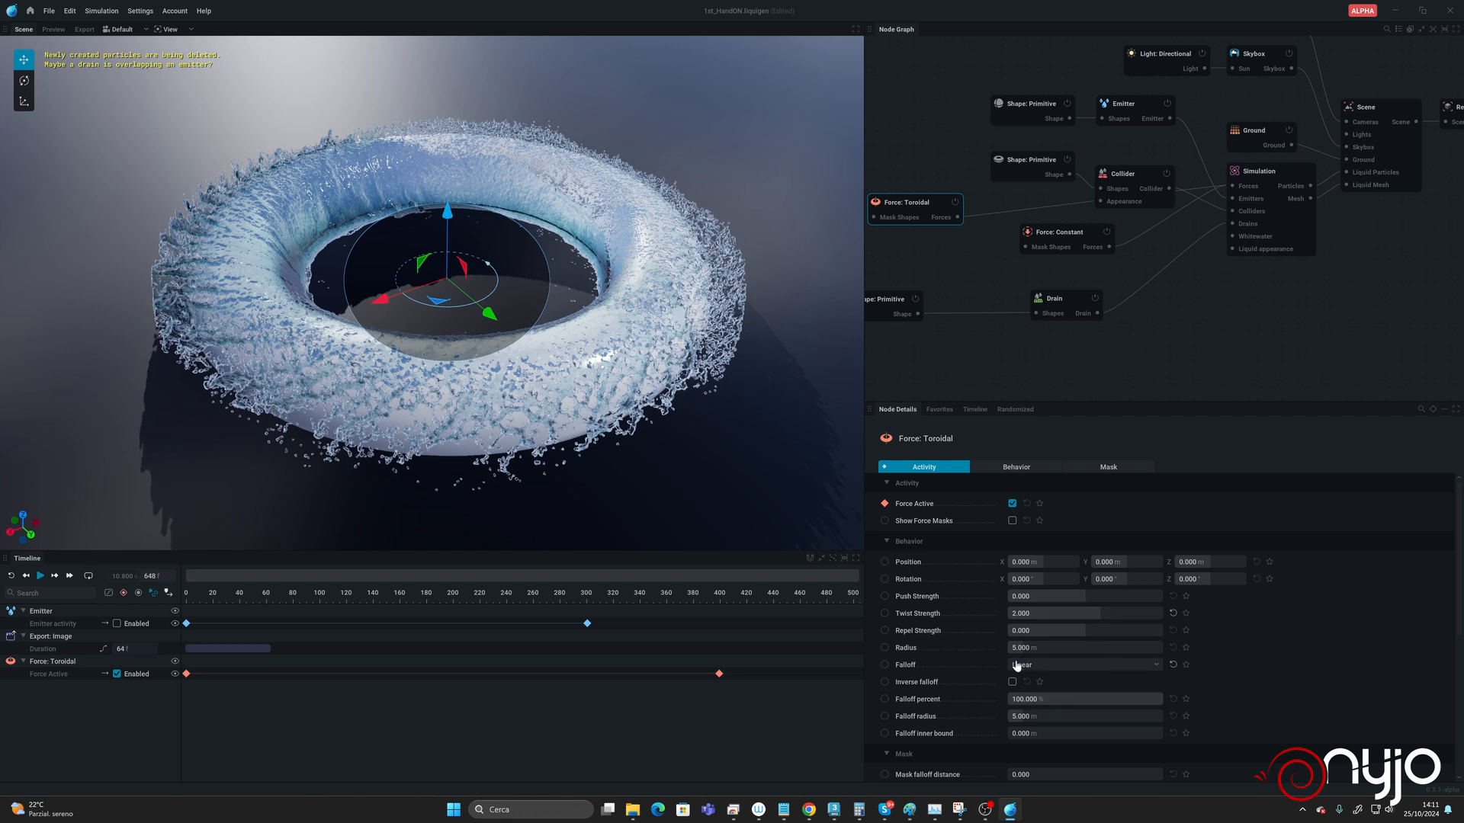
Step: Rerun the simulation from the start to about frame 1041 and save the project
click(12, 577)
click(40, 575)
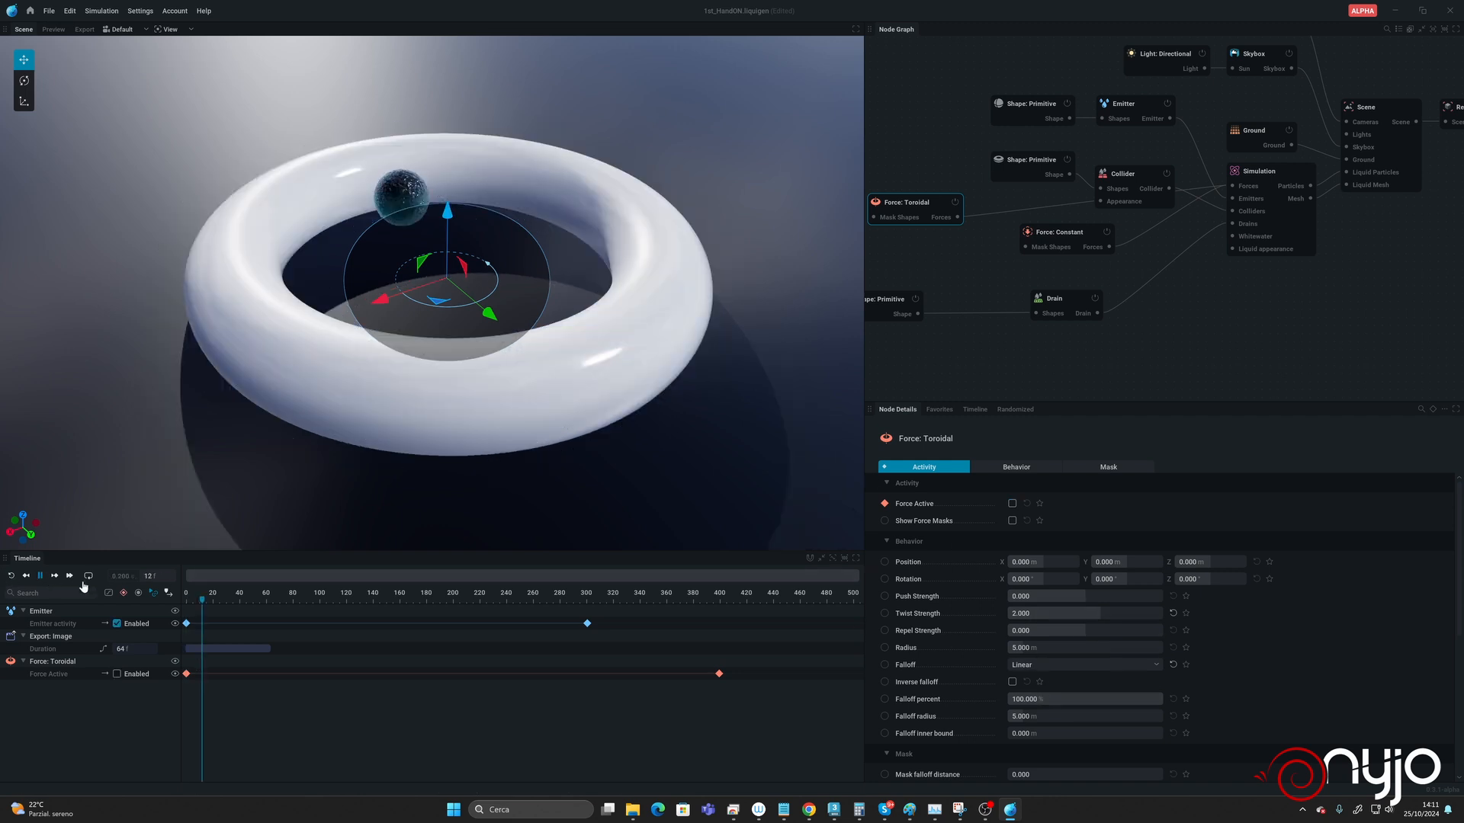
click(1257, 172)
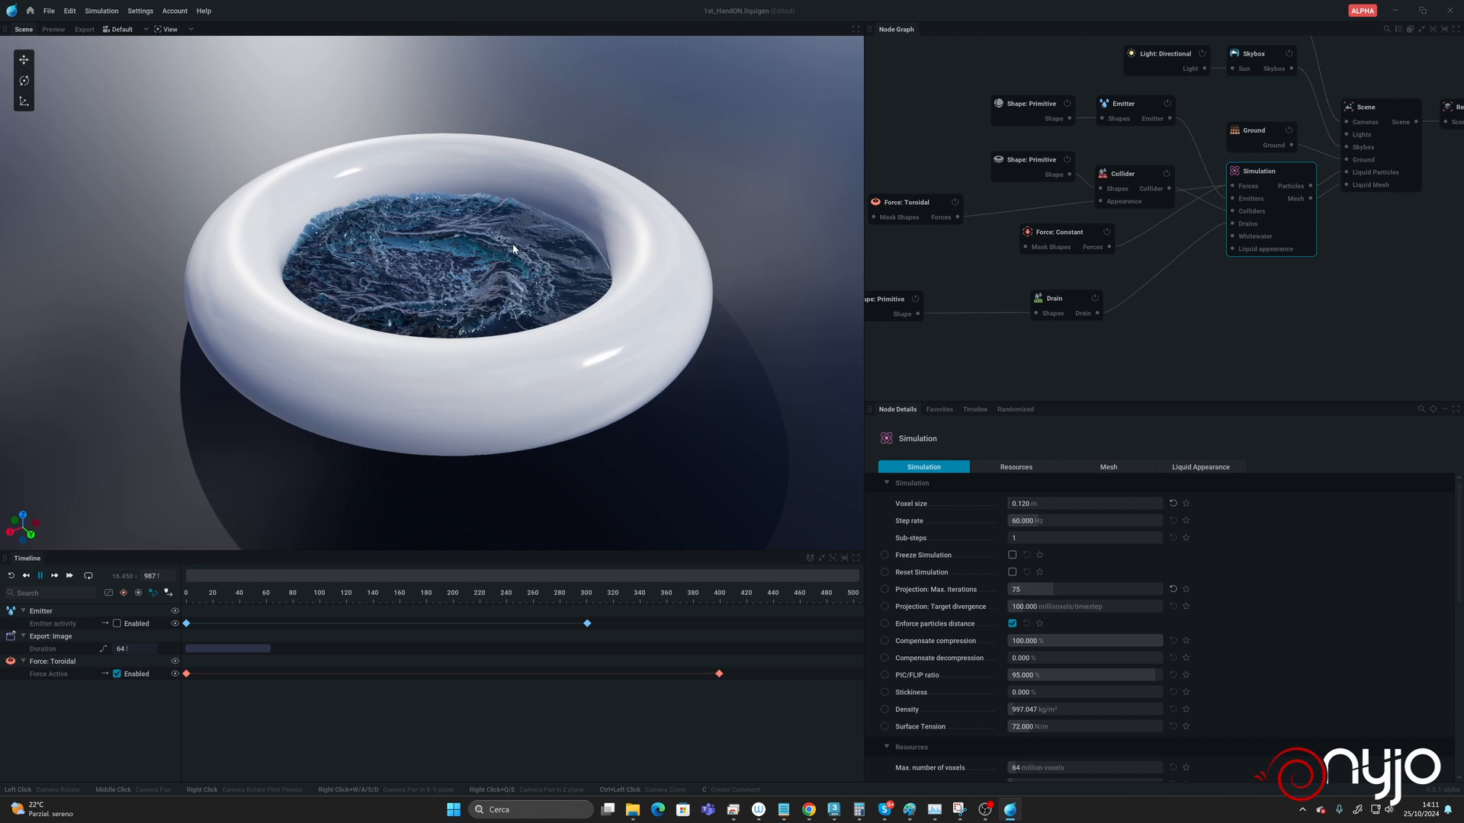
key(space)
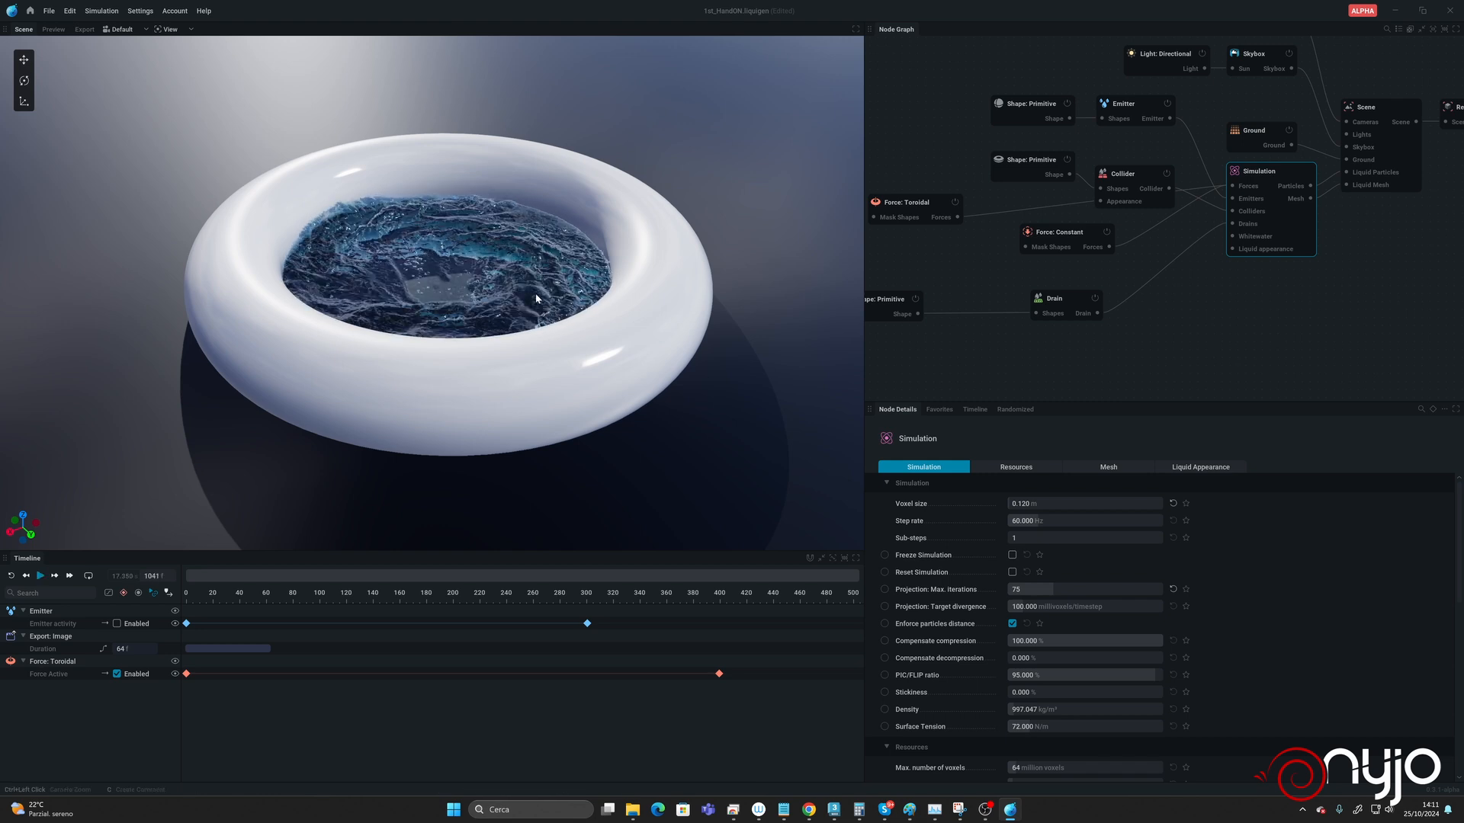
key(ctrl+s)
Step: Connect a Whitewater node to the Simulation and a Whitewater Source to its Sources input, and rerun the simulation to inspect the foam
drag(1230, 240, 1082, 351)
click(1119, 362)
middle_drag(1207, 346, 1317, 238)
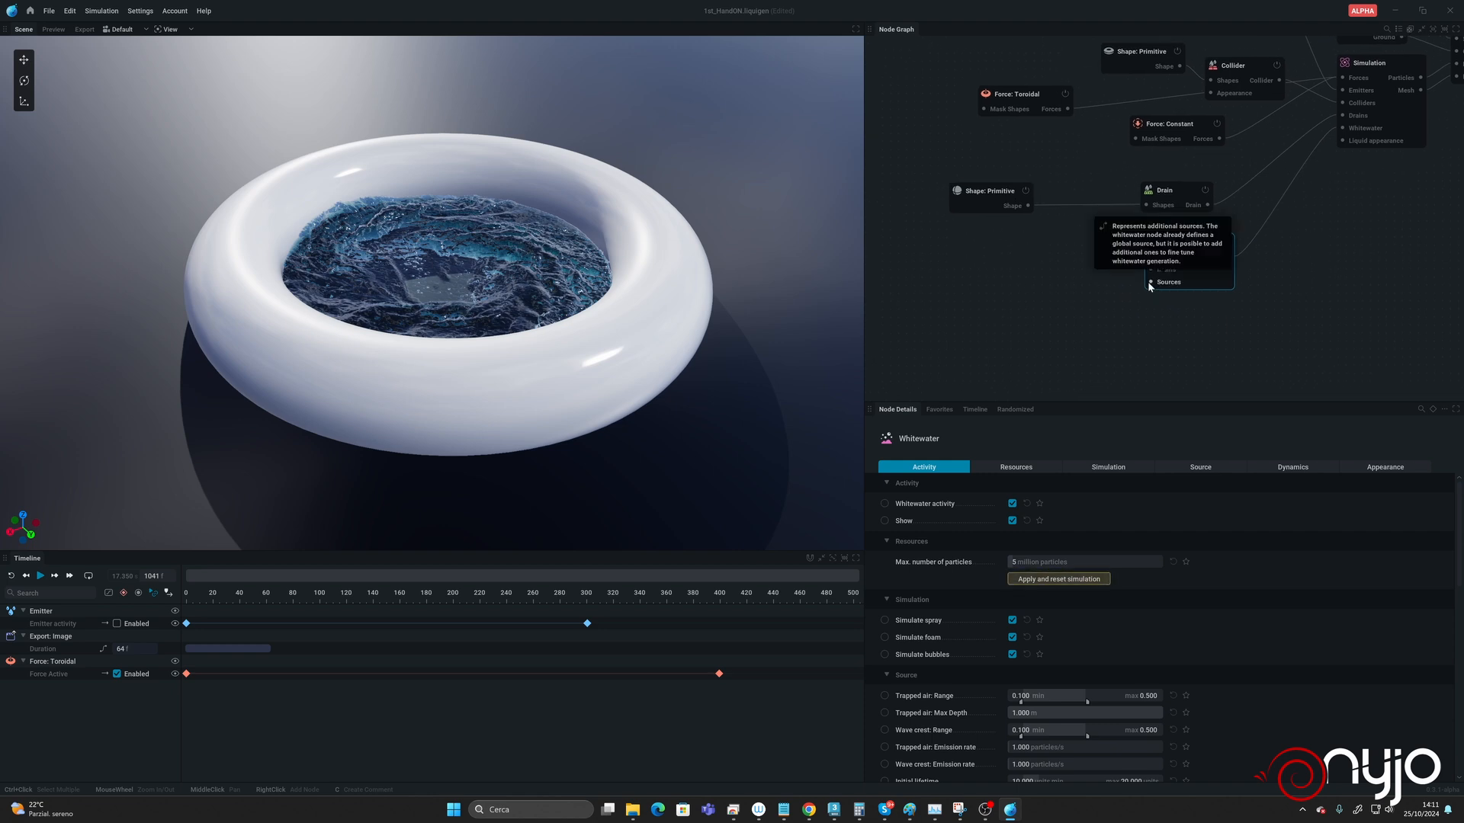
drag(1156, 279, 1029, 274)
click(973, 321)
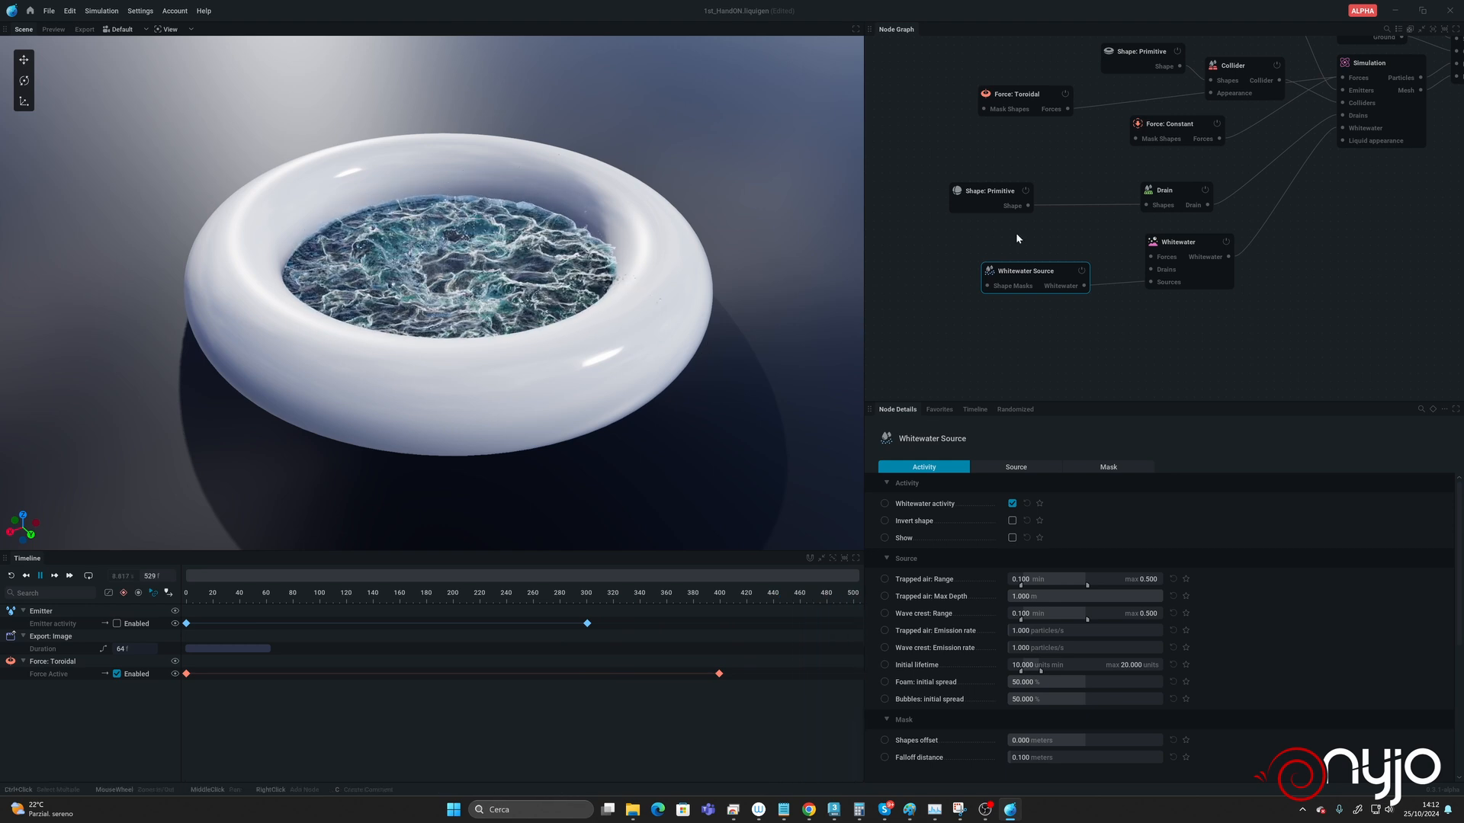
drag(690, 391, 656, 415)
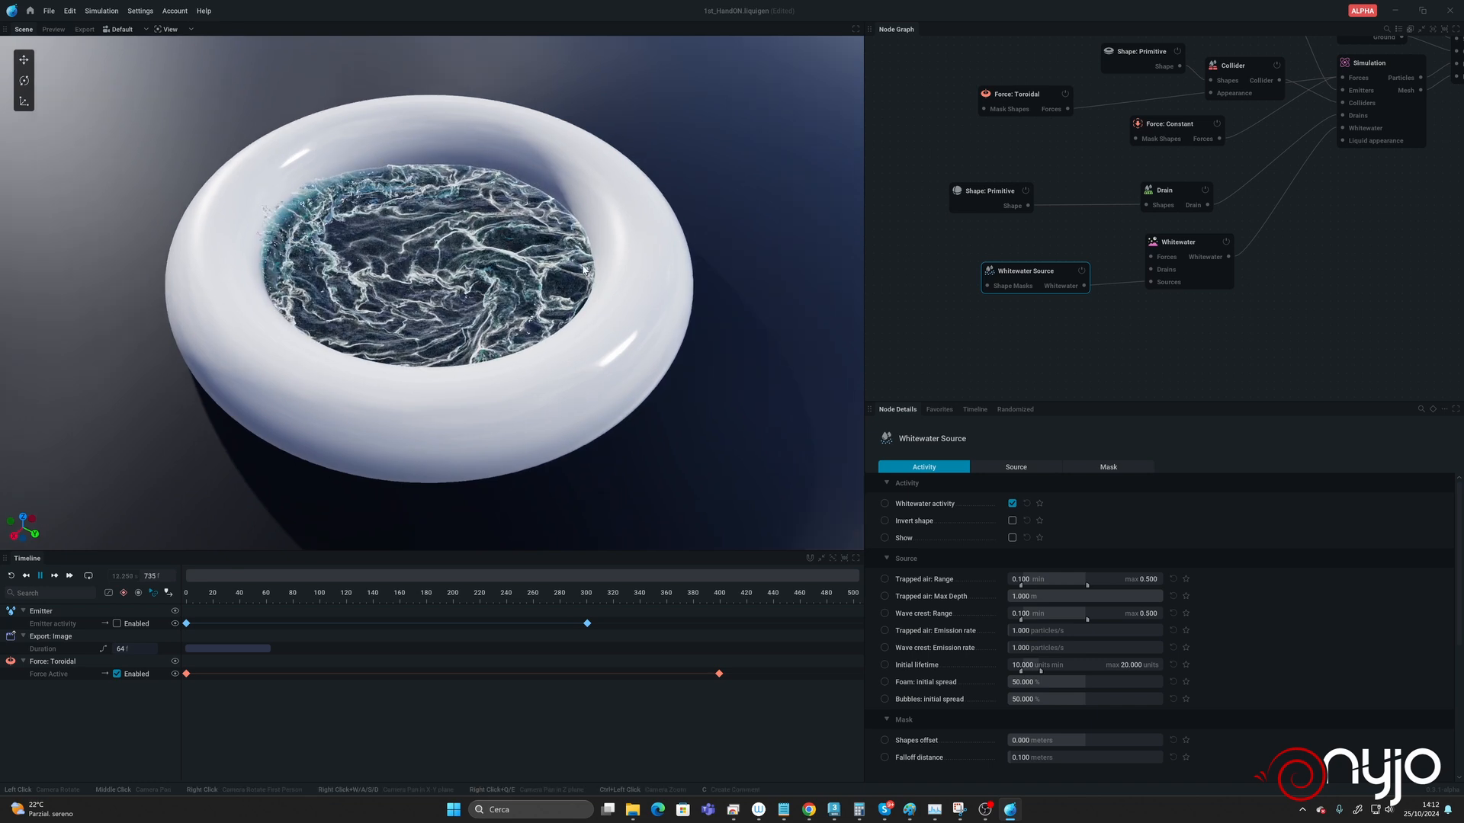
Step: Show the viewport statistics and pause the simulation at about frame 1605
click(168, 29)
click(240, 275)
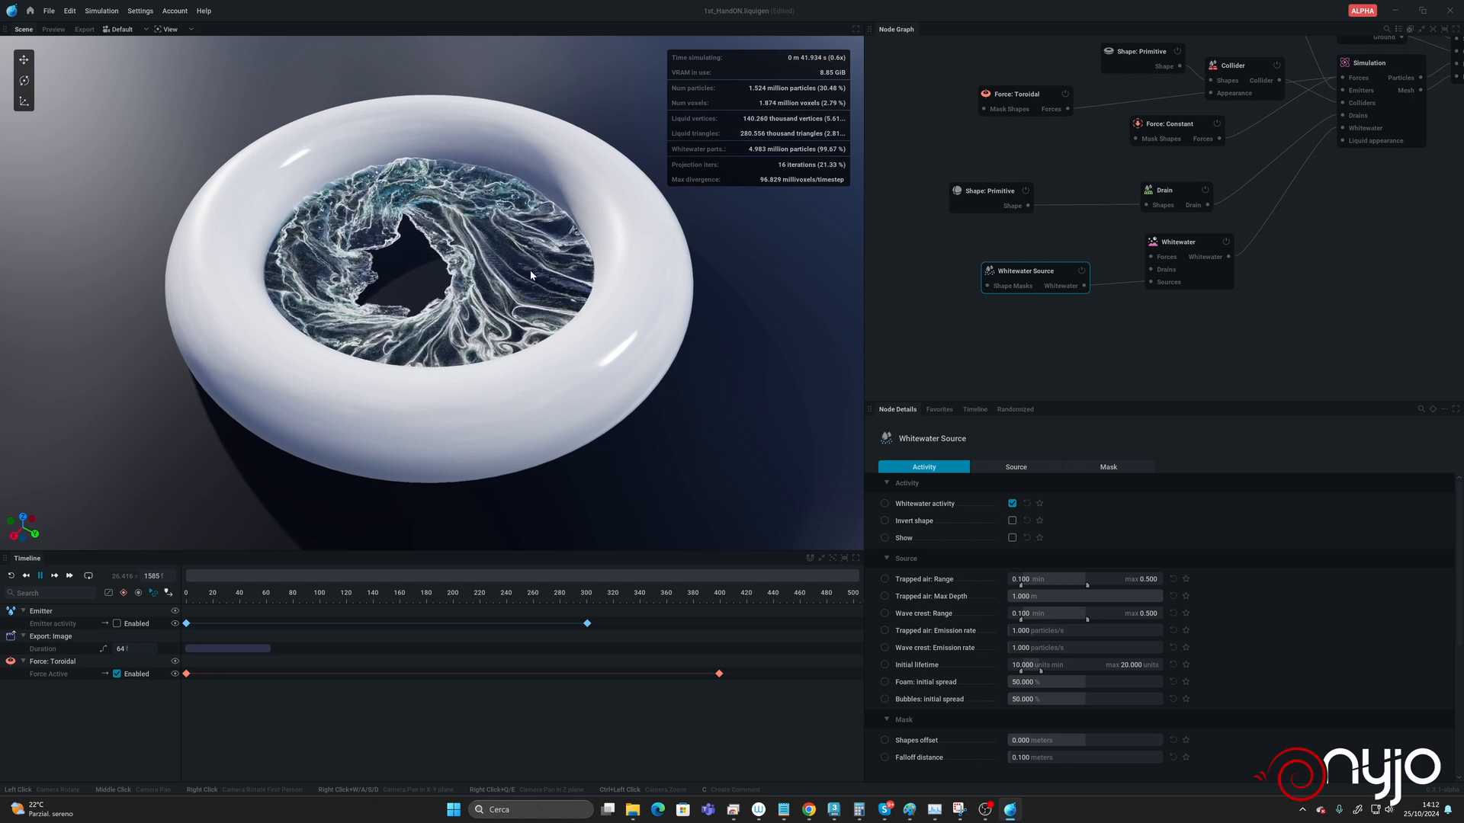
key(space)
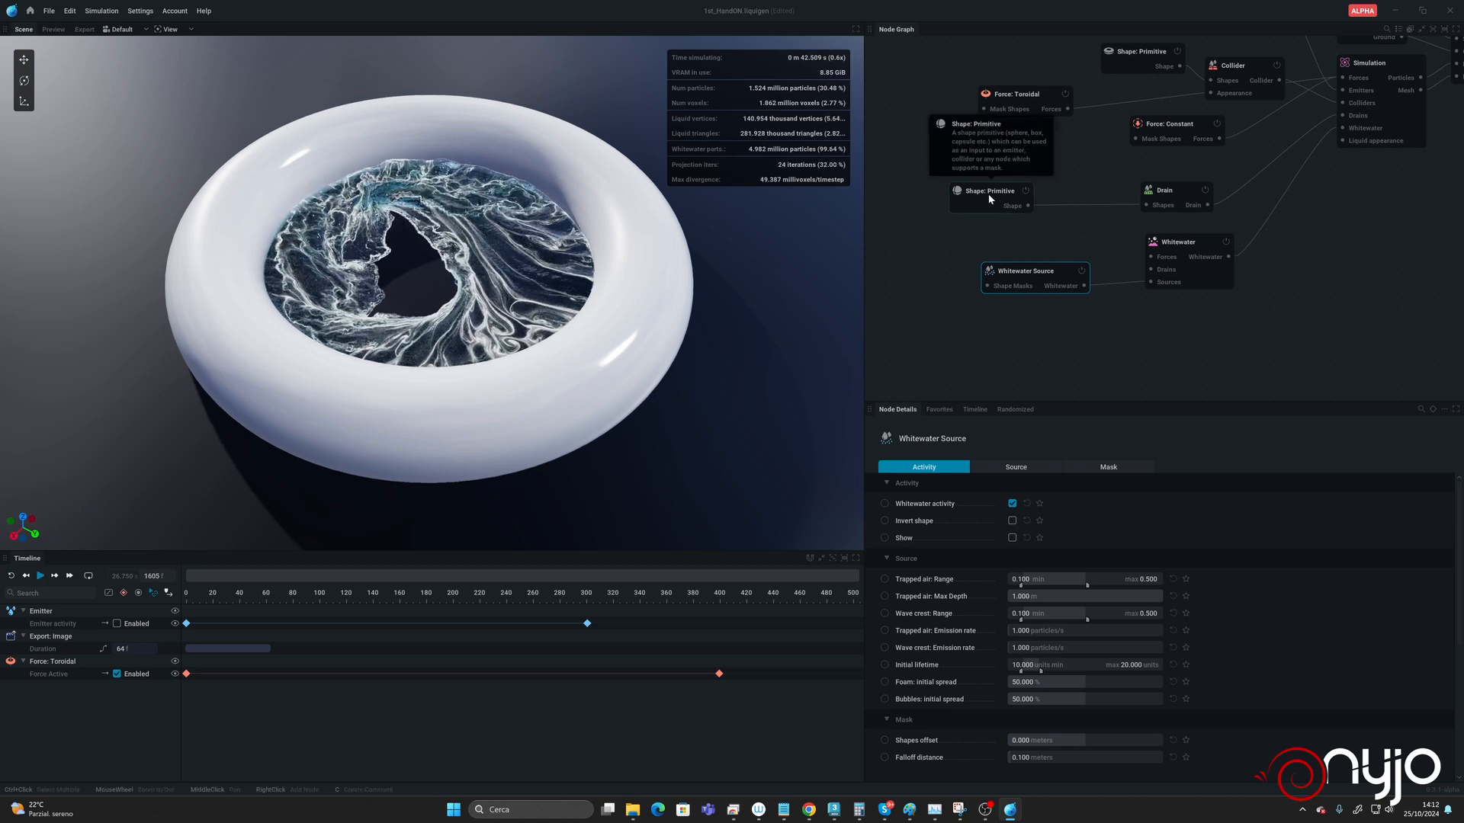
Step: Raise the toroidal force along the Z axis above the centre of the torus pool
click(1026, 97)
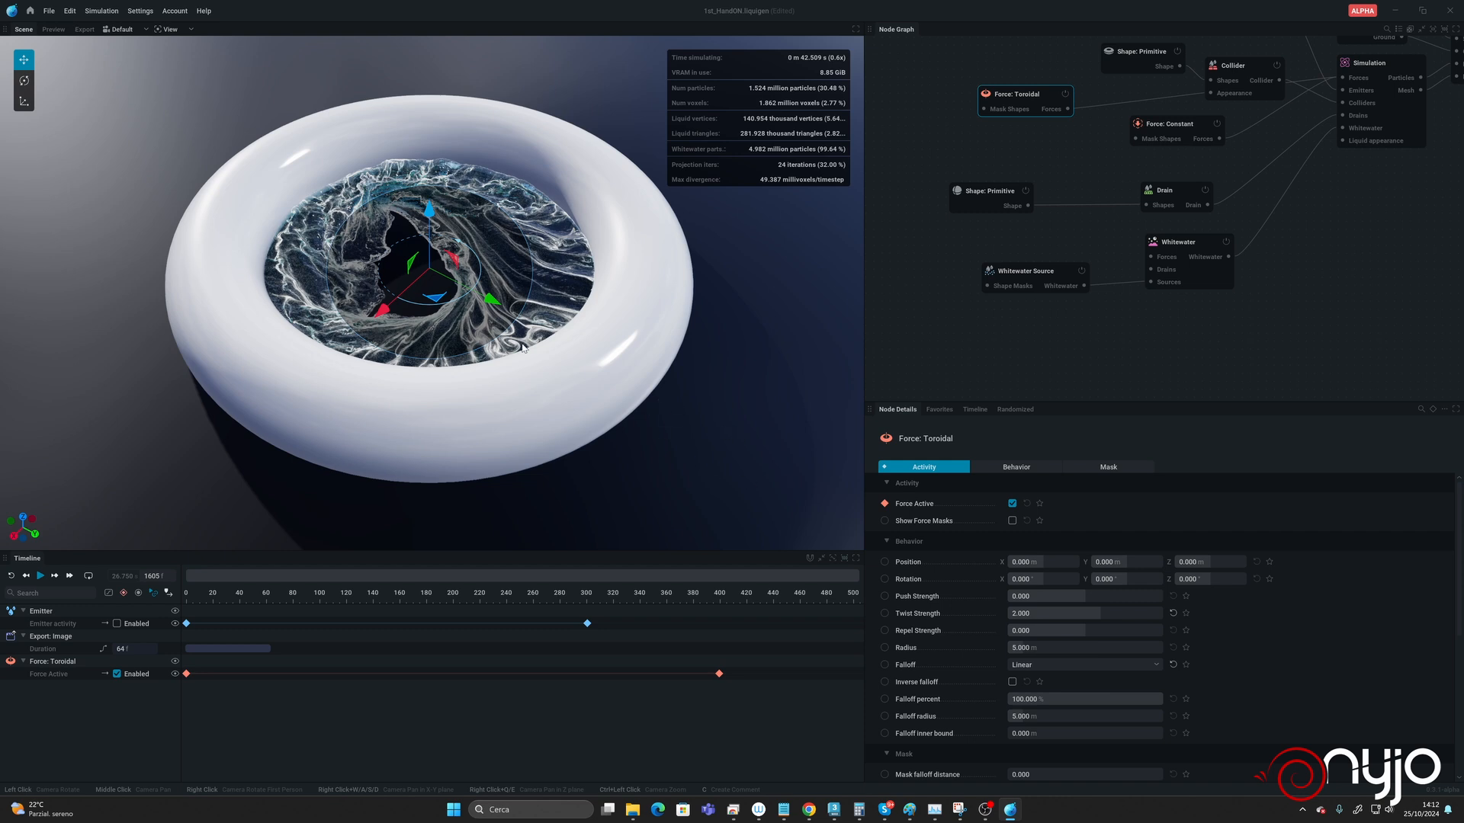
drag(513, 343, 509, 227)
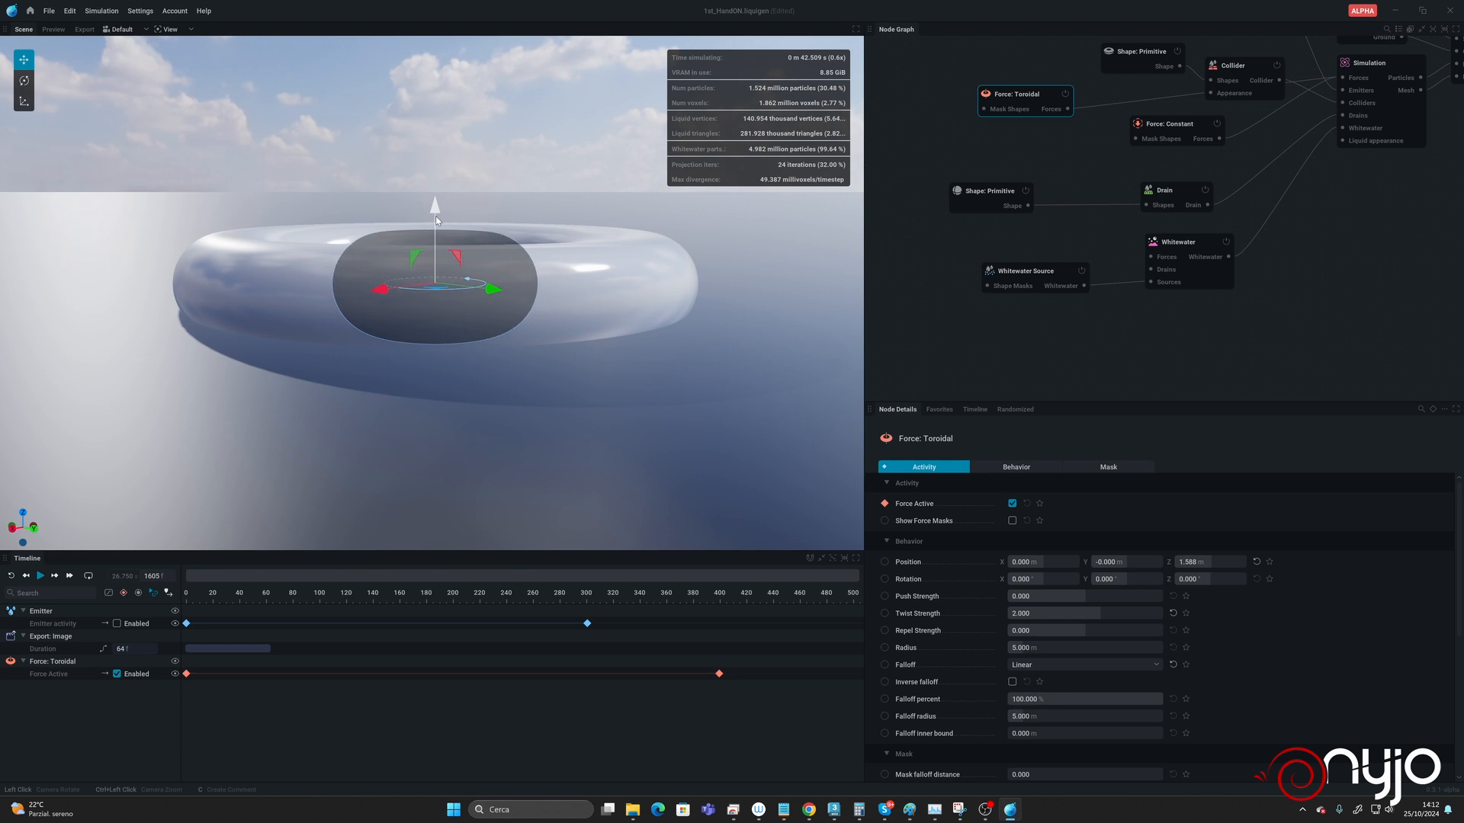
drag(437, 207, 437, 211)
drag(503, 304, 503, 373)
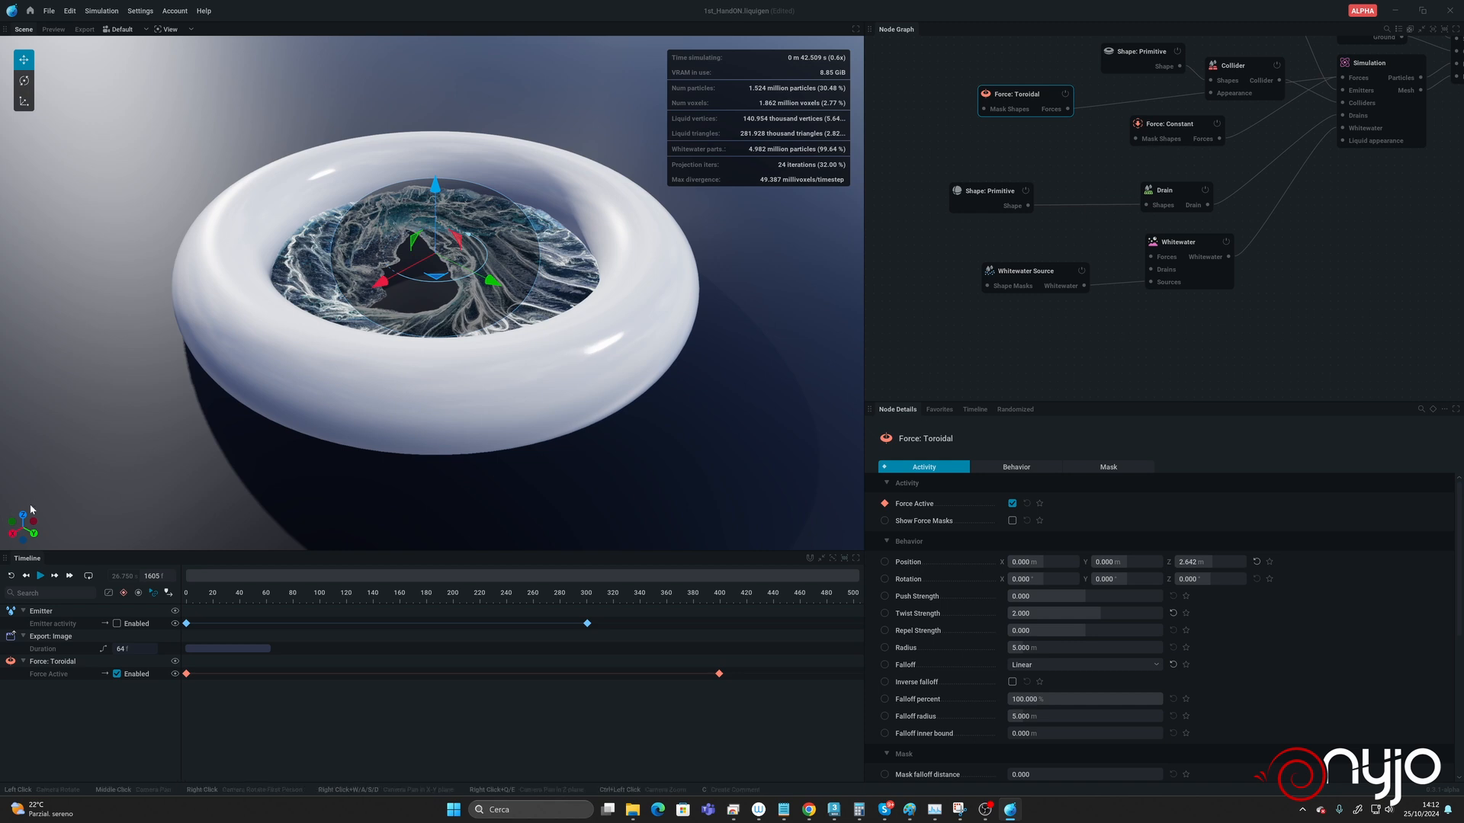
Step: Rerun the simulation from the start to about frame 1189 with the Simulation node's settings open, and inspect the vortex
click(11, 576)
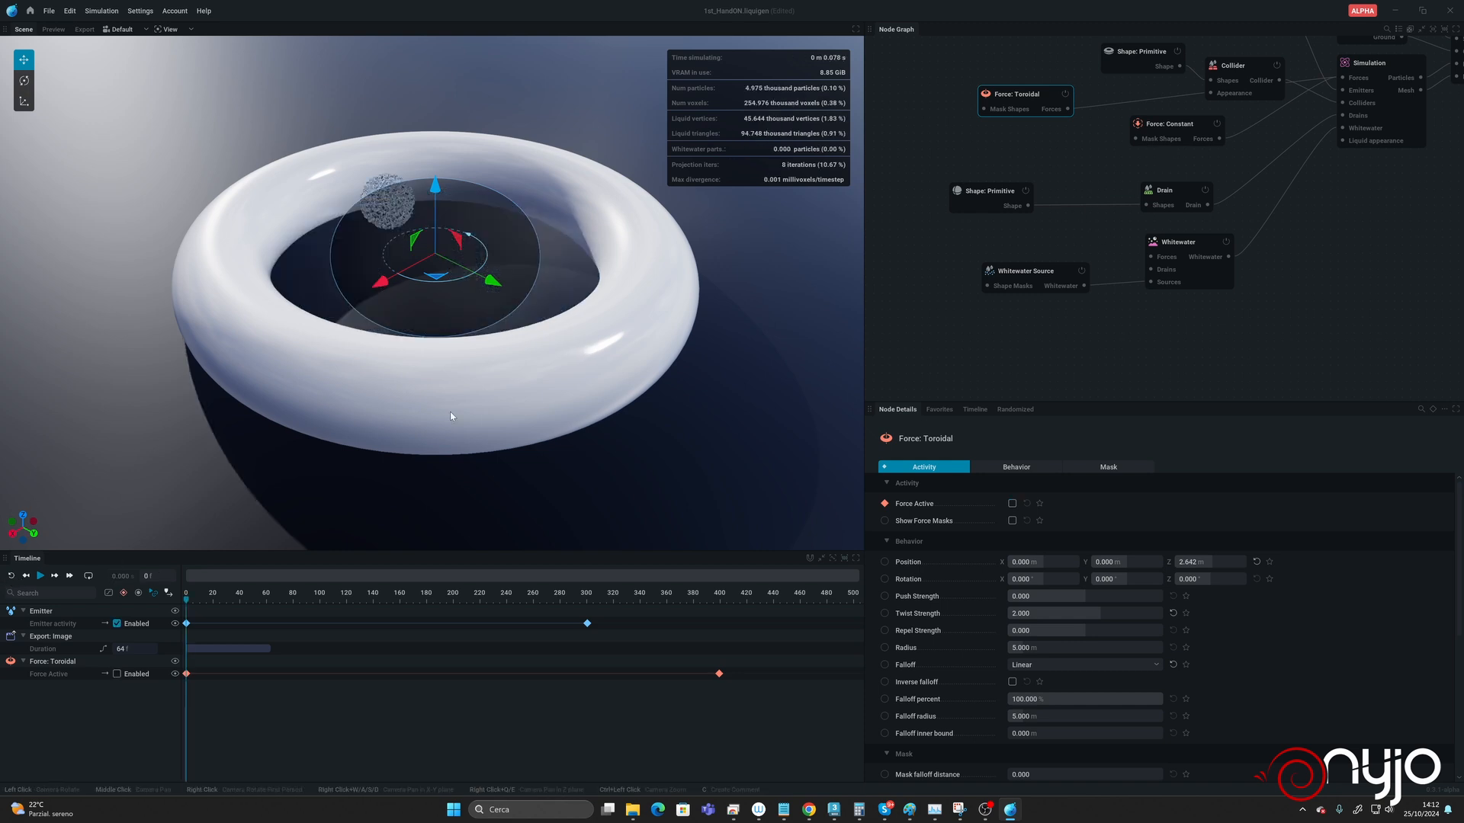
click(1377, 64)
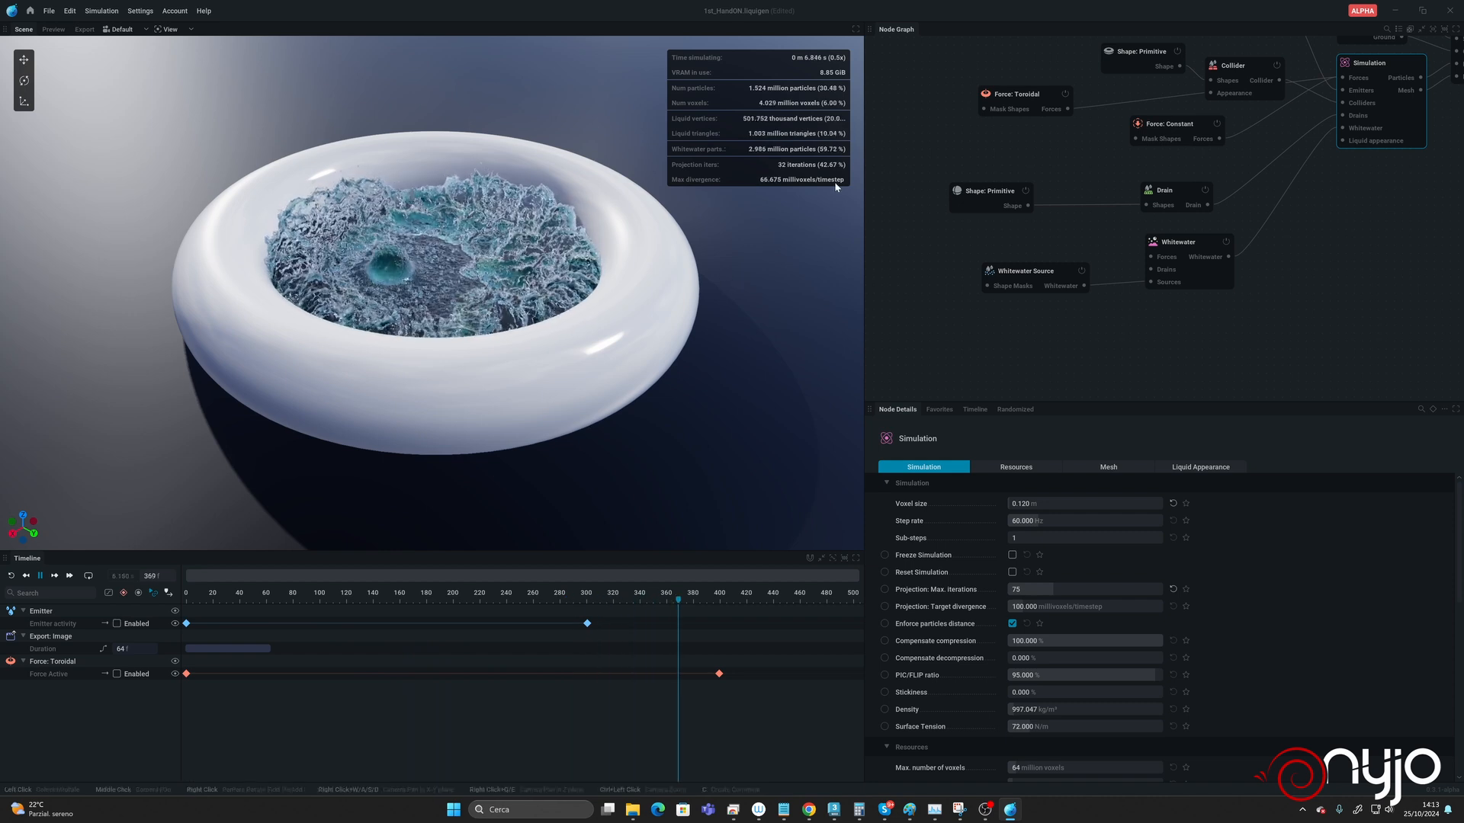
middle_drag(1308, 314, 1231, 387)
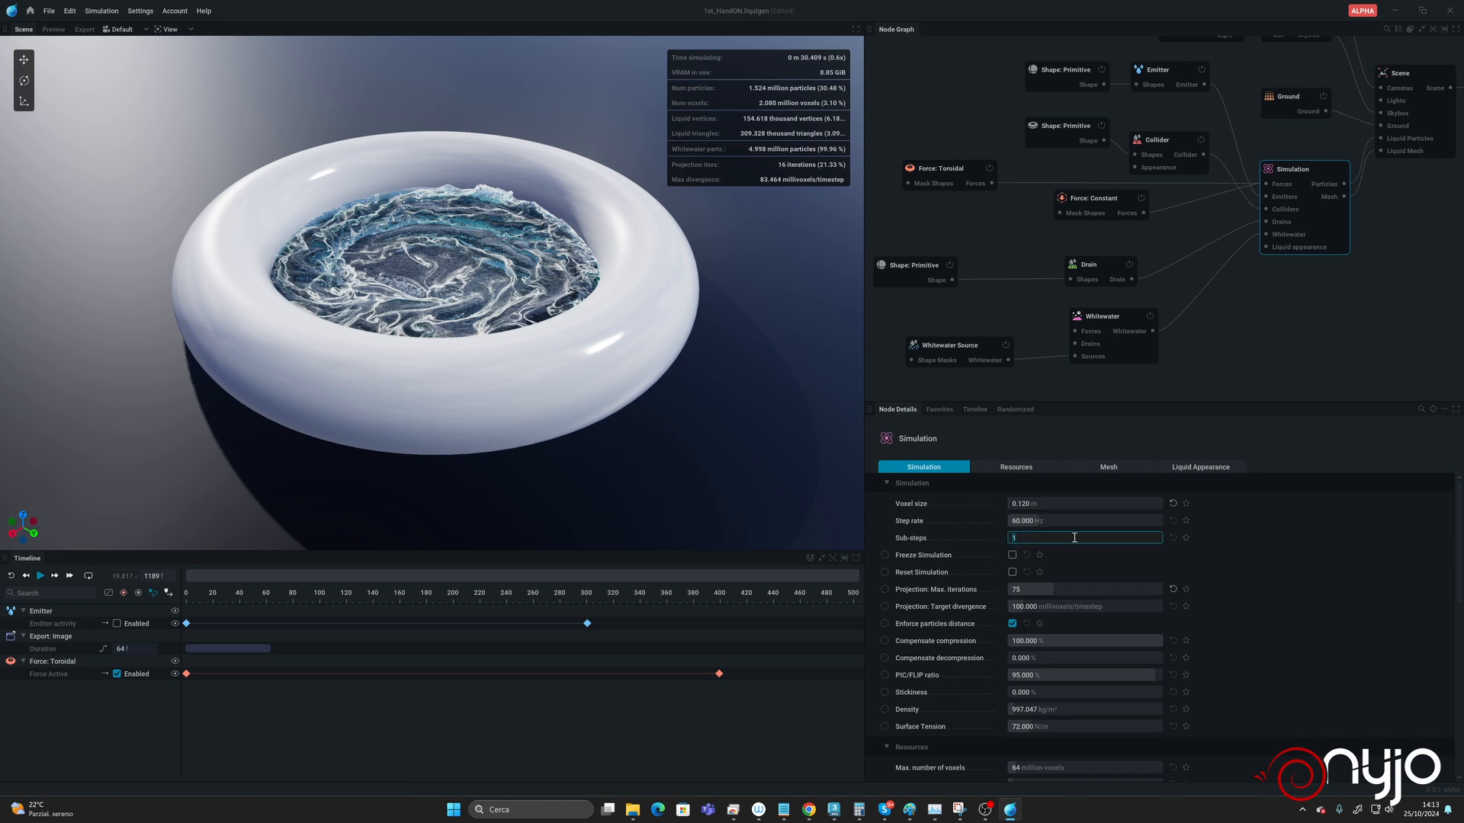
Step: Set the Simulation's Sub-steps to 4 and rerun the simulation to about frame 546 while inspecting the water
key(Return)
click(1060, 555)
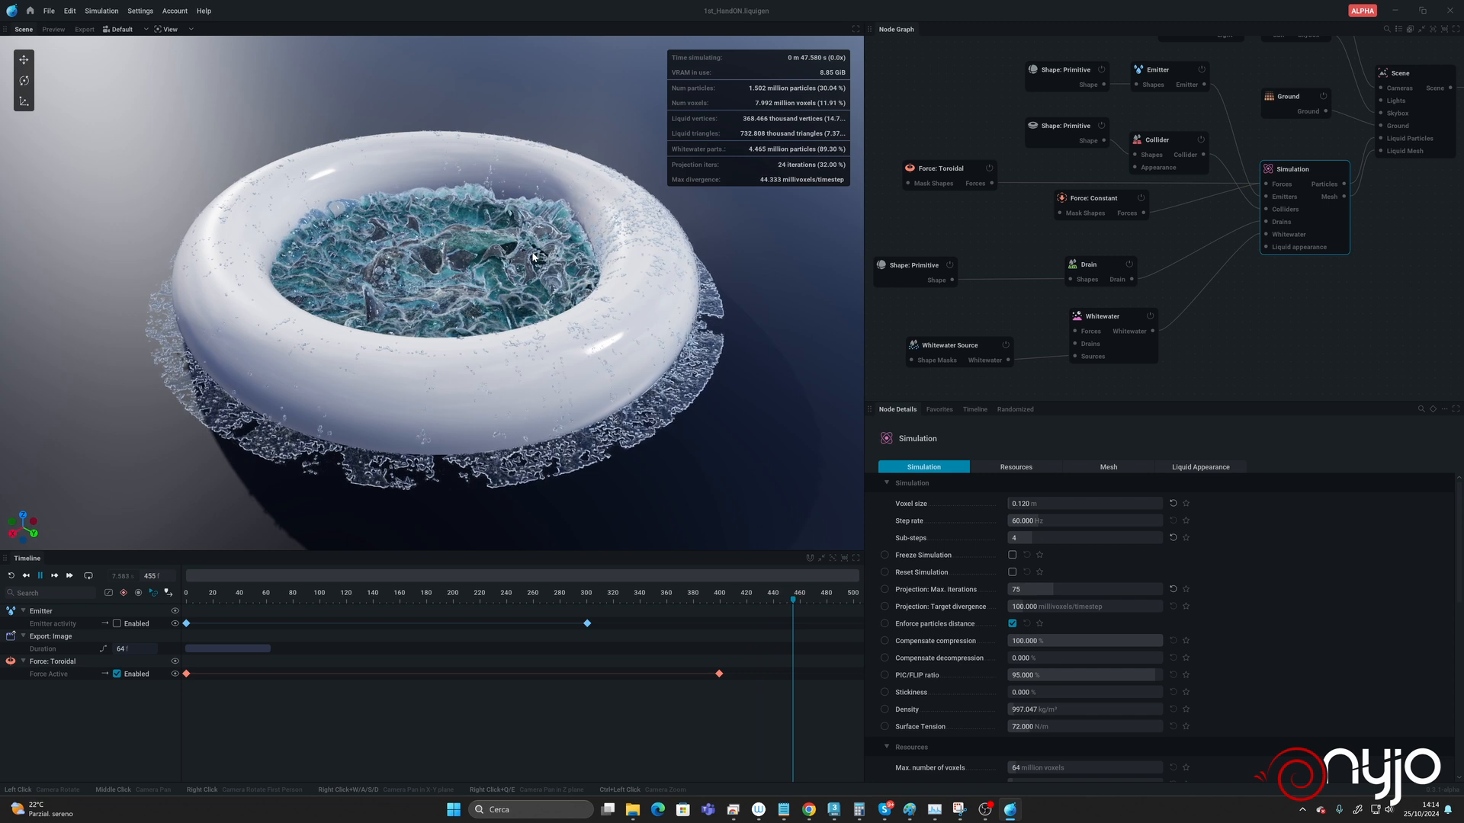
drag(533, 257, 498, 302)
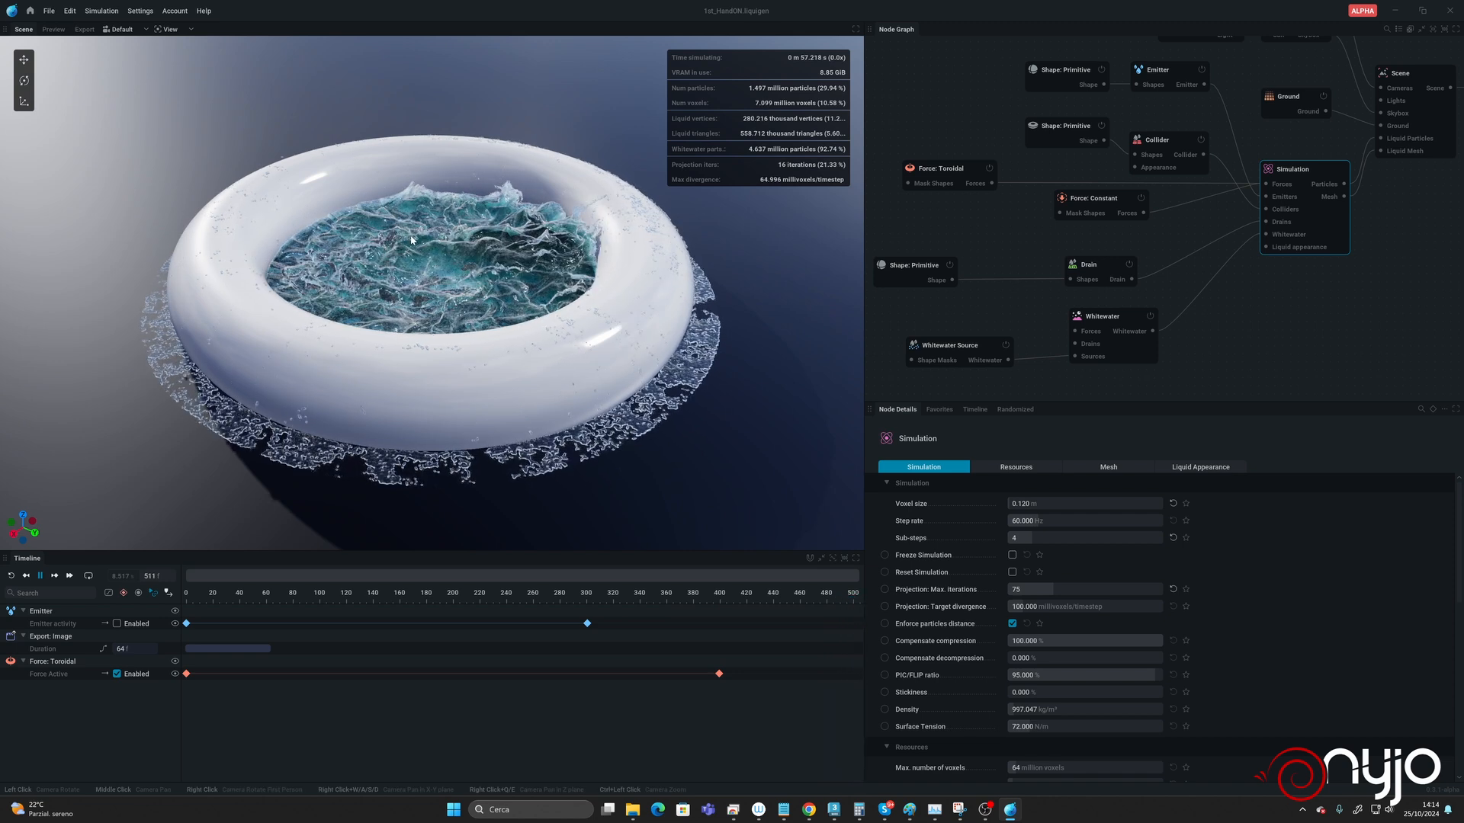
mouse_move(414, 287)
mouse_down()
mouse_move(414, 366)
mouse_move(414, 283)
mouse_up()
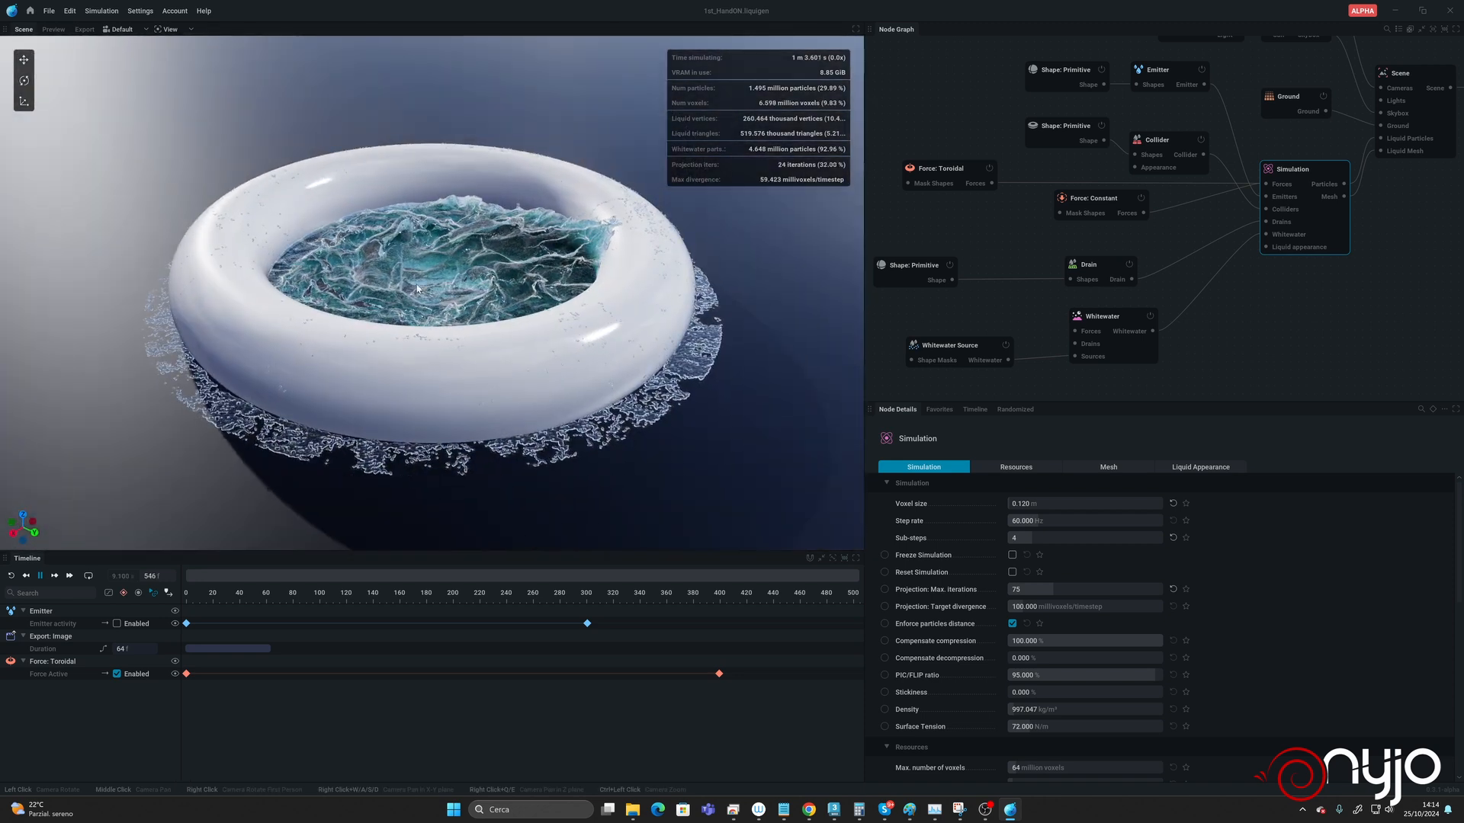
Step: Set the Absorption strength in the Simulation's liquid appearance to 3.515 and check the water's colour from another angle
click(1205, 468)
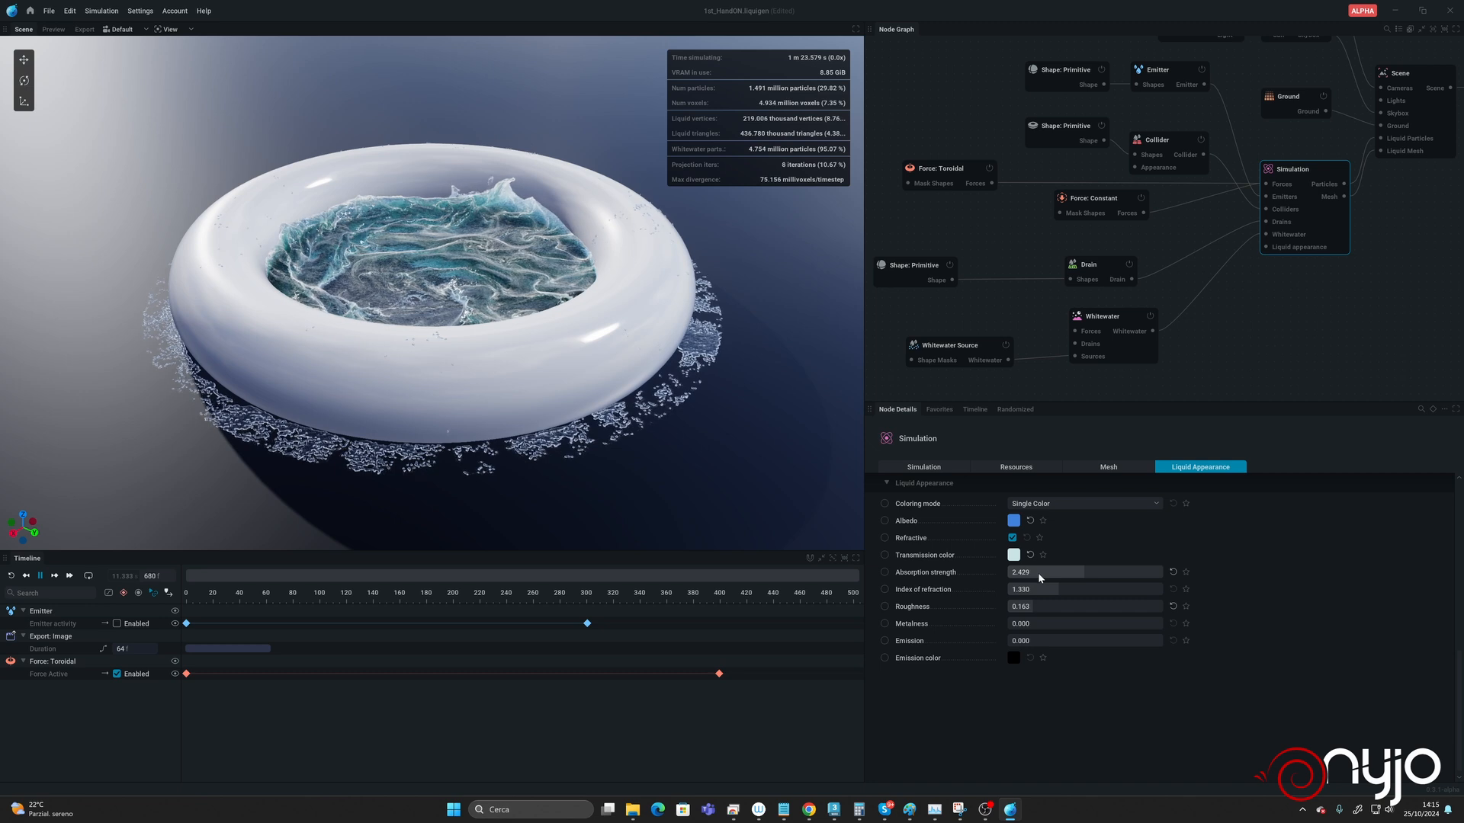
drag(1038, 574, 1052, 574)
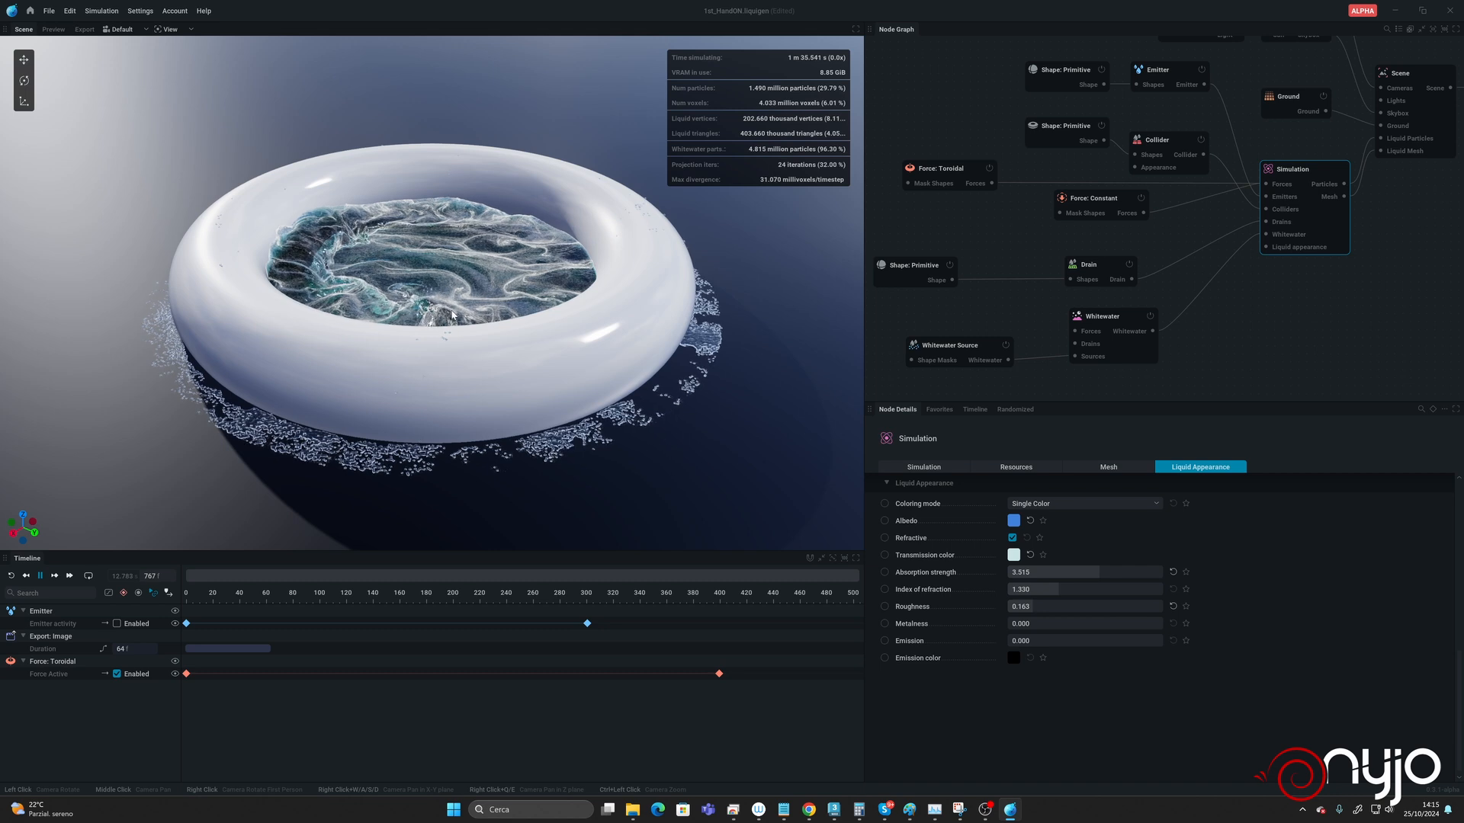
drag(522, 292, 505, 87)
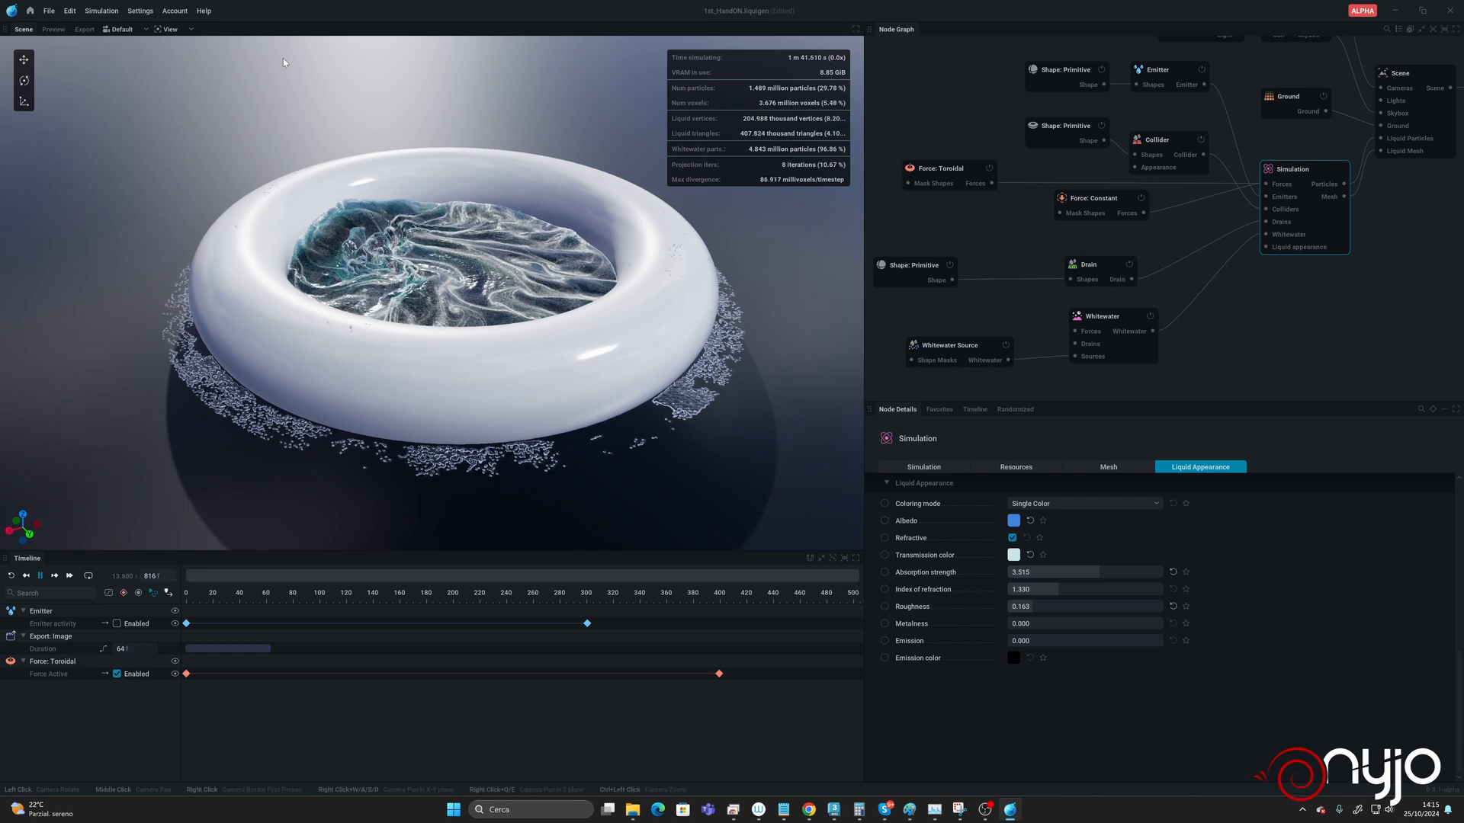
Step: Display the main liquid and whitewater simulation tiles in the viewport, and hide both again
click(167, 29)
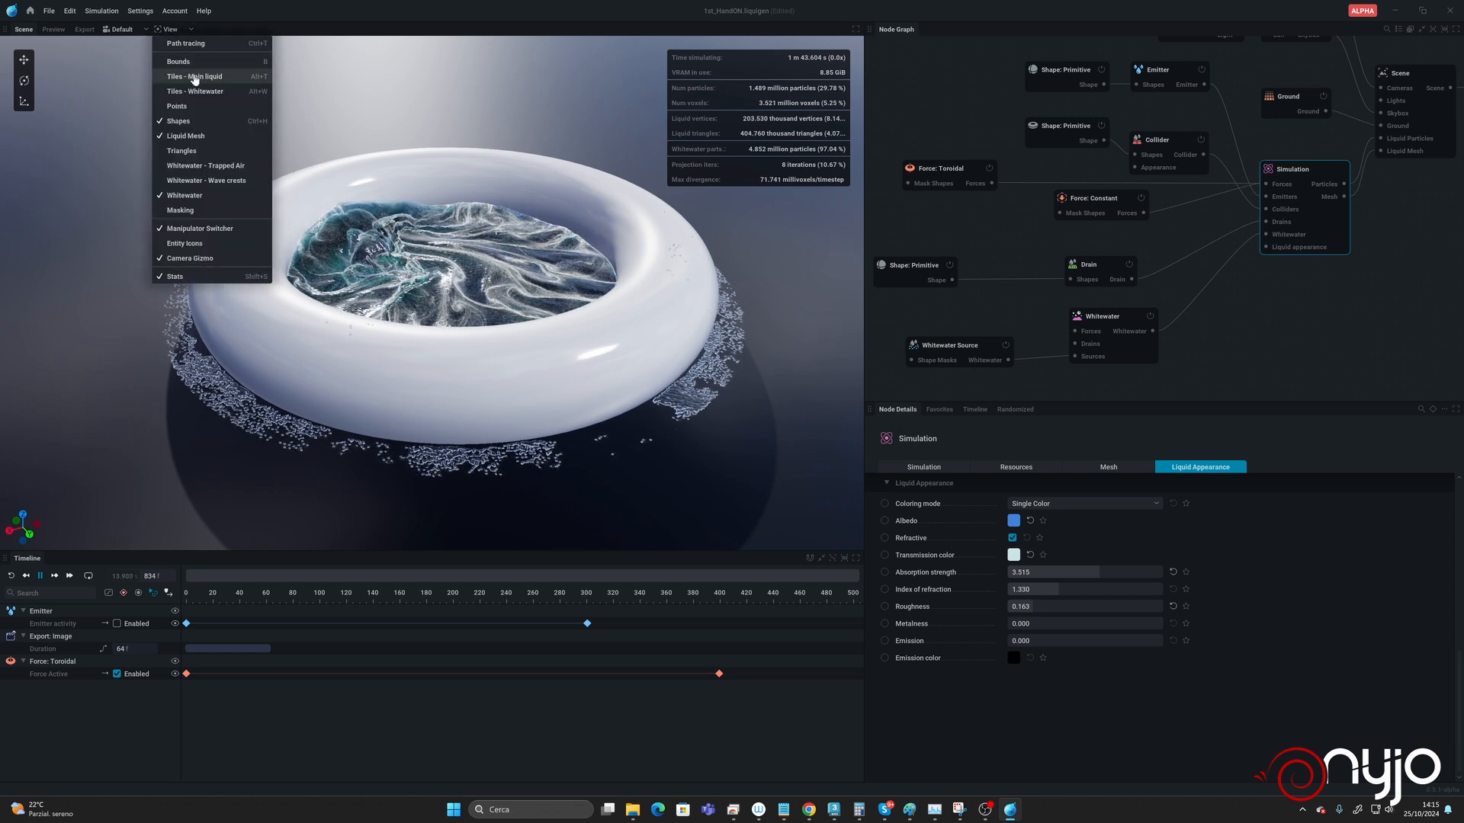
click(194, 77)
click(171, 31)
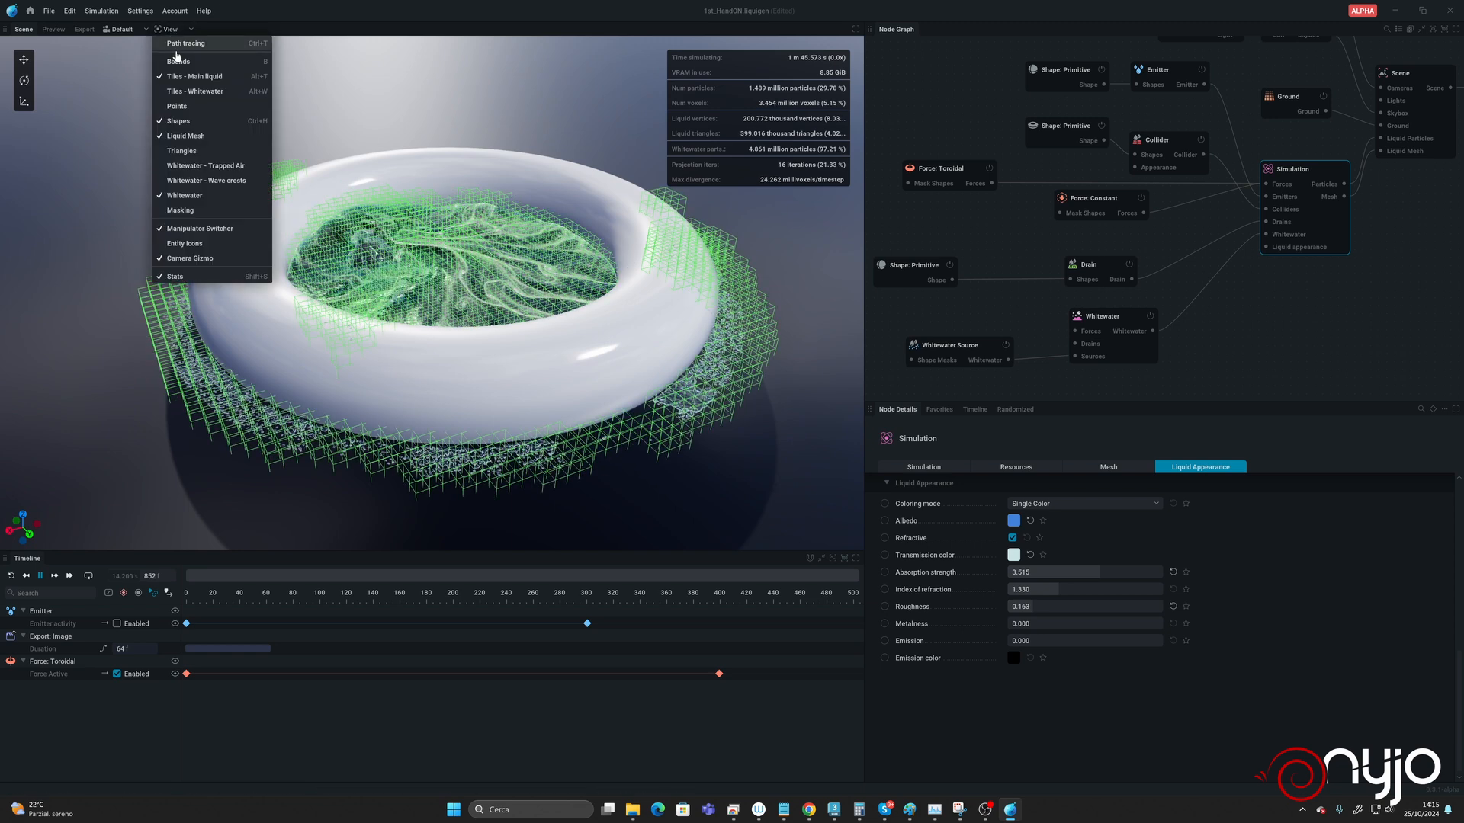
click(190, 92)
click(168, 29)
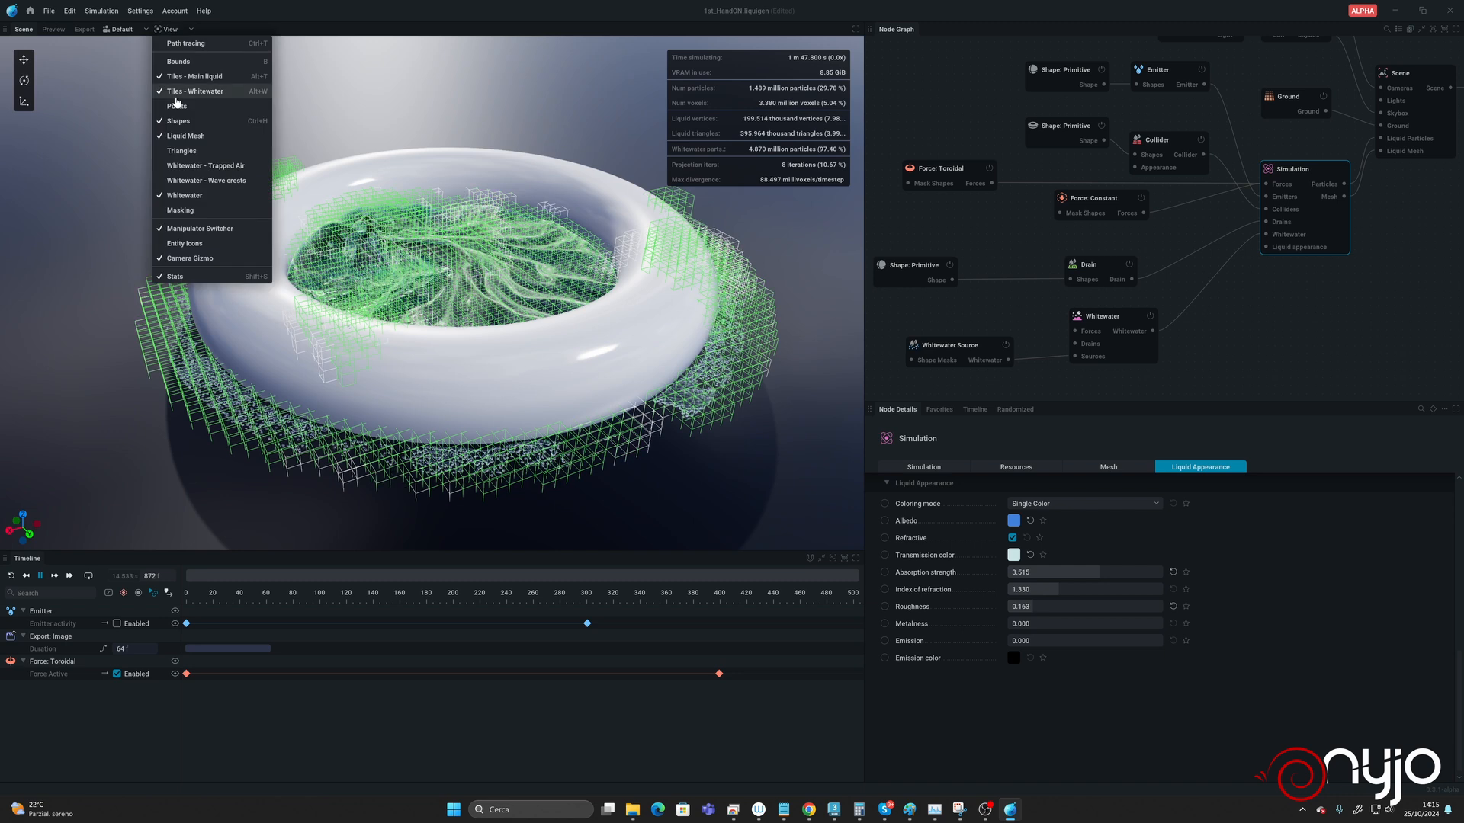
click(186, 92)
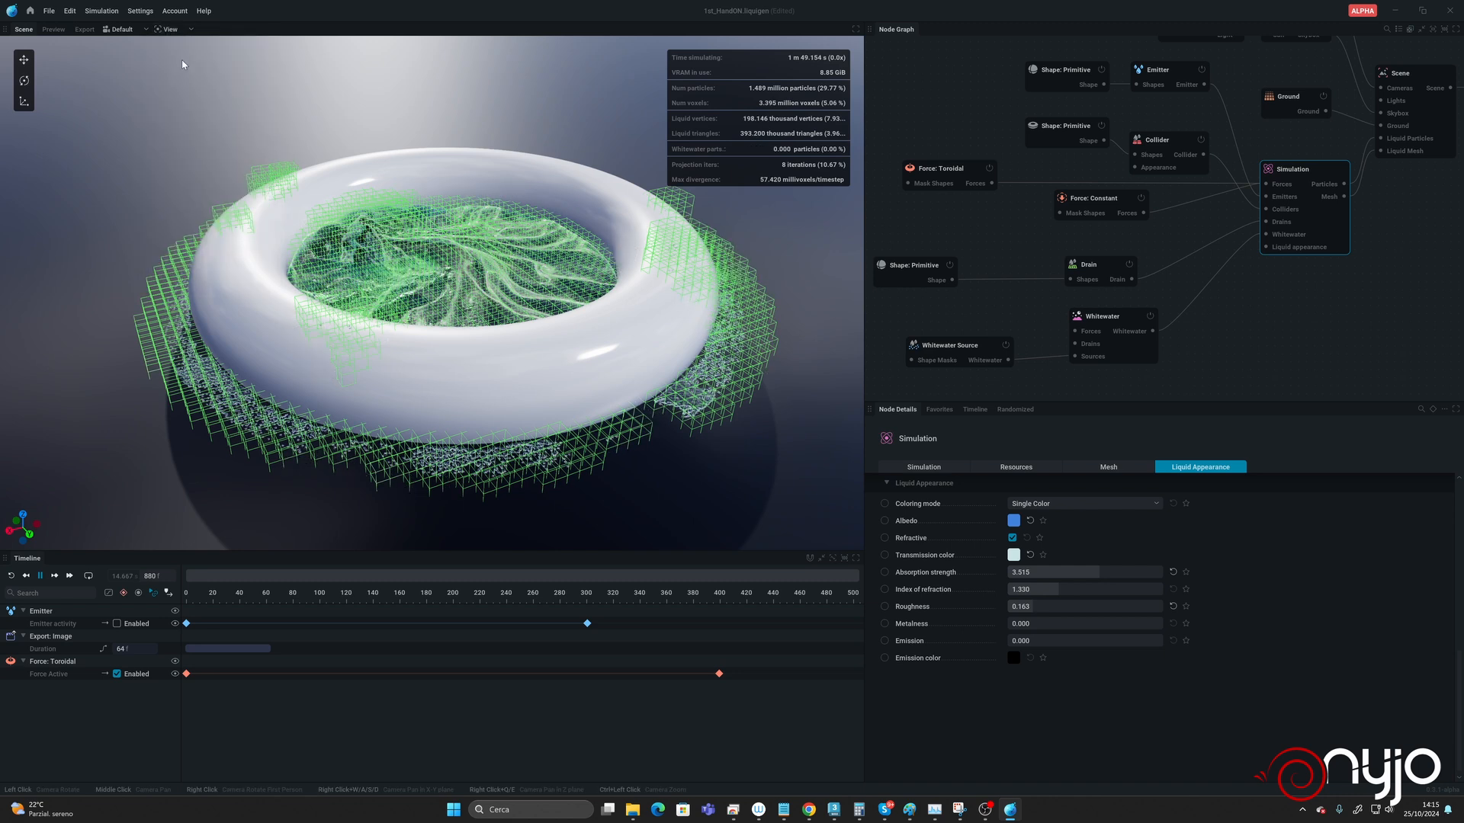
click(174, 31)
click(181, 78)
Step: Display the Whitewater - Trapped Air overlay on the liquid, and turn it off again
click(167, 29)
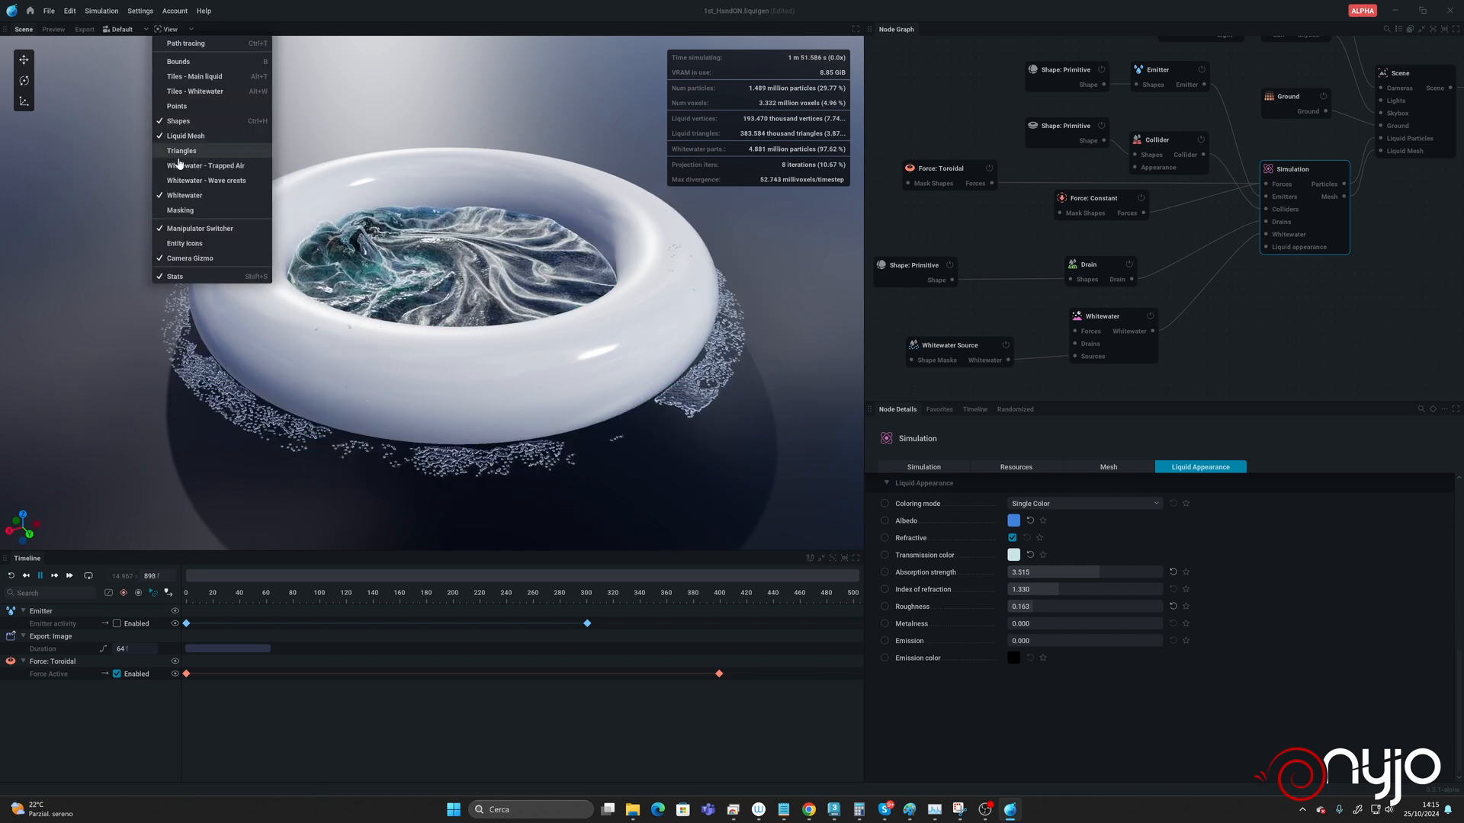
click(236, 169)
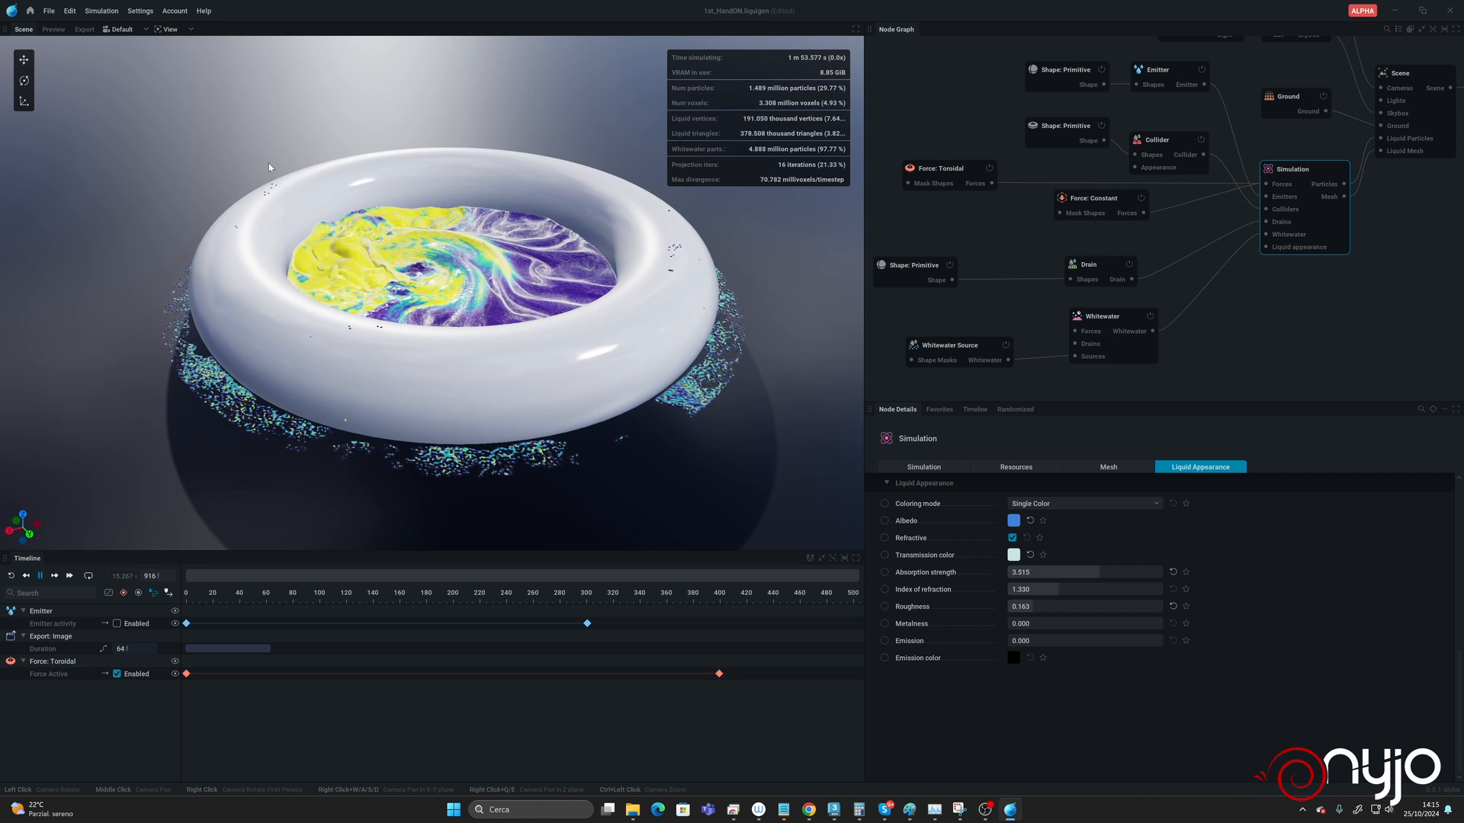
click(171, 30)
click(210, 167)
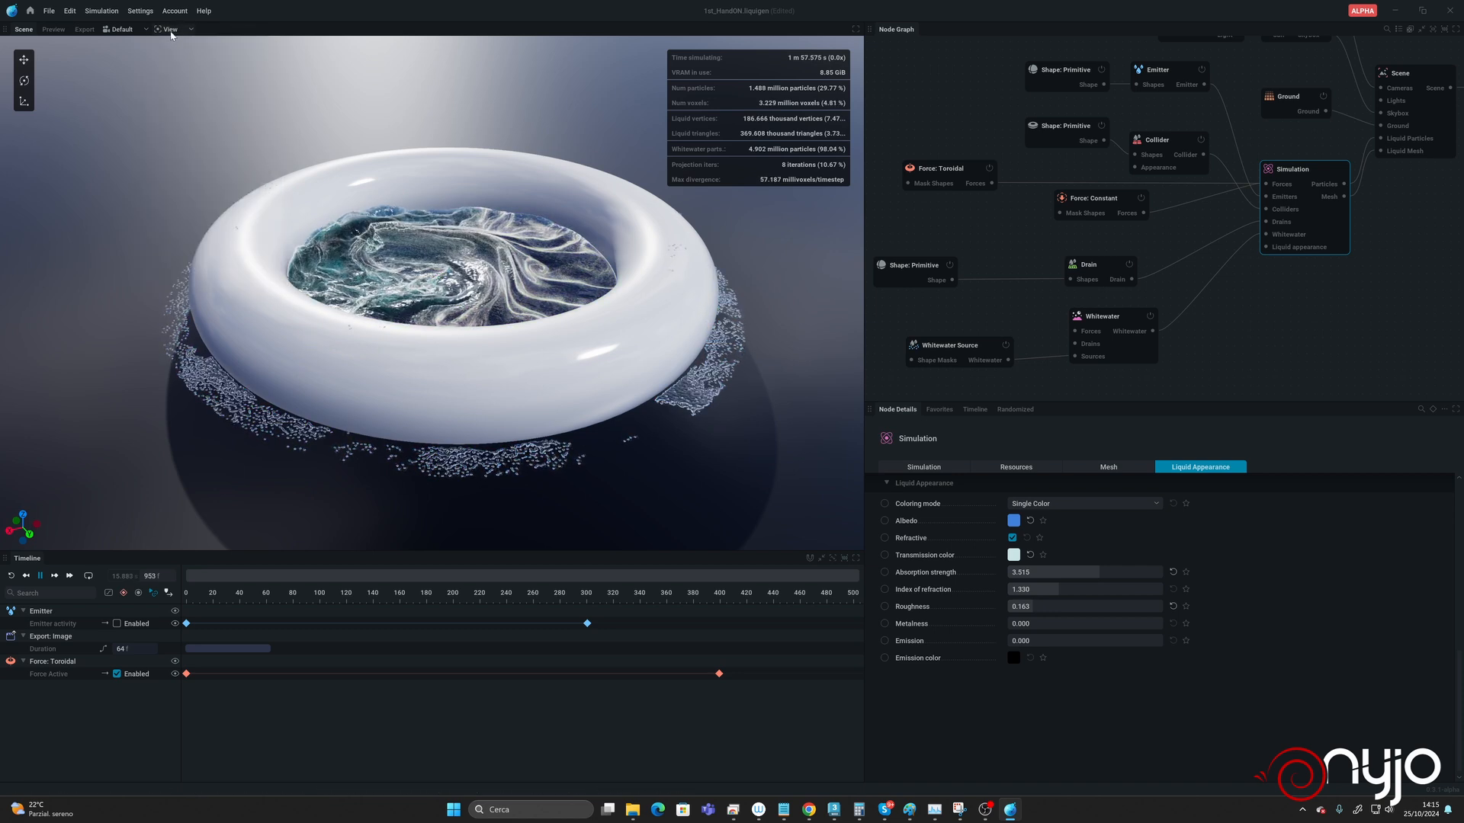
Step: Inspect the Whitewater - Wave crests overlay with and without whitewater, and restore the normal liquid display with whitewater shown
click(169, 30)
click(186, 183)
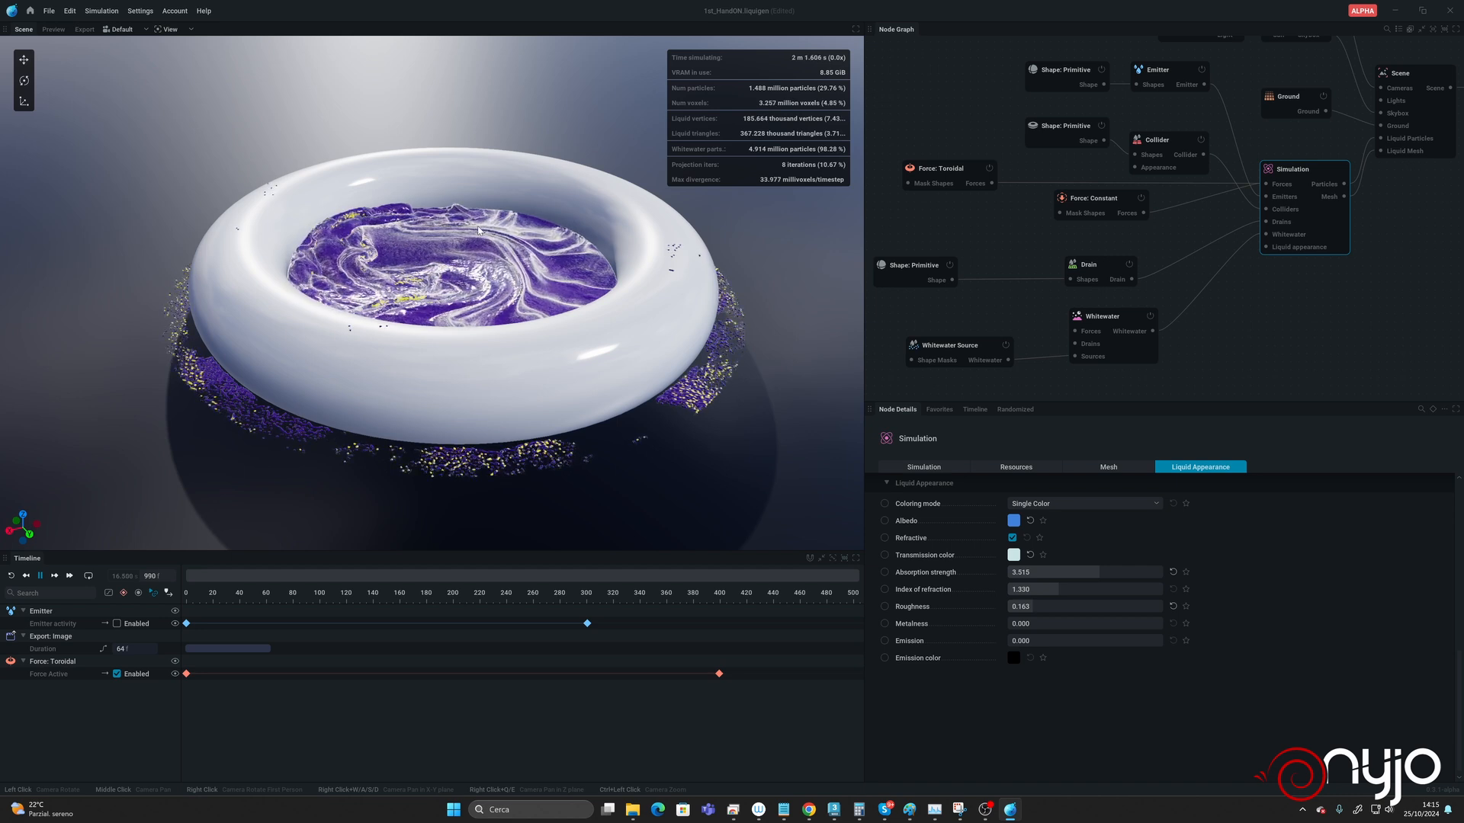
click(163, 29)
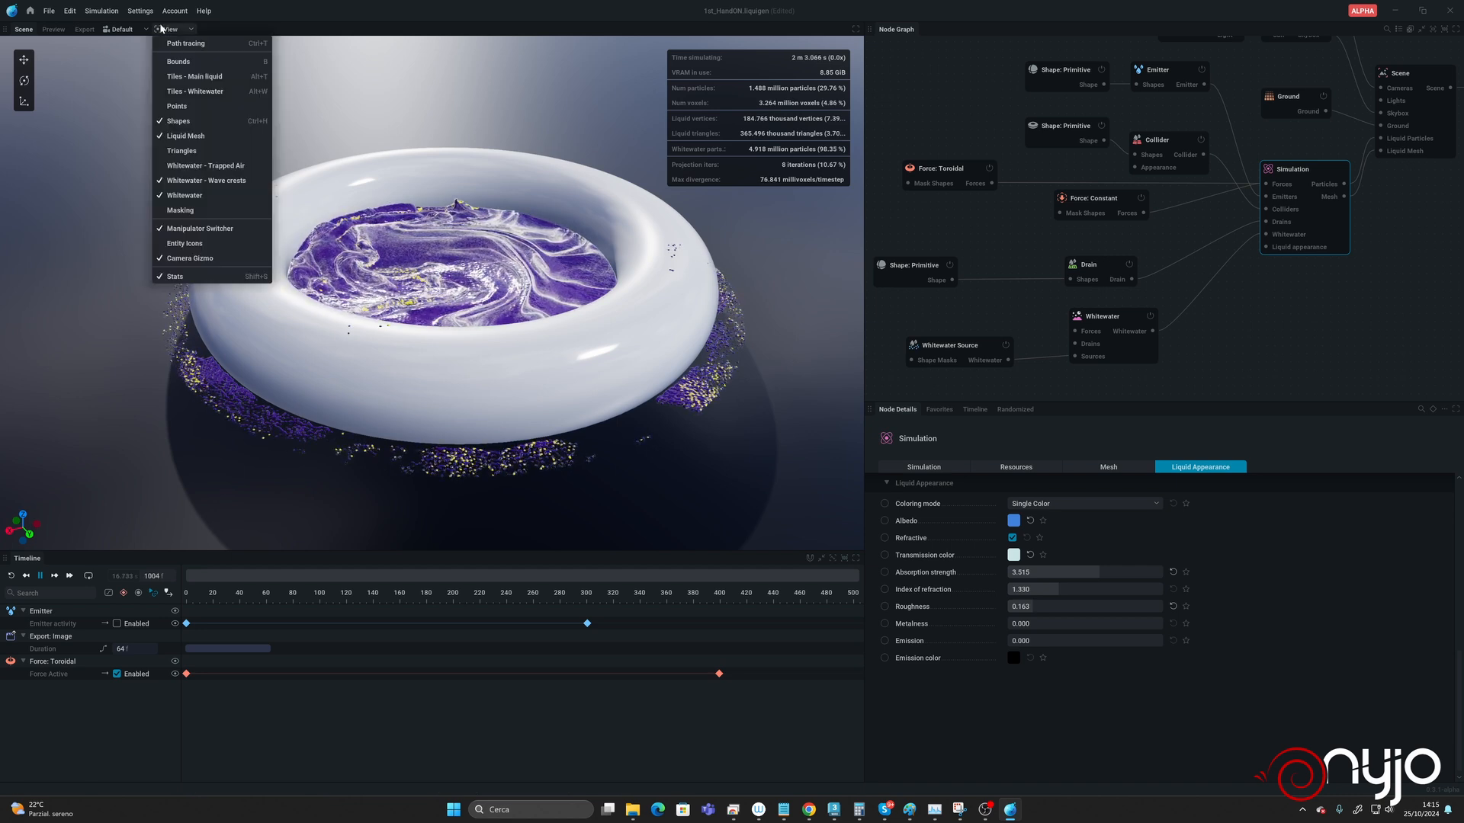
click(199, 195)
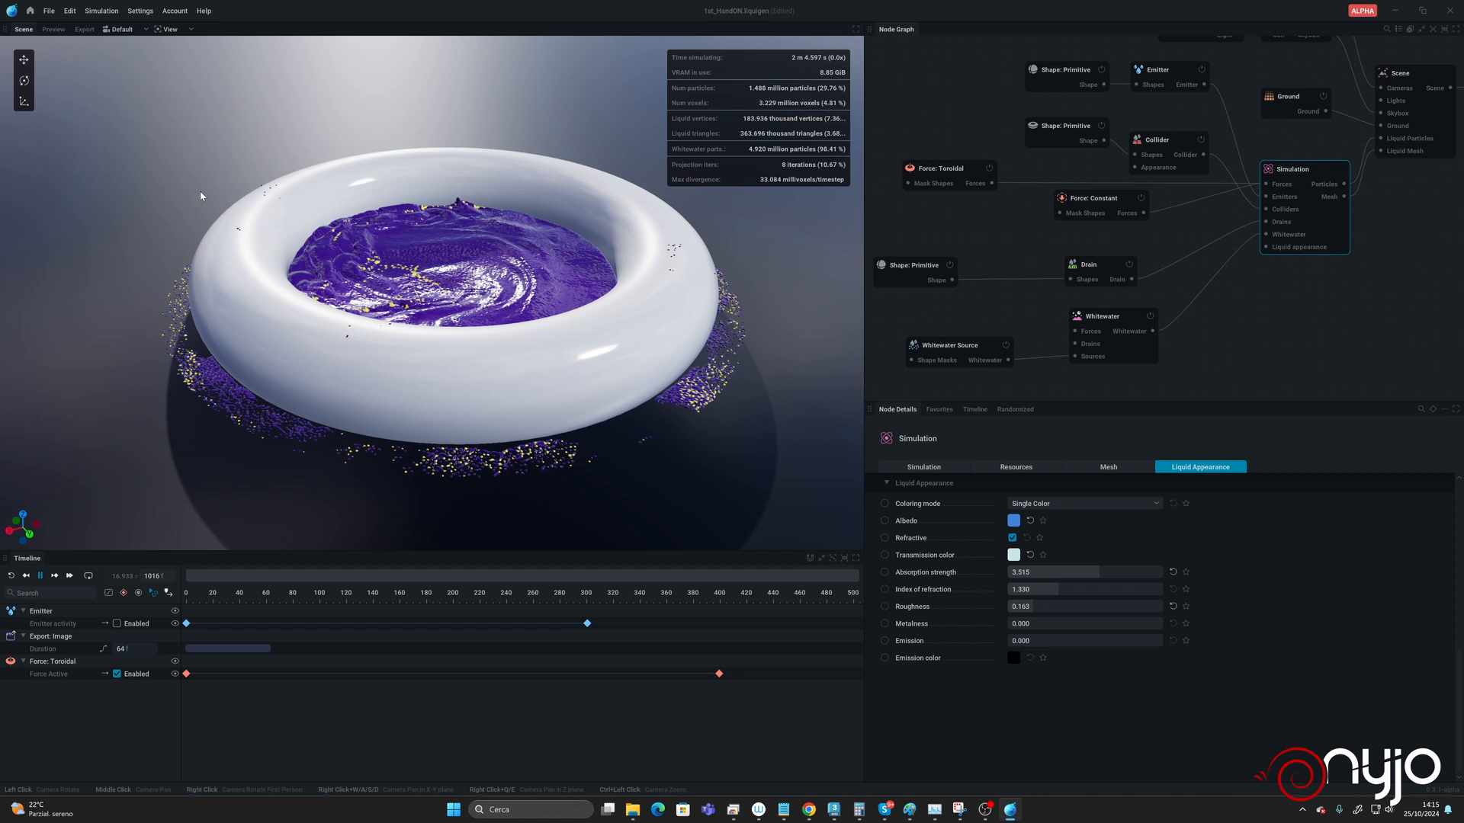
click(169, 29)
click(197, 181)
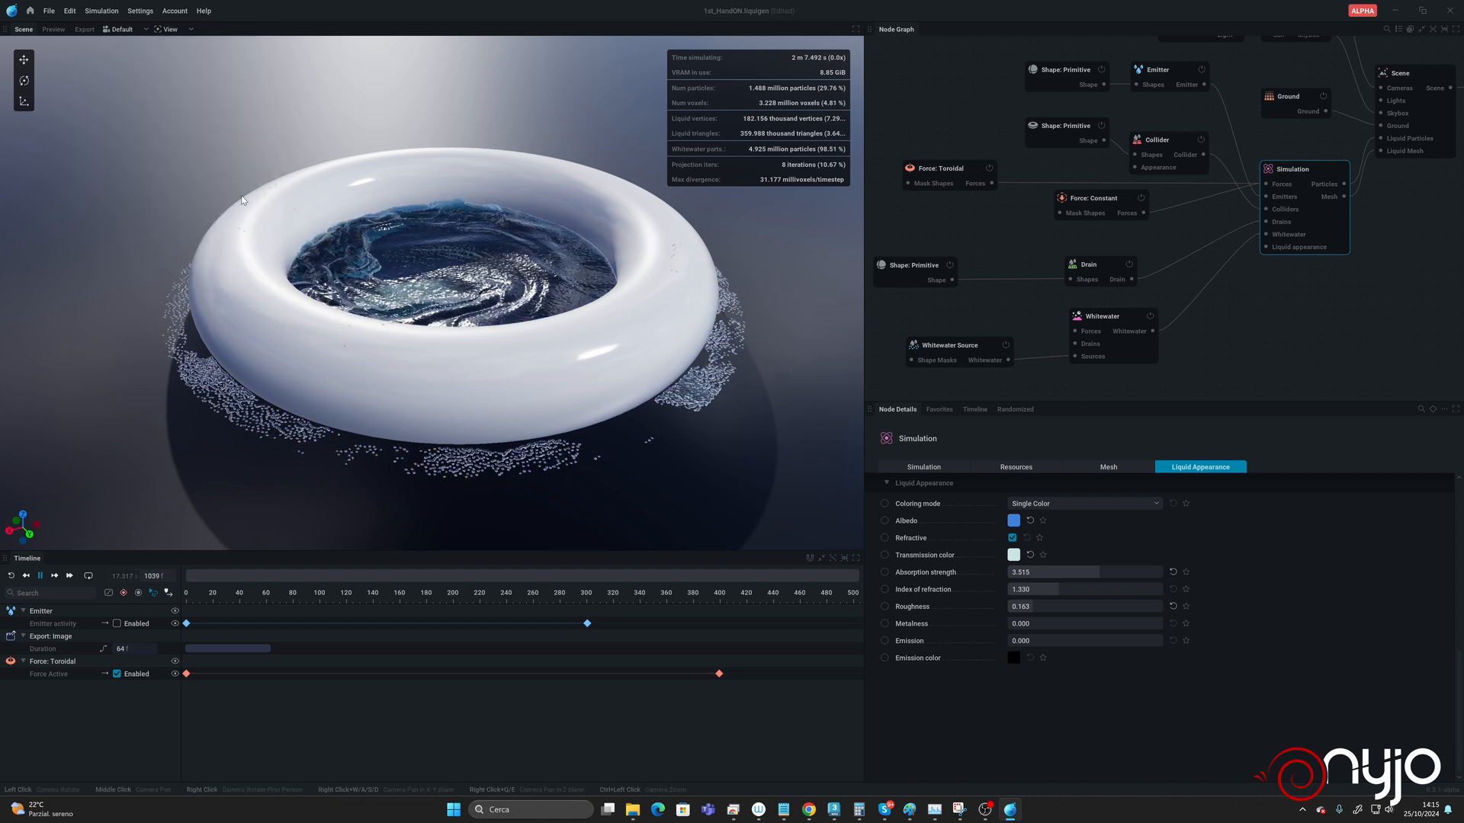
click(166, 29)
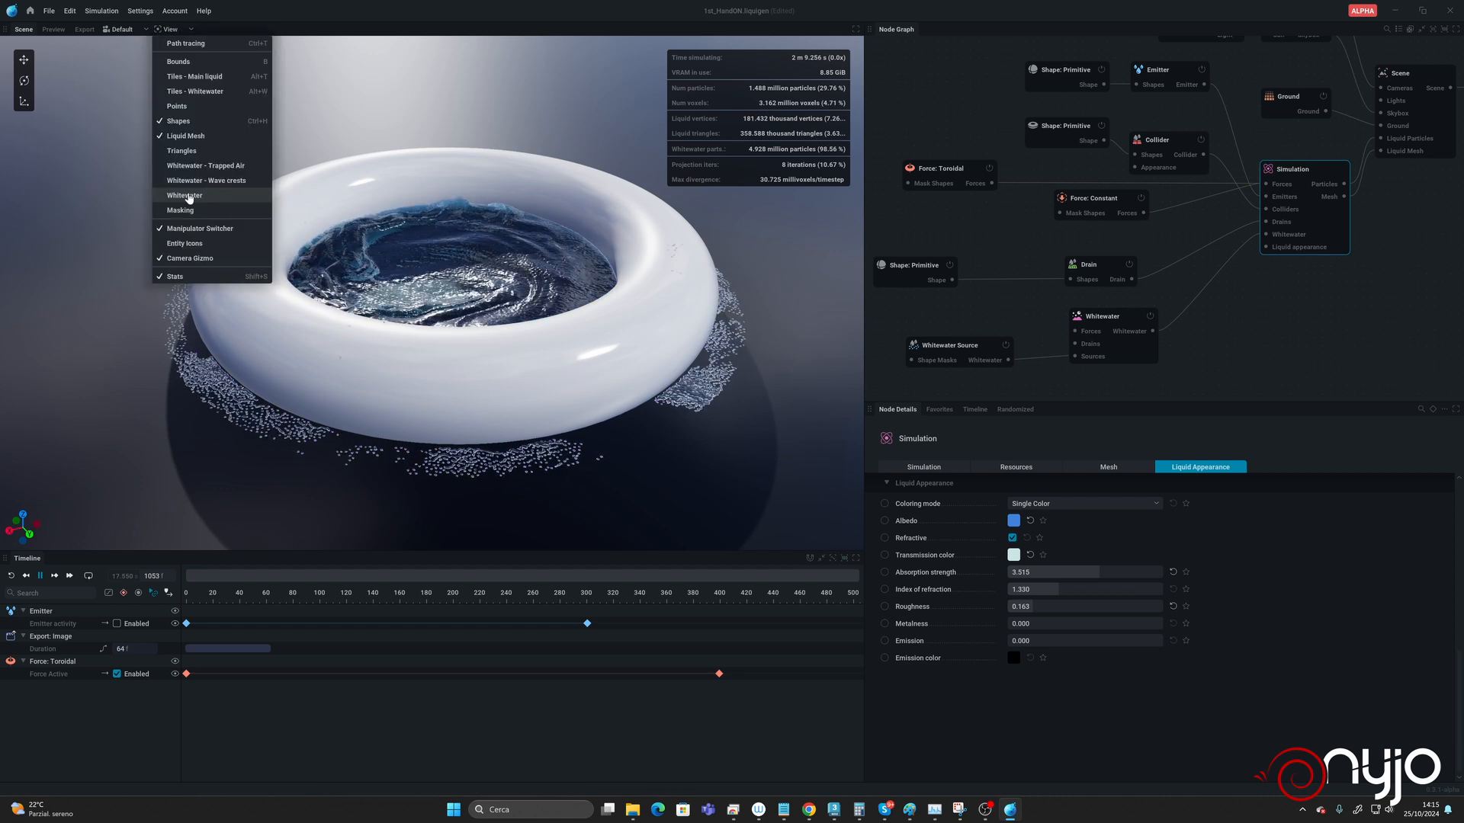
click(188, 197)
click(169, 29)
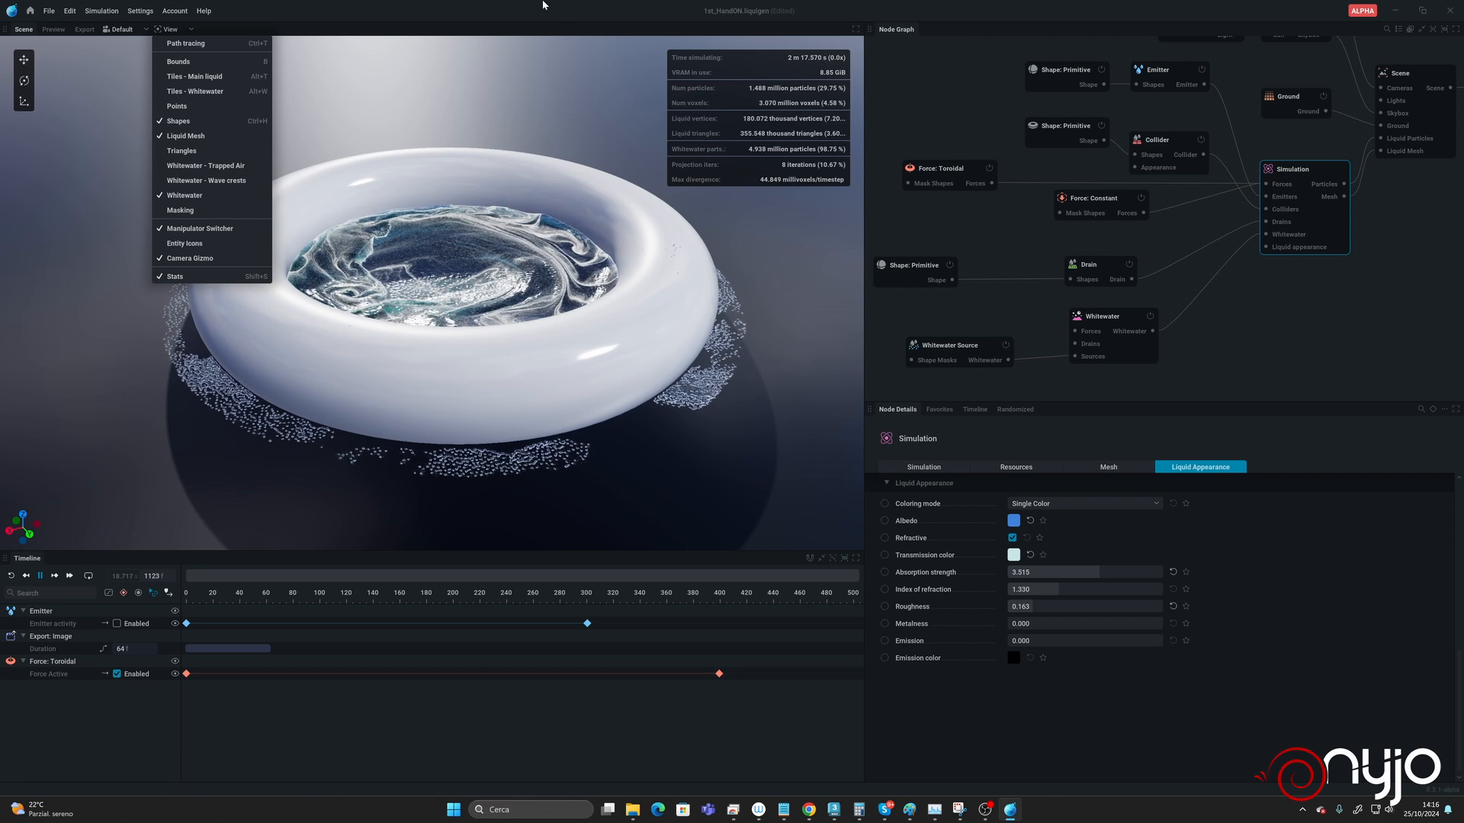
Step: Inspect the swirling foam from above and pause the simulation at about frame 1253
drag(480, 309, 328, 366)
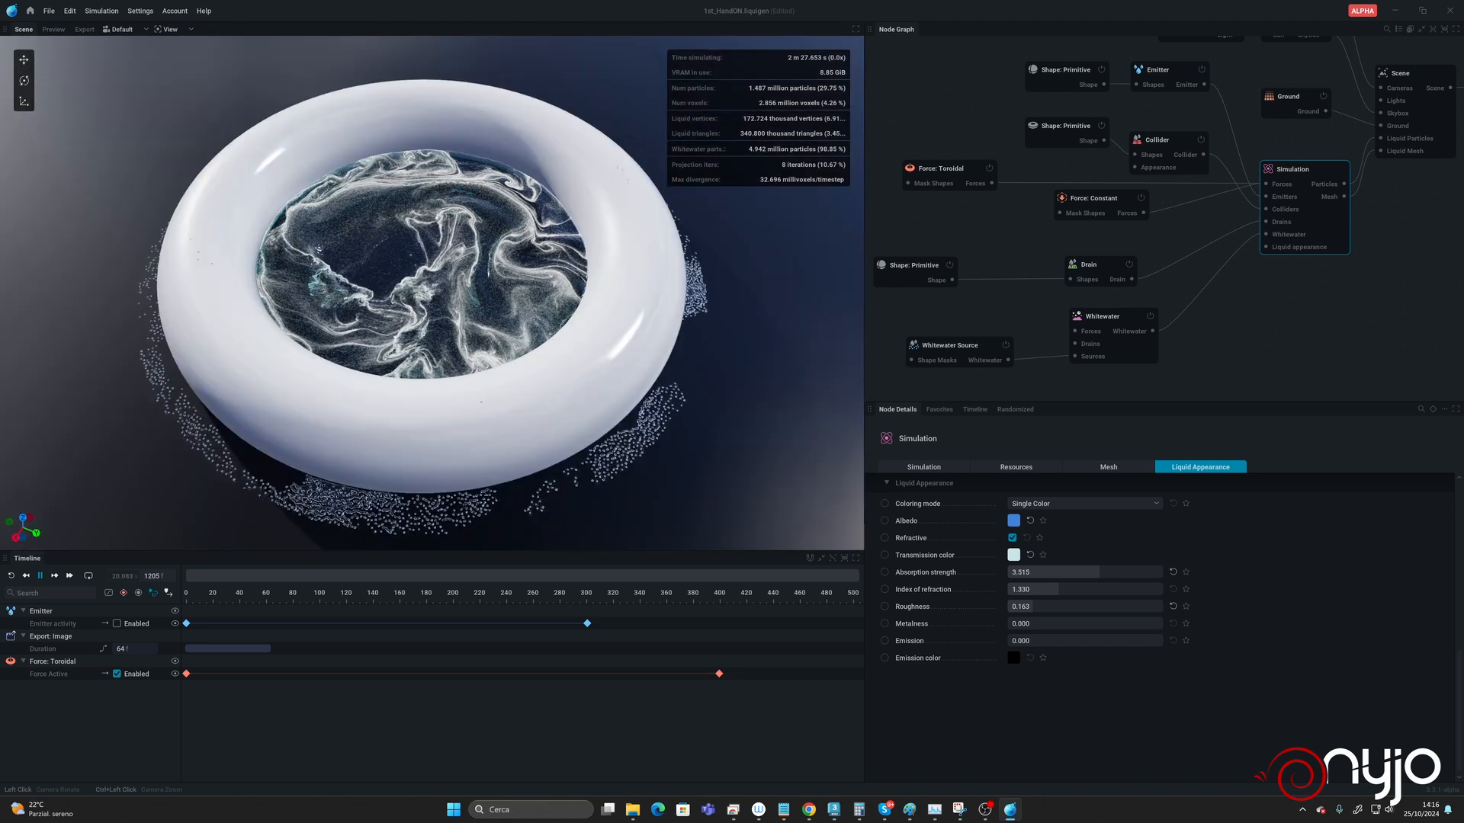
drag(327, 366, 255, 336)
drag(488, 301, 532, 313)
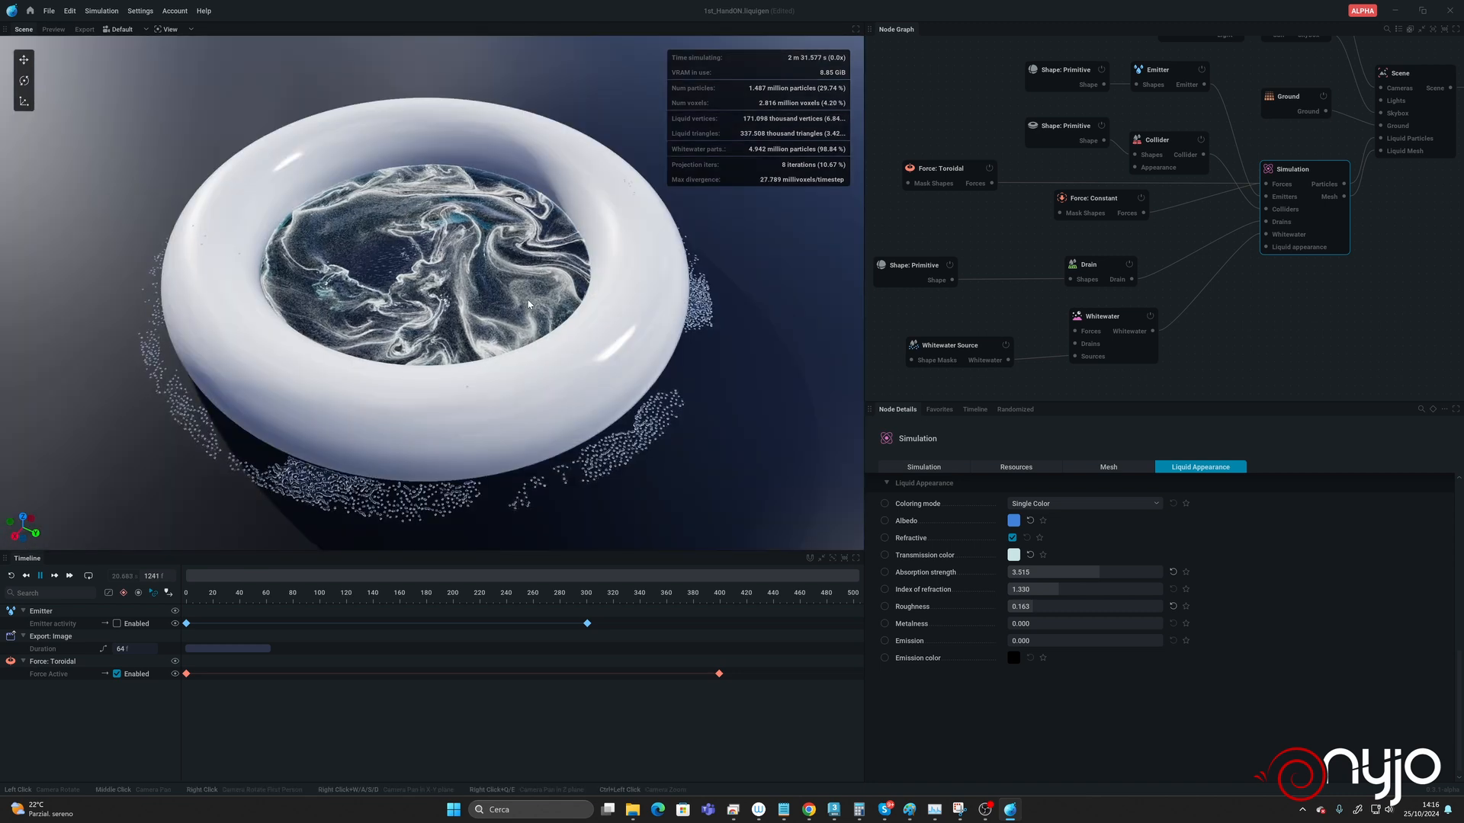
key(space)
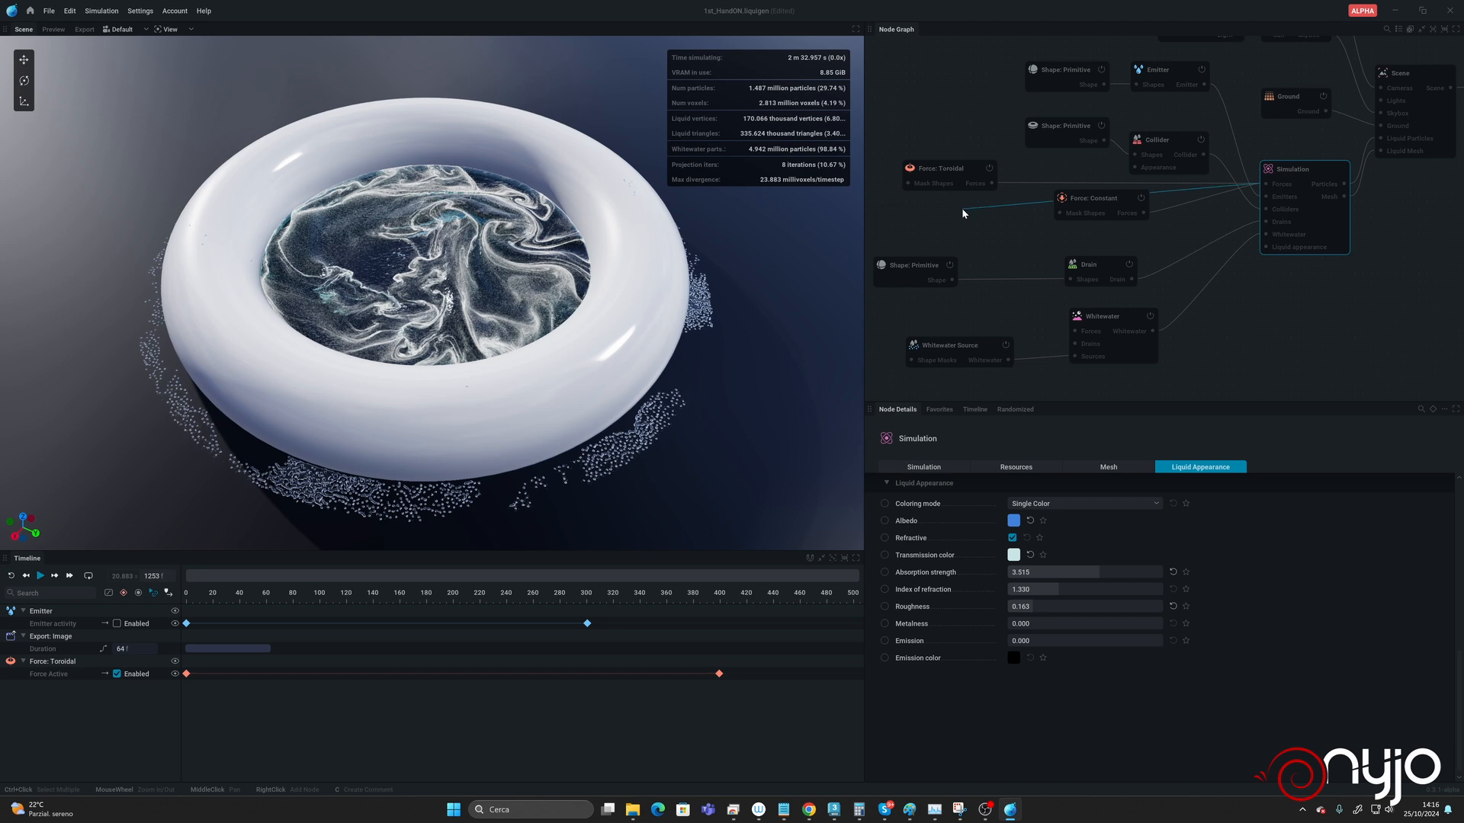
Step: Connect a Force: Turbulence node to the Simulation's Forces input and rerun the simulation from the start to about frame 536
drag(962, 209, 962, 208)
click(936, 291)
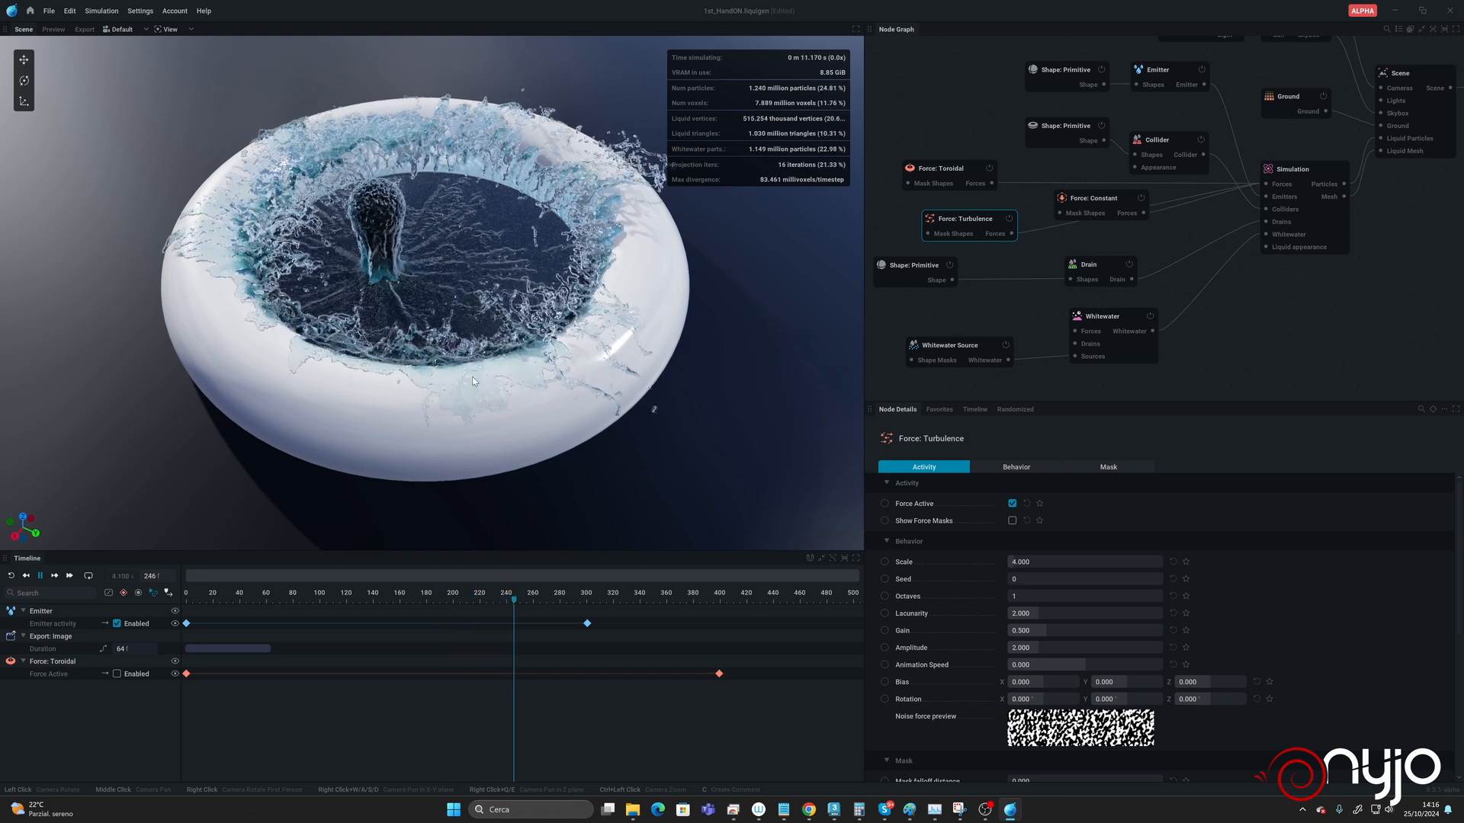
mouse_move(473, 382)
mouse_down()
mouse_move(473, 339)
mouse_move(564, 308)
mouse_move(583, 335)
mouse_move(530, 333)
mouse_move(499, 400)
mouse_move(542, 375)
mouse_move(465, 363)
mouse_up()
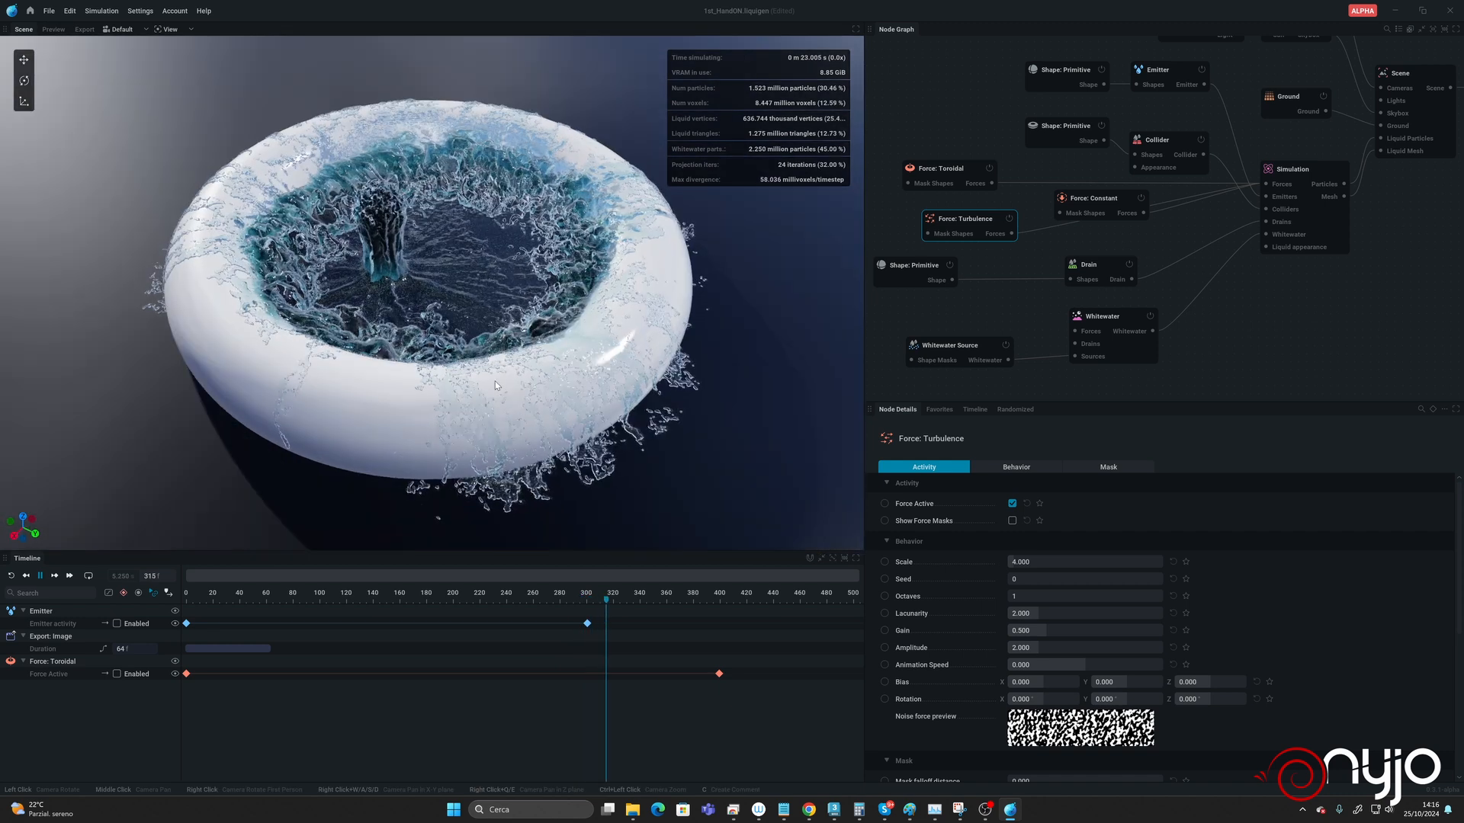
drag(495, 240, 483, 285)
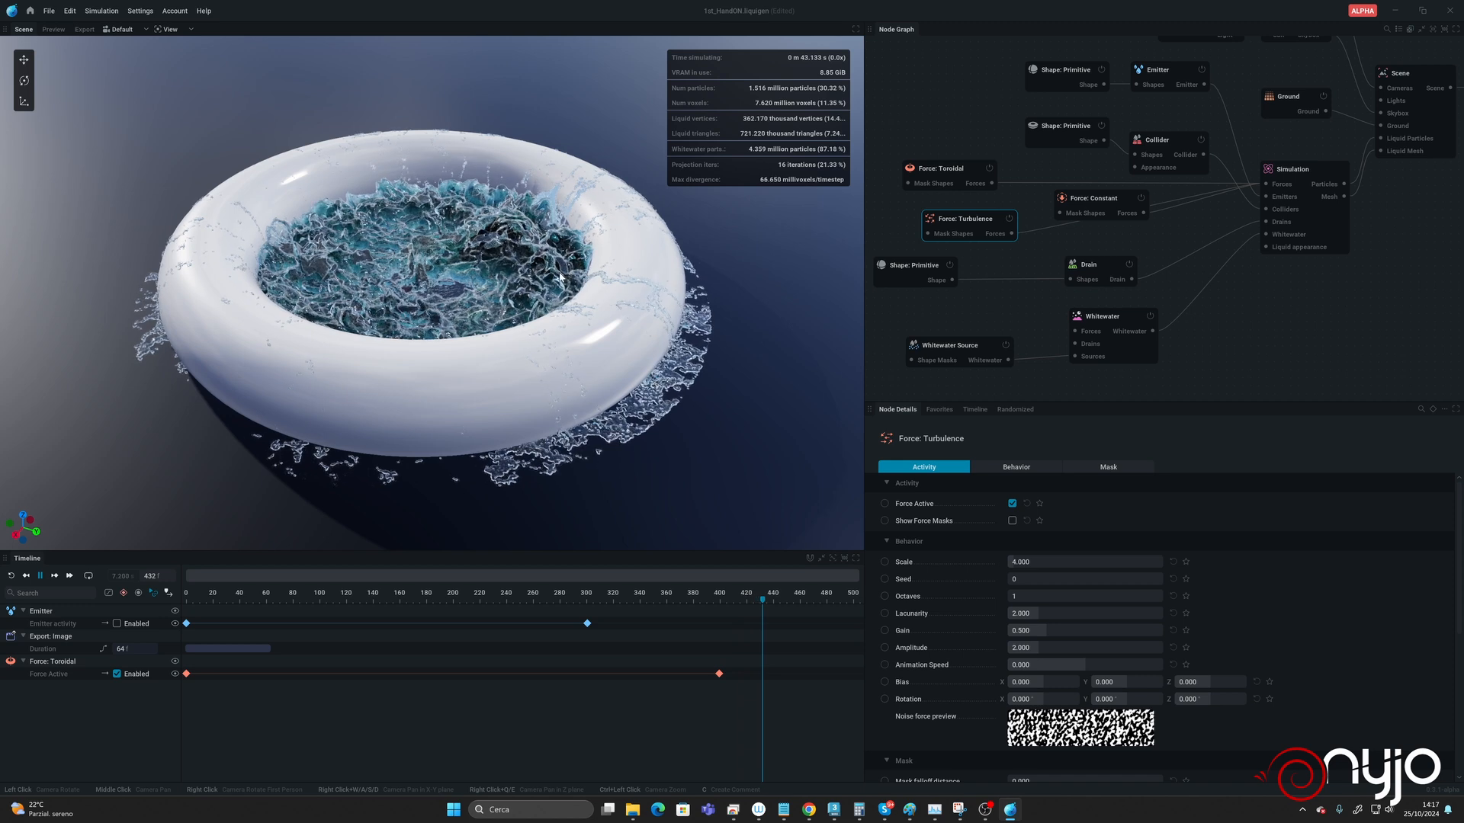
drag(538, 263, 526, 164)
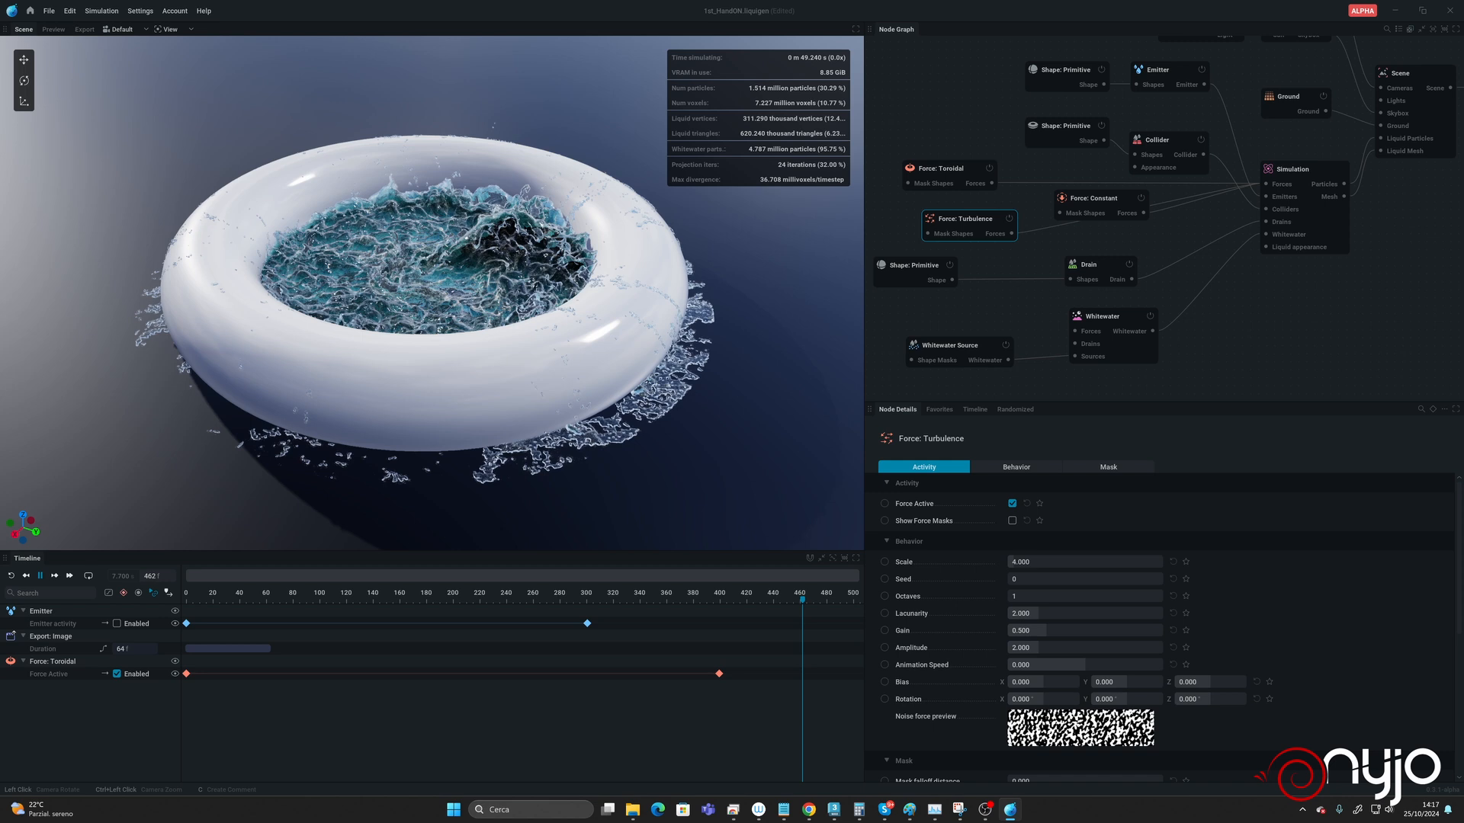
mouse_move(526, 164)
mouse_down()
mouse_move(438, 210)
mouse_move(488, 158)
mouse_move(472, 182)
mouse_move(475, 110)
mouse_move(446, 172)
mouse_move(466, 229)
mouse_move(499, 171)
mouse_up()
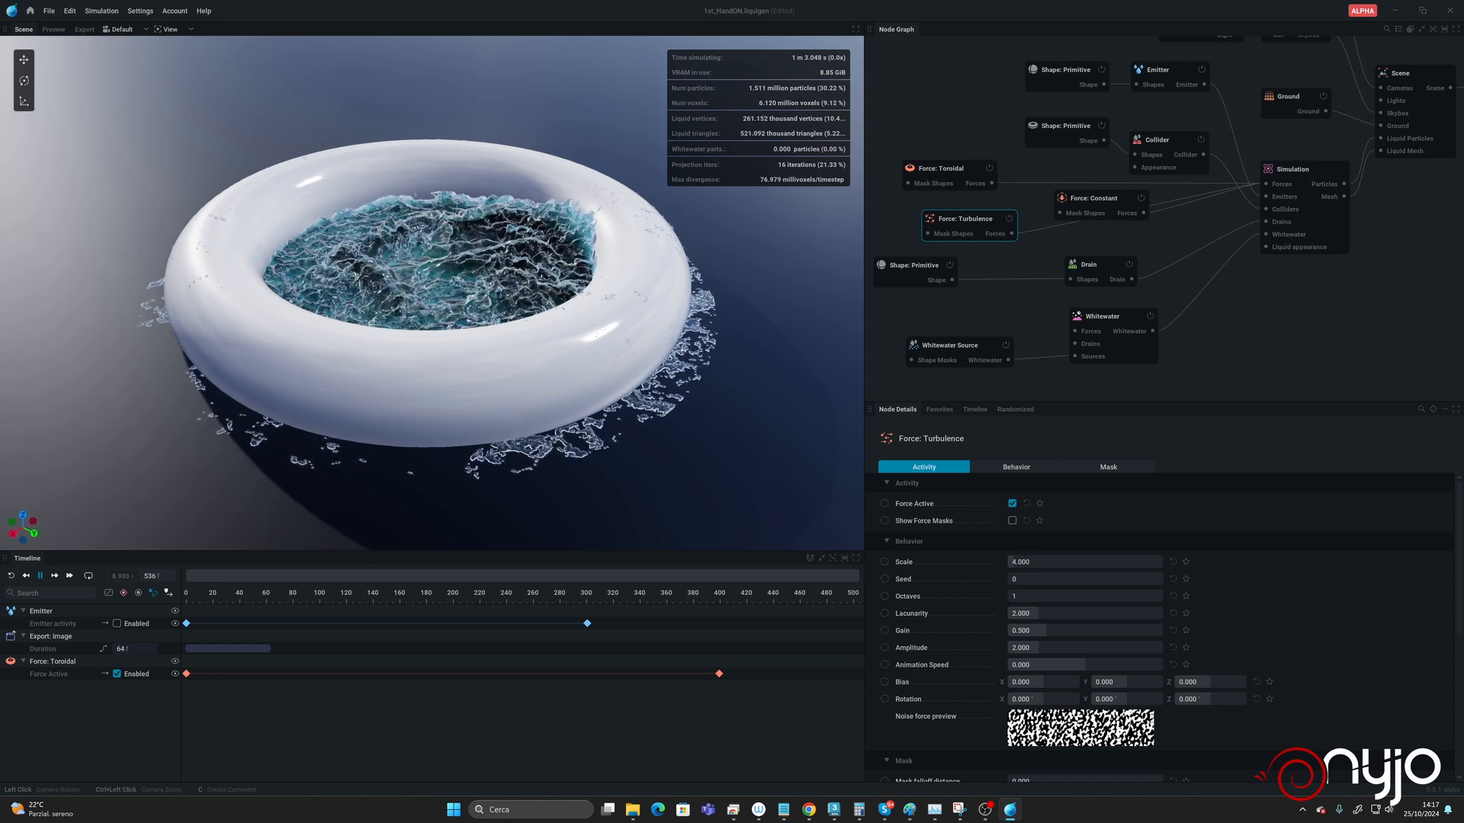
Step: Set the Force: Turbulence node's scale to 6, octaves to 2 and amplitude to 1, and save the project
mouse_move(500, 172)
mouse_down()
mouse_move(347, 286)
mouse_move(495, 179)
mouse_up()
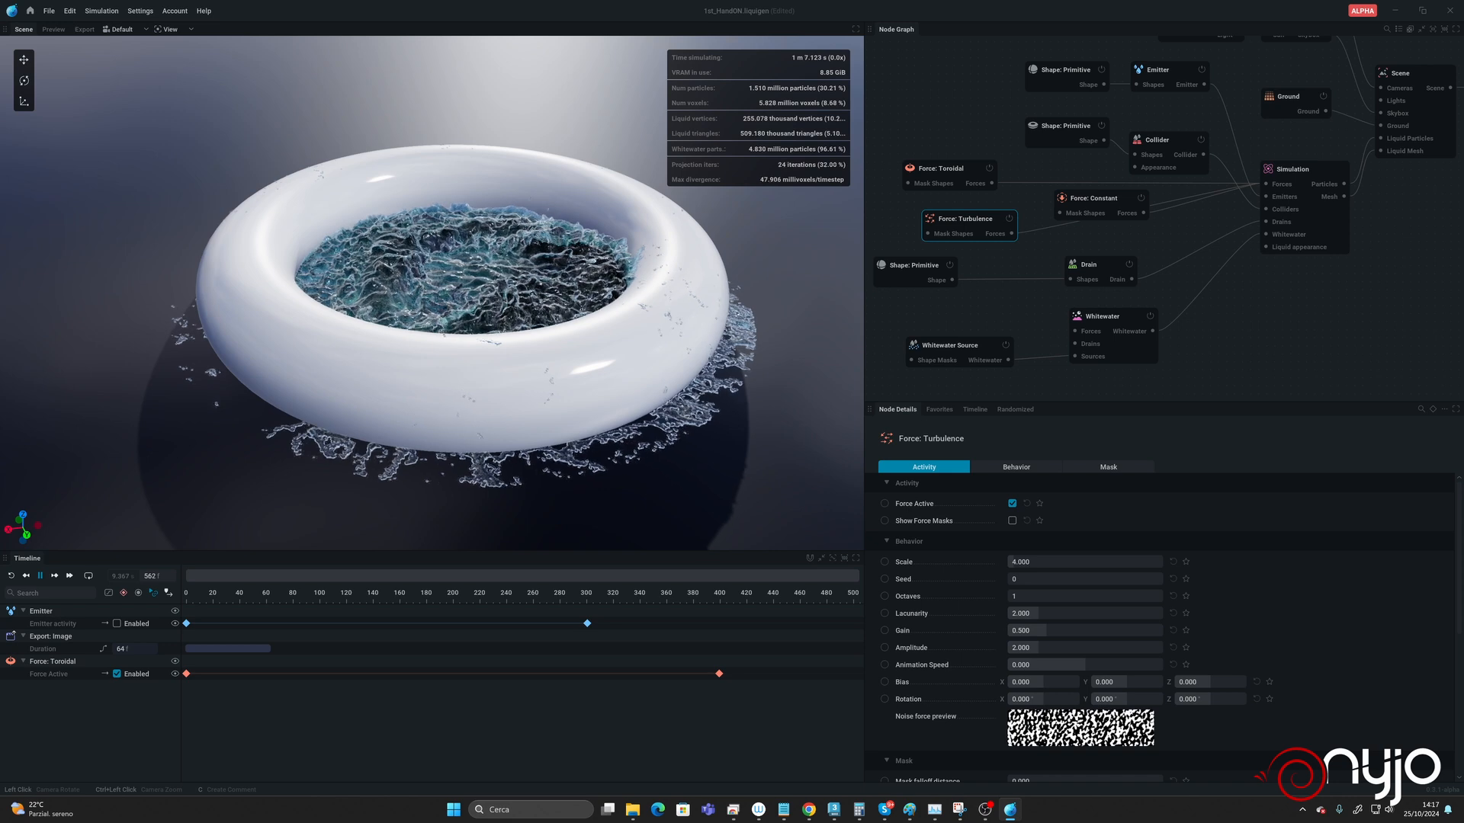
drag(561, 266, 474, 296)
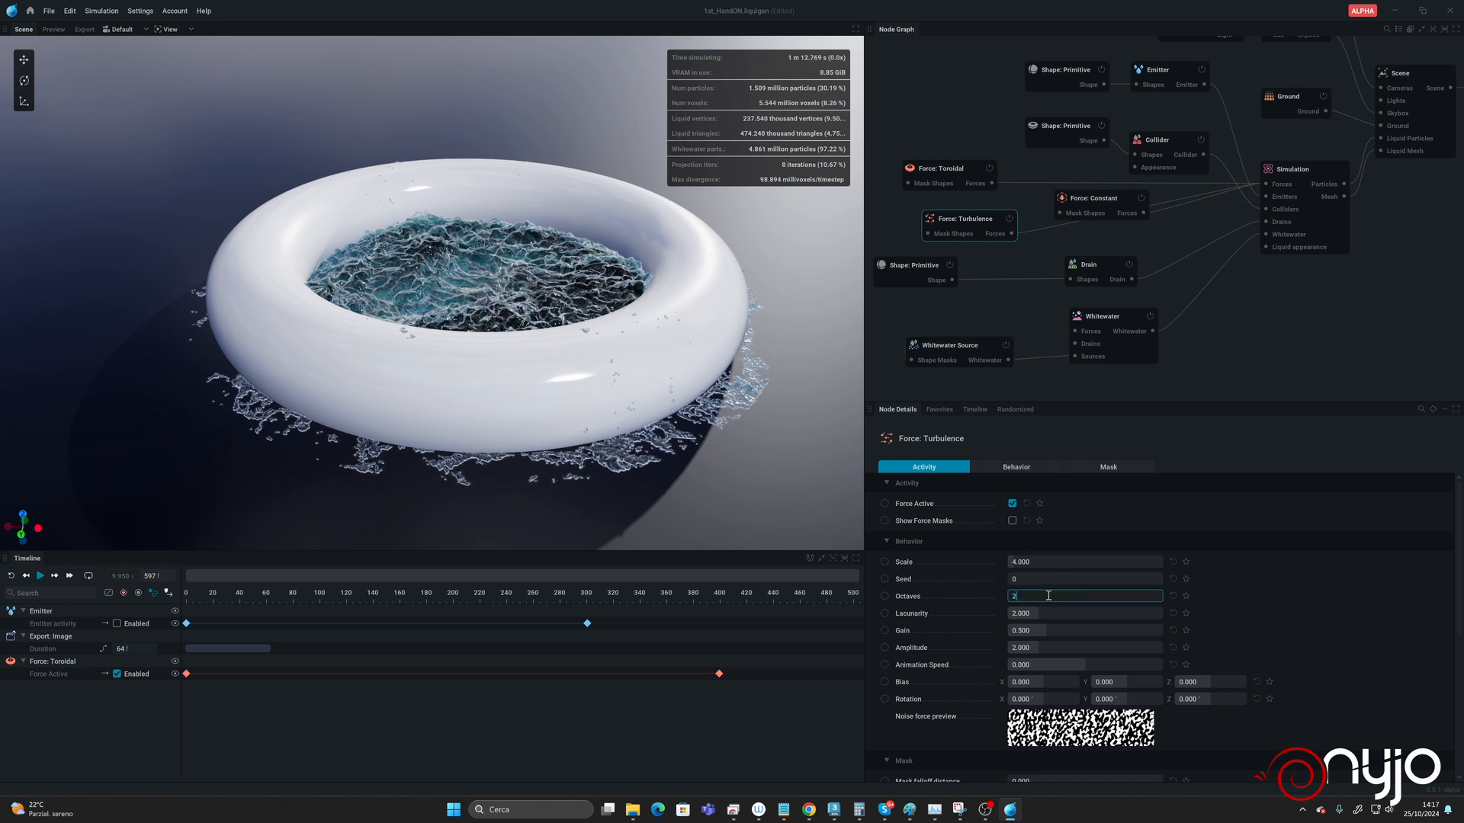
click(1042, 563)
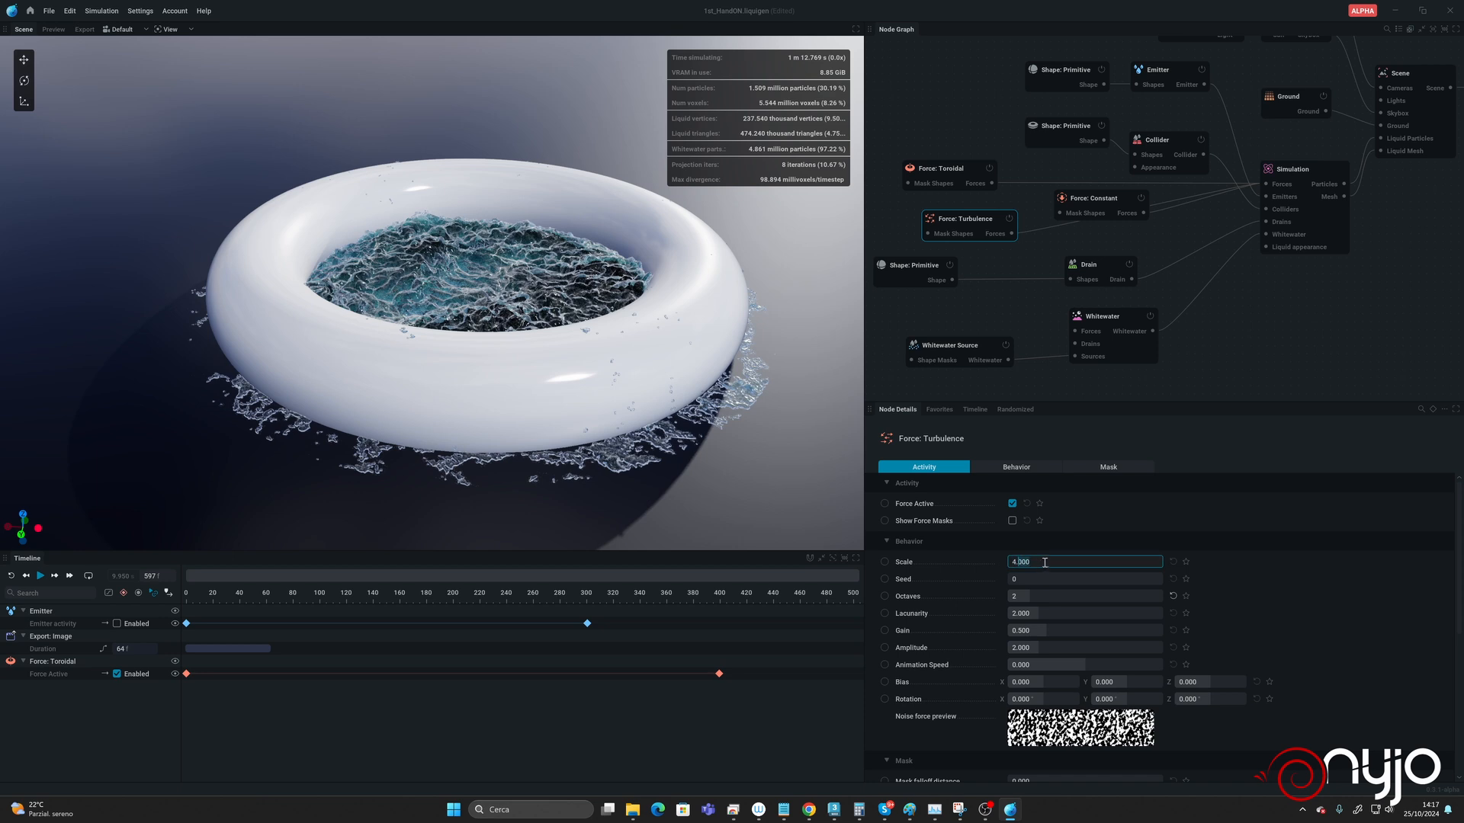
click(1052, 647)
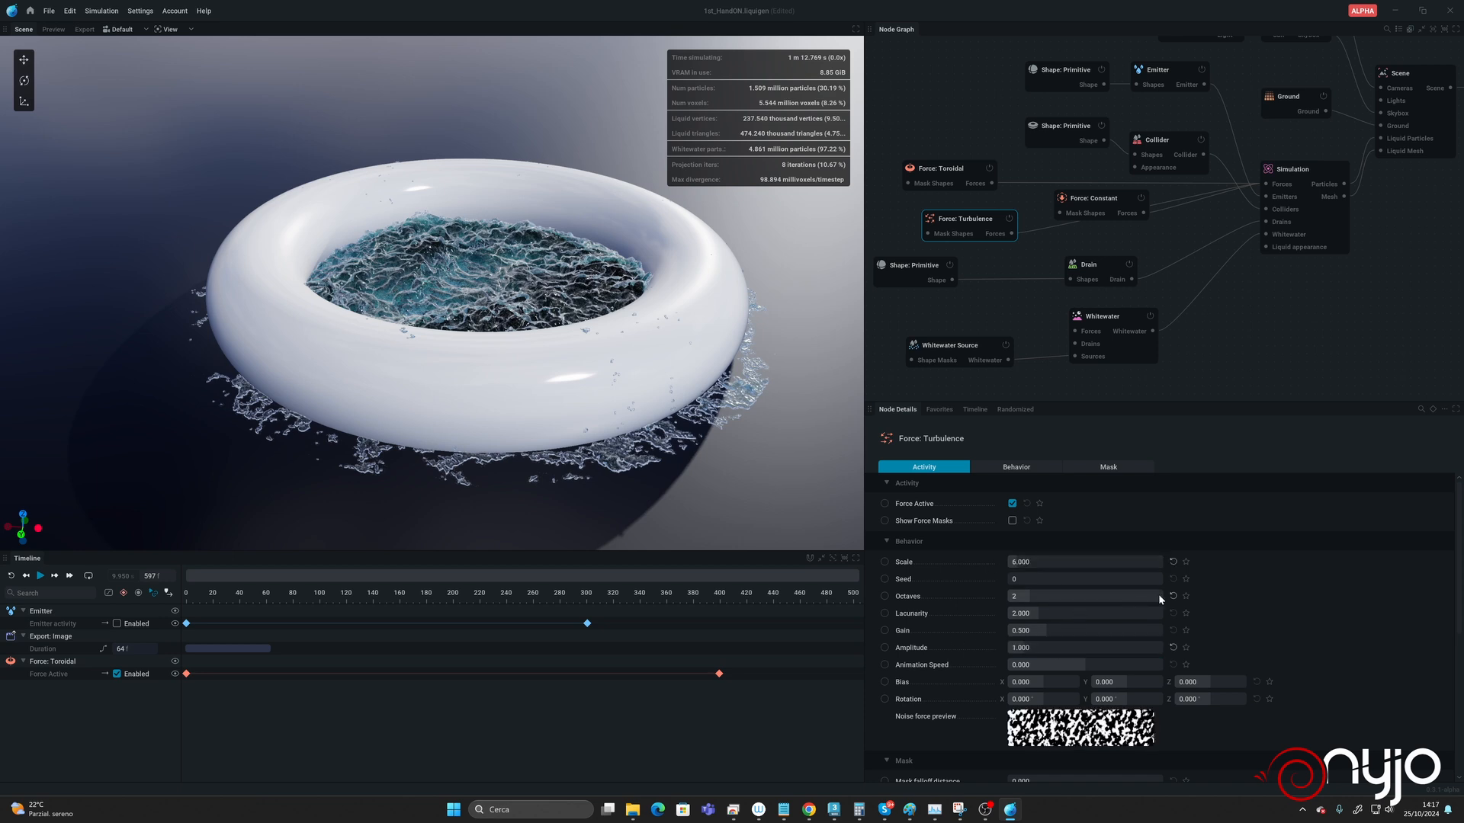
click(49, 12)
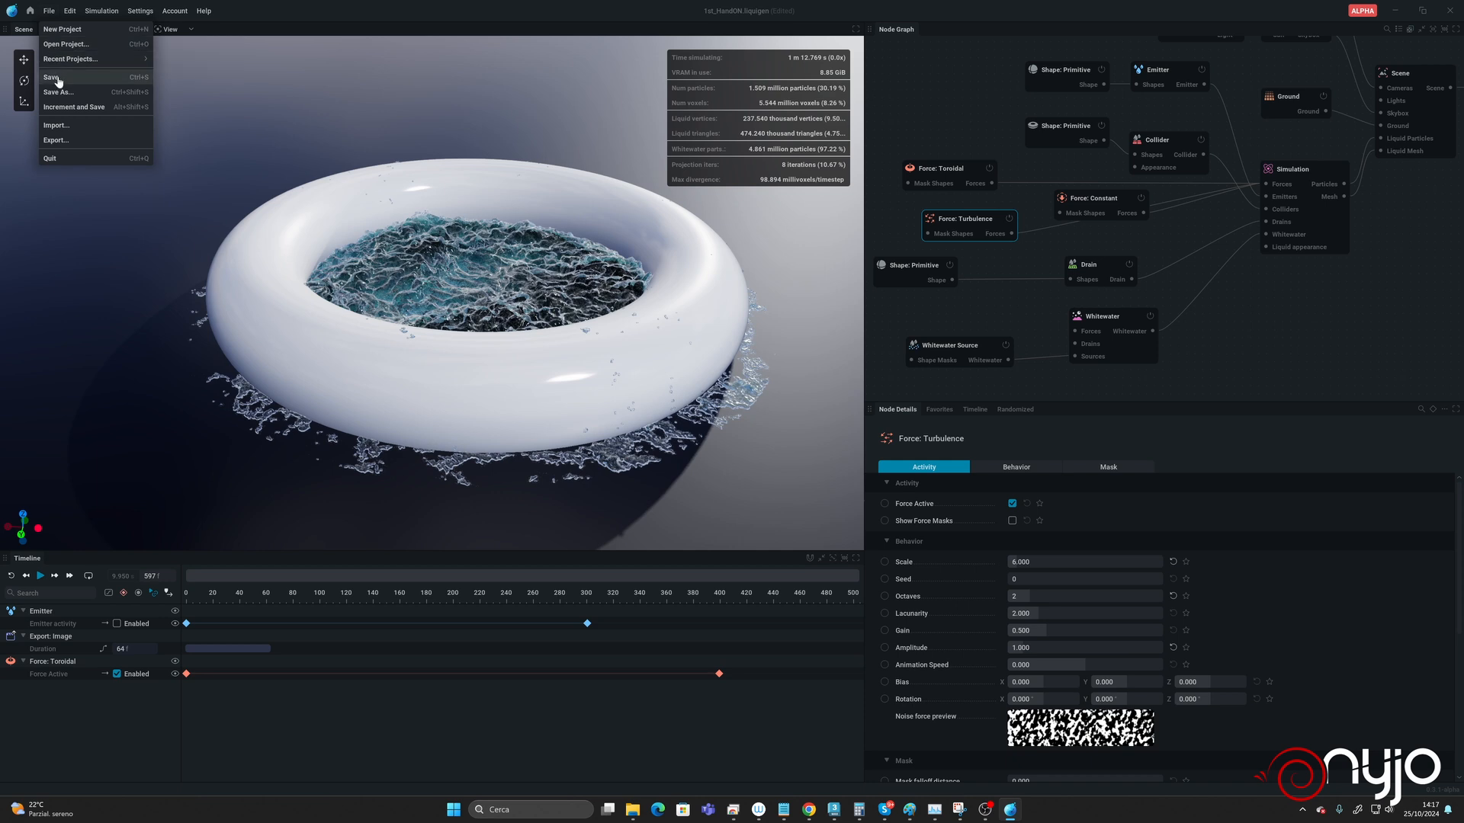
click(54, 78)
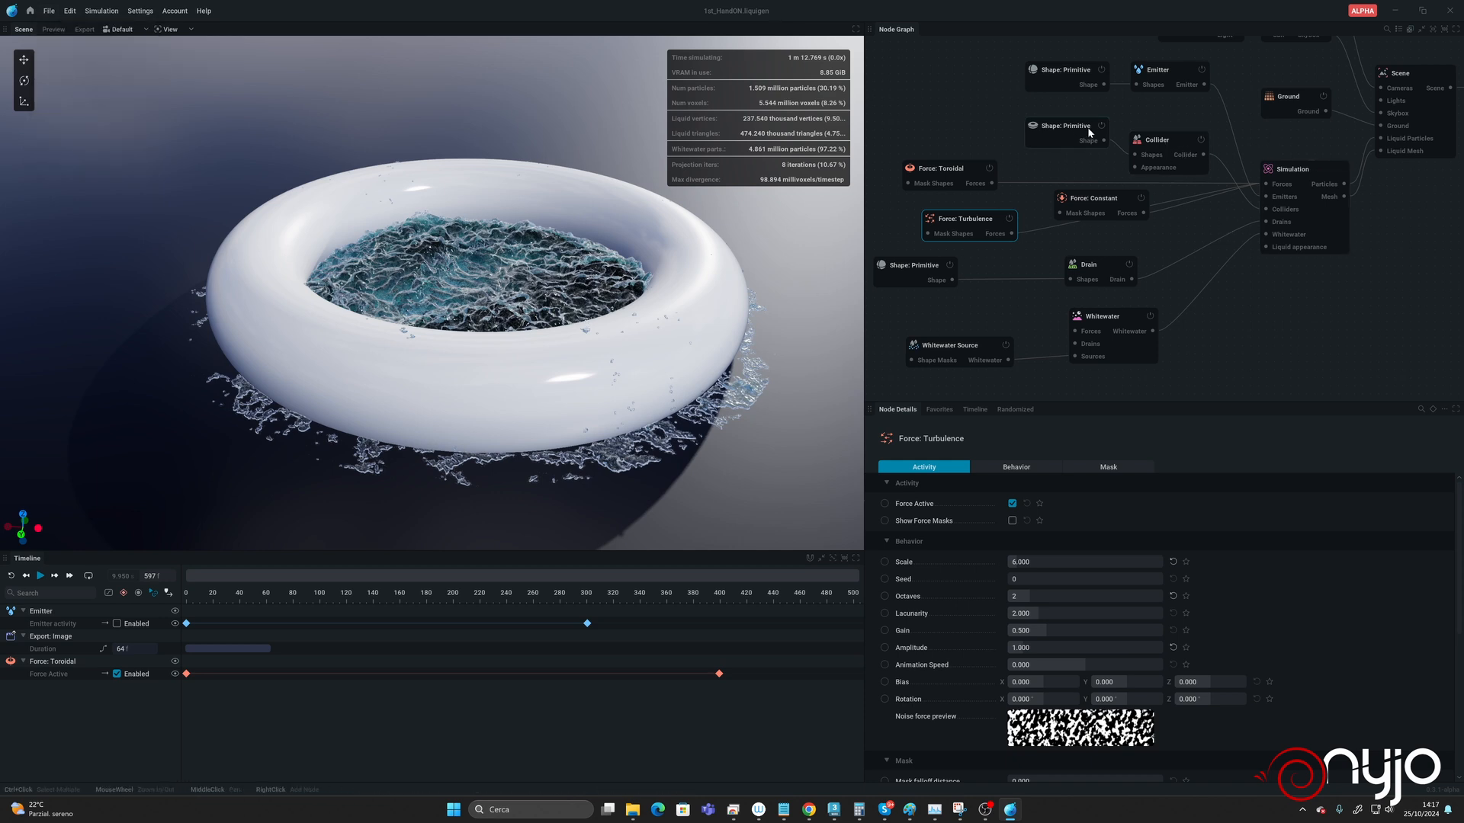
Step: Set the Emitter's volume flow rate to 2 and rerun the simulation from the start to about frame 260
click(1161, 140)
click(1166, 76)
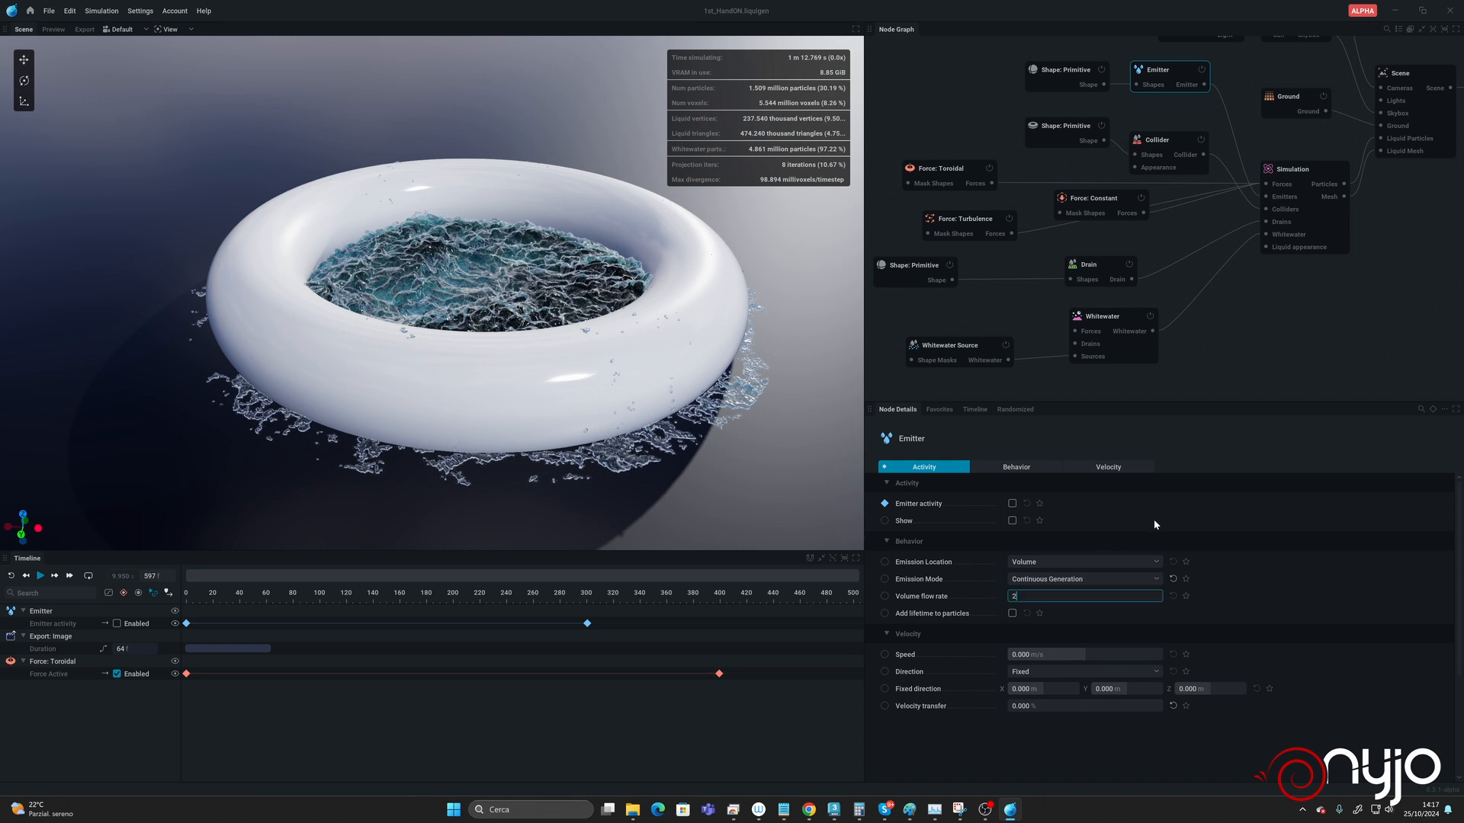
click(10, 576)
click(40, 576)
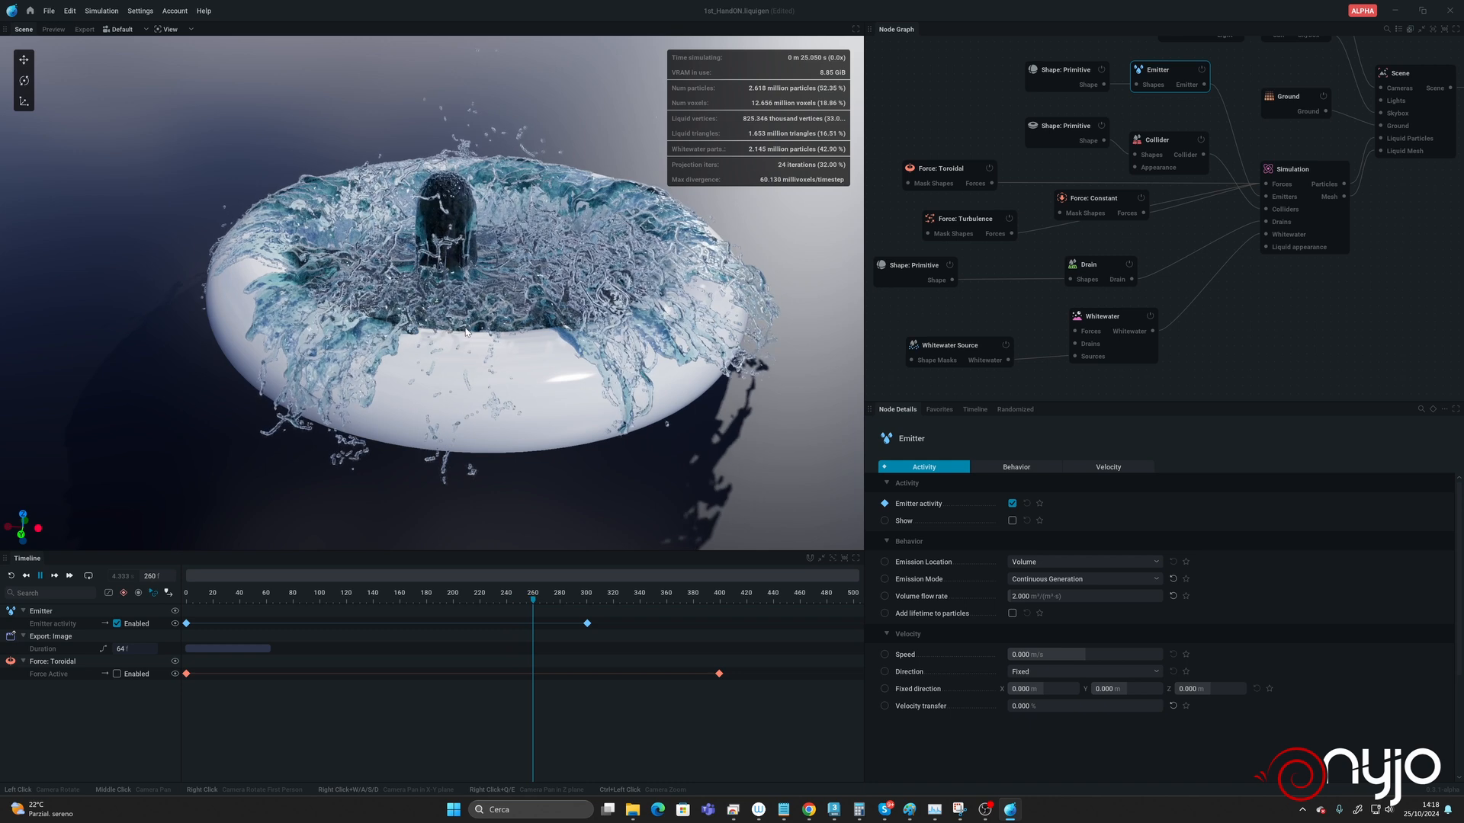
Step: Set the Simulation mesh's SDF smoothing to about 0.433, enable Generate SDF on smoothing, and continue the simulation to about frame 387
click(1285, 173)
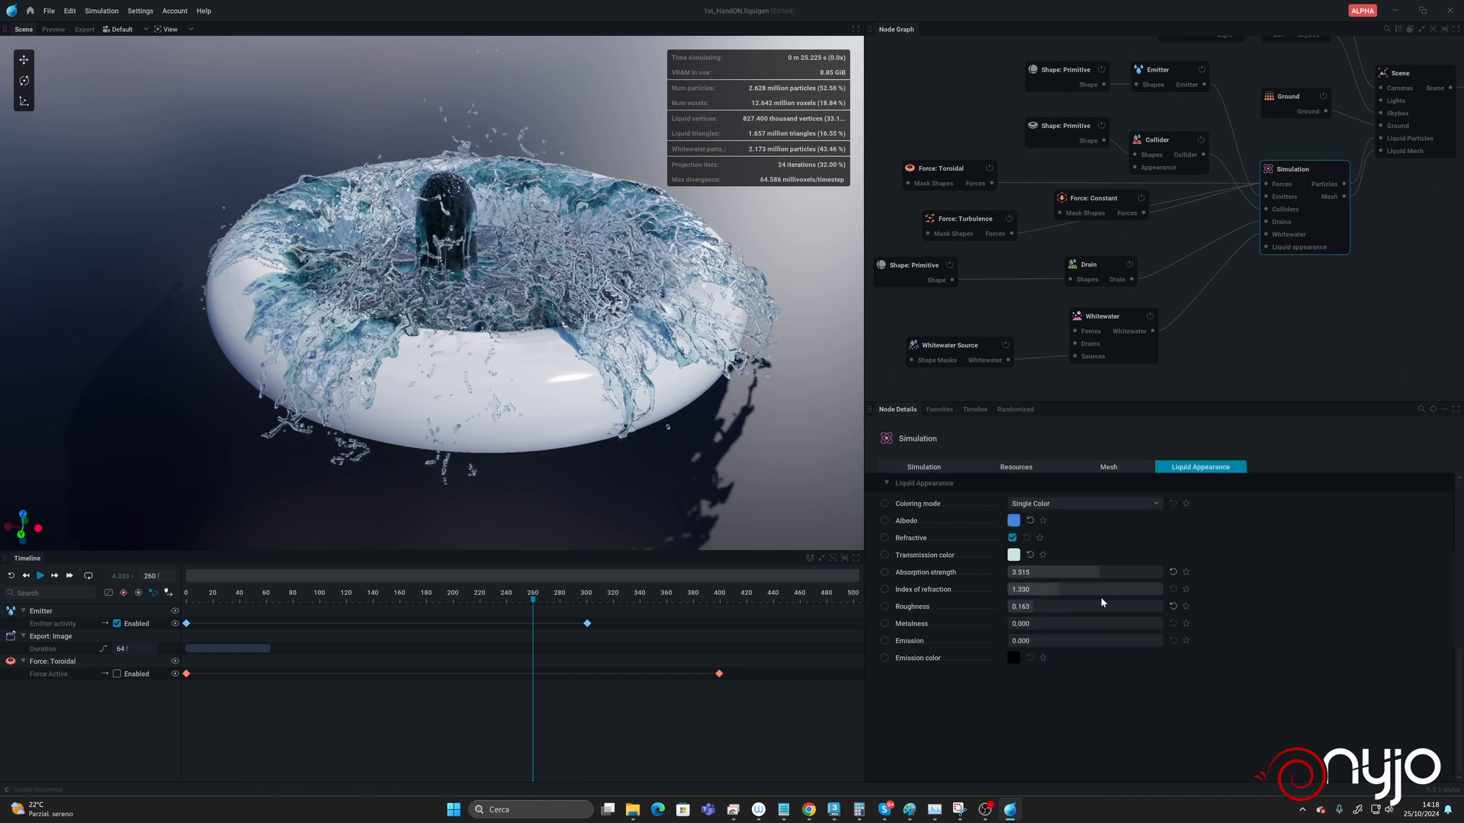
click(1110, 468)
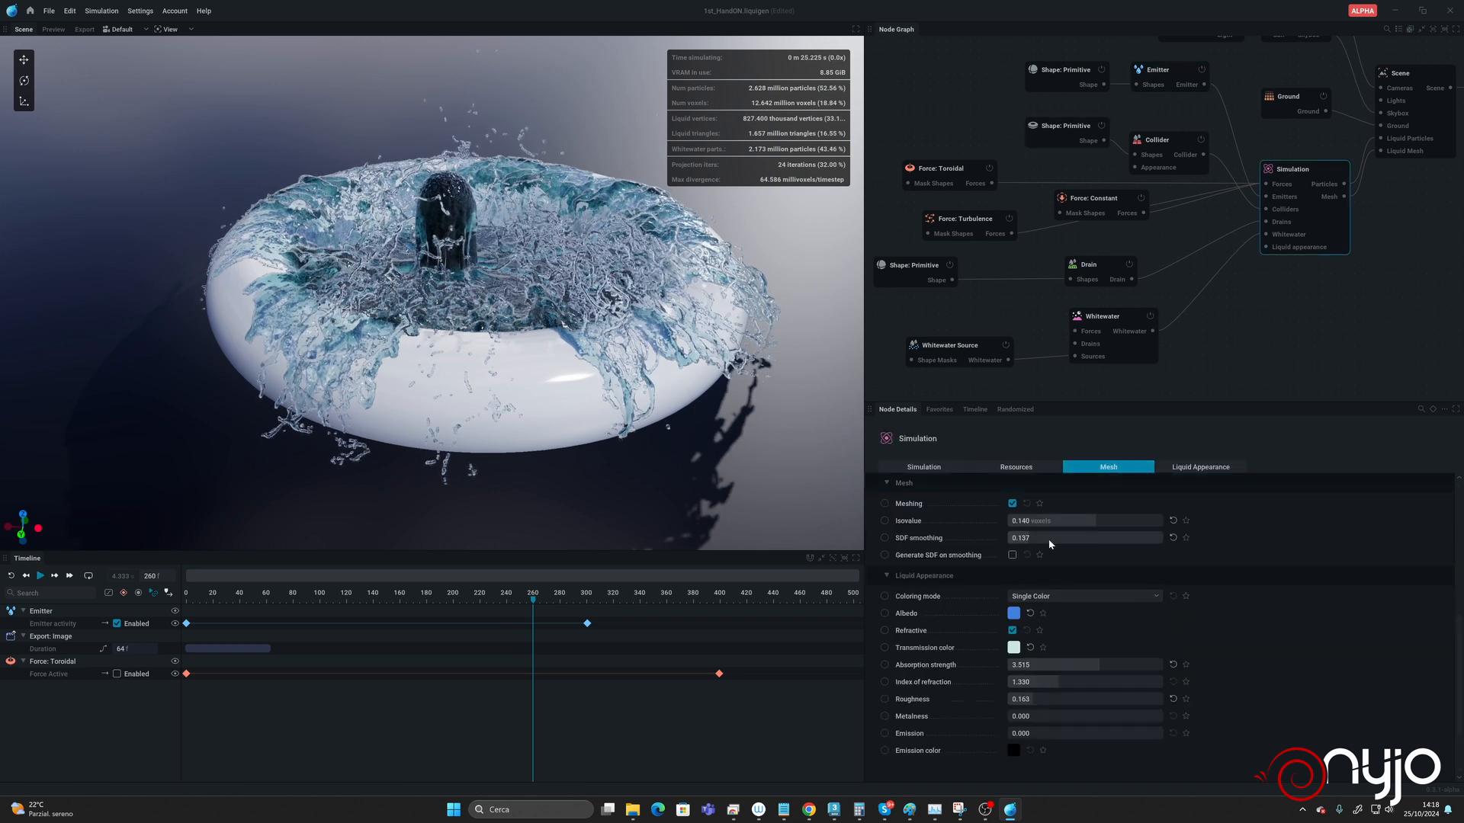
drag(1043, 538, 1089, 539)
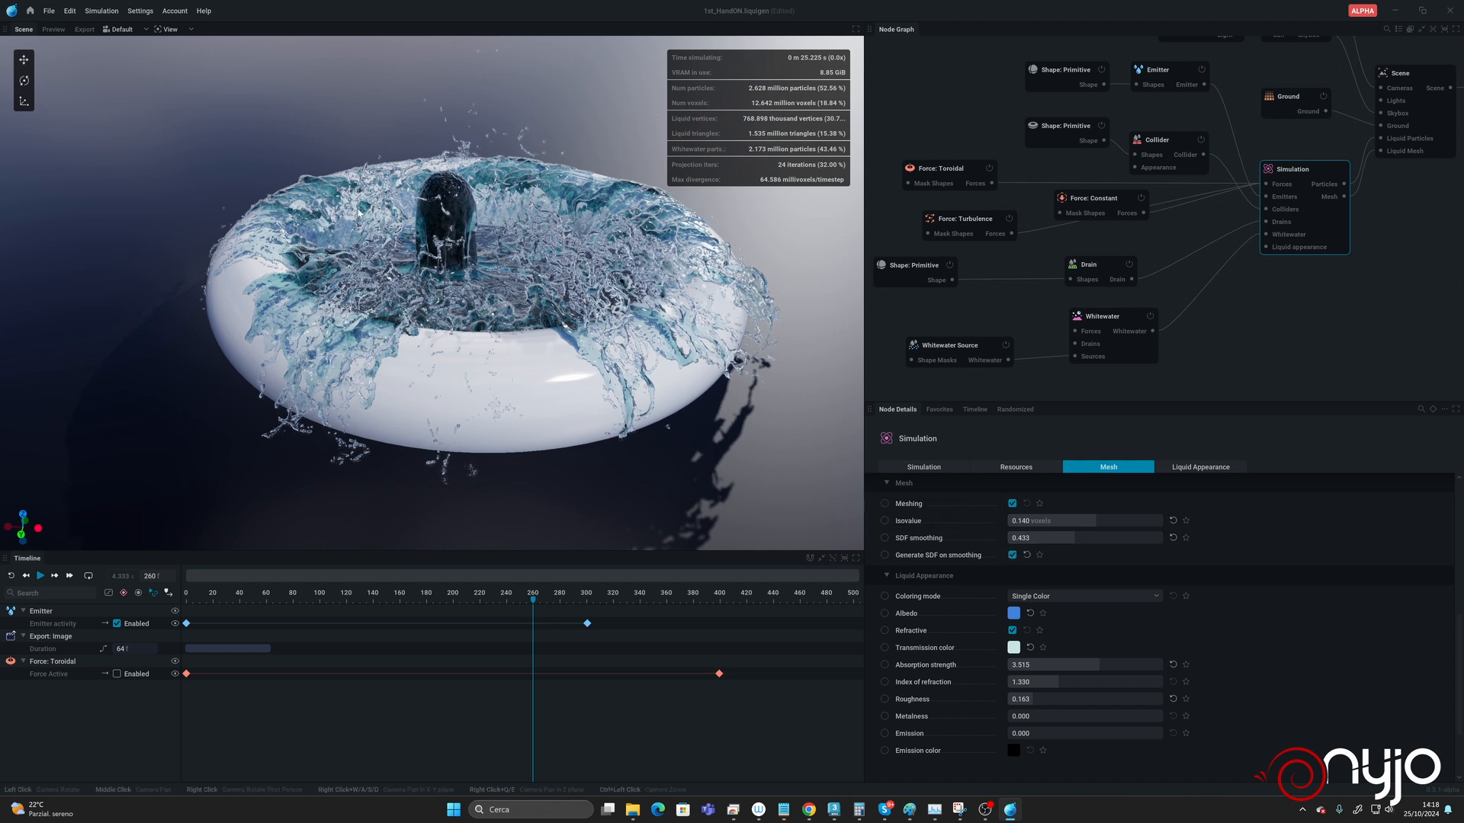
key(ctrl+s)
key(space)
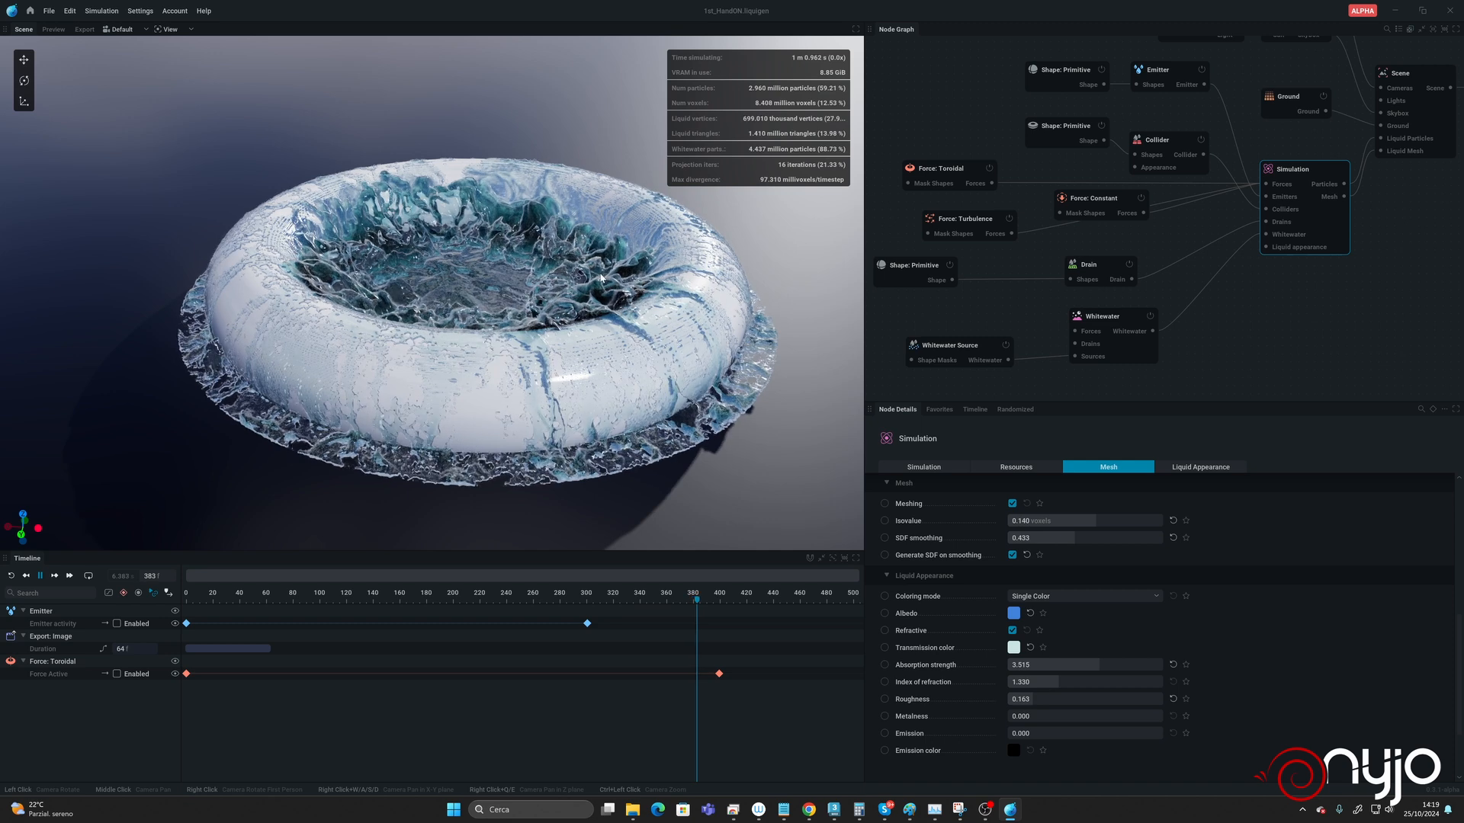
key(space)
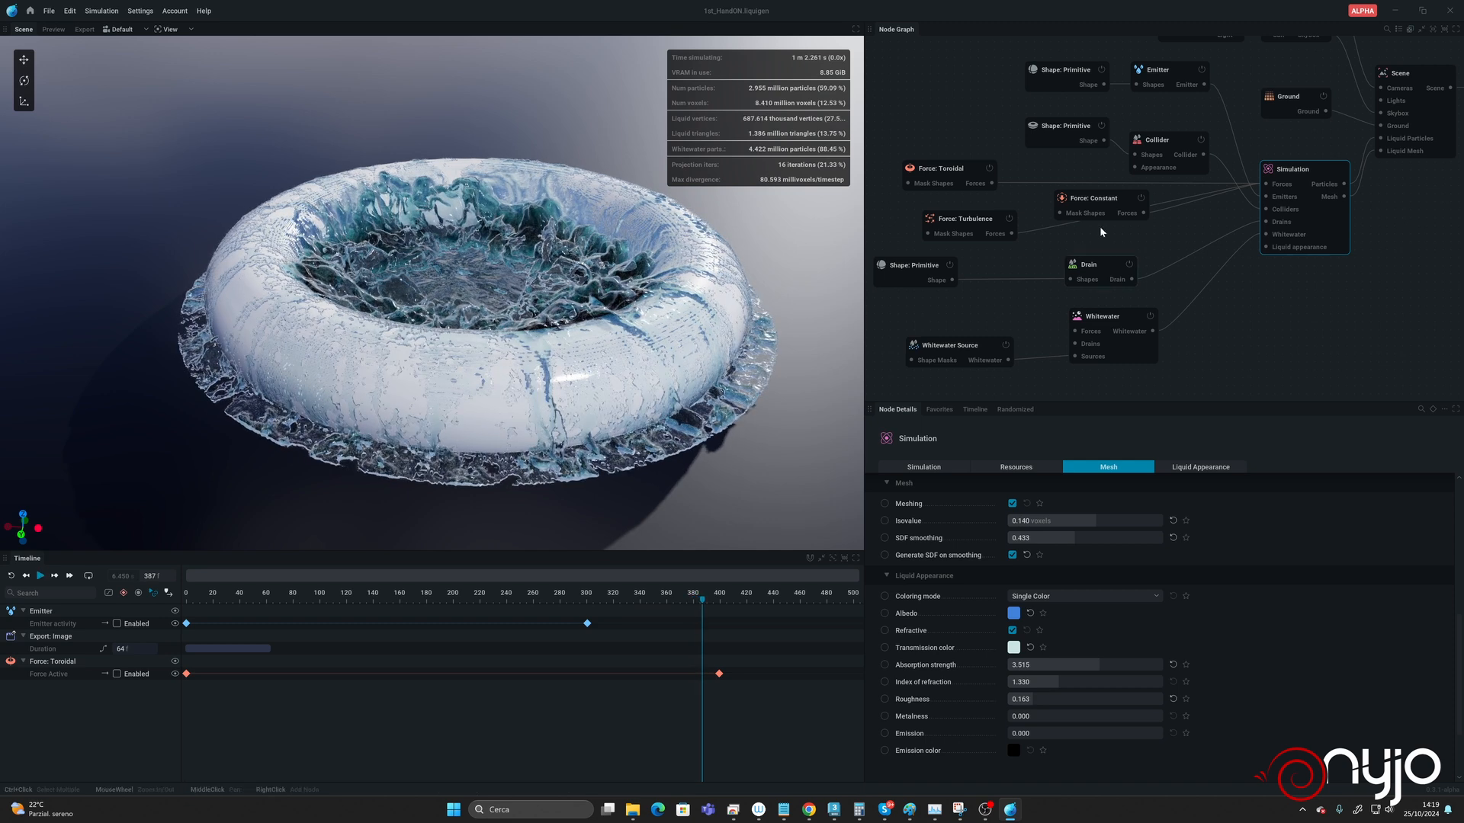
Step: Set the Emitter's volume flow rate to 3 and rerun the simulation from the start to about frame 200
click(1052, 129)
click(1073, 74)
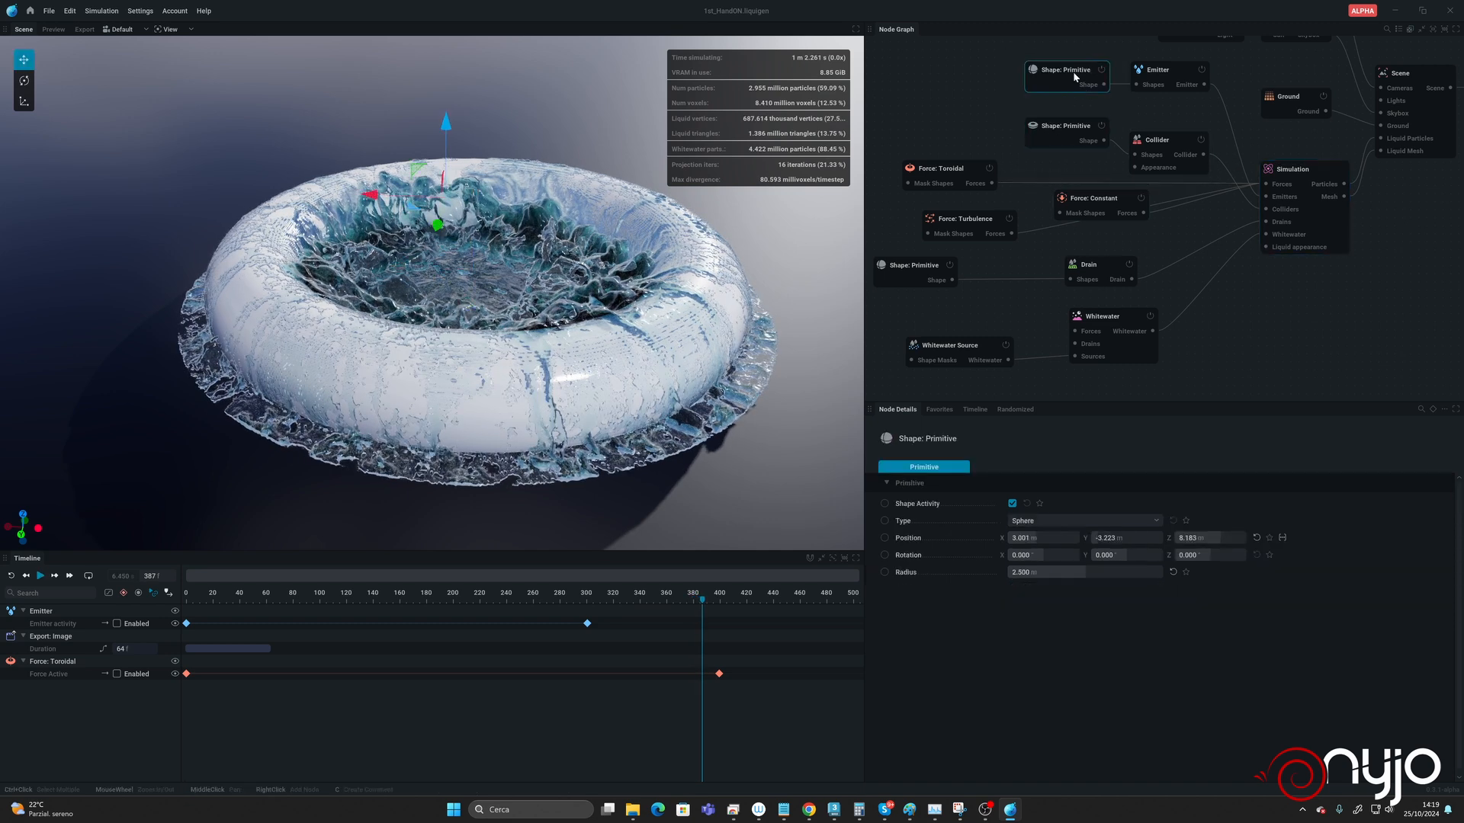
click(1169, 69)
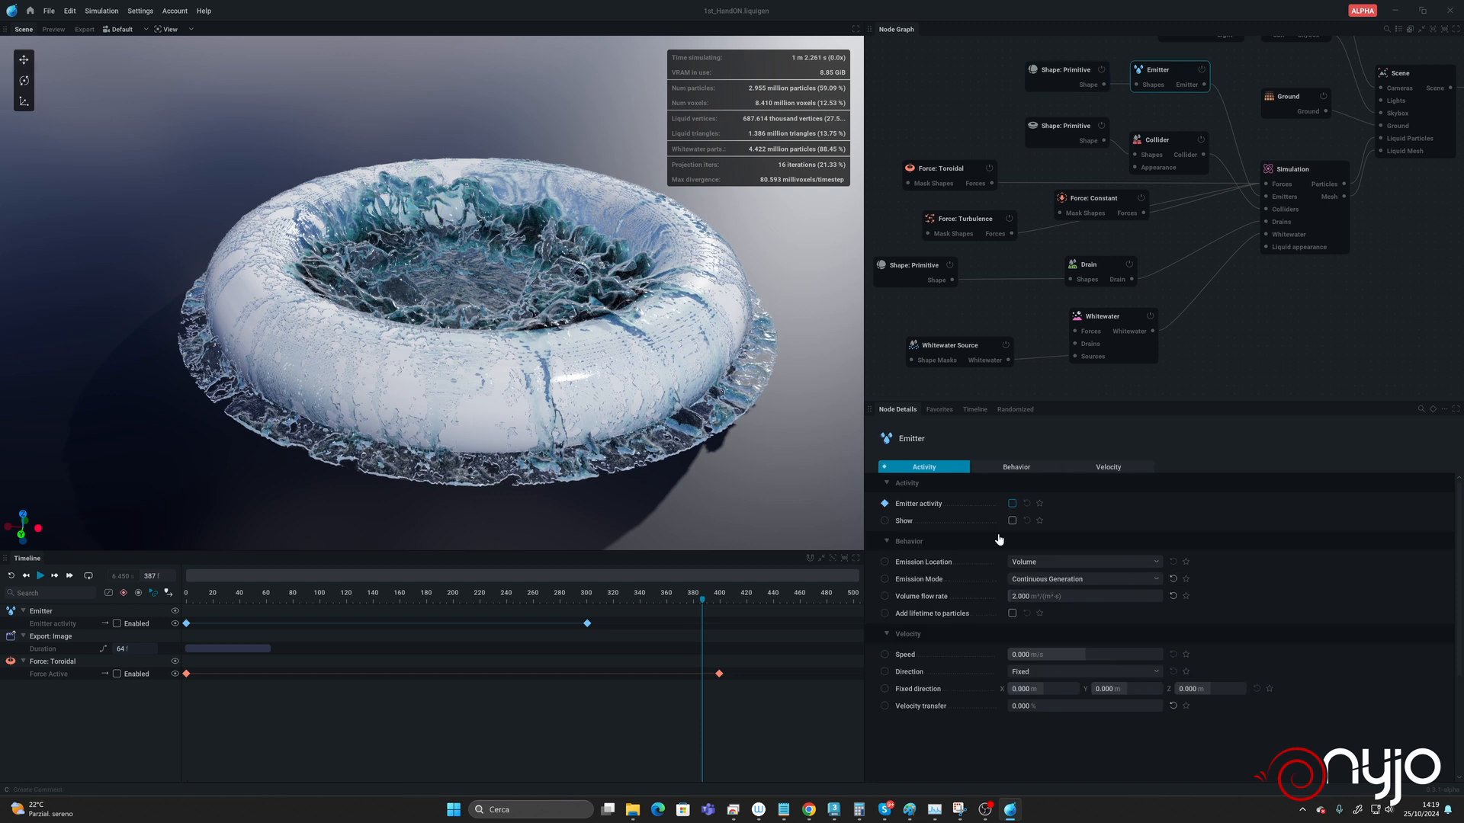
click(1014, 596)
key(Return)
key(r)
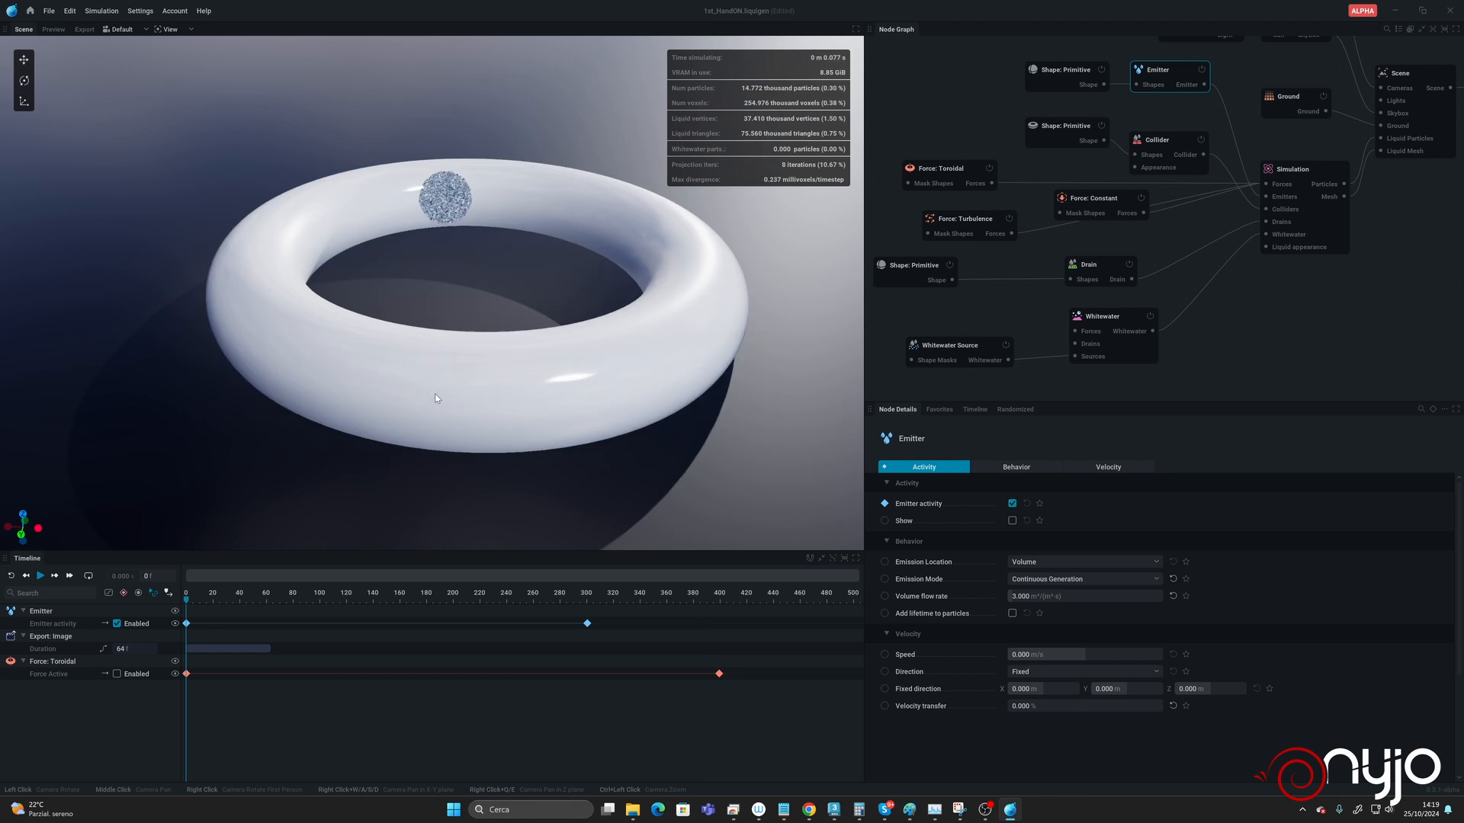
key(space)
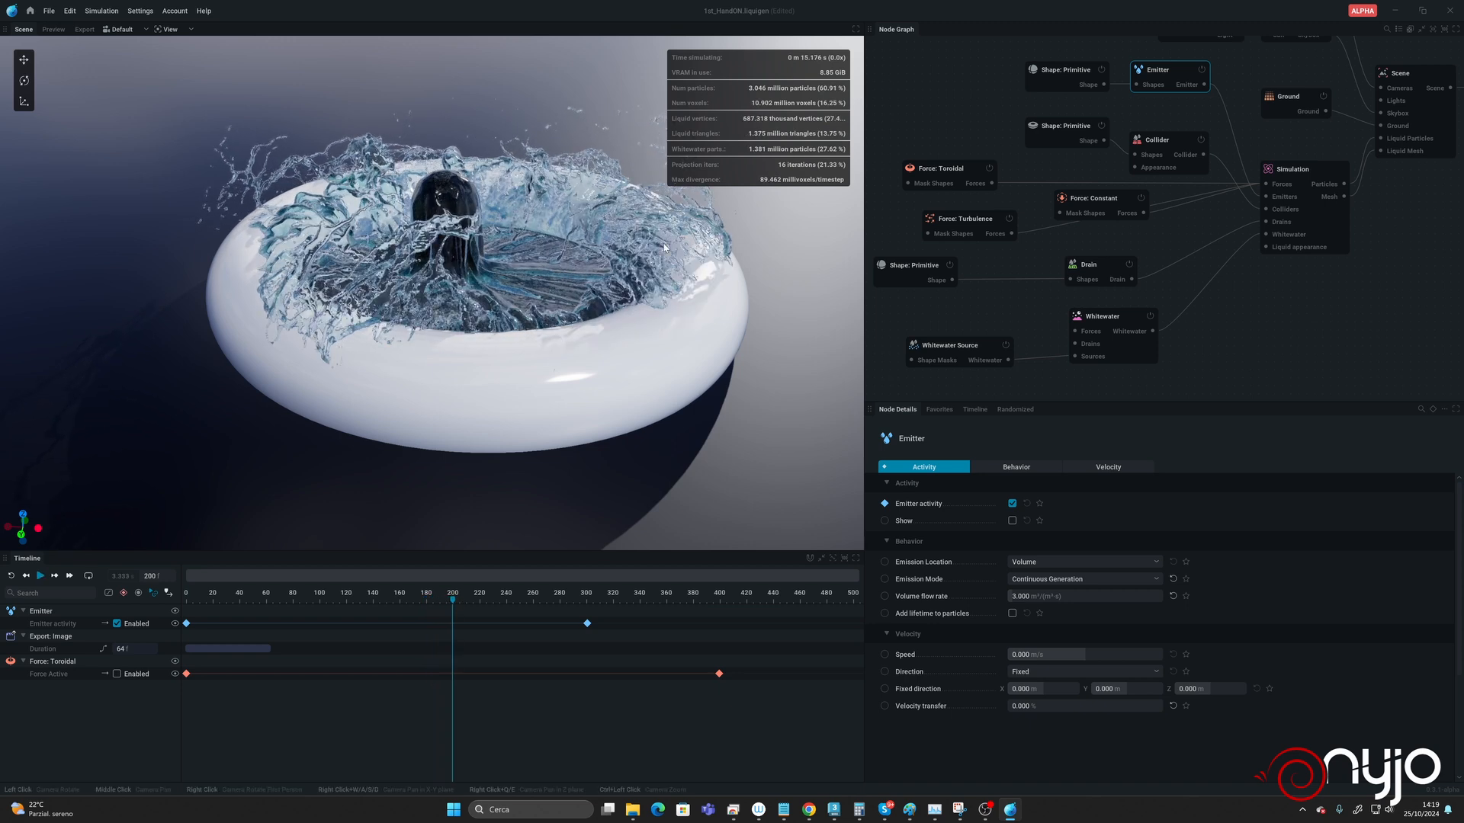
Step: Preview the paused splash with path tracing, and turn path tracing off again
click(169, 29)
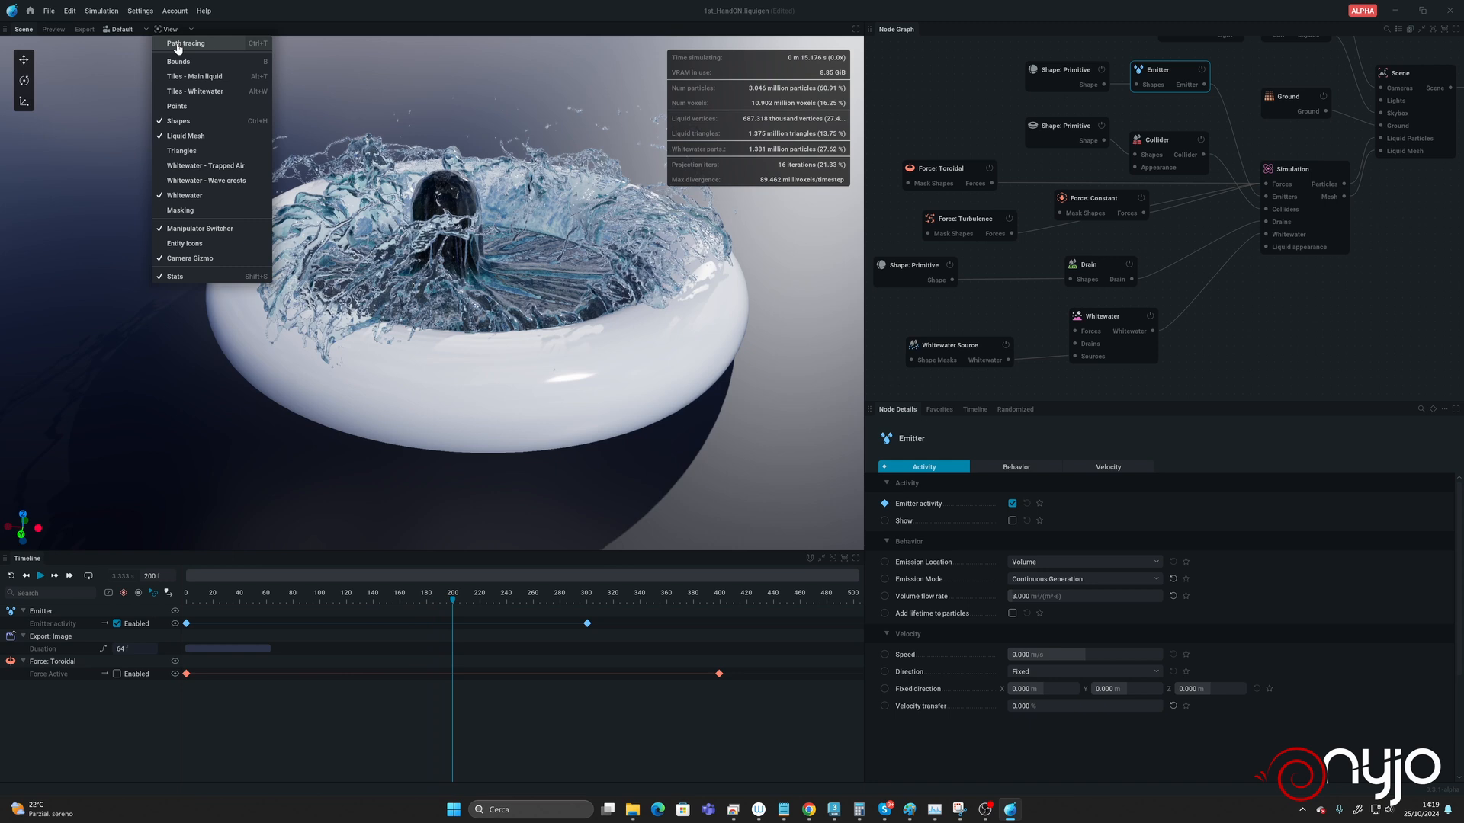
click(177, 46)
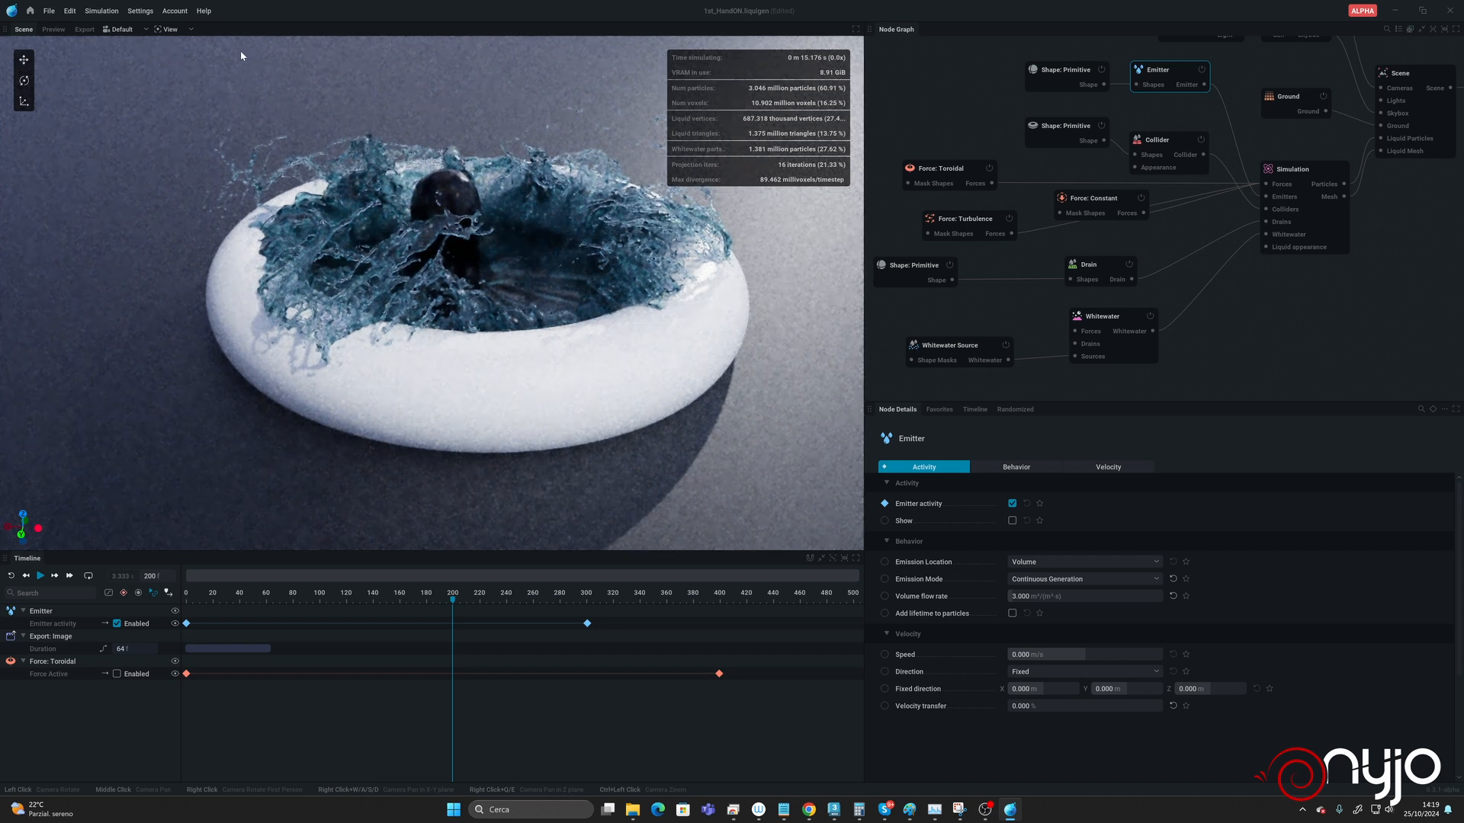
click(169, 29)
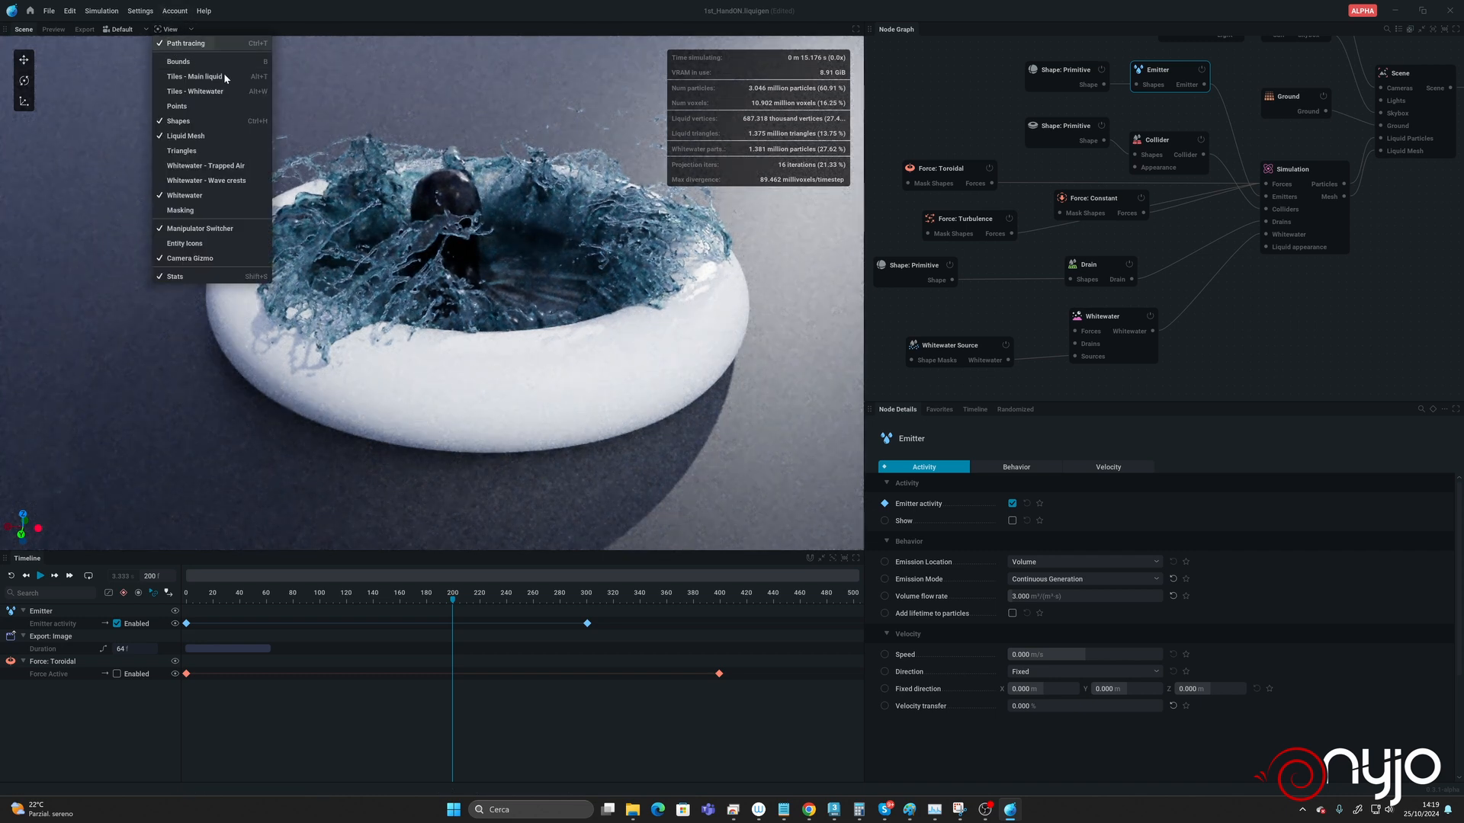
click(200, 44)
Step: Resume the simulation to about frame 386 and inspect the overflowing water around the torus from several angles
key(space)
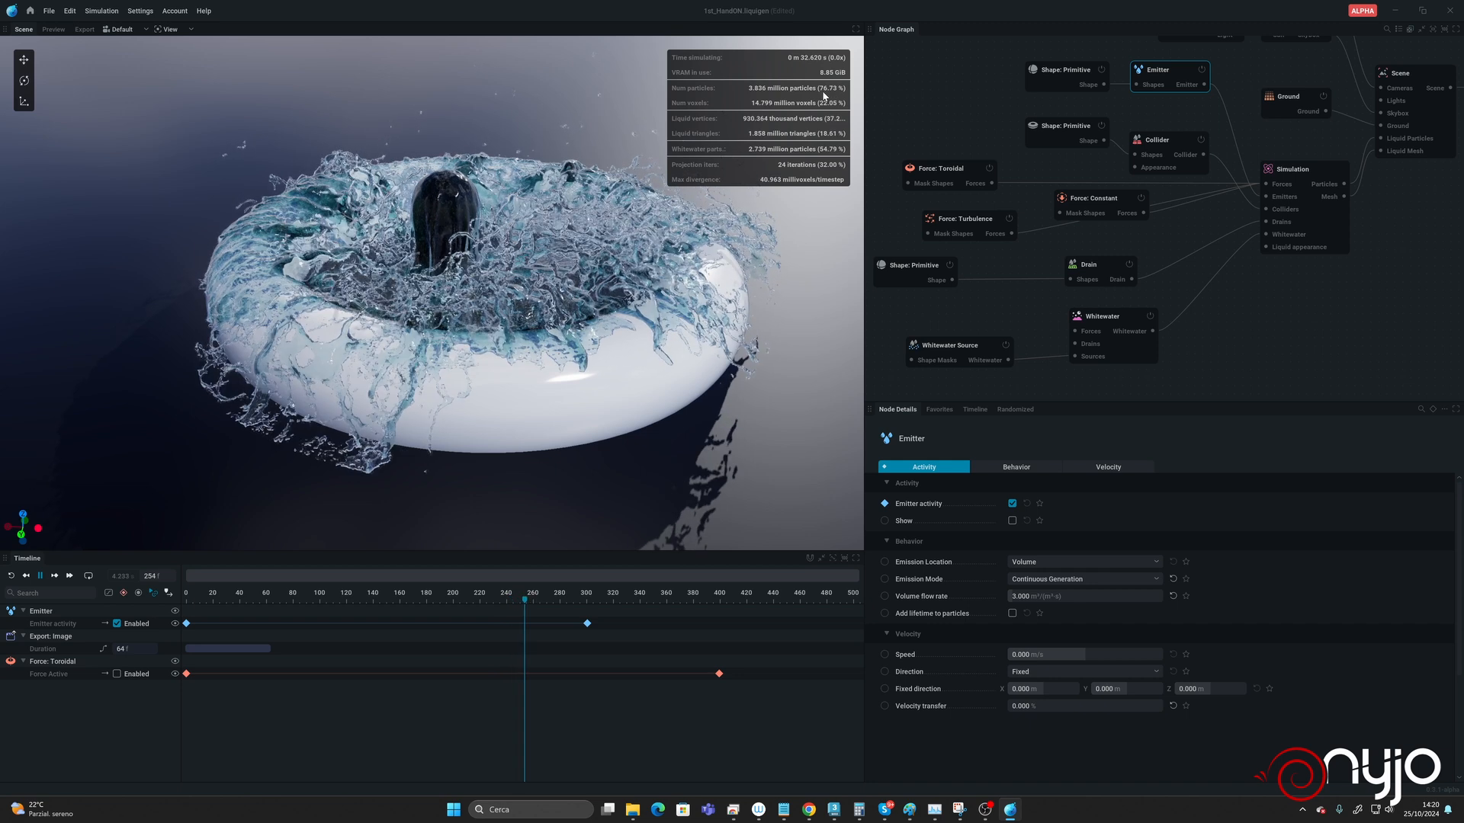
scroll(476, 276, down, 2)
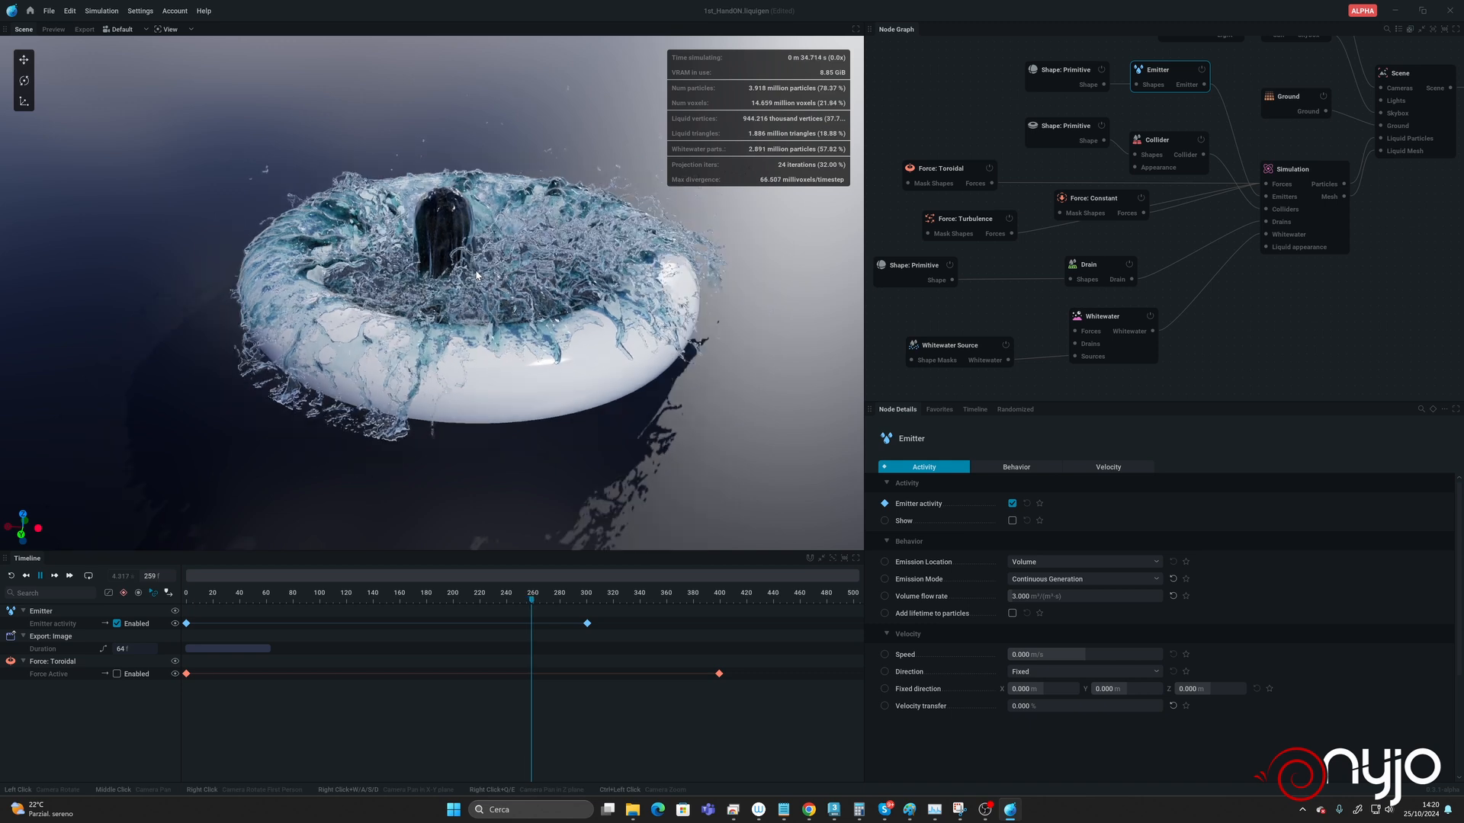
mouse_move(477, 276)
middle_down()
mouse_move(444, 265)
mouse_move(485, 273)
middle_up()
mouse_move(484, 273)
mouse_down()
mouse_move(419, 278)
mouse_move(488, 296)
mouse_move(552, 271)
mouse_move(492, 294)
mouse_up()
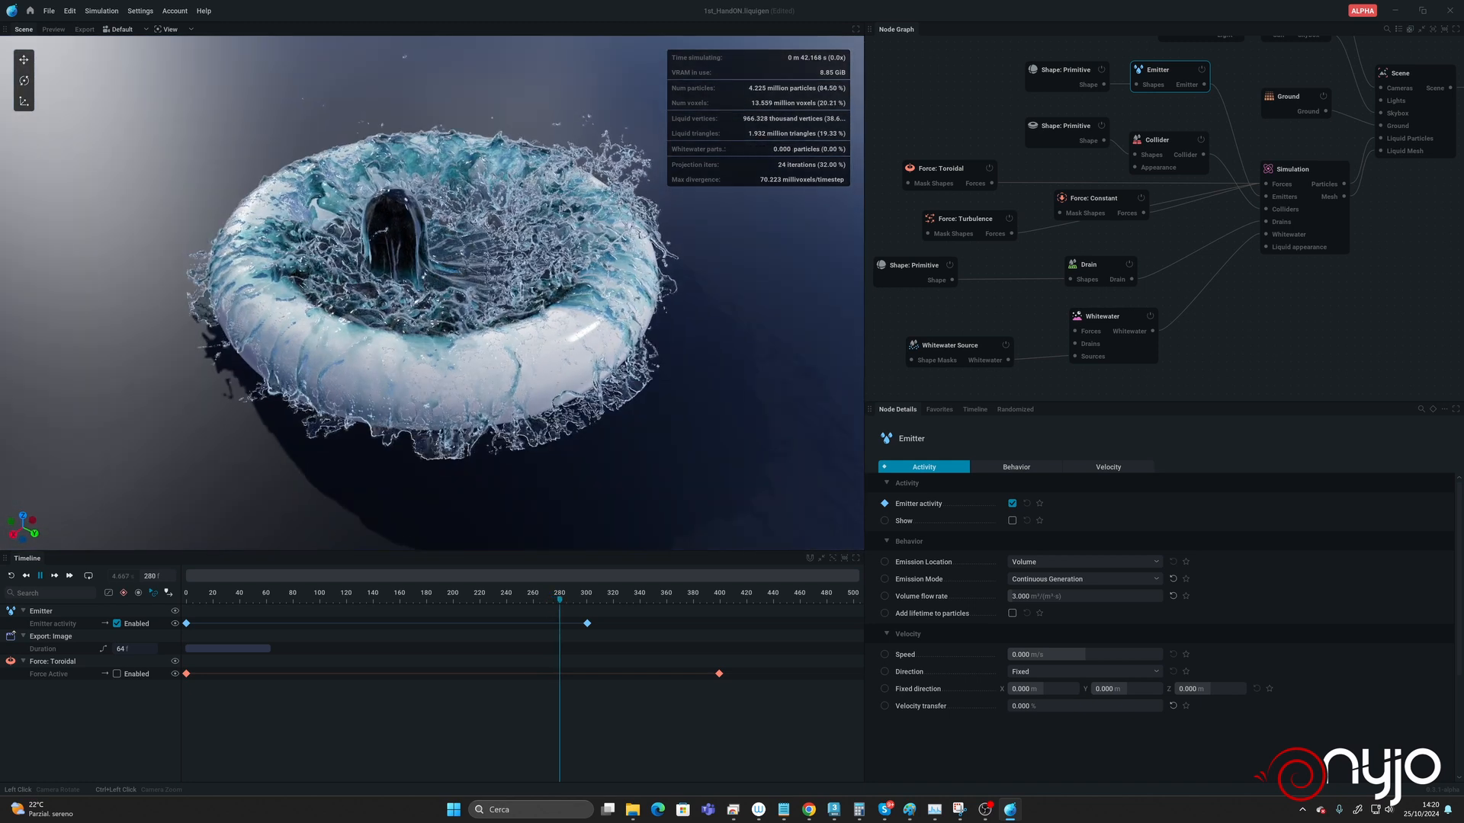
drag(492, 293, 396, 290)
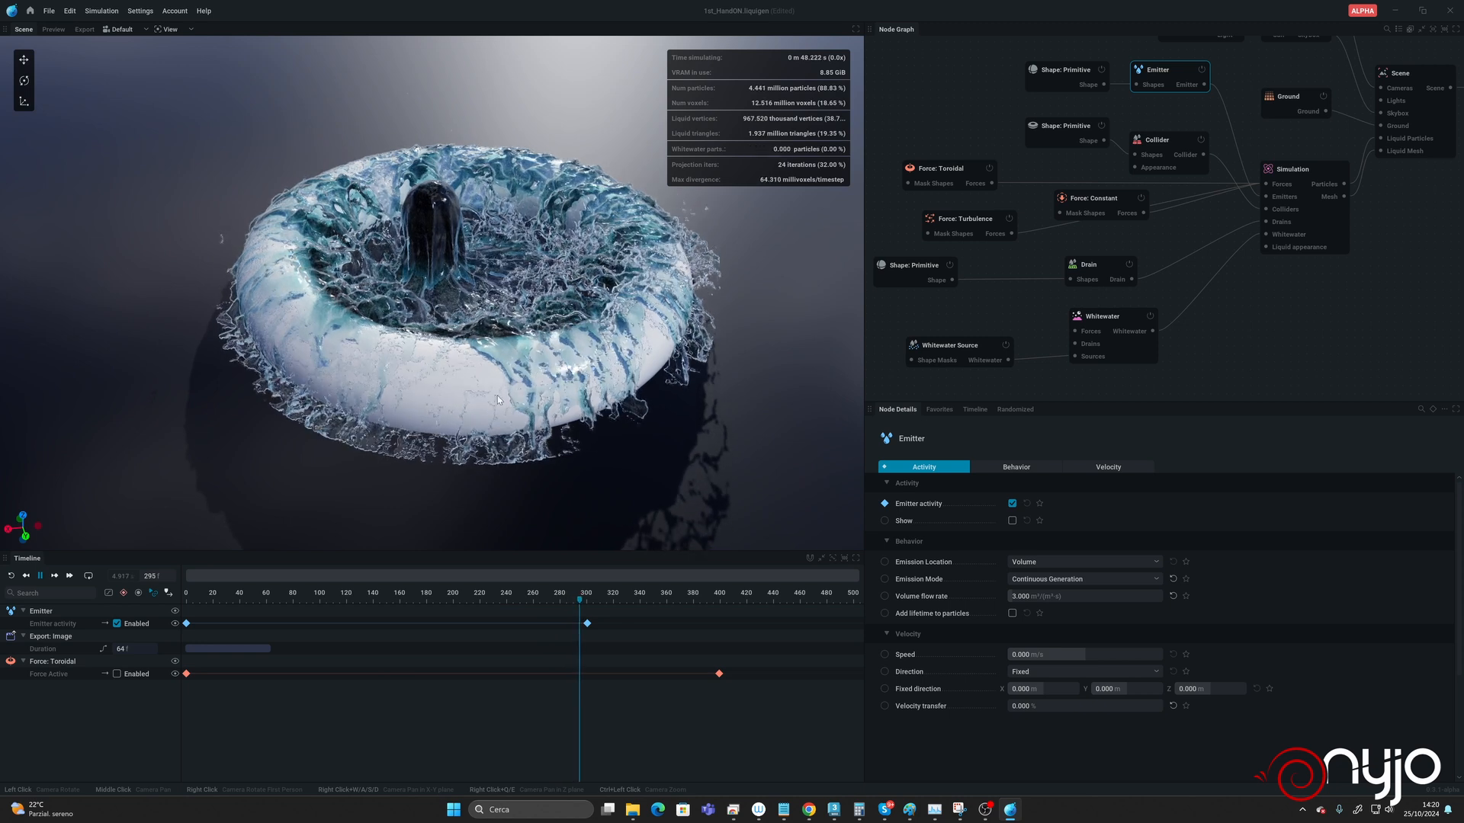
mouse_move(587, 624)
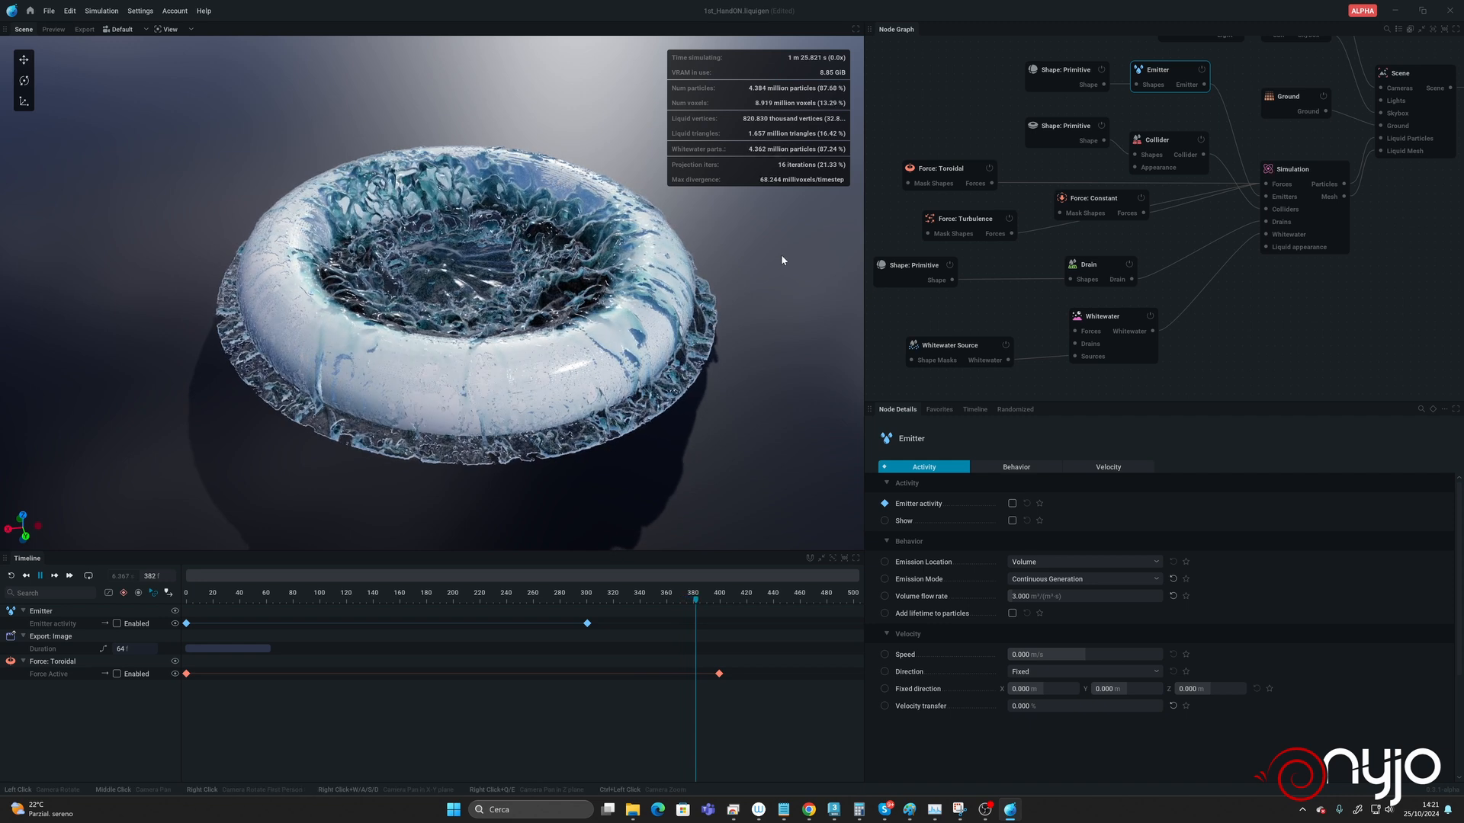
Step: Set the Simulation's maximum number of particles and of triangles to 10 million each, and apply and reset the simulation
click(1306, 170)
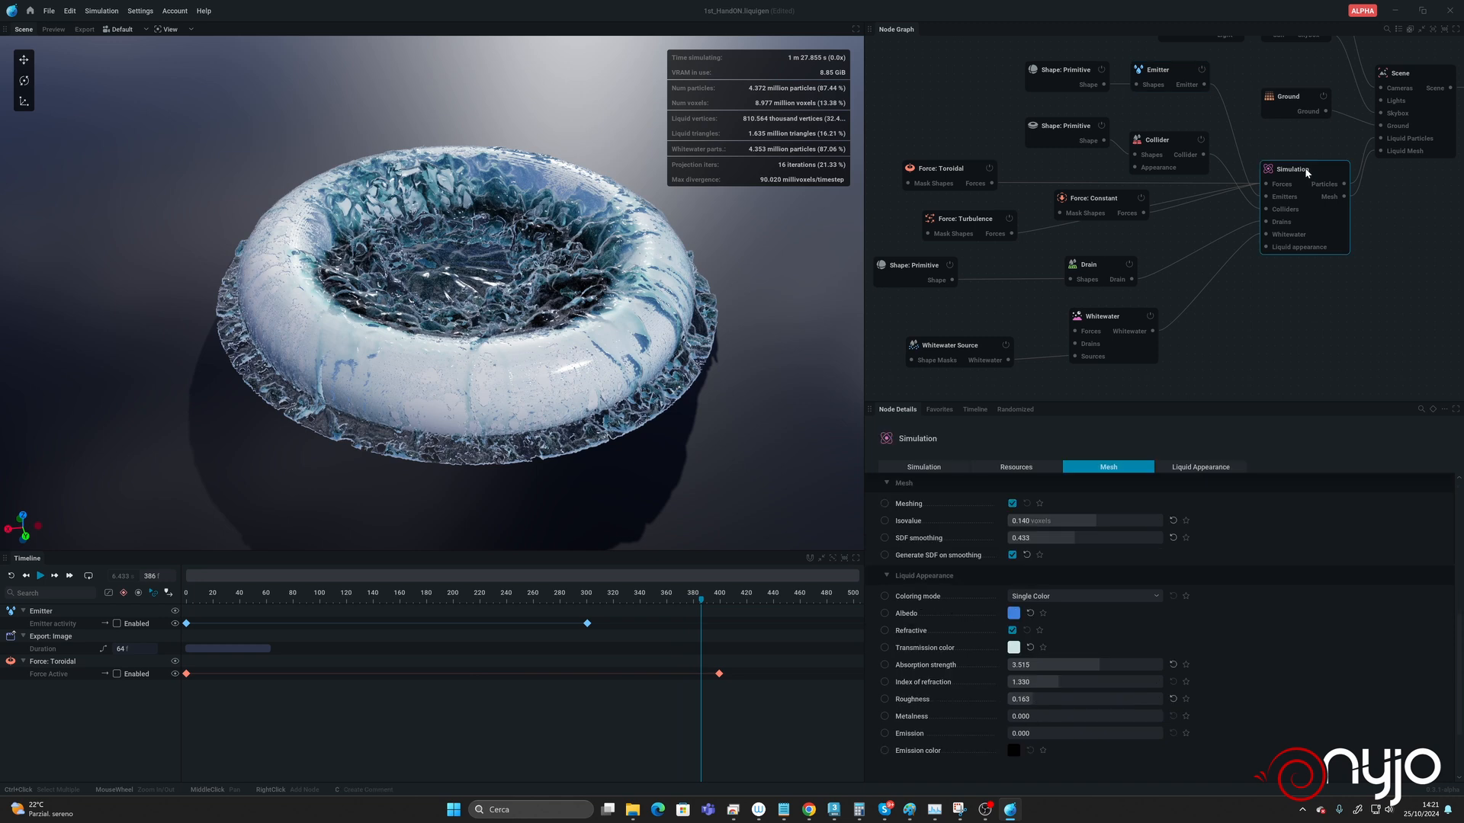
click(959, 471)
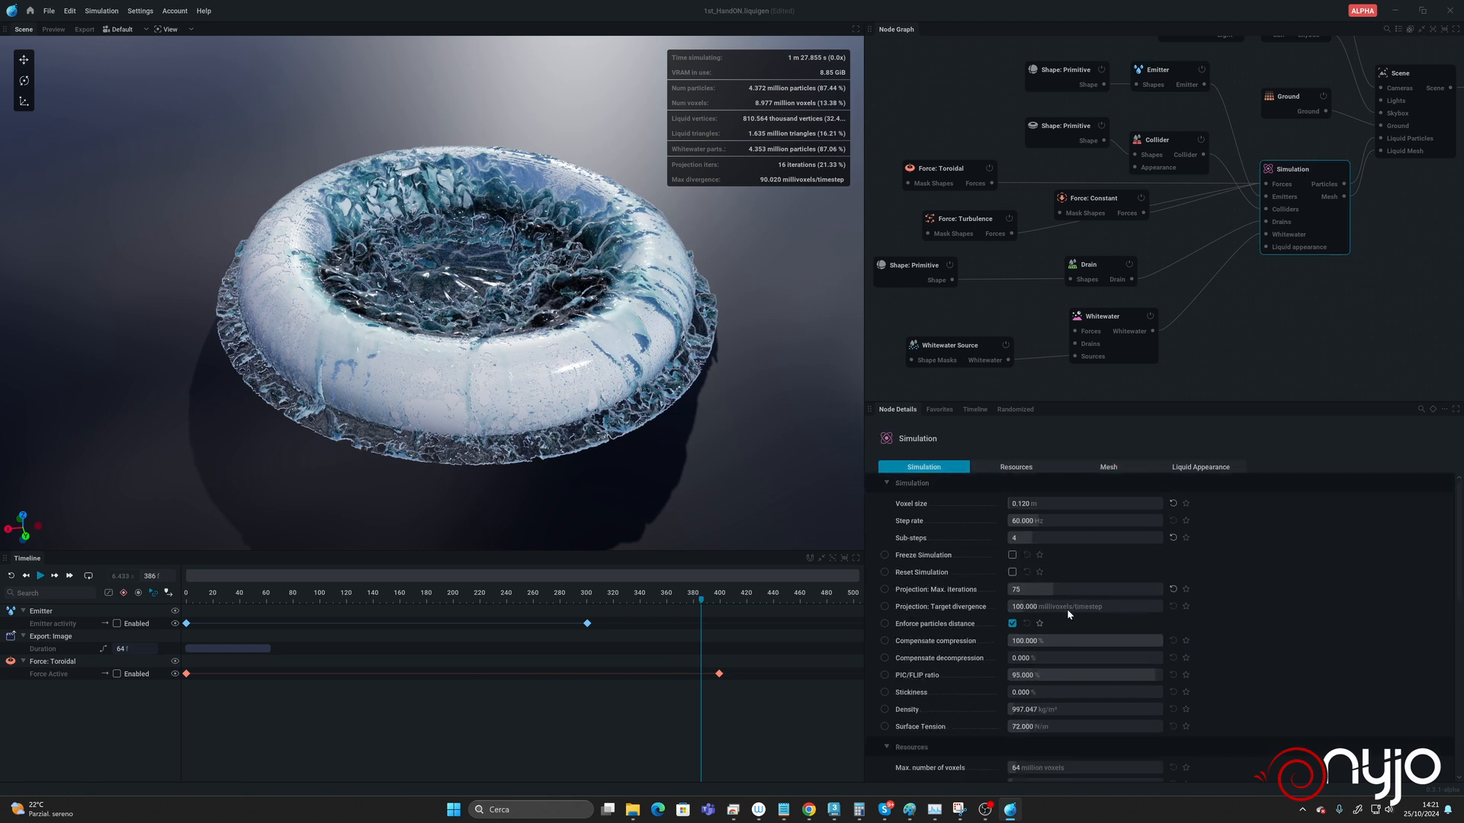
scroll(1029, 608, down, 3)
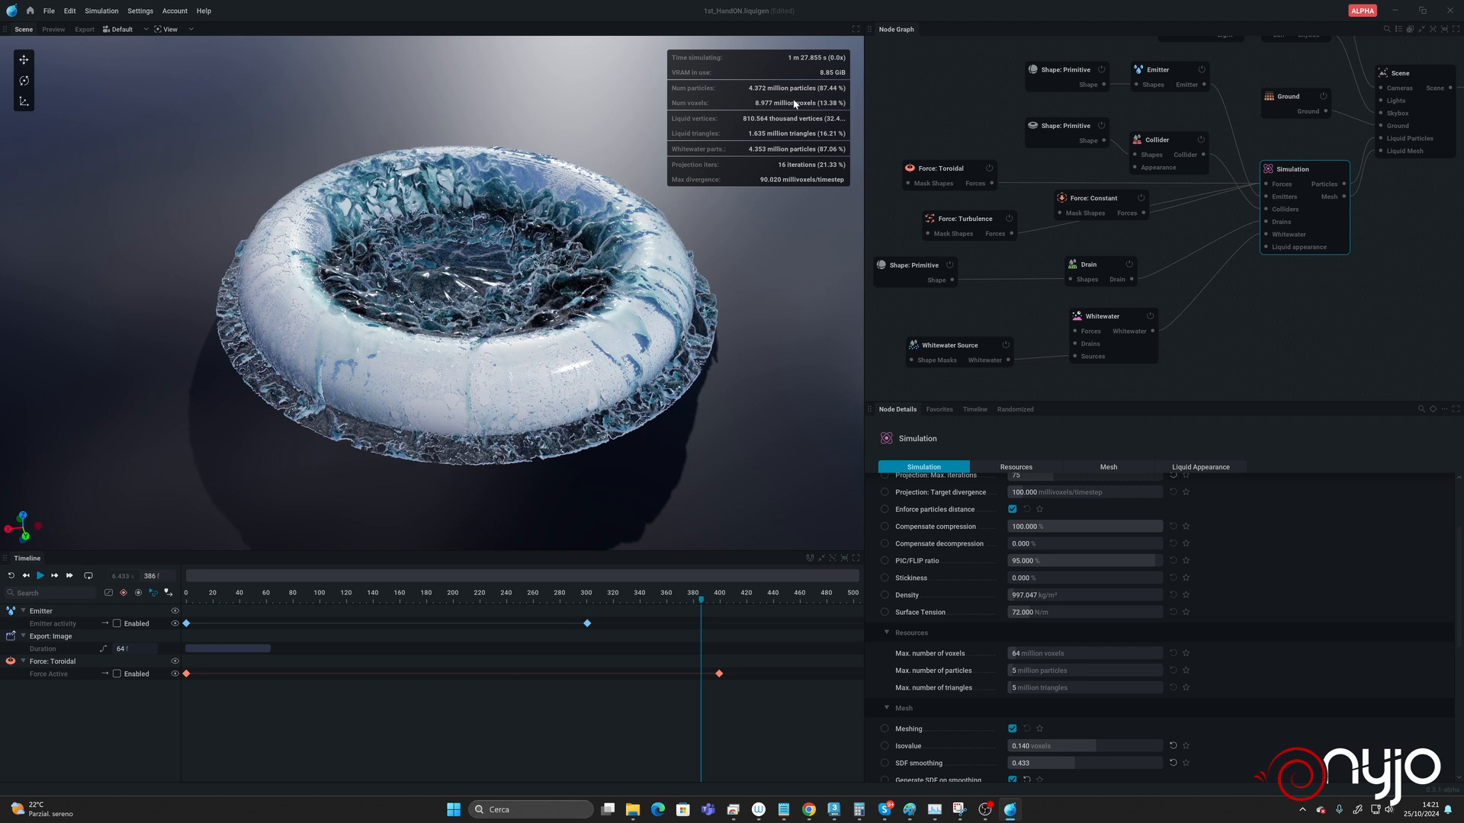
click(1054, 671)
text(10)
click(1054, 687)
drag(1070, 687, 903, 667)
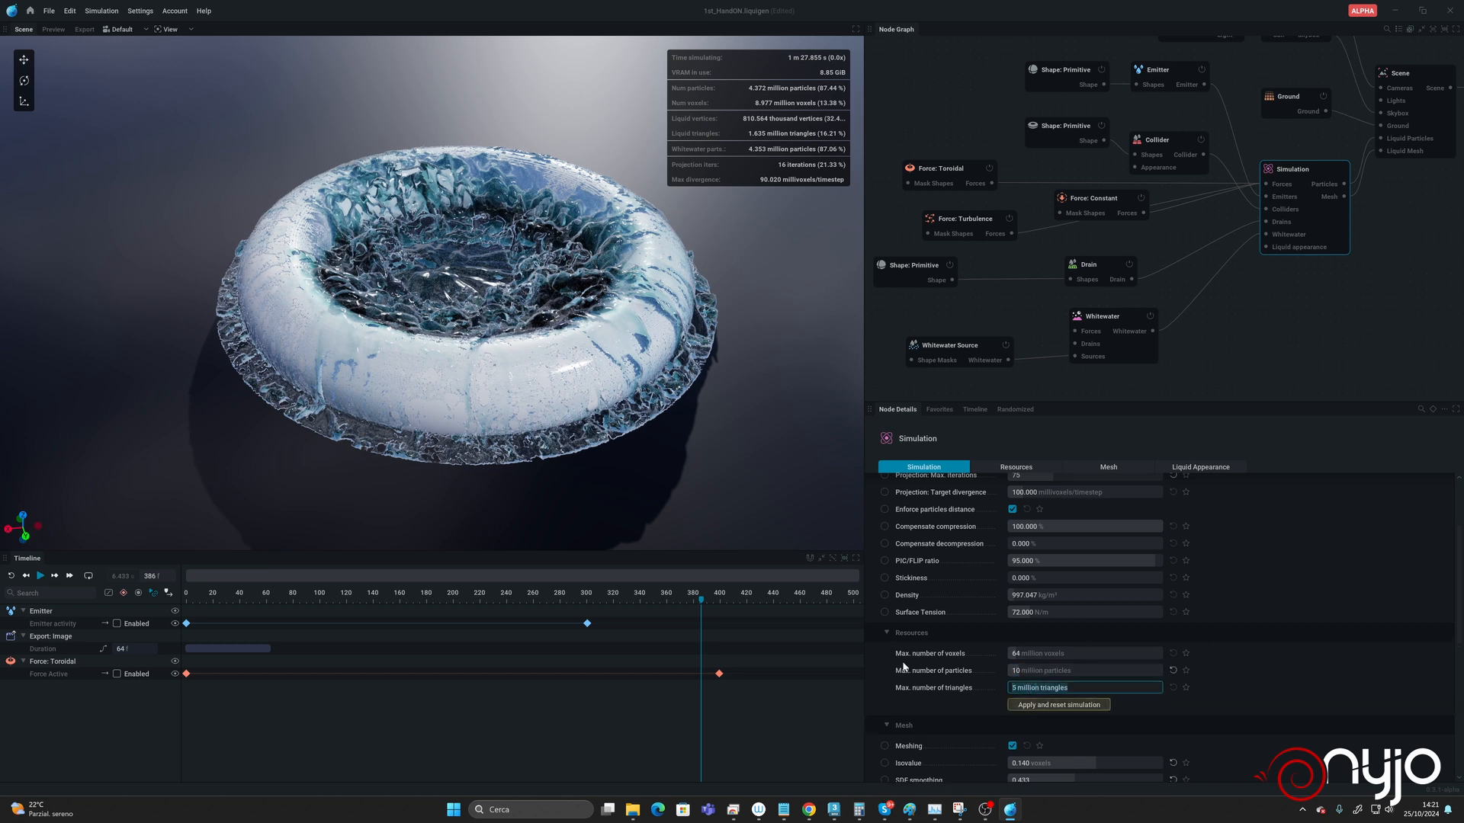
click(1098, 704)
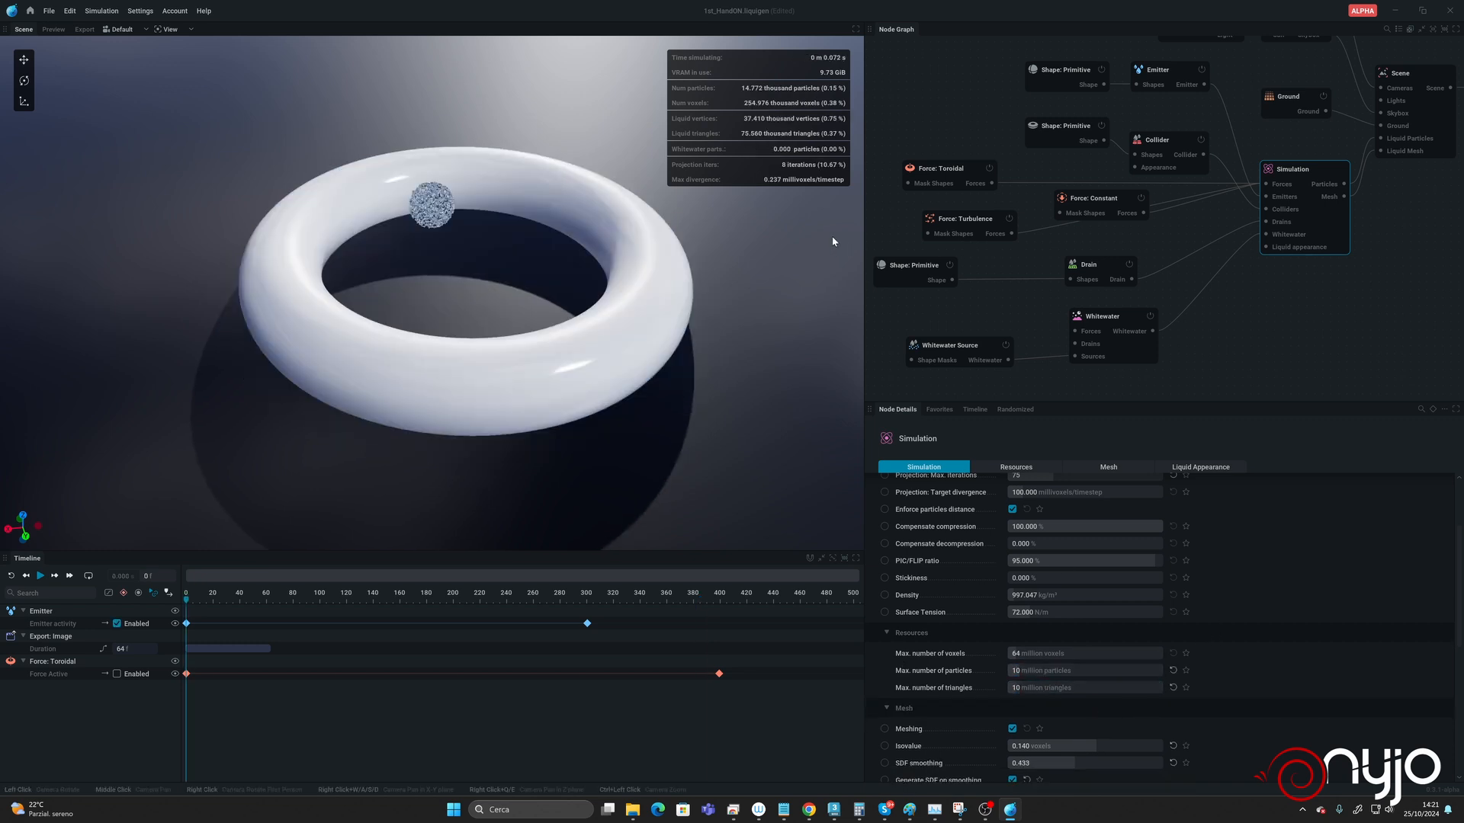
Step: Set the Emitter's volume flow rate to 4 and run the simulation from the start to about frame 198
click(1078, 77)
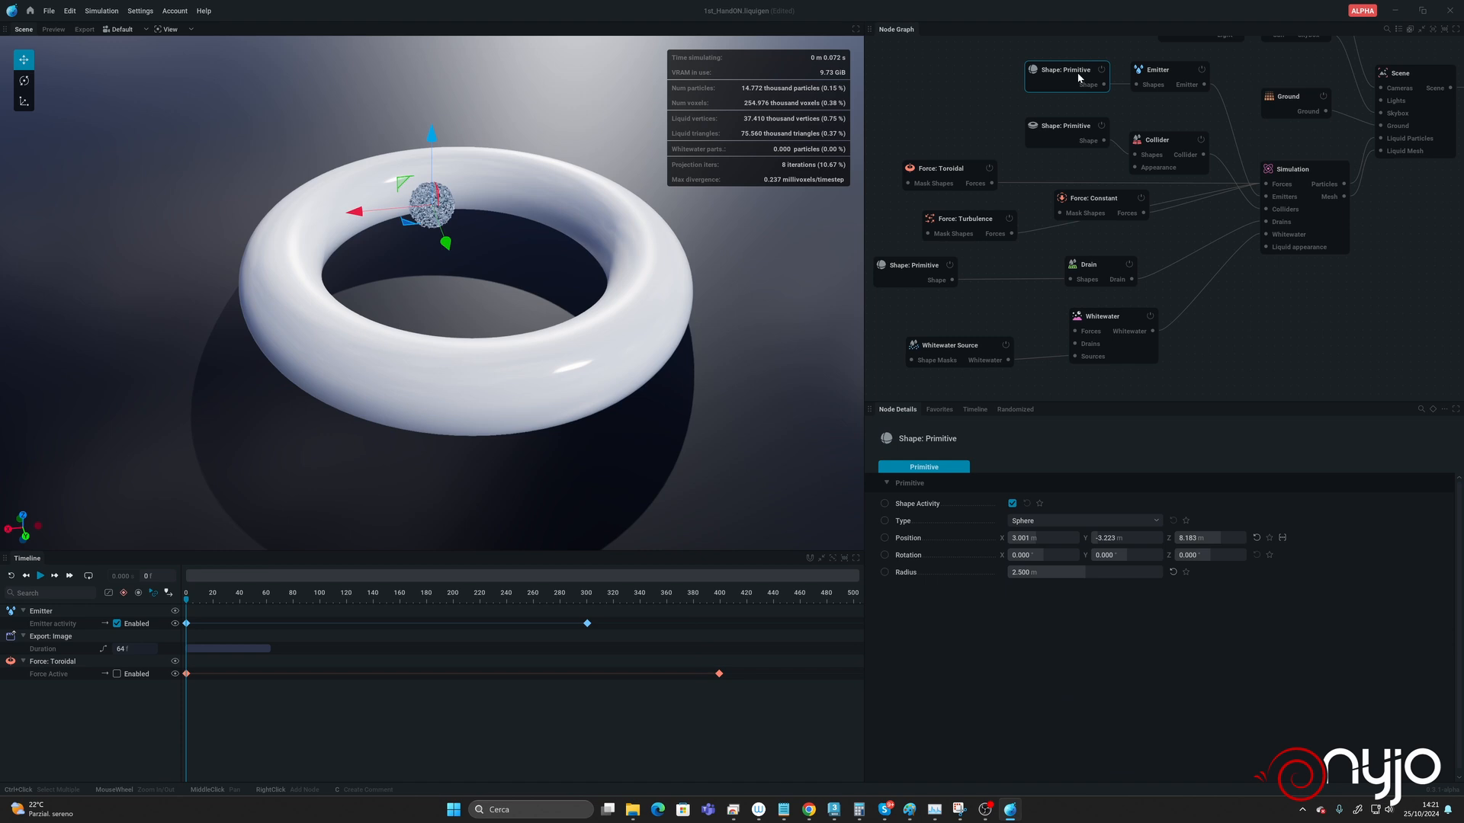
click(1160, 76)
click(1048, 597)
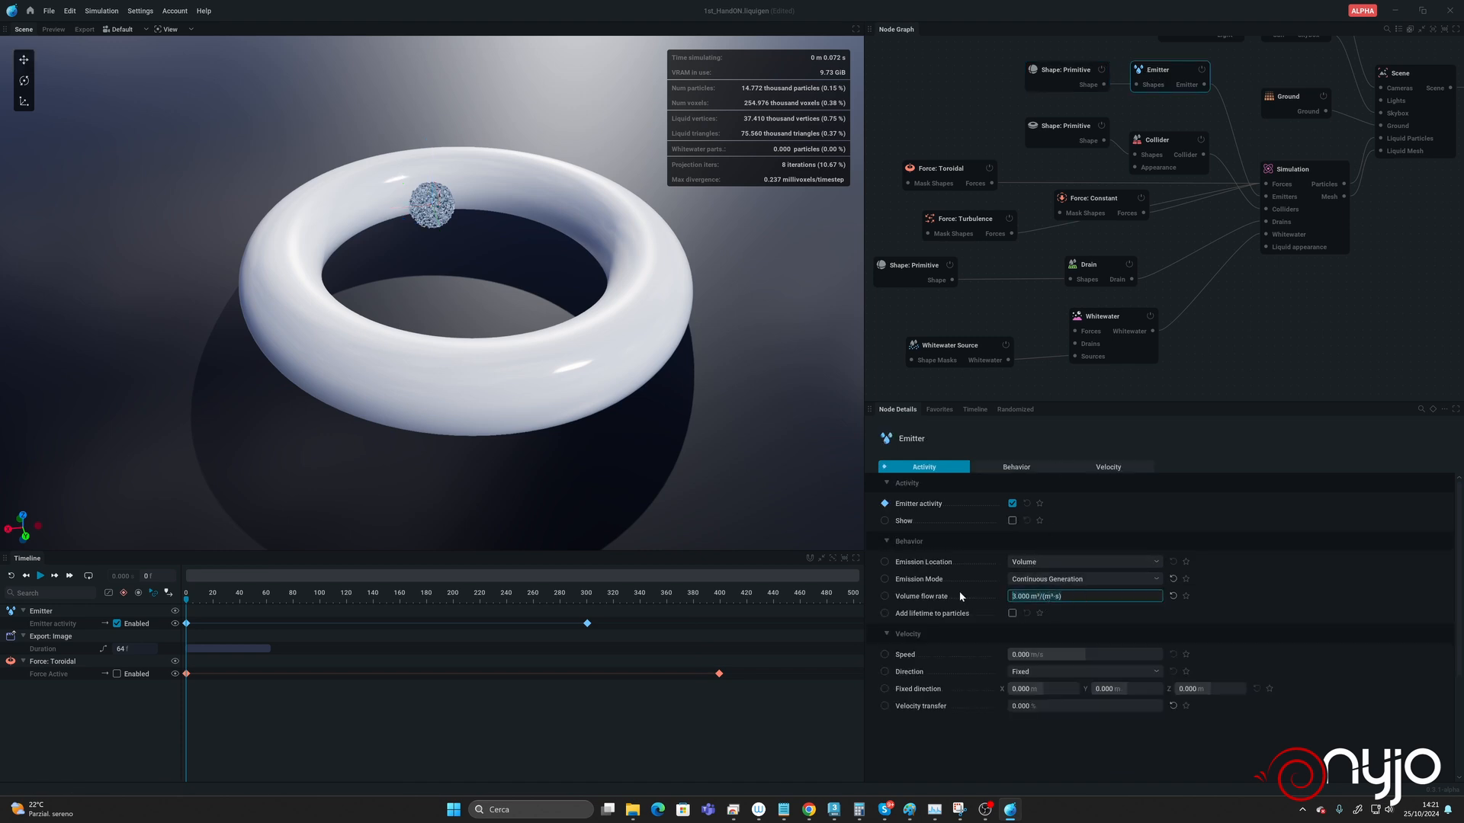
text(4)
key(Return)
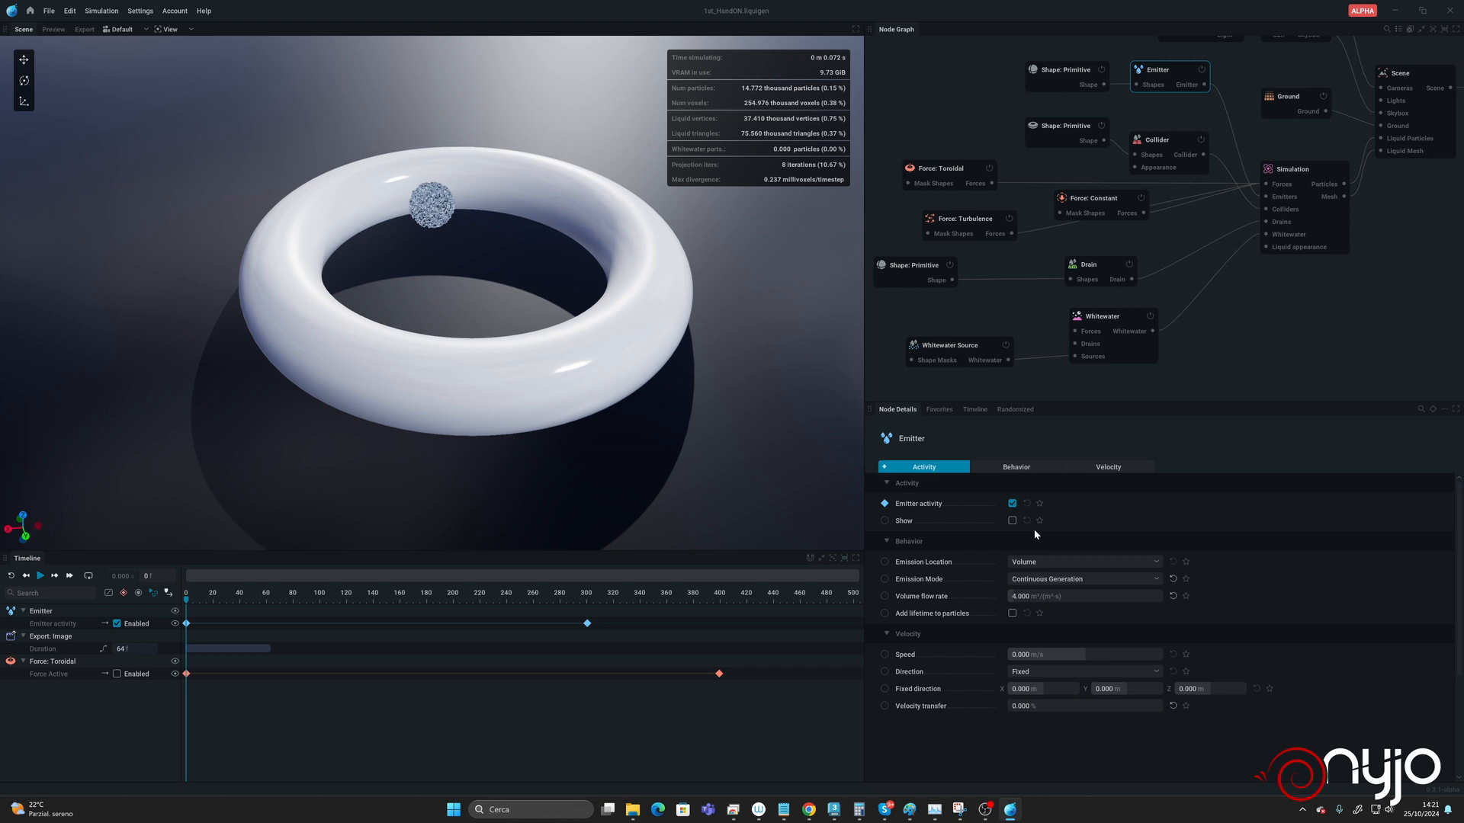
key(space)
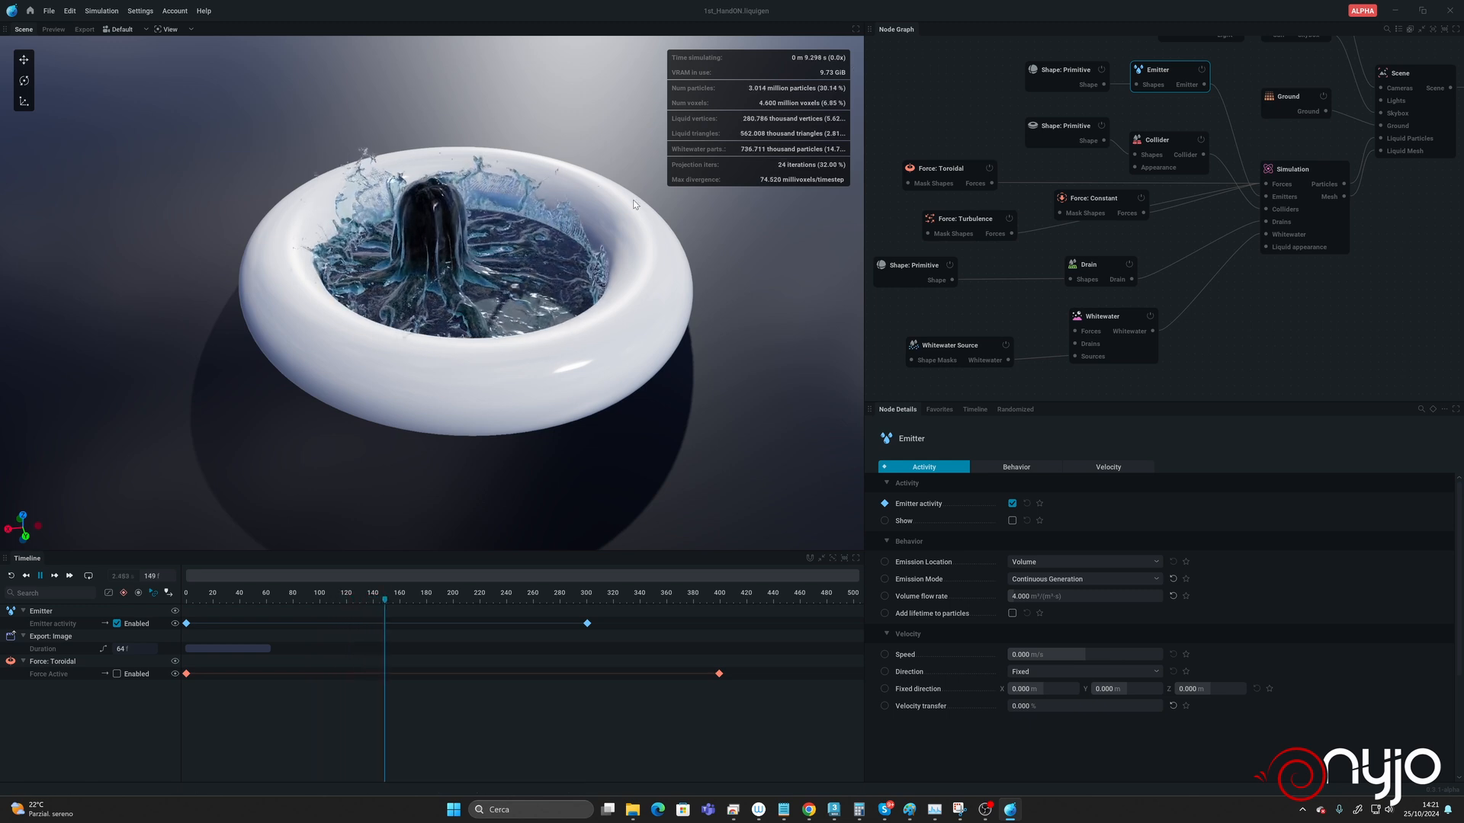
mouse_move(476, 300)
mouse_down()
mouse_move(488, 263)
mouse_move(457, 279)
mouse_move(482, 275)
mouse_up()
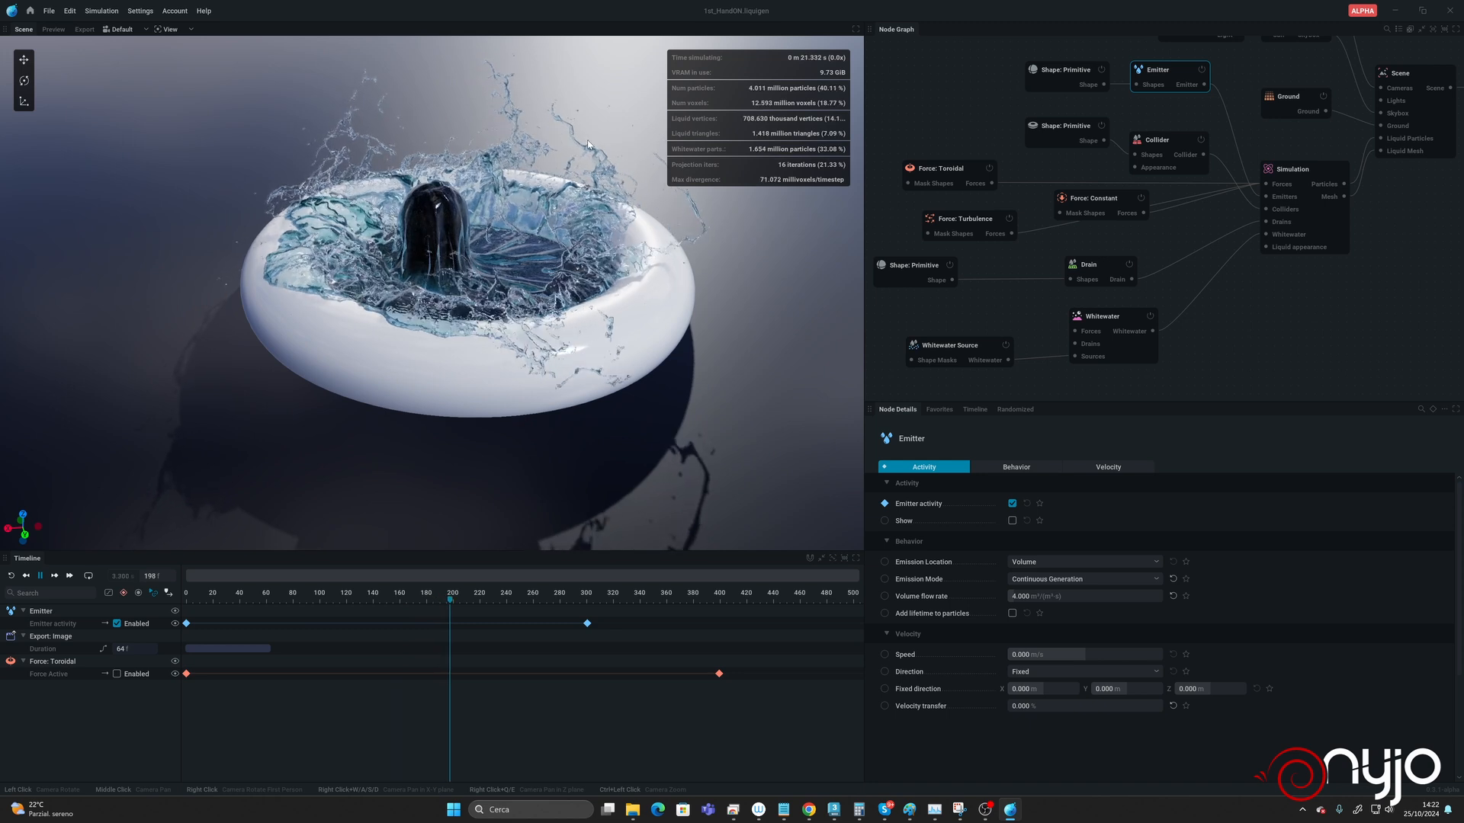
Step: Pause the simulation and add a Drag force connected to the Simulation node's forces
key(space)
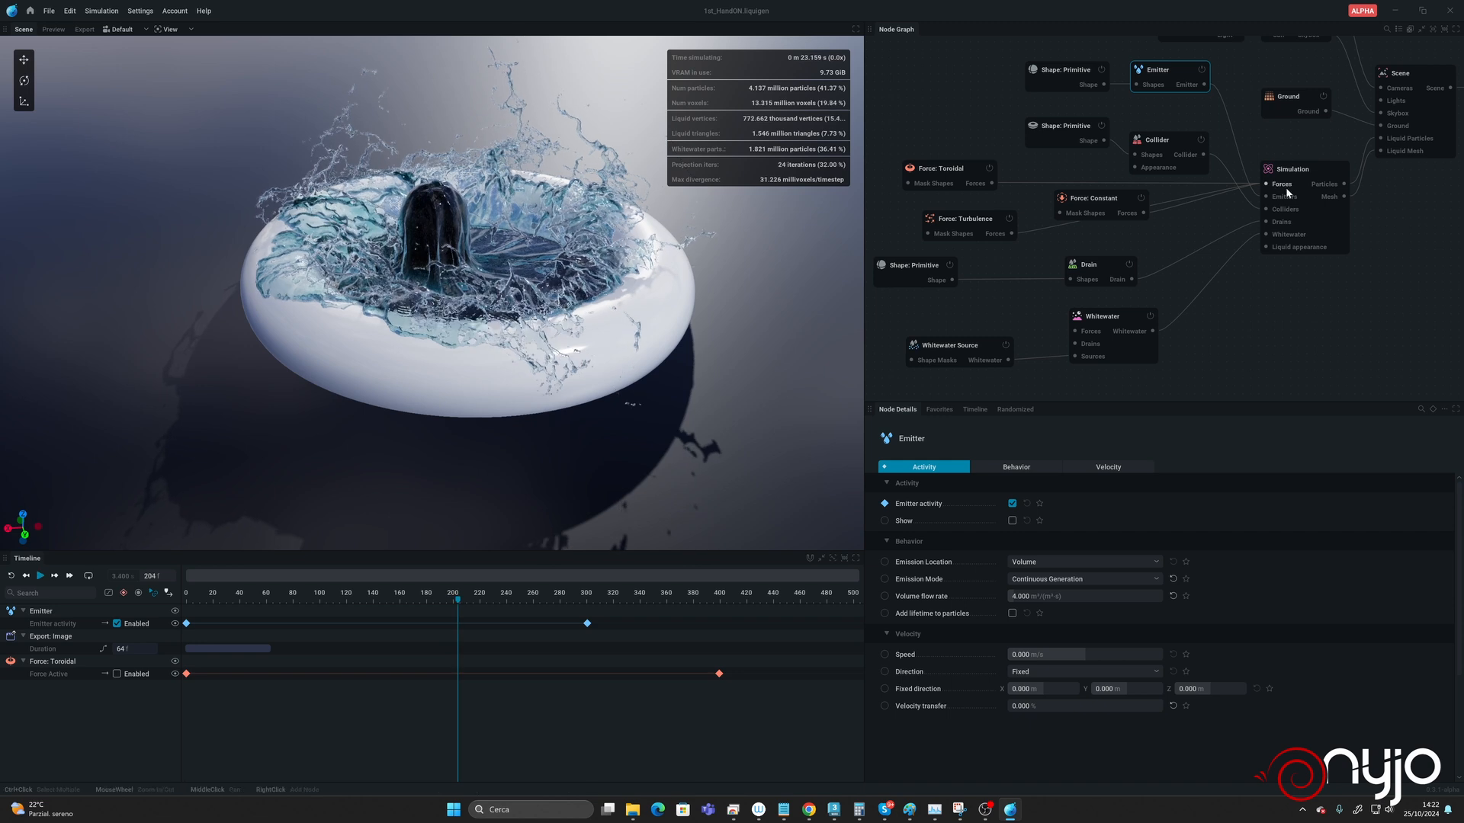
drag(1268, 184, 1173, 240)
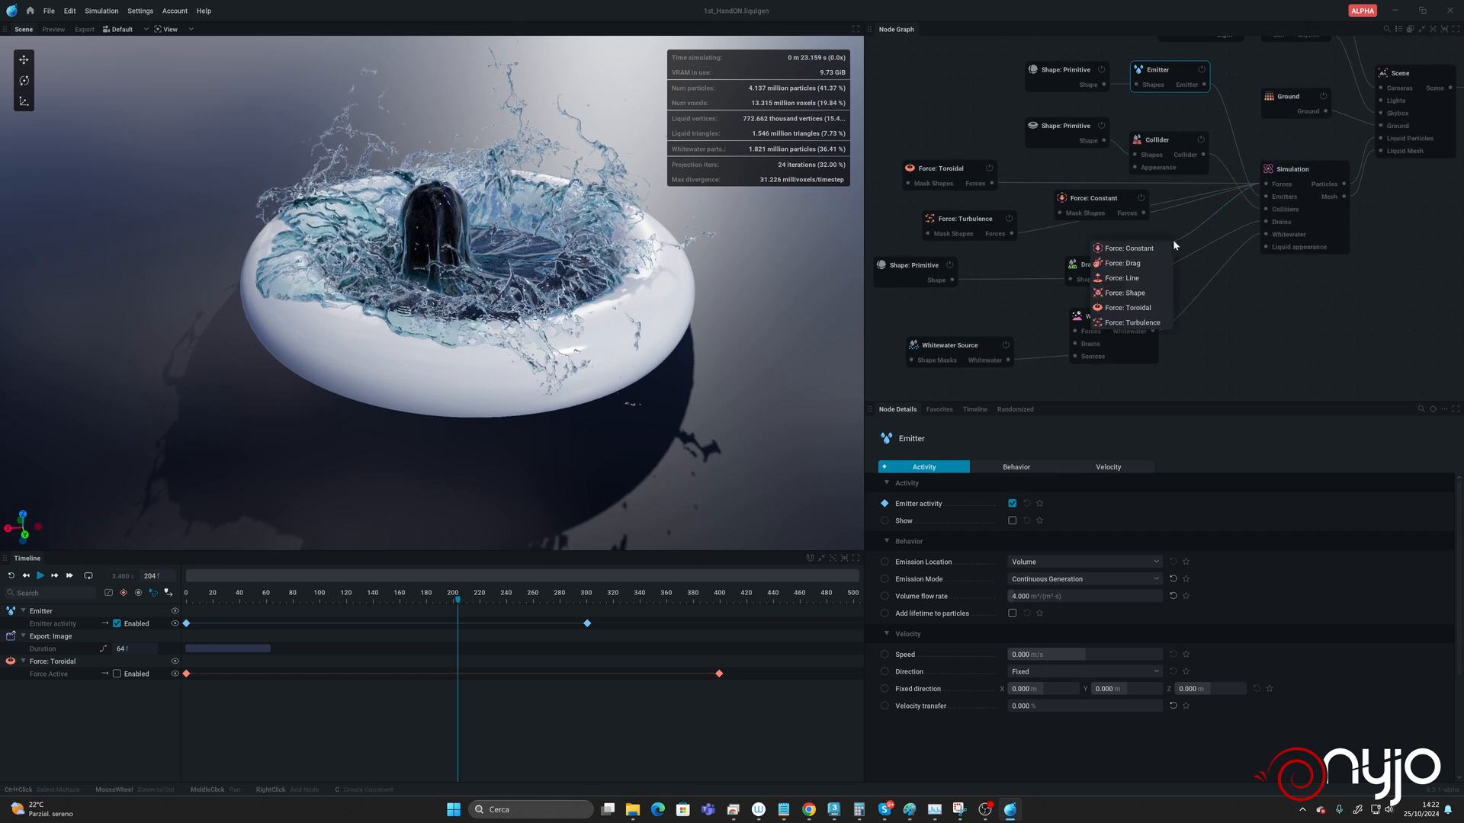
click(1124, 263)
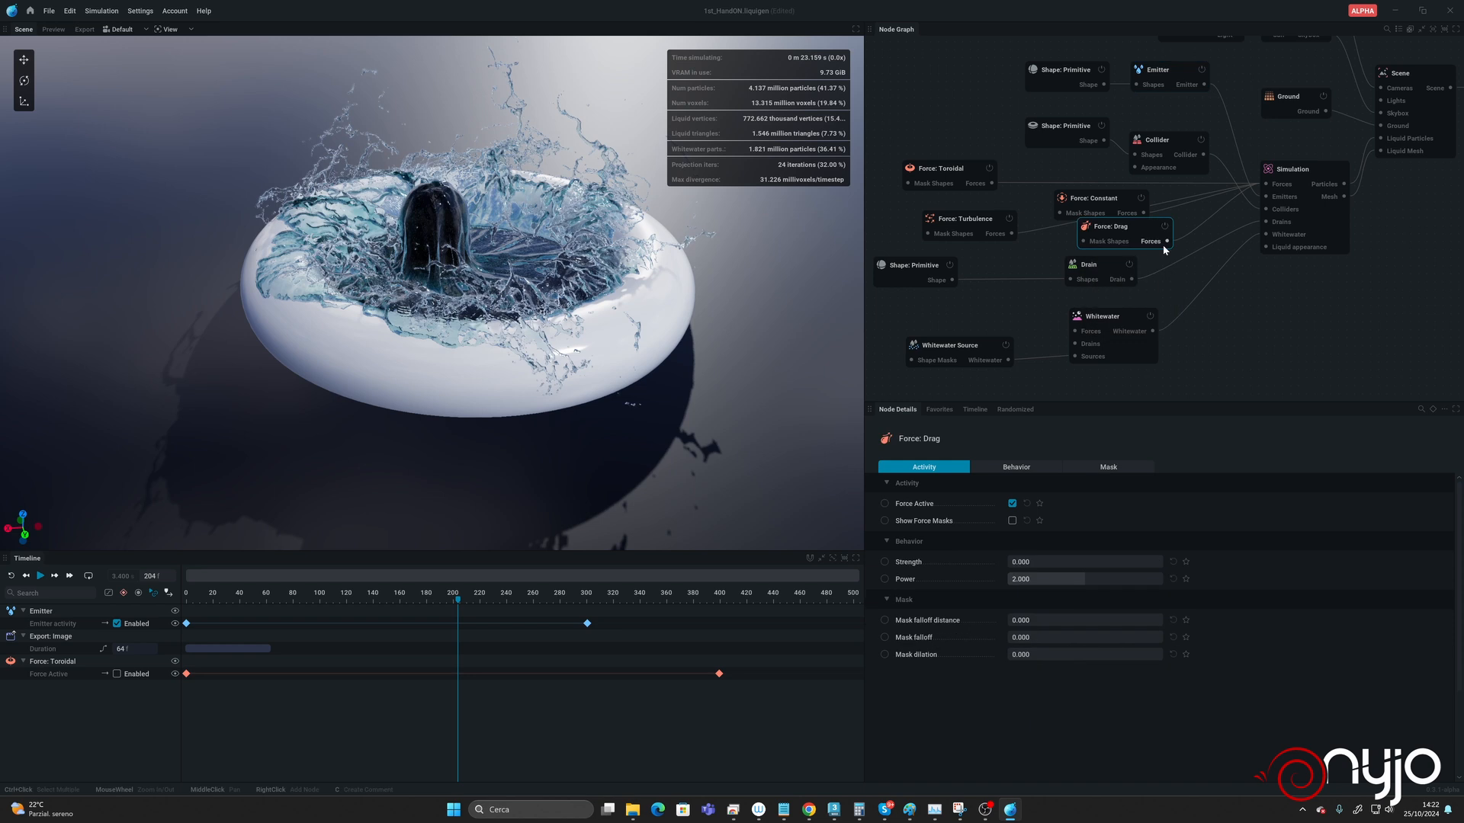
Step: Set the Drag force's strength to 0.1 and rerun the simulation to about frame 192
click(1060, 562)
text(0.1)
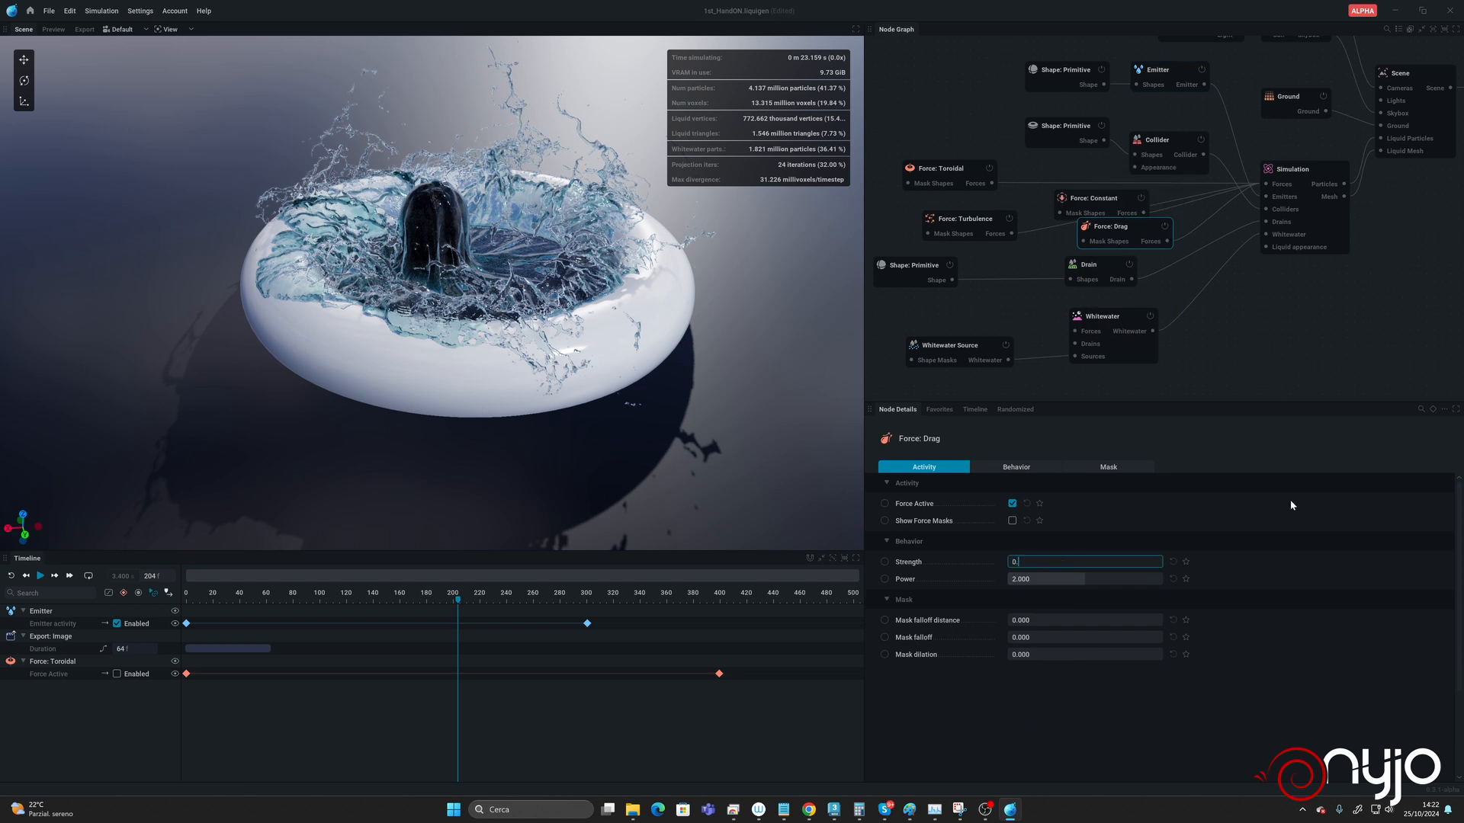
key(Return)
key(space)
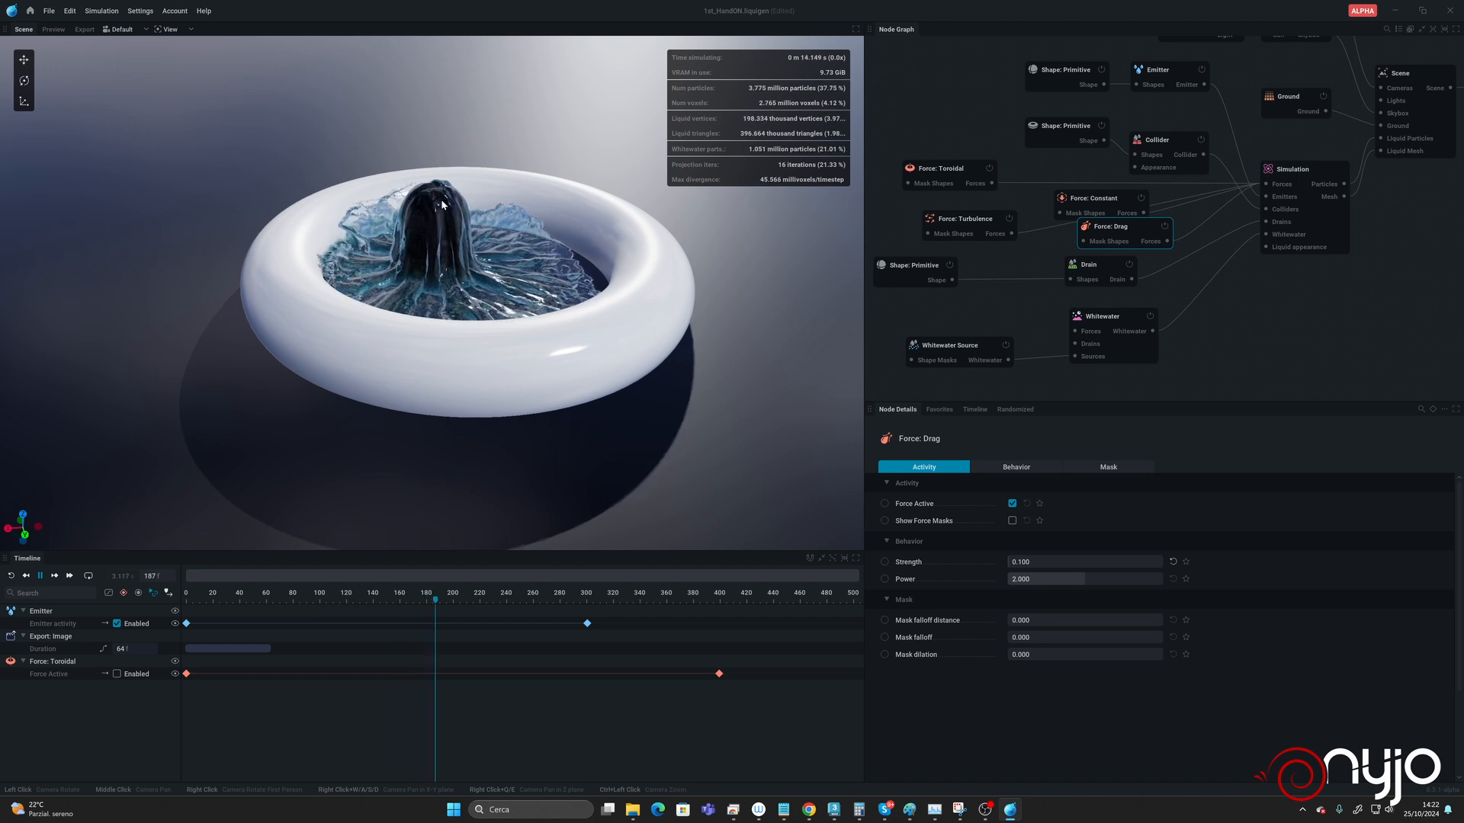
key(space)
Step: Set the Drag force's strength to 0.025 and rerun the simulation to about frame 197
click(1064, 562)
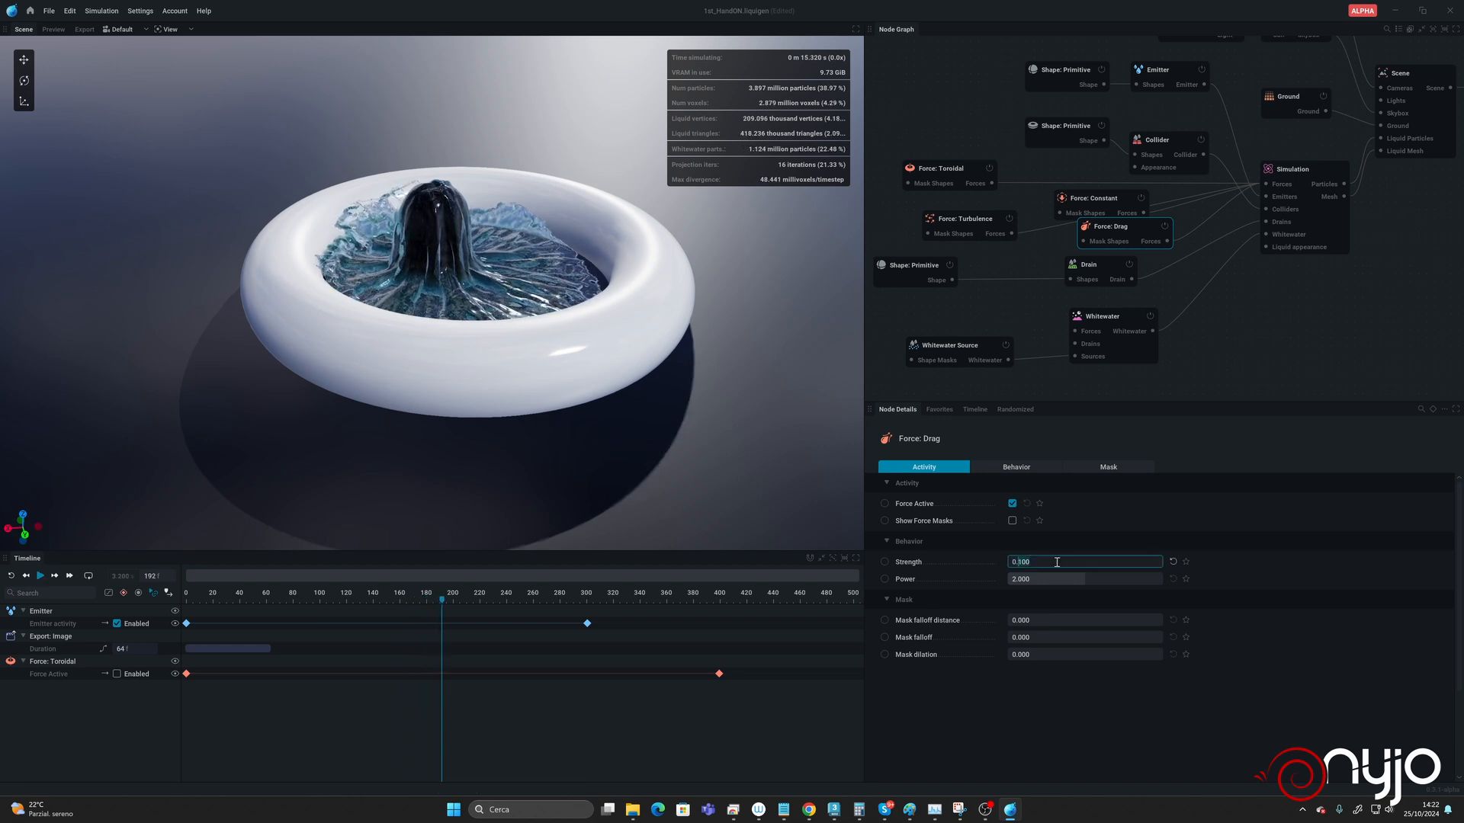
text(0.025)
key(Return)
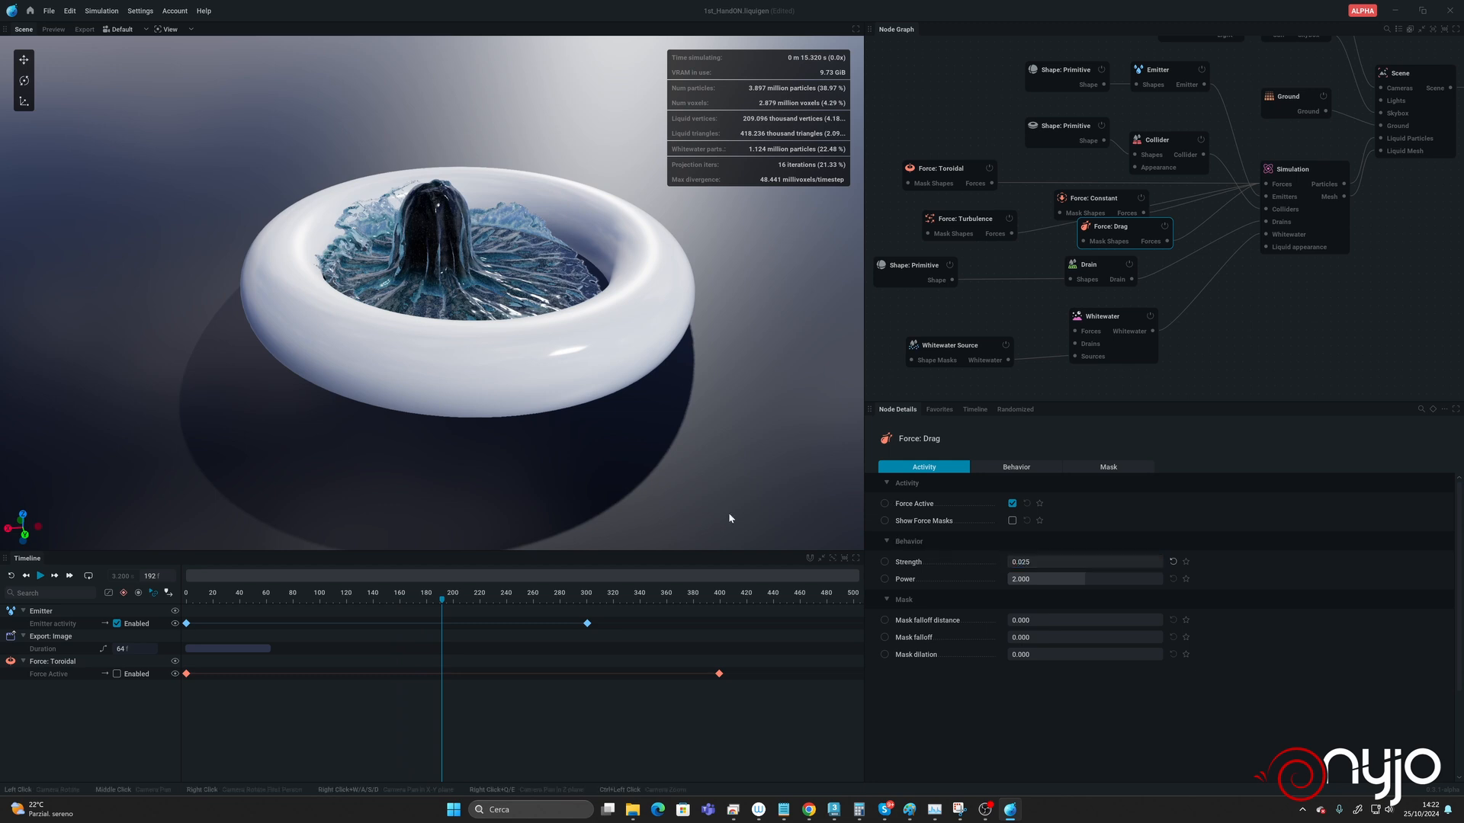
key(space)
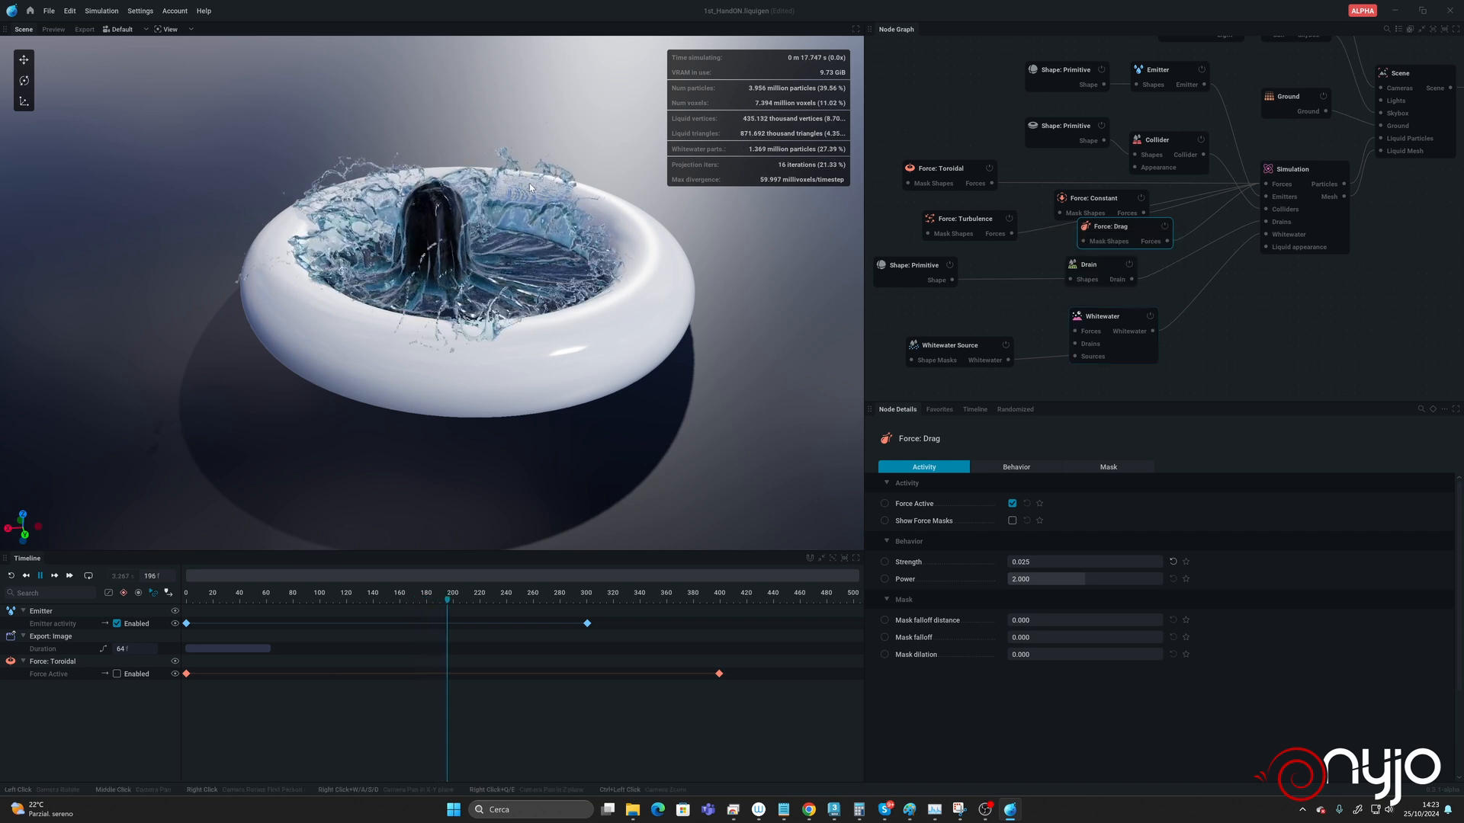
Step: Set the Whitewater's maximum number of particles to 10 million, apply and reset the simulation, and save the project
click(1103, 316)
click(1075, 563)
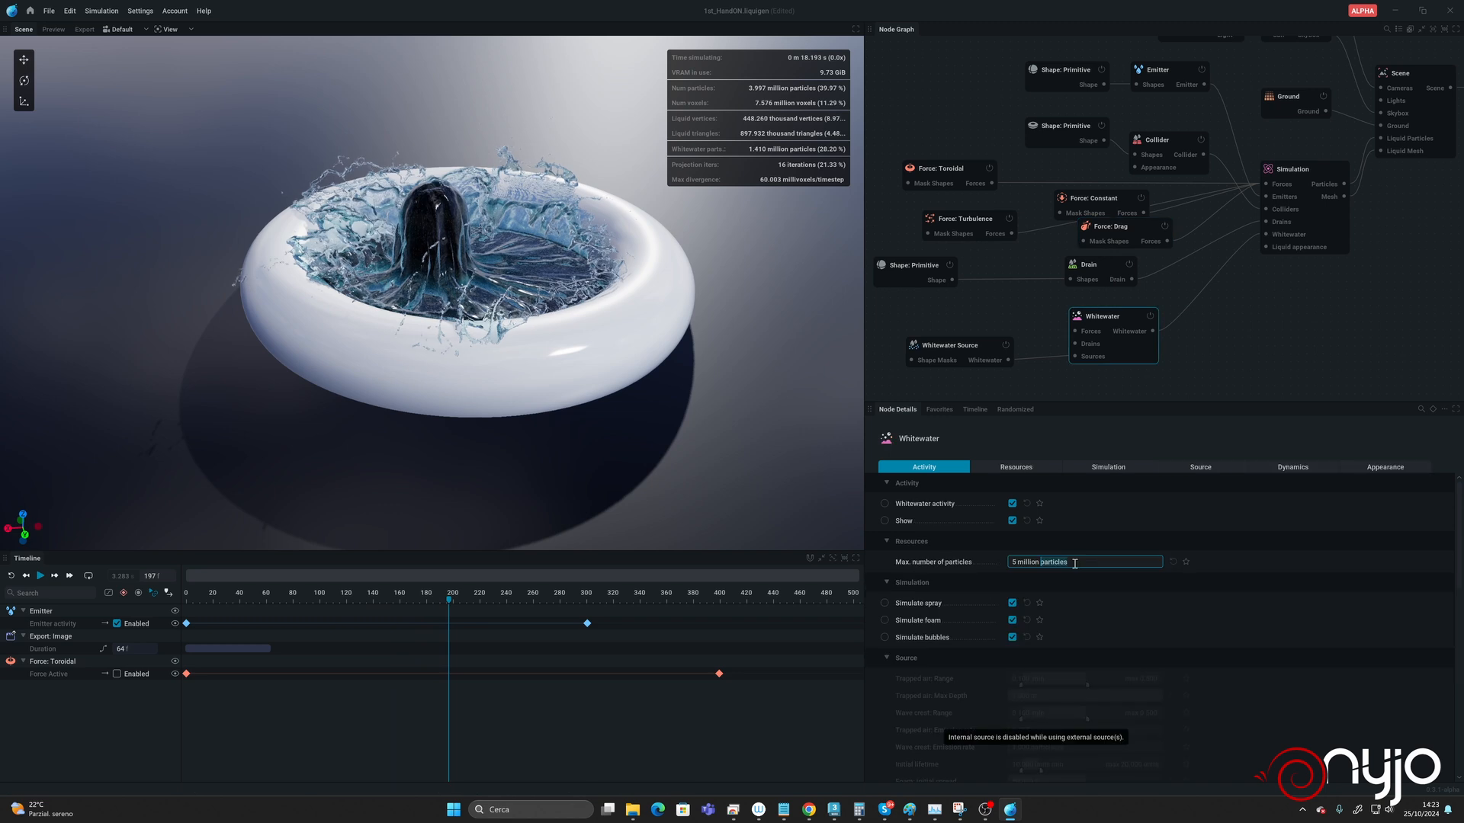
click(965, 555)
text(10)
key(Return)
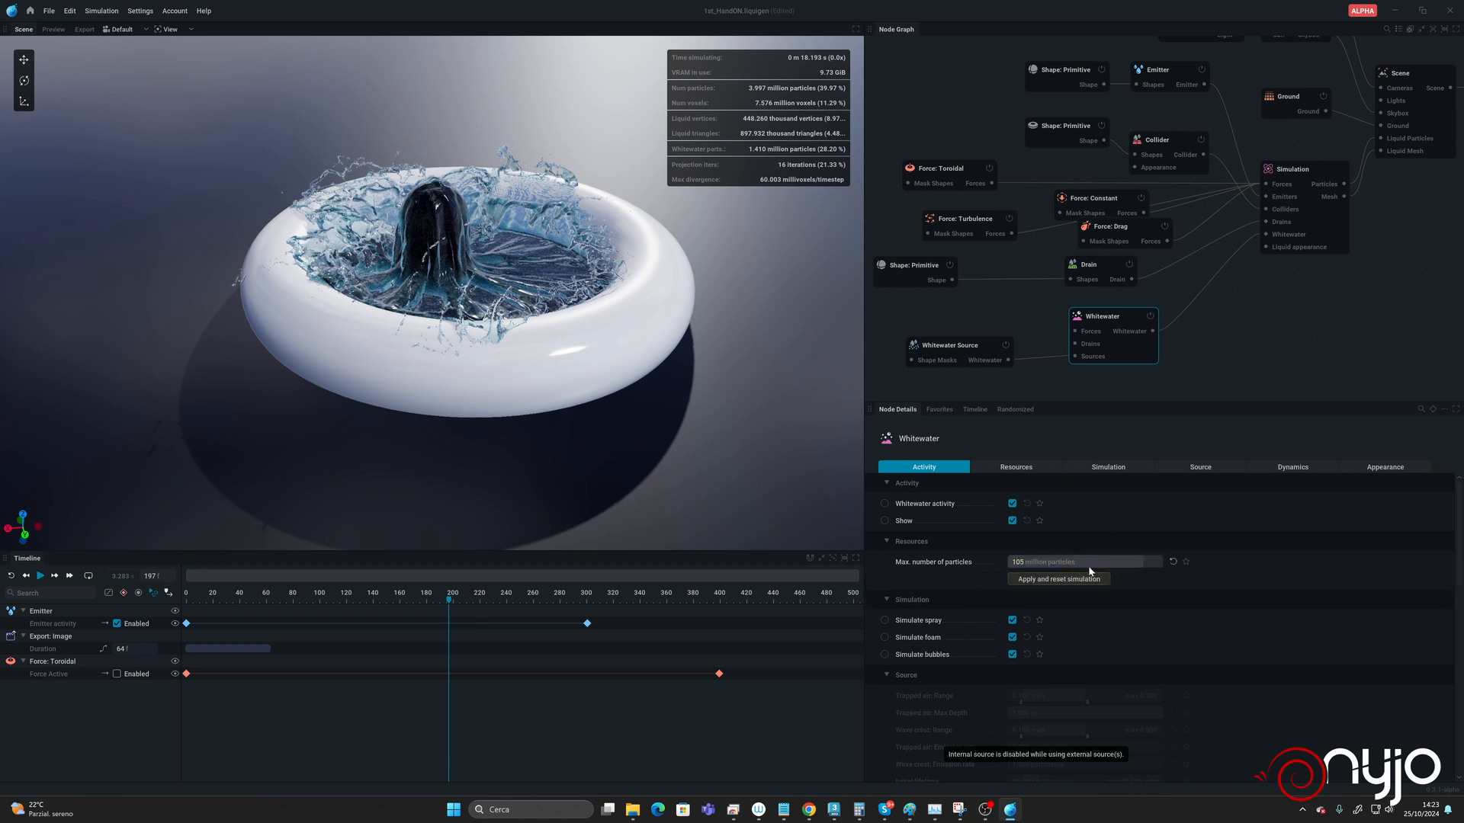
text(10)
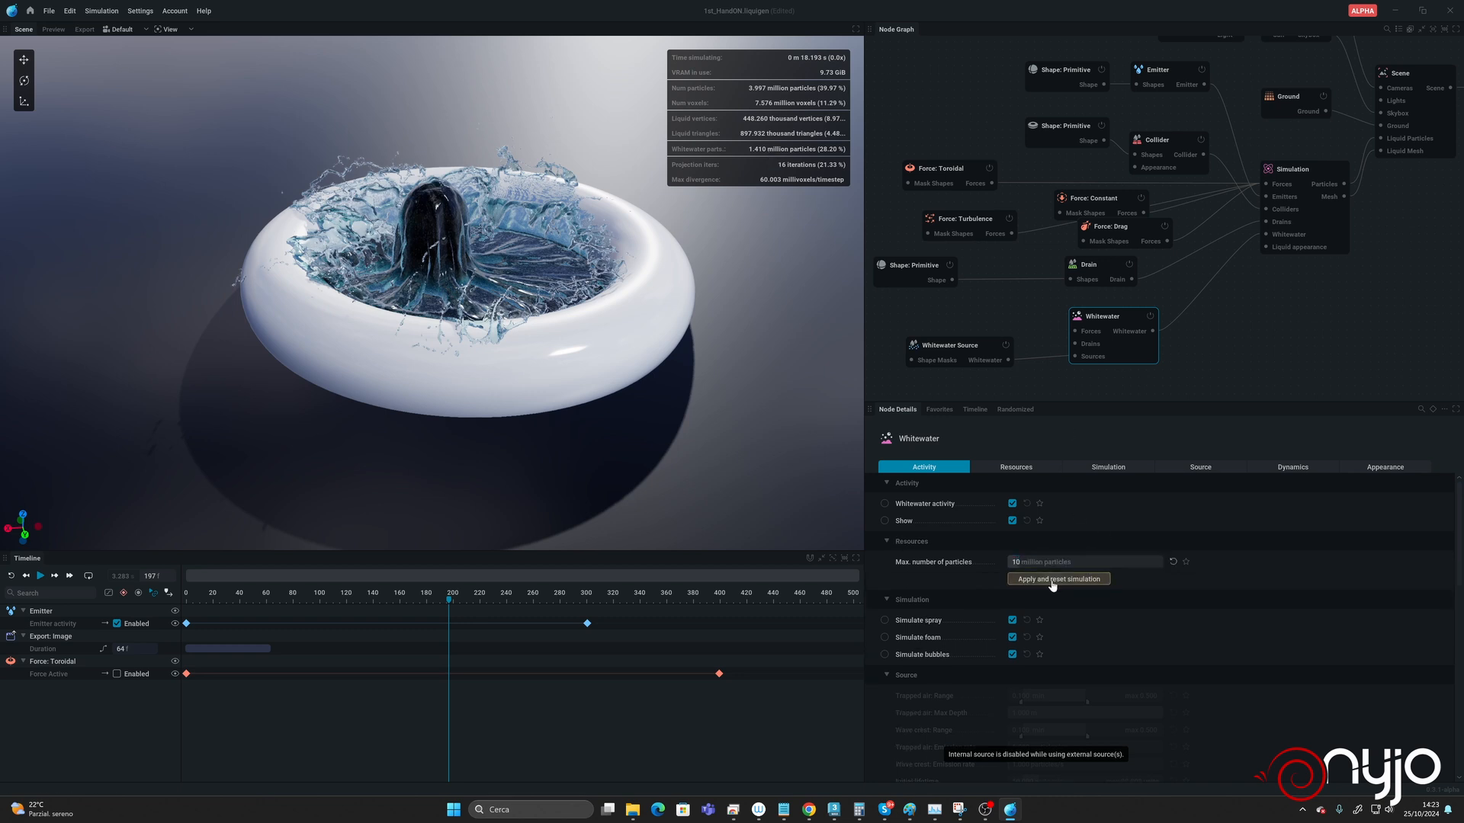
click(1058, 579)
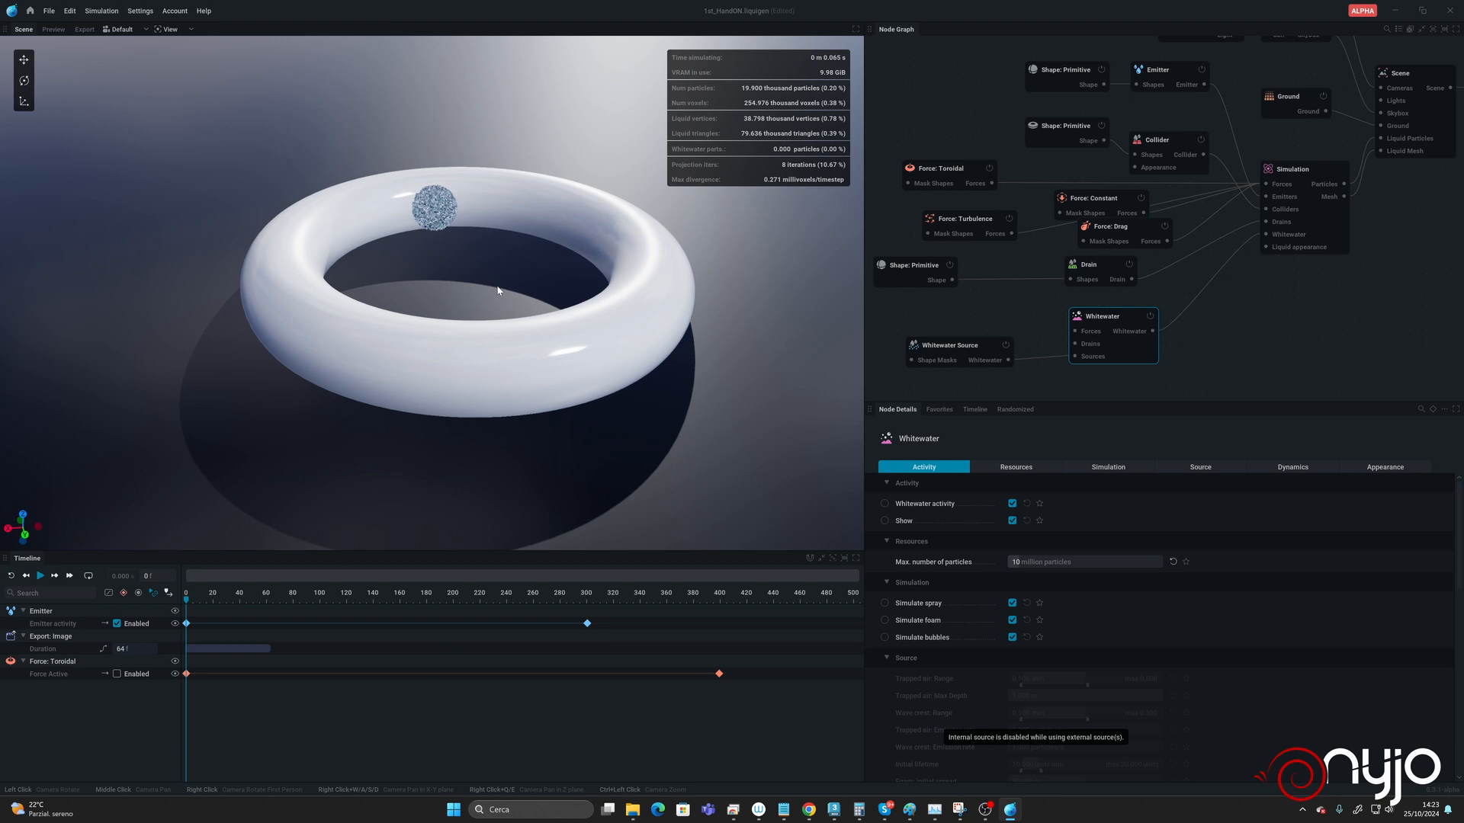
key(ctrl+s)
Step: Show the settings of the Export: Image node at the end of the node graph
middle_drag(564, 326, 539, 319)
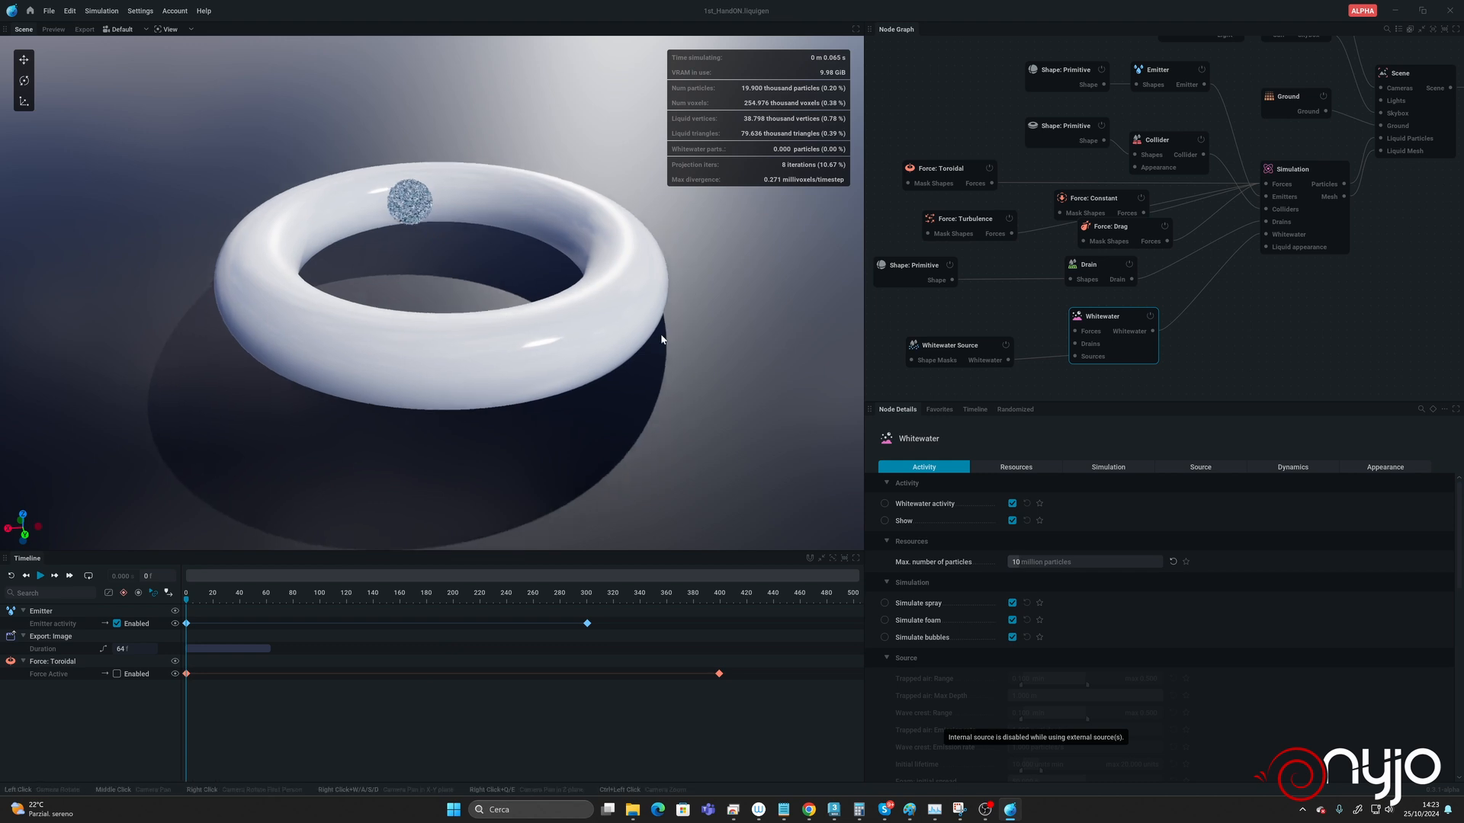
middle_drag(1274, 299, 1065, 313)
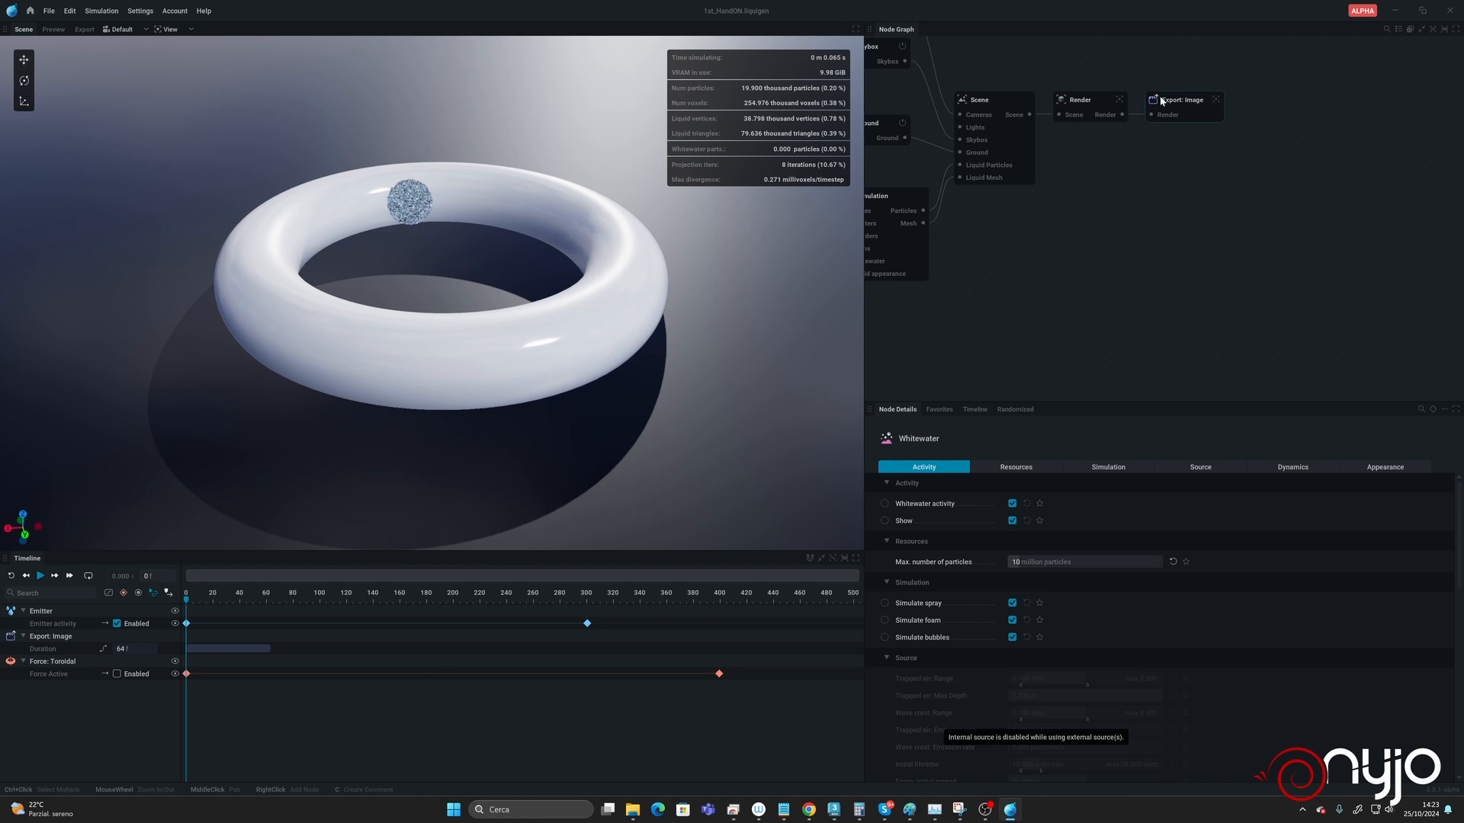
click(1169, 102)
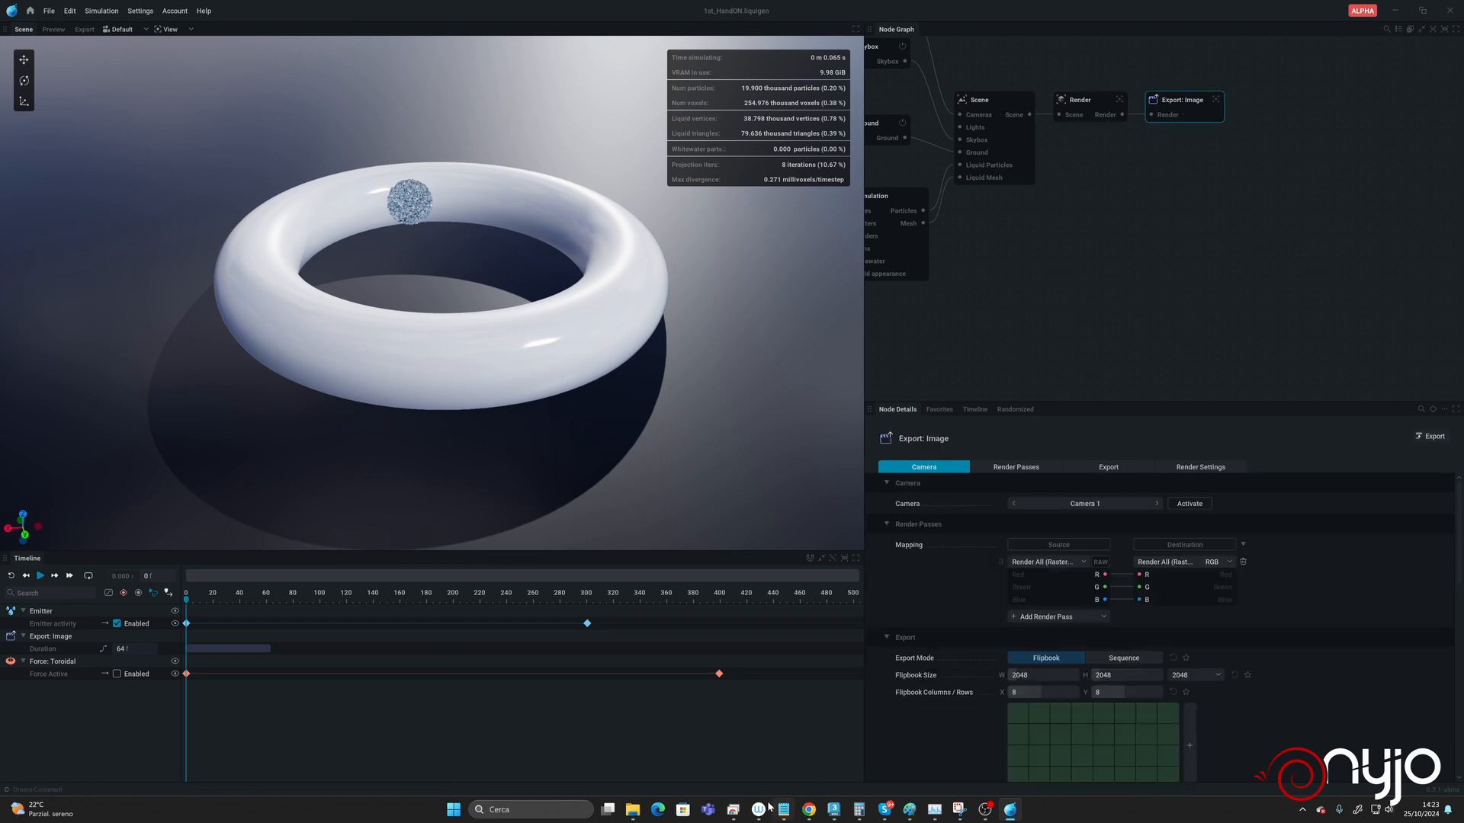
Step: Switch to the Chrome Remote Desktop window, read the LiquiGen 0.3.1-alpha patch notes on Discord, and return to LiquiGen
click(733, 810)
click(721, 425)
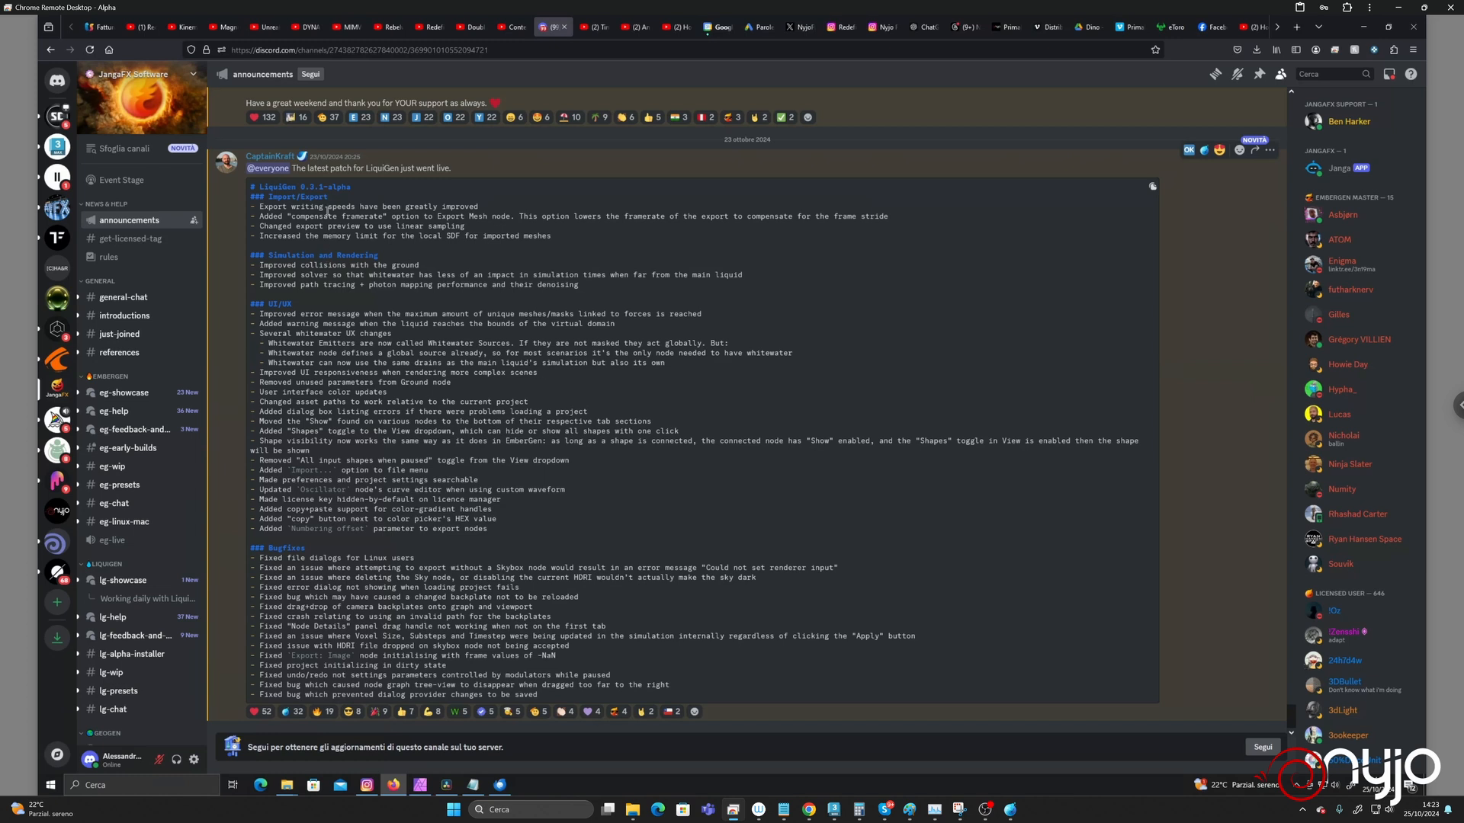
click(1398, 7)
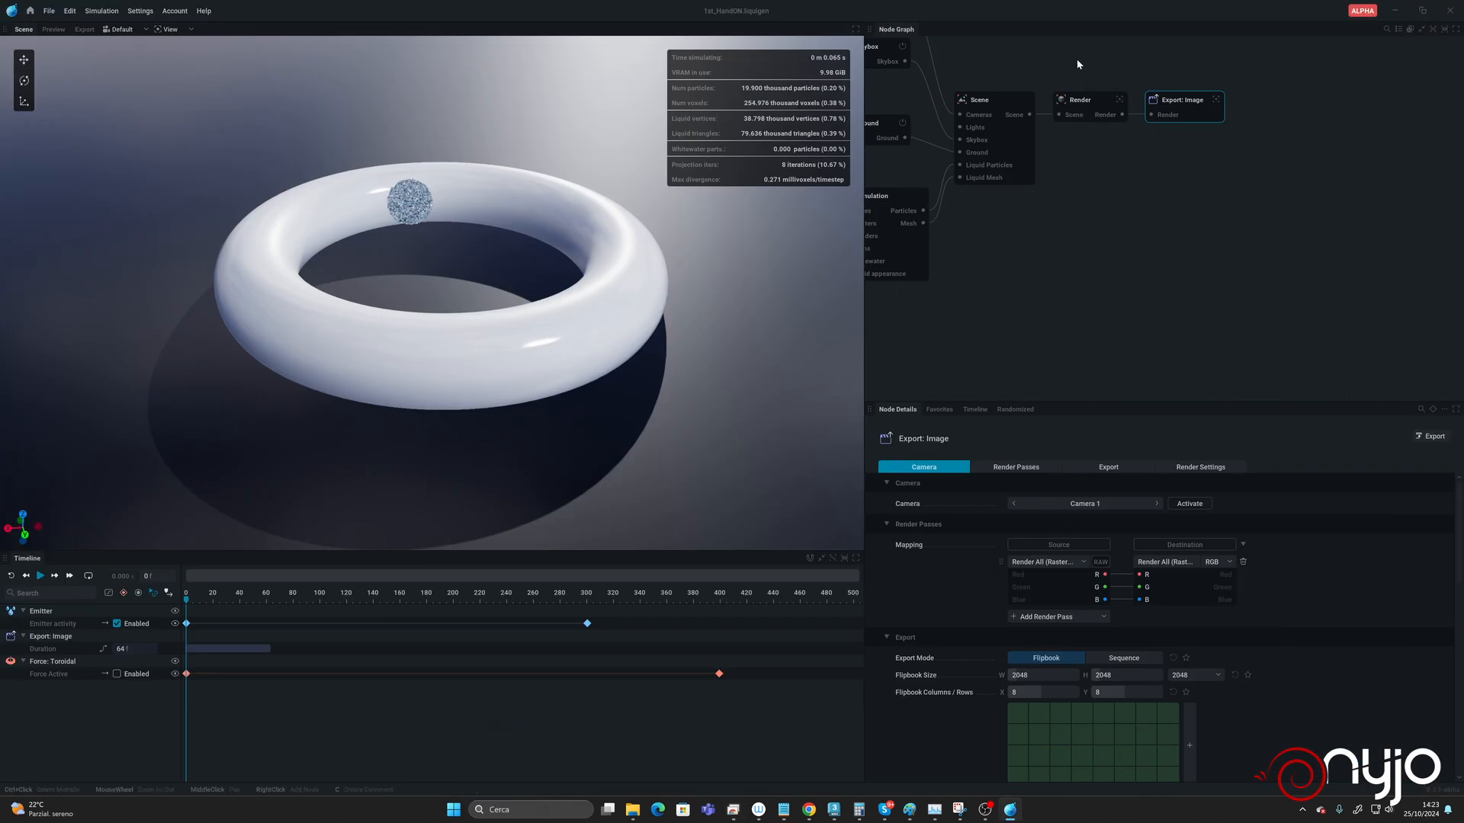
Step: Look through Camera 1 and set the Camera's display resolution to the 720p preset
middle_drag(1076, 64, 1141, 172)
click(936, 114)
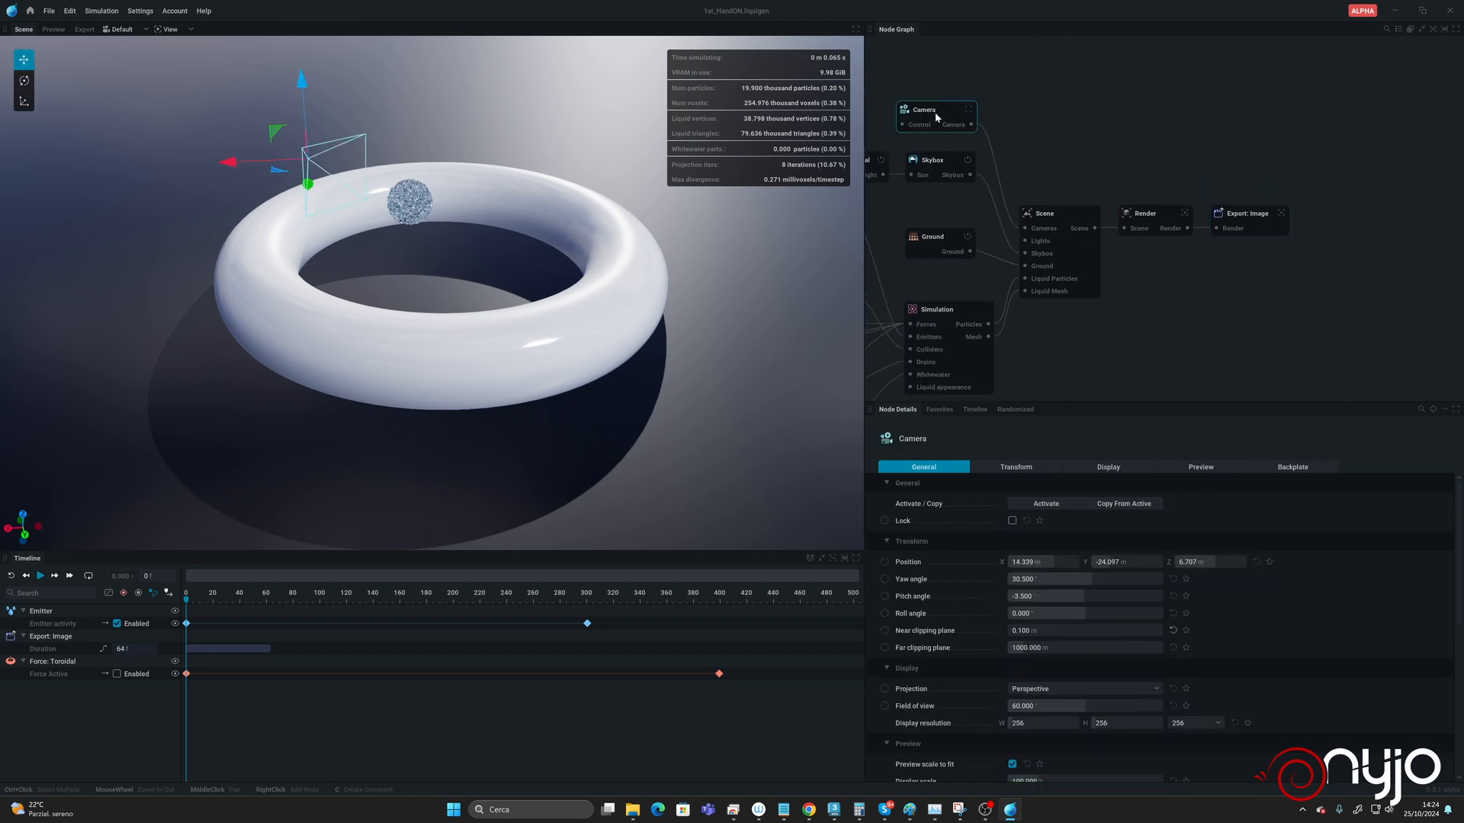
click(170, 30)
click(120, 30)
click(130, 59)
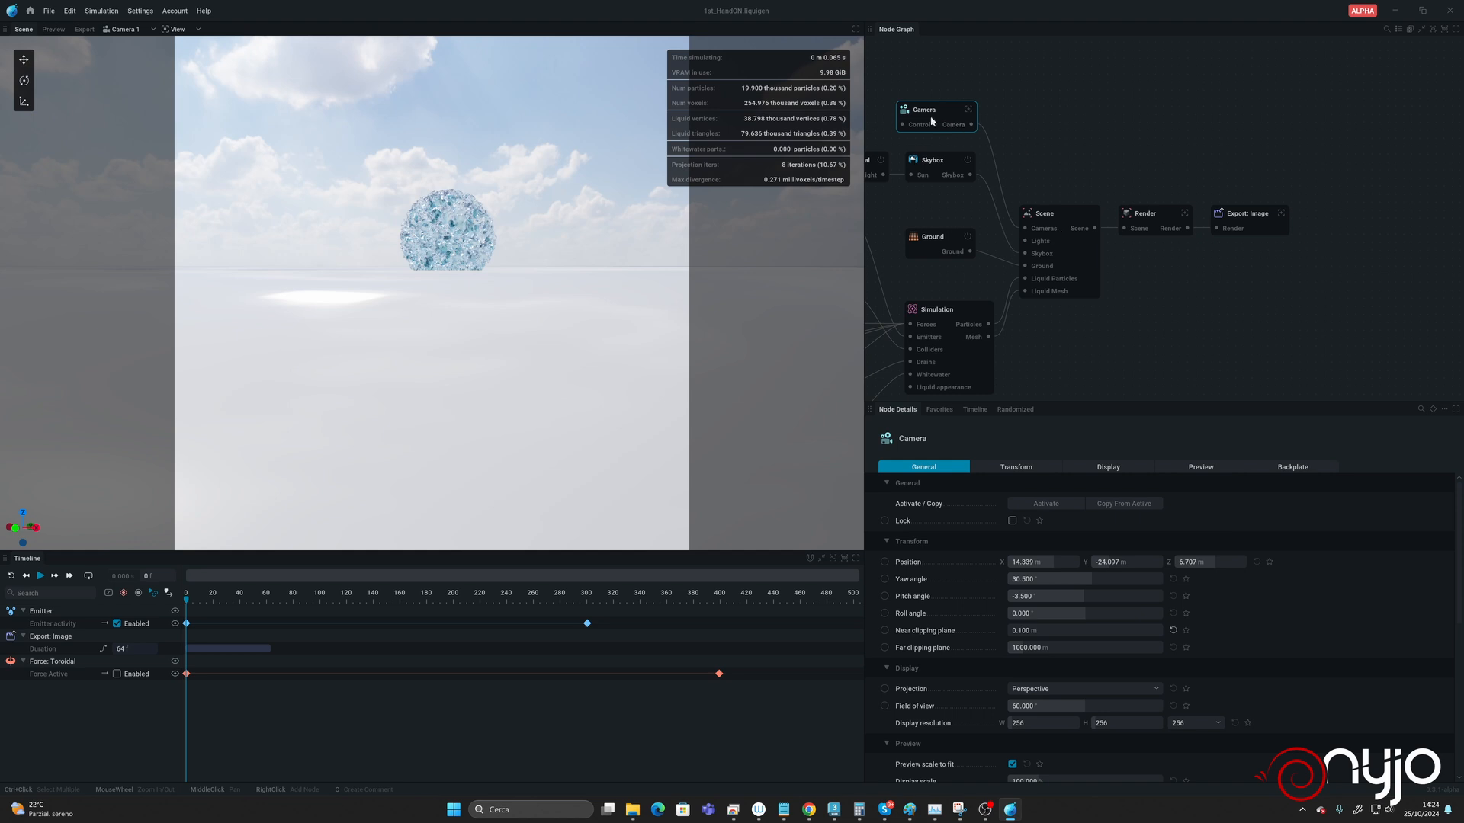
click(1195, 723)
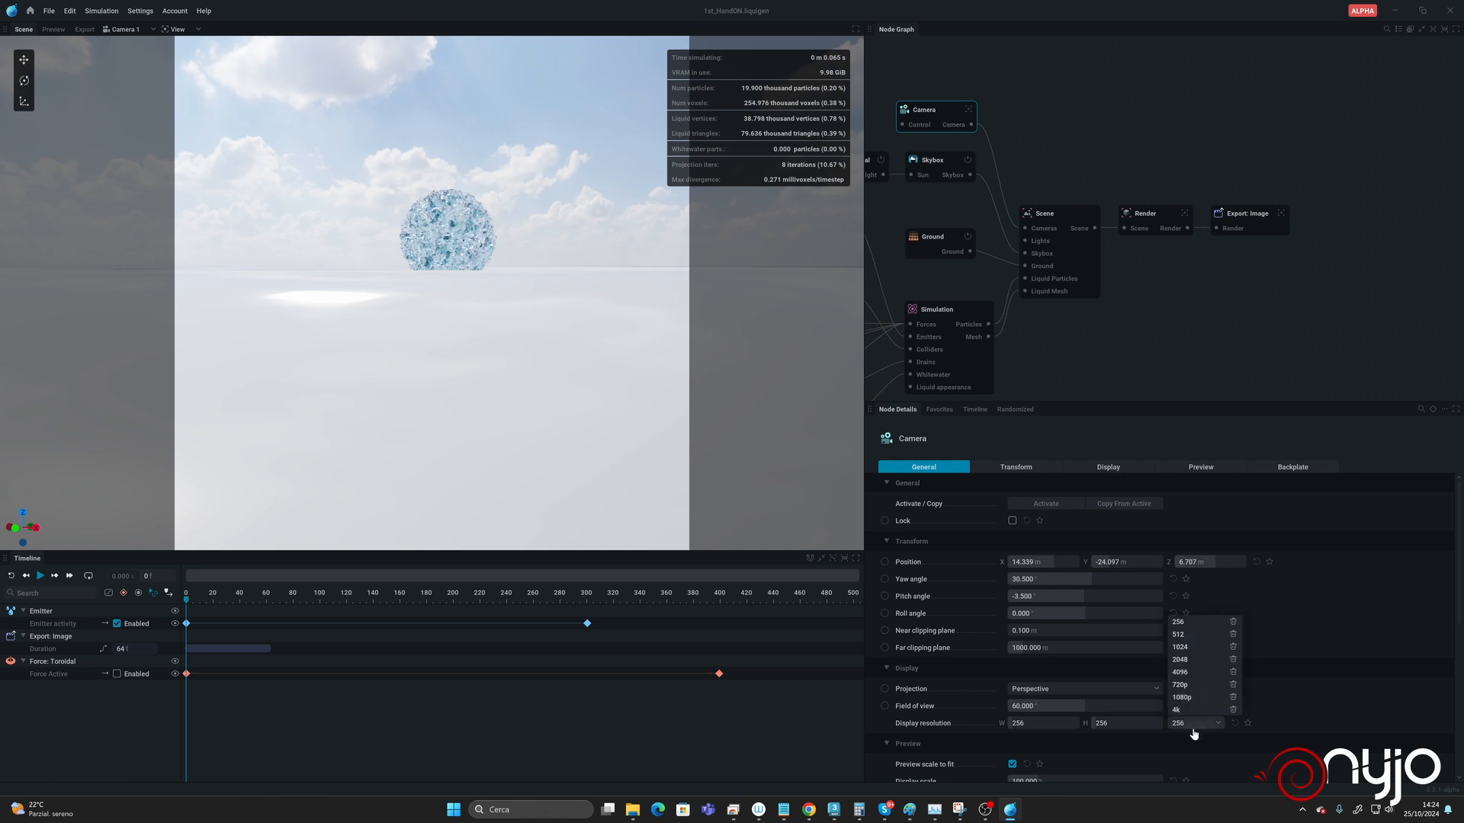
click(1199, 690)
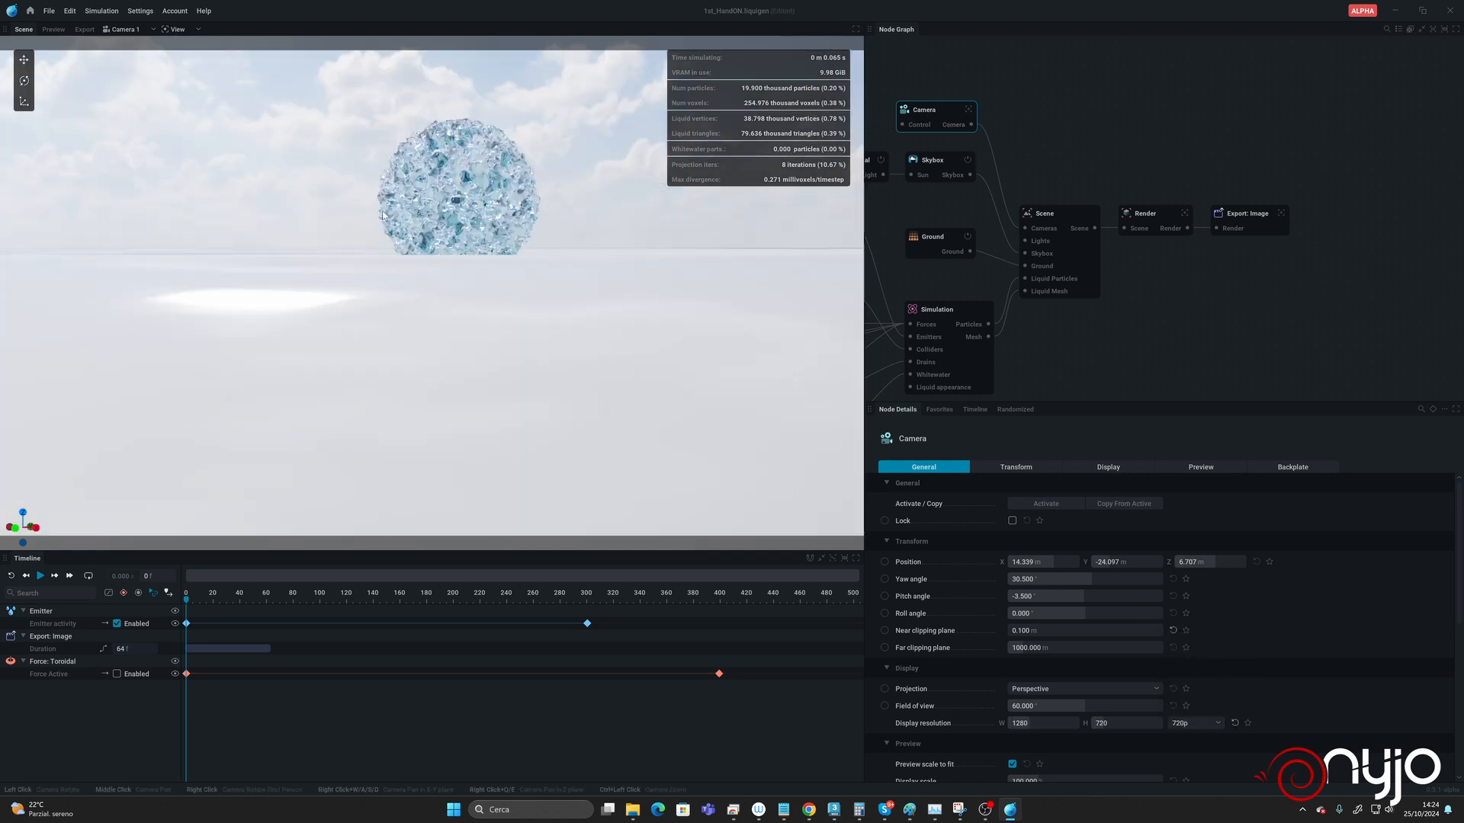
Step: Reposition Camera 1 to frame the whole torus and emitter sphere obliquely from above
drag(382, 214, 242, 249)
scroll(440, 267, down, 3)
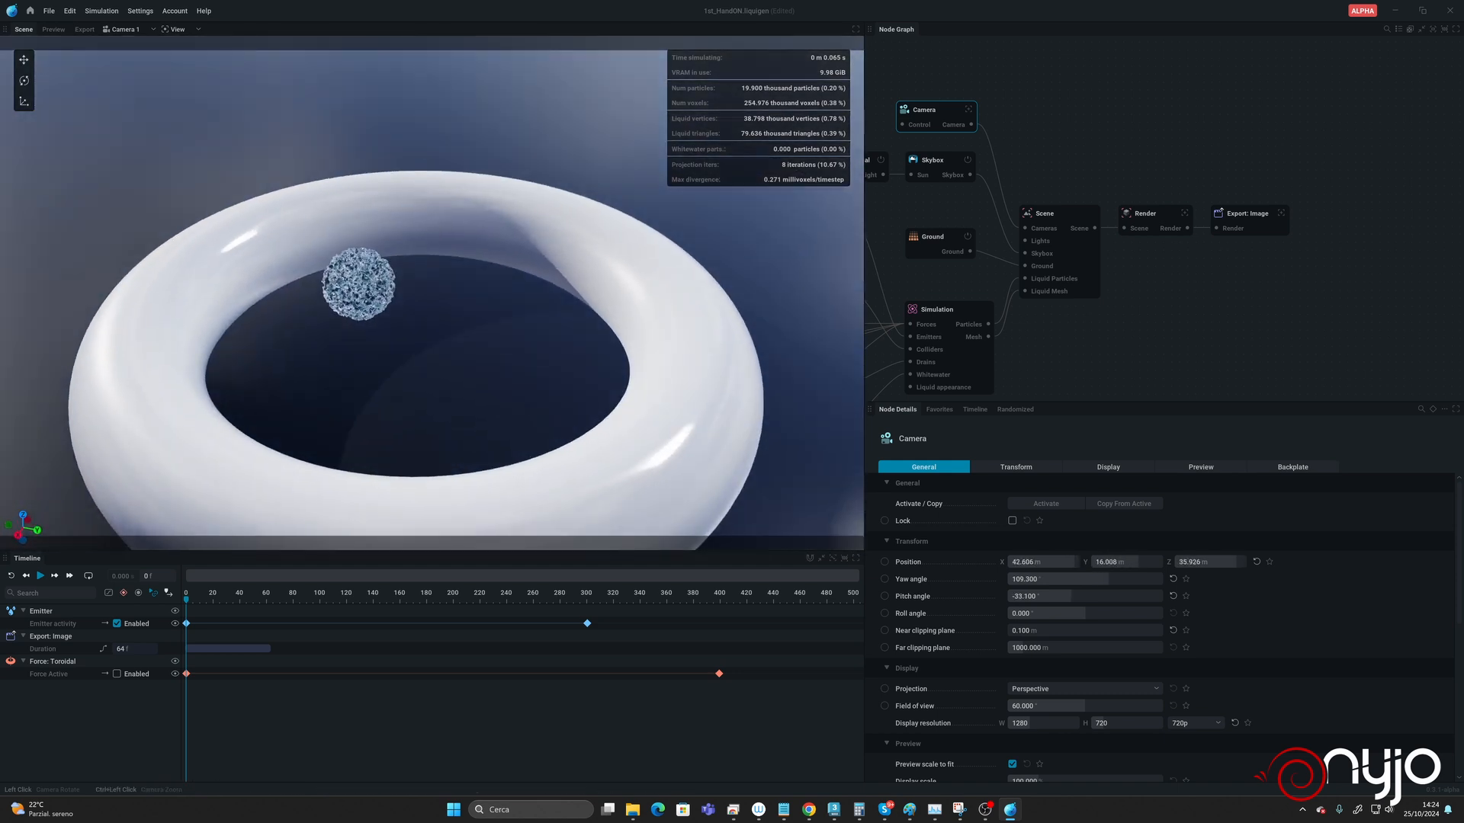
drag(522, 367, 475, 361)
middle_drag(476, 362, 455, 324)
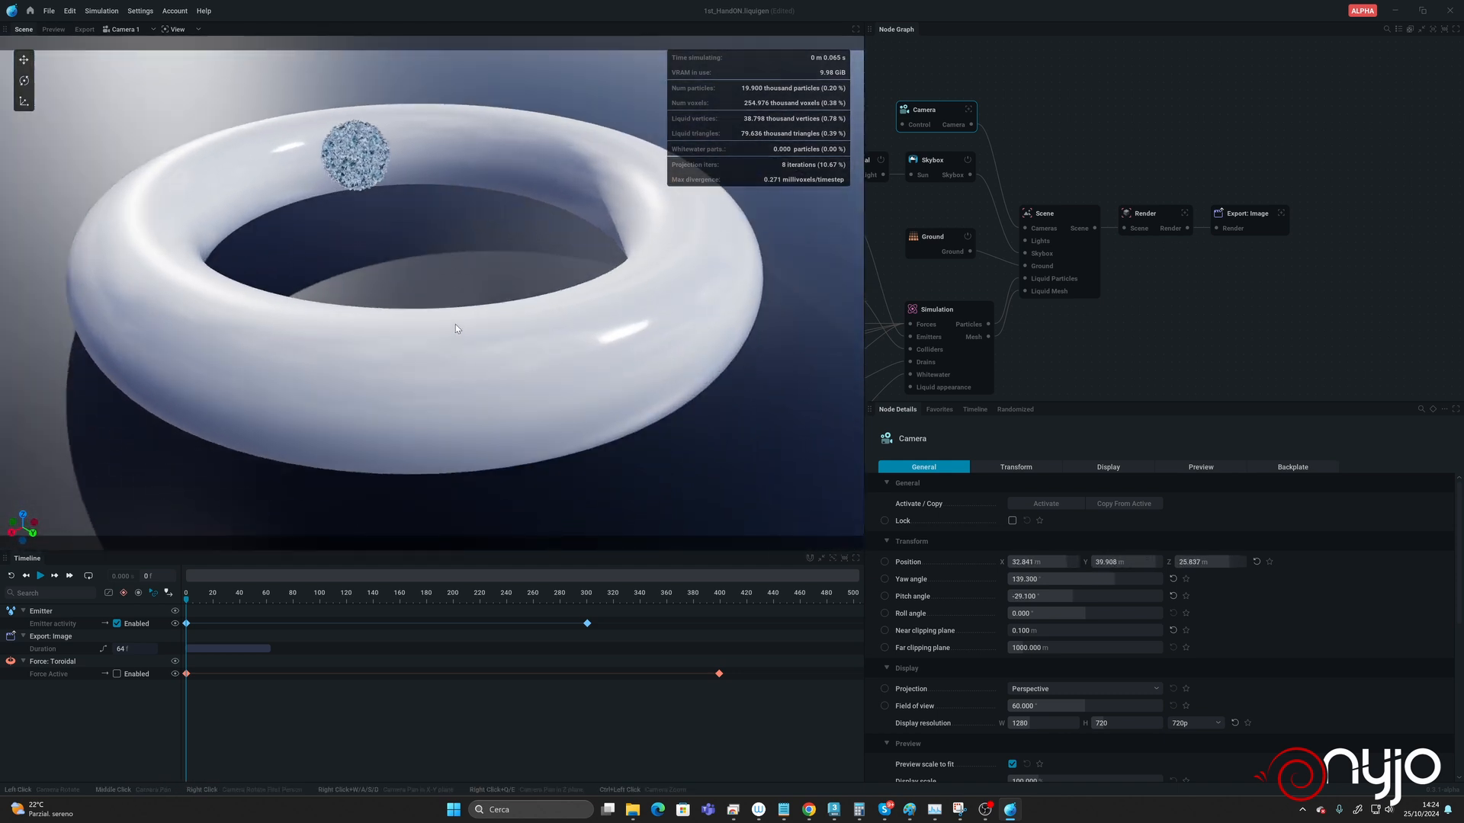
drag(456, 324, 446, 274)
scroll(434, 287, down, 4)
middle_drag(446, 274, 454, 278)
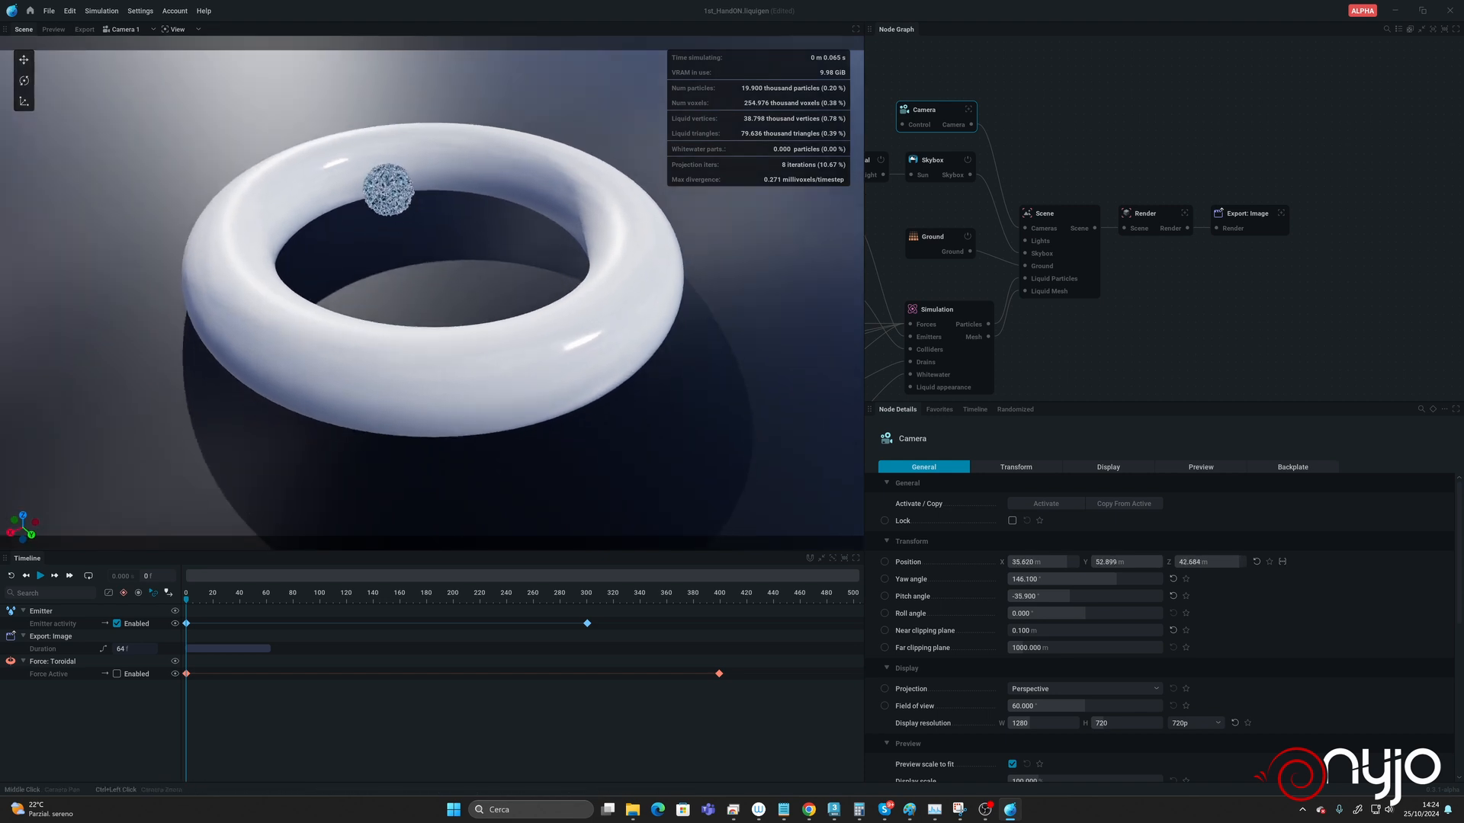
Step: Configure the Export: Image node as a 720p sequence of 1200 frames
click(1246, 214)
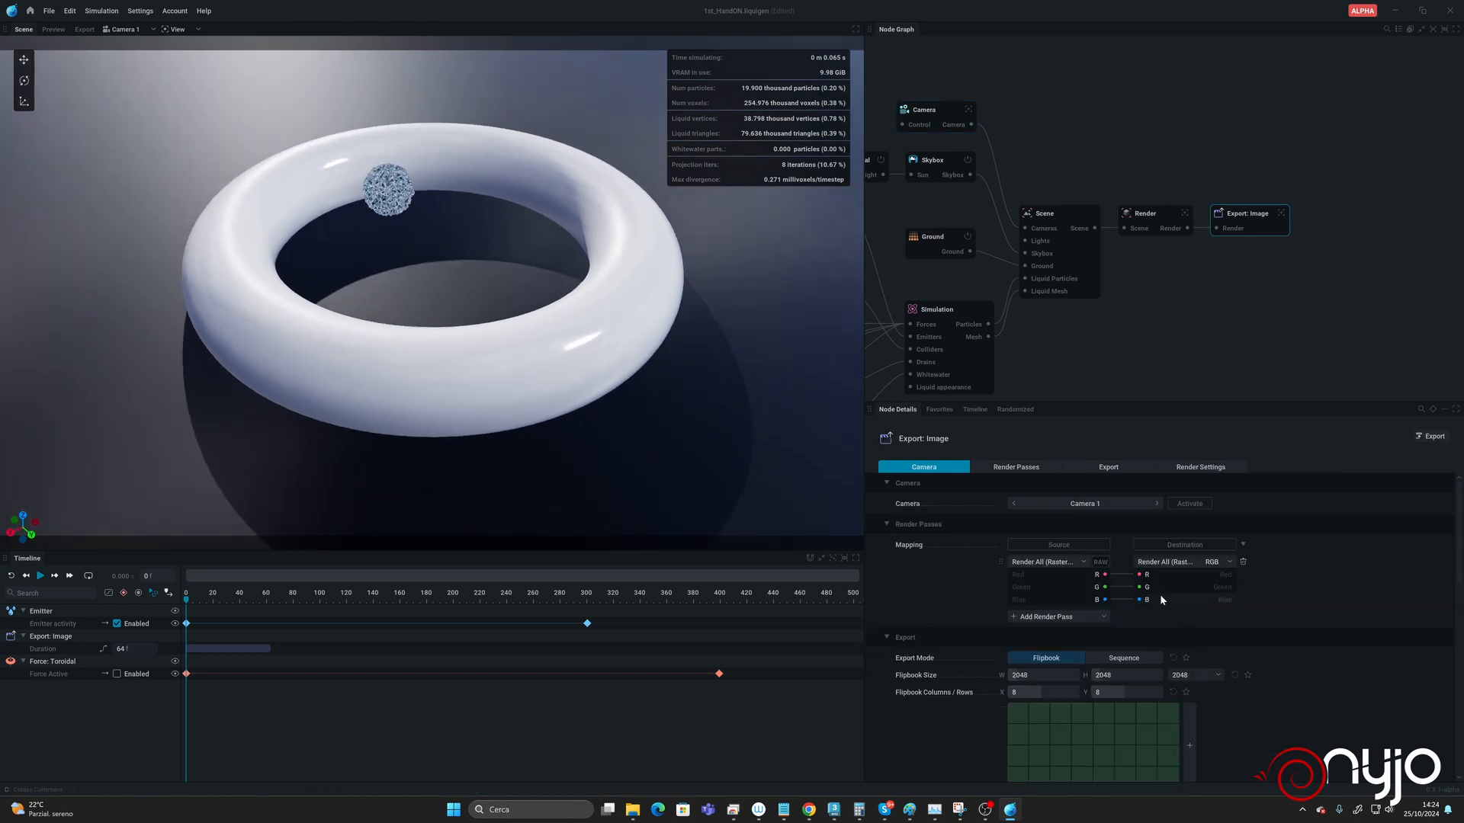
click(1127, 658)
click(1197, 676)
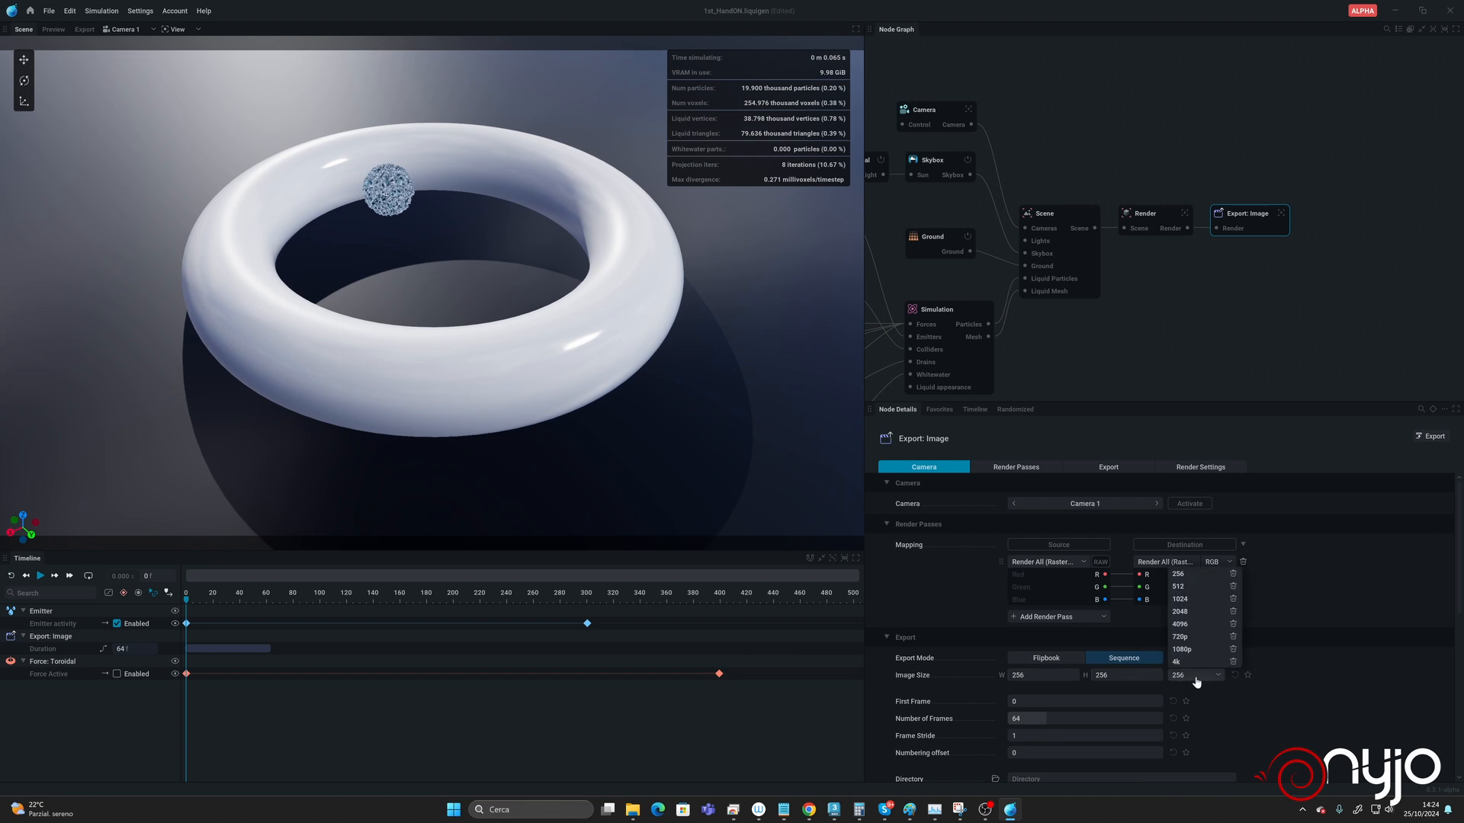
click(1179, 636)
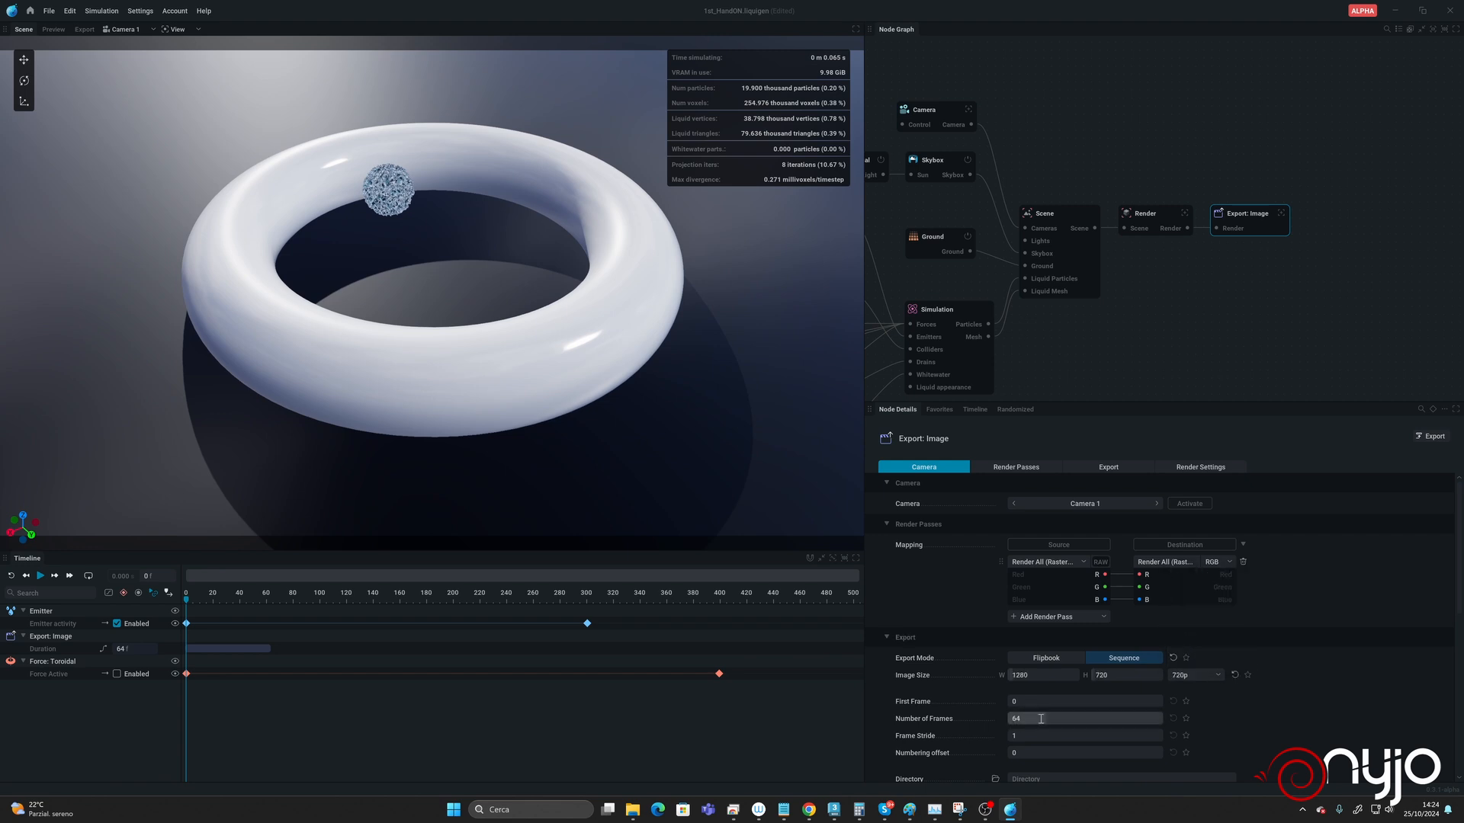
click(1098, 719)
text(1200)
key(Return)
Step: Create a folder named LiquiGen_031 in D:/APPOGGIO and choose it as the image export directory
scroll(1049, 657, down, 3)
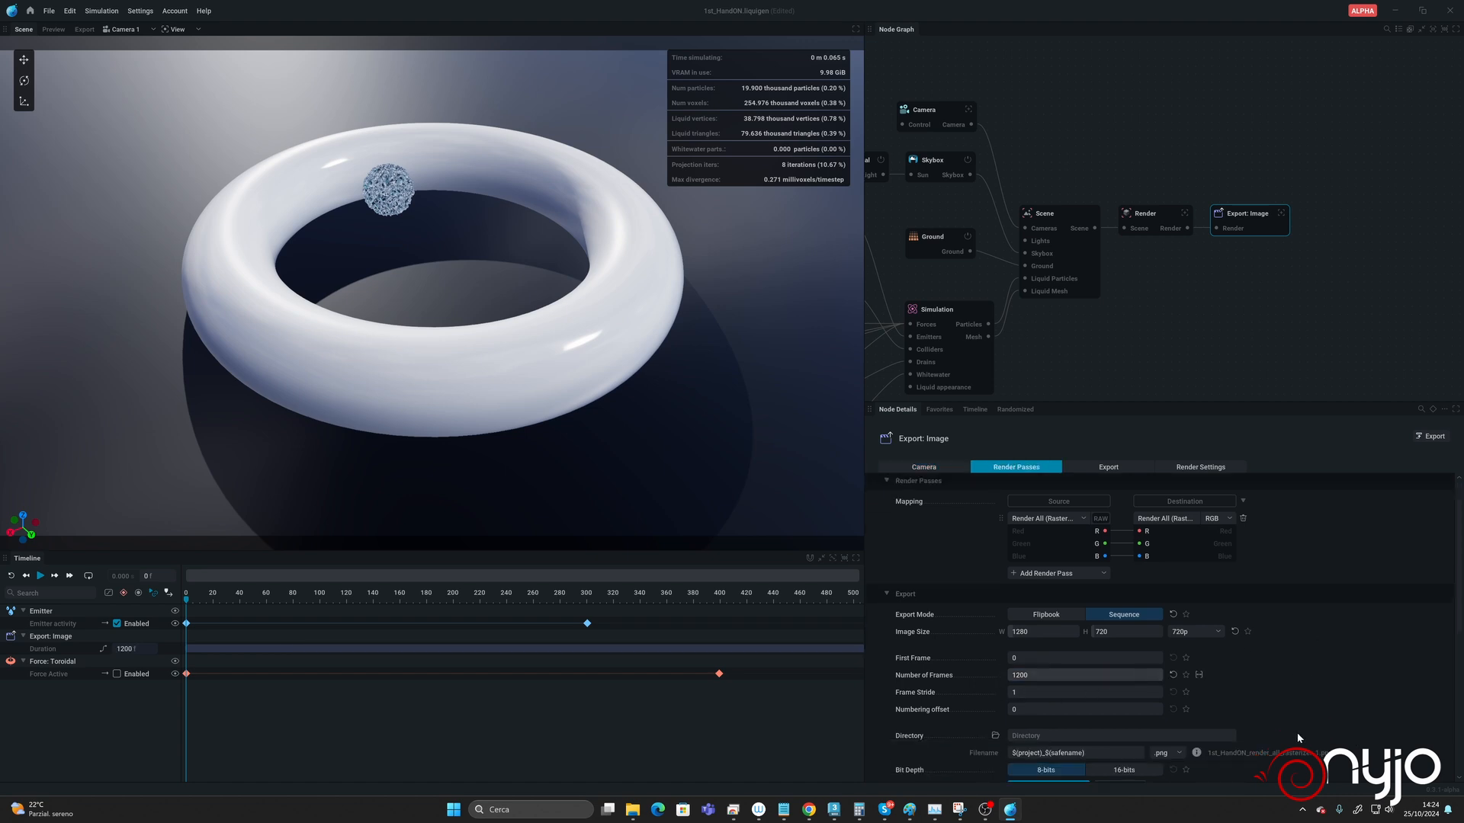
click(995, 665)
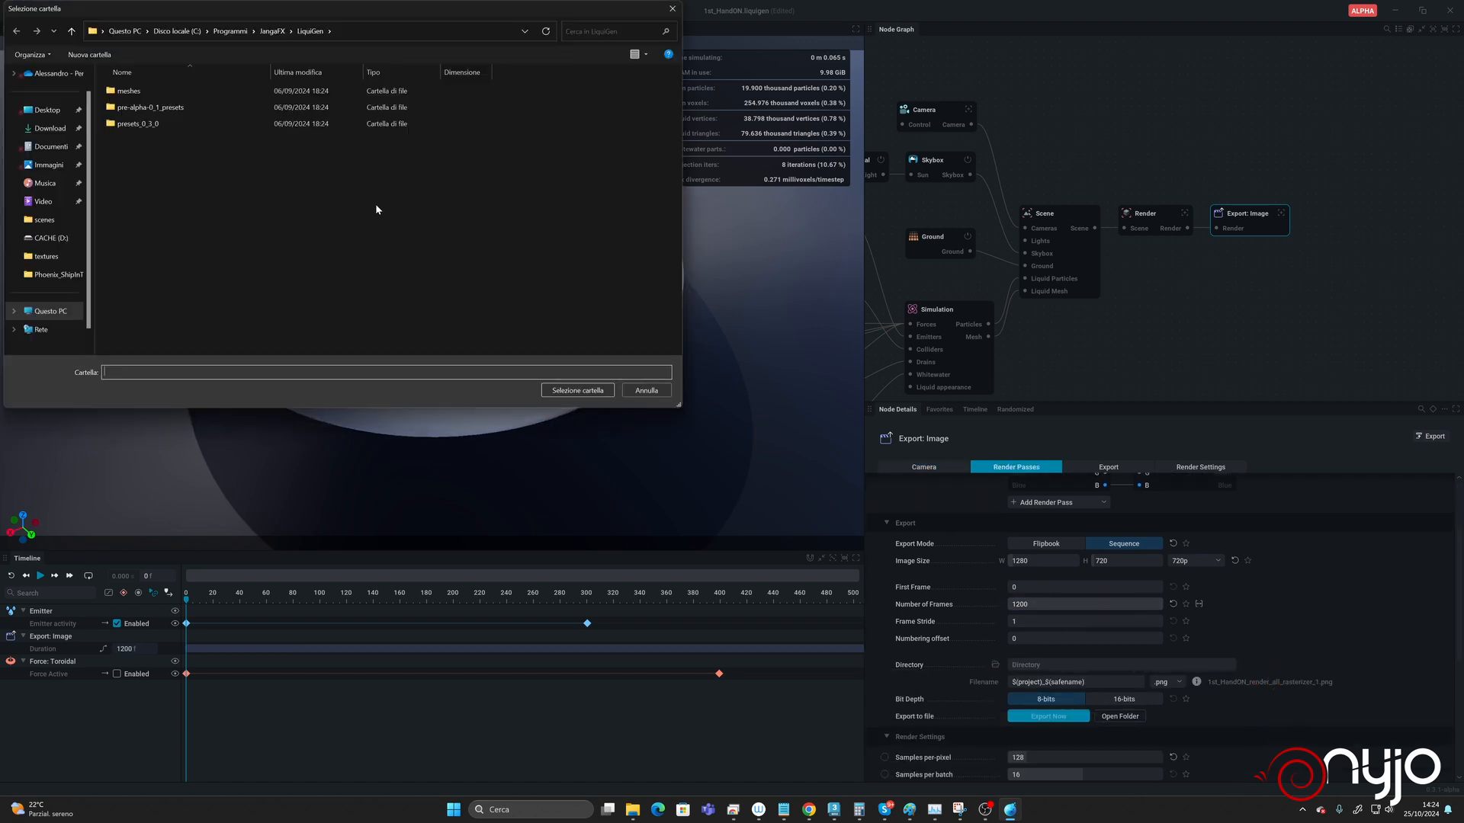
click(51, 311)
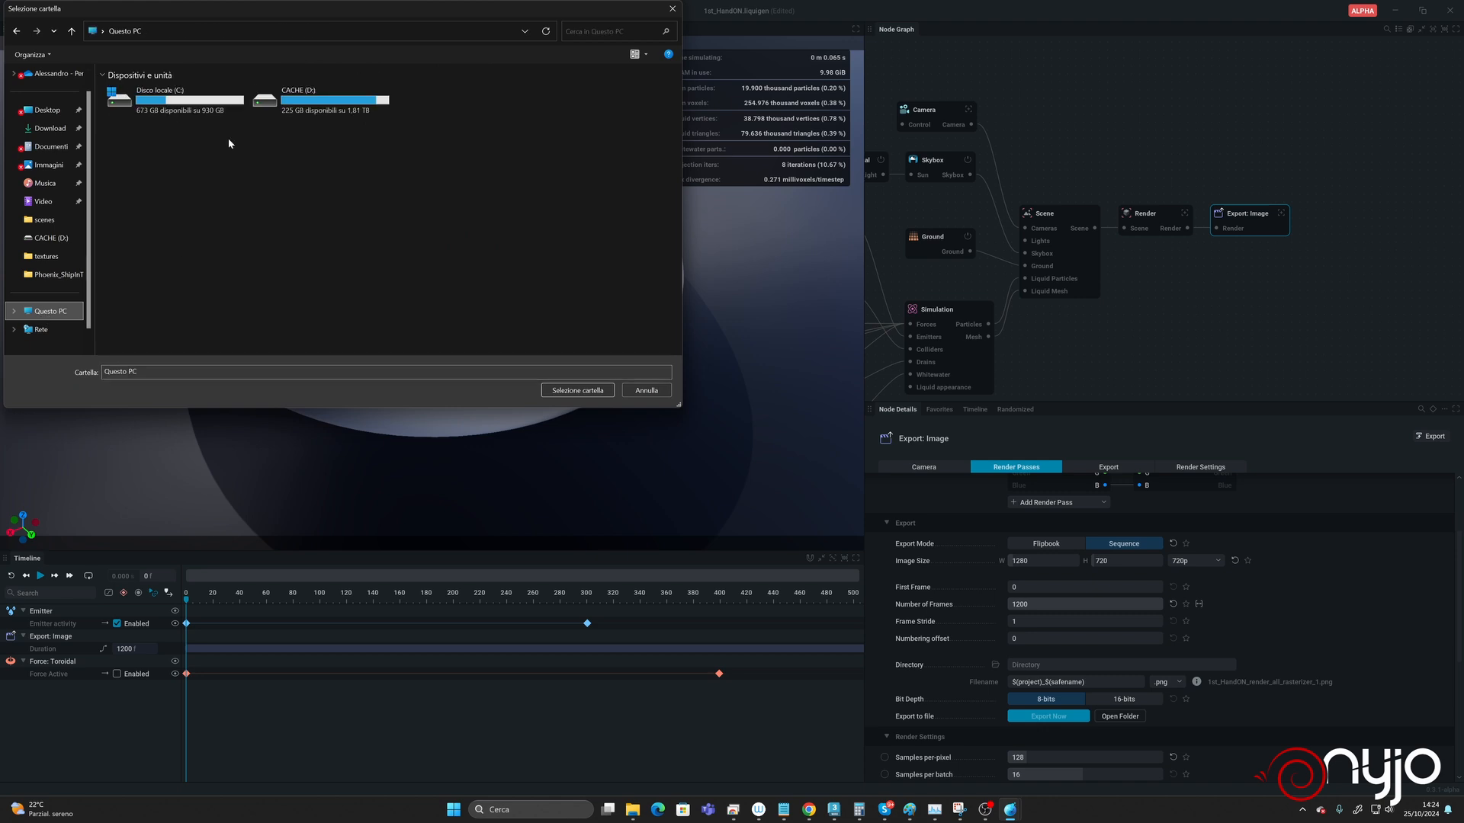
double_click(274, 109)
double_click(134, 172)
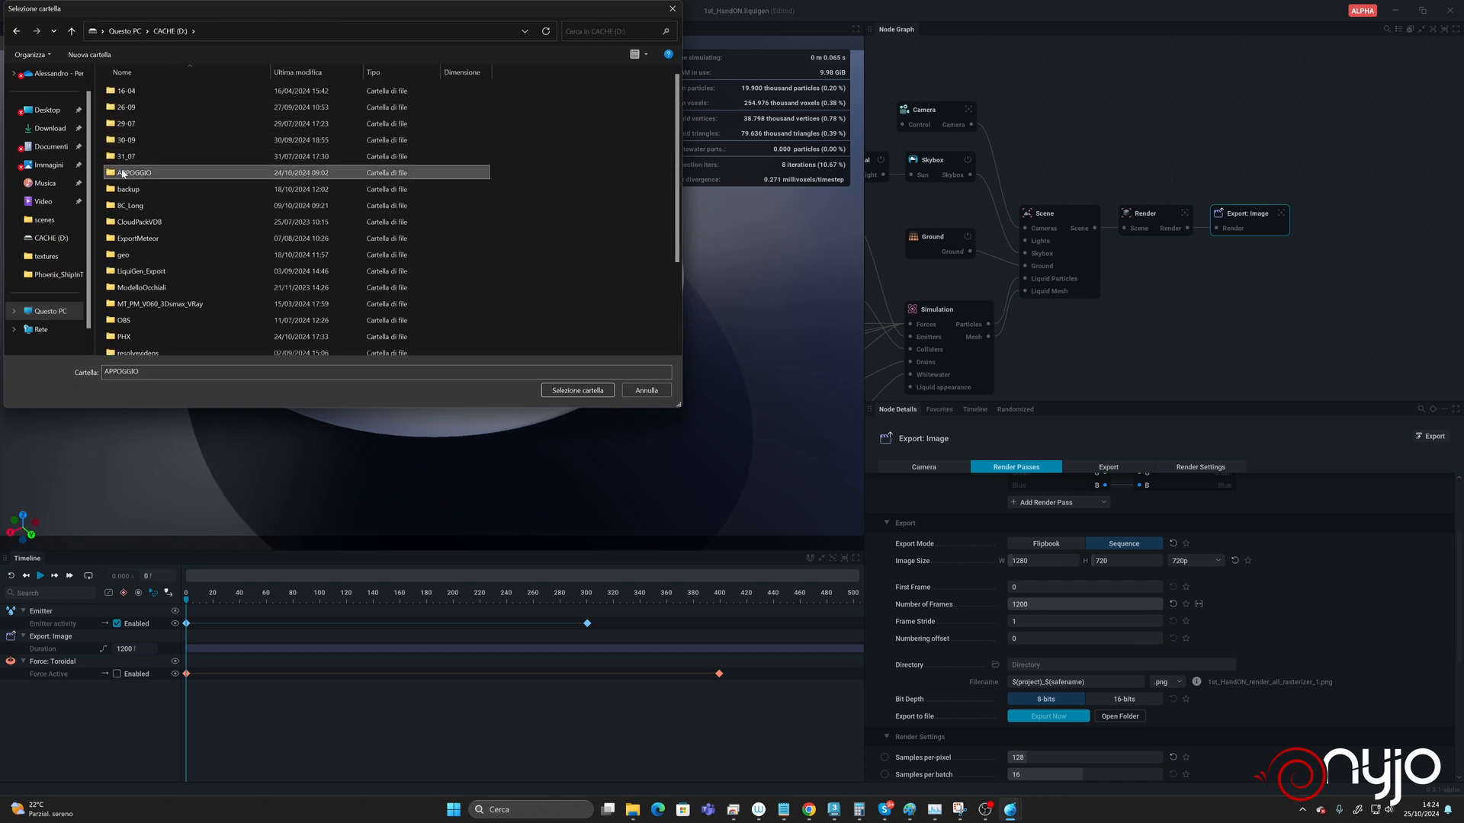
click(97, 55)
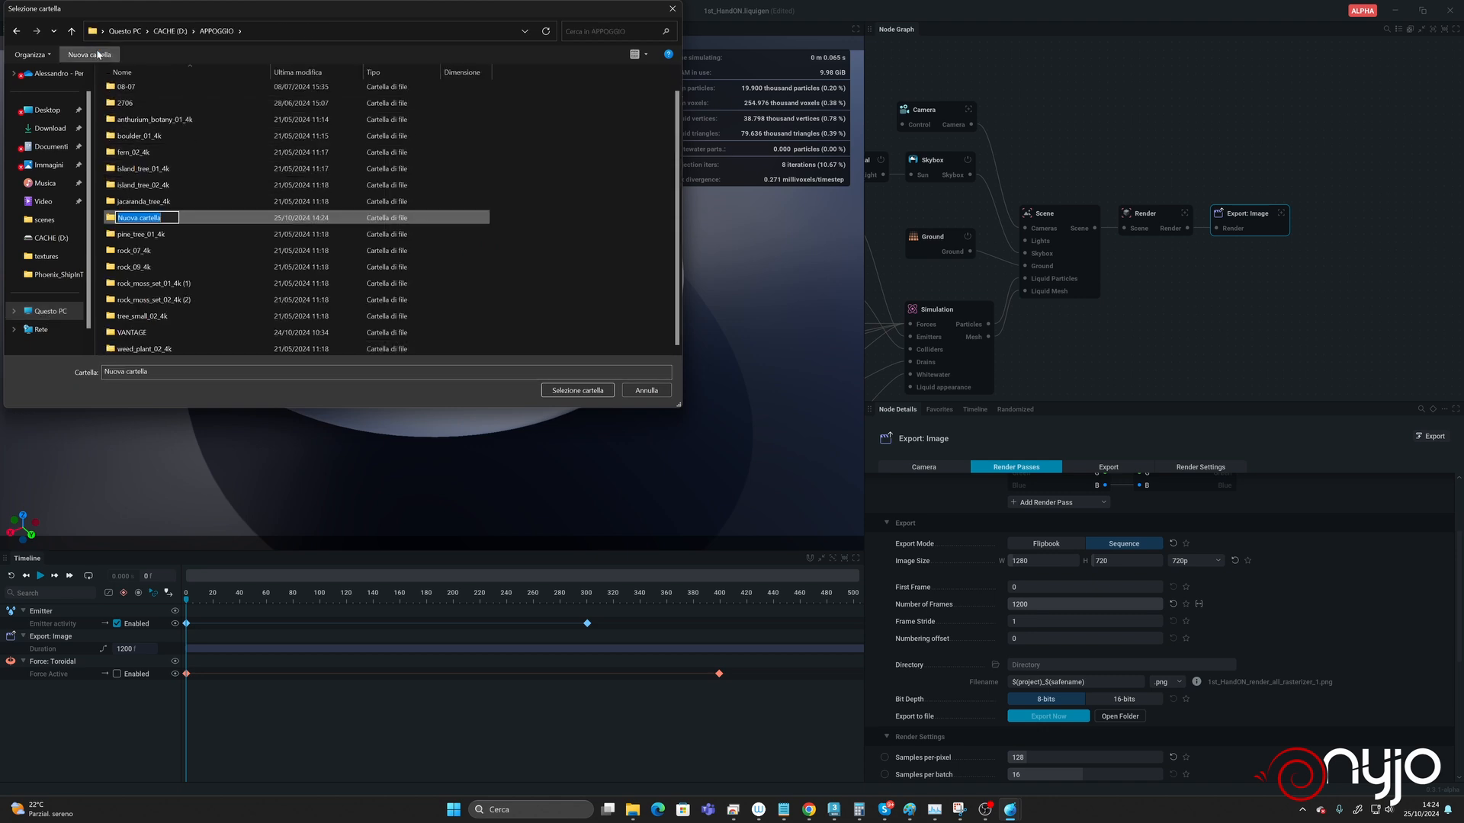
text(LiquiGen_031)
key(Return)
key(Return)
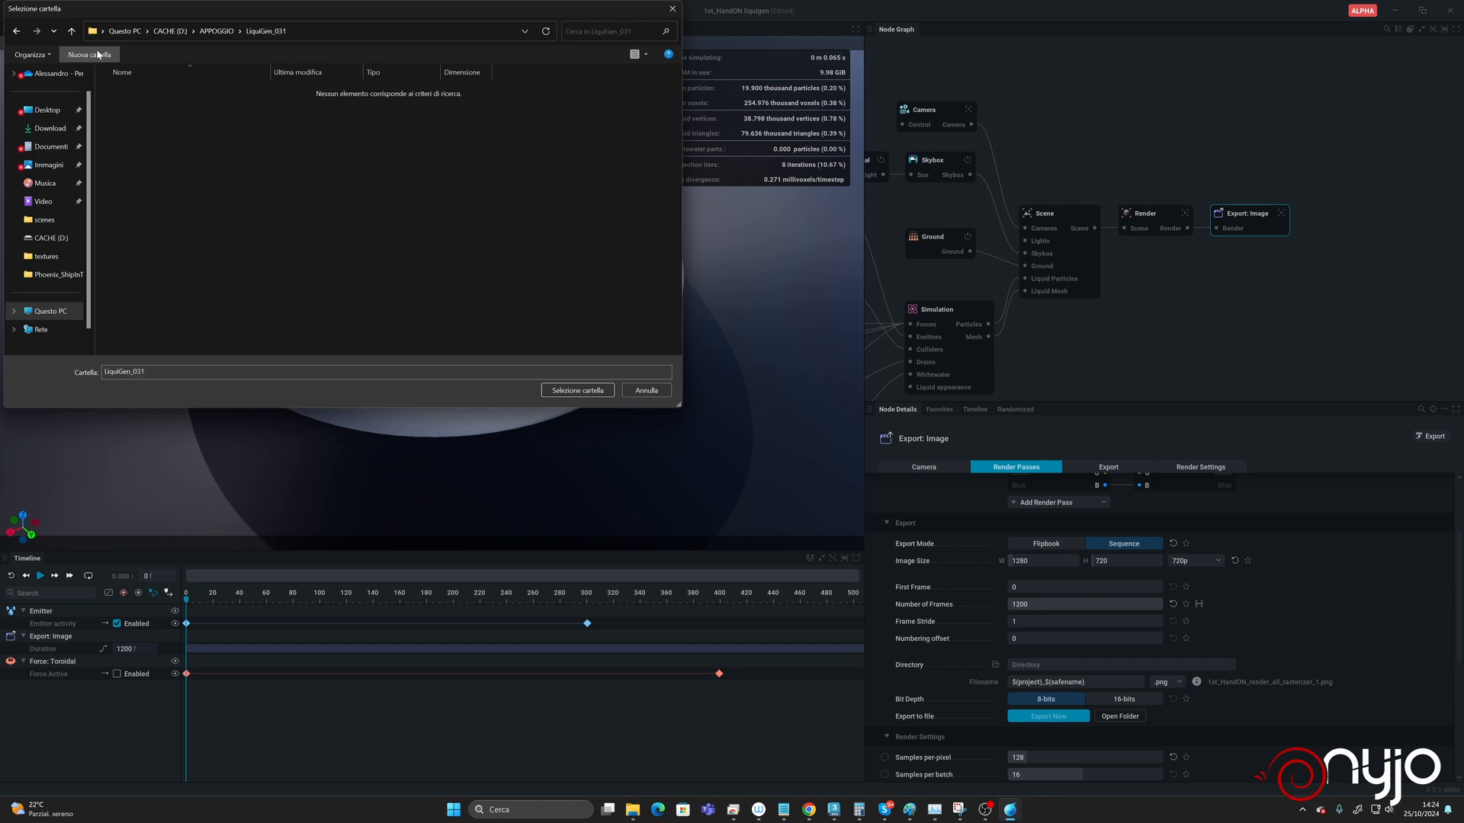
click(602, 392)
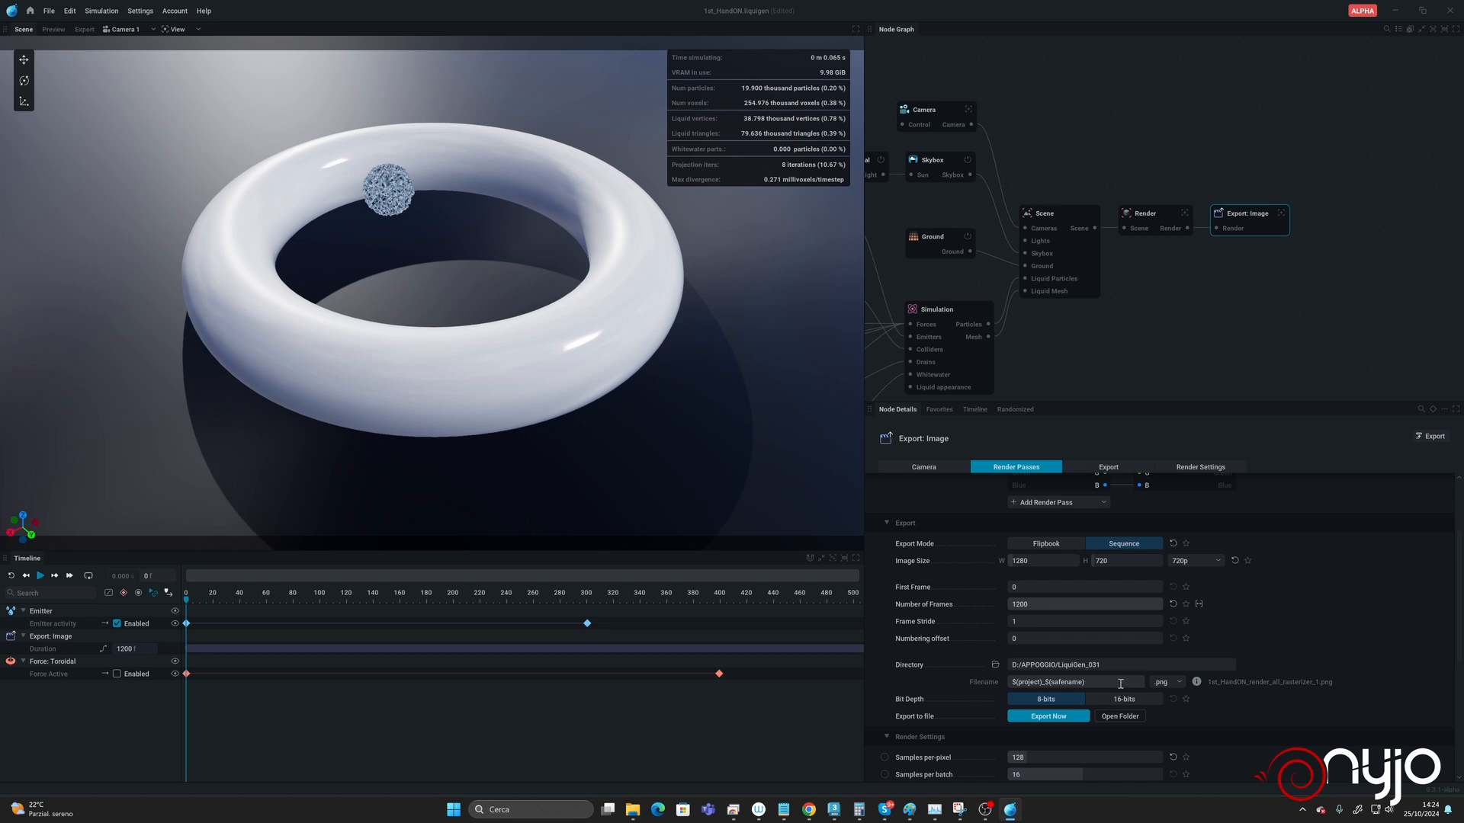
Step: Add a four-digit frame number to the export filename so the pattern reads $(project)_$(safename)_####
click(1120, 684)
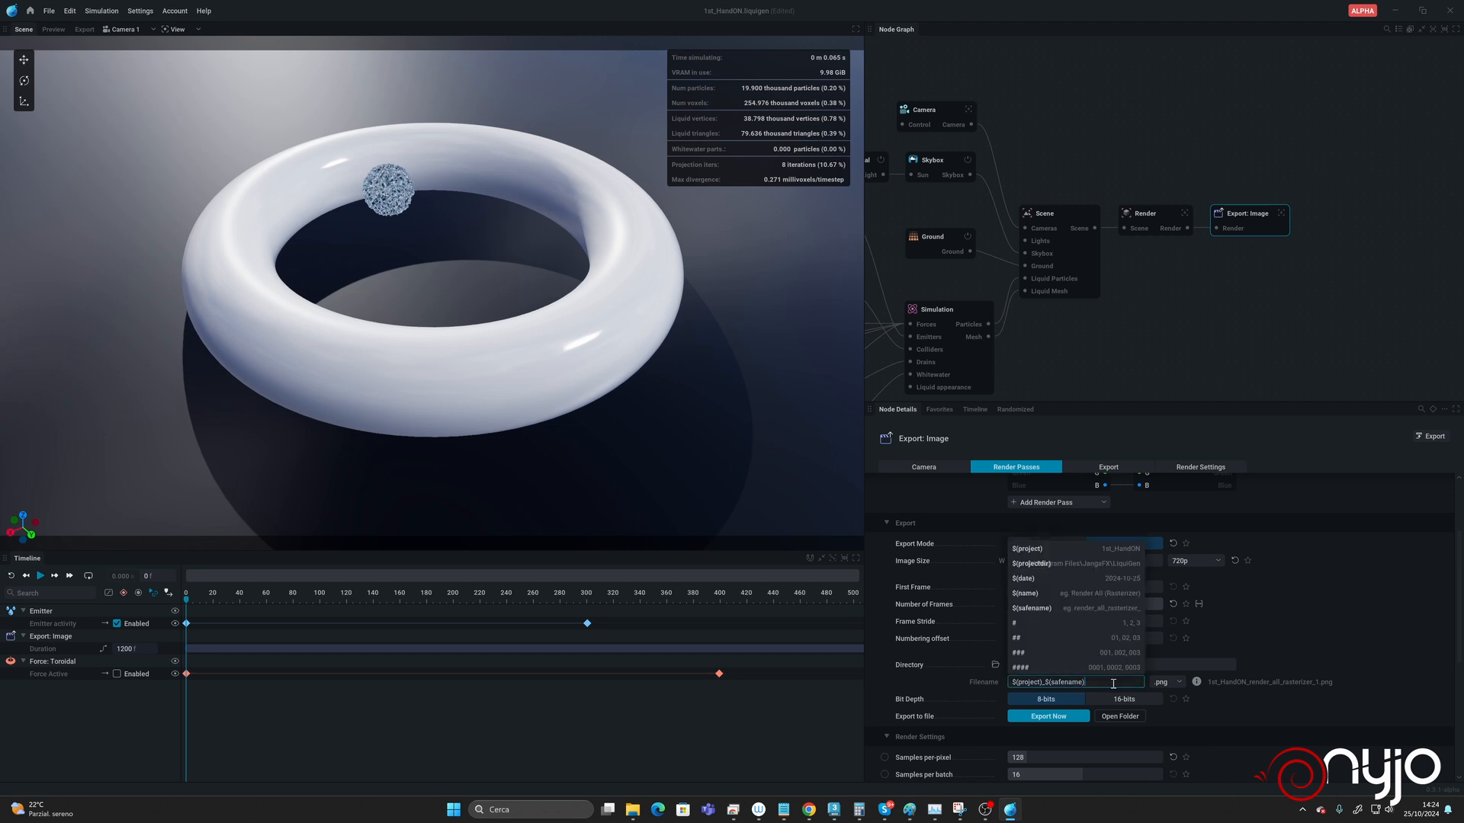
text(####)
click(1336, 649)
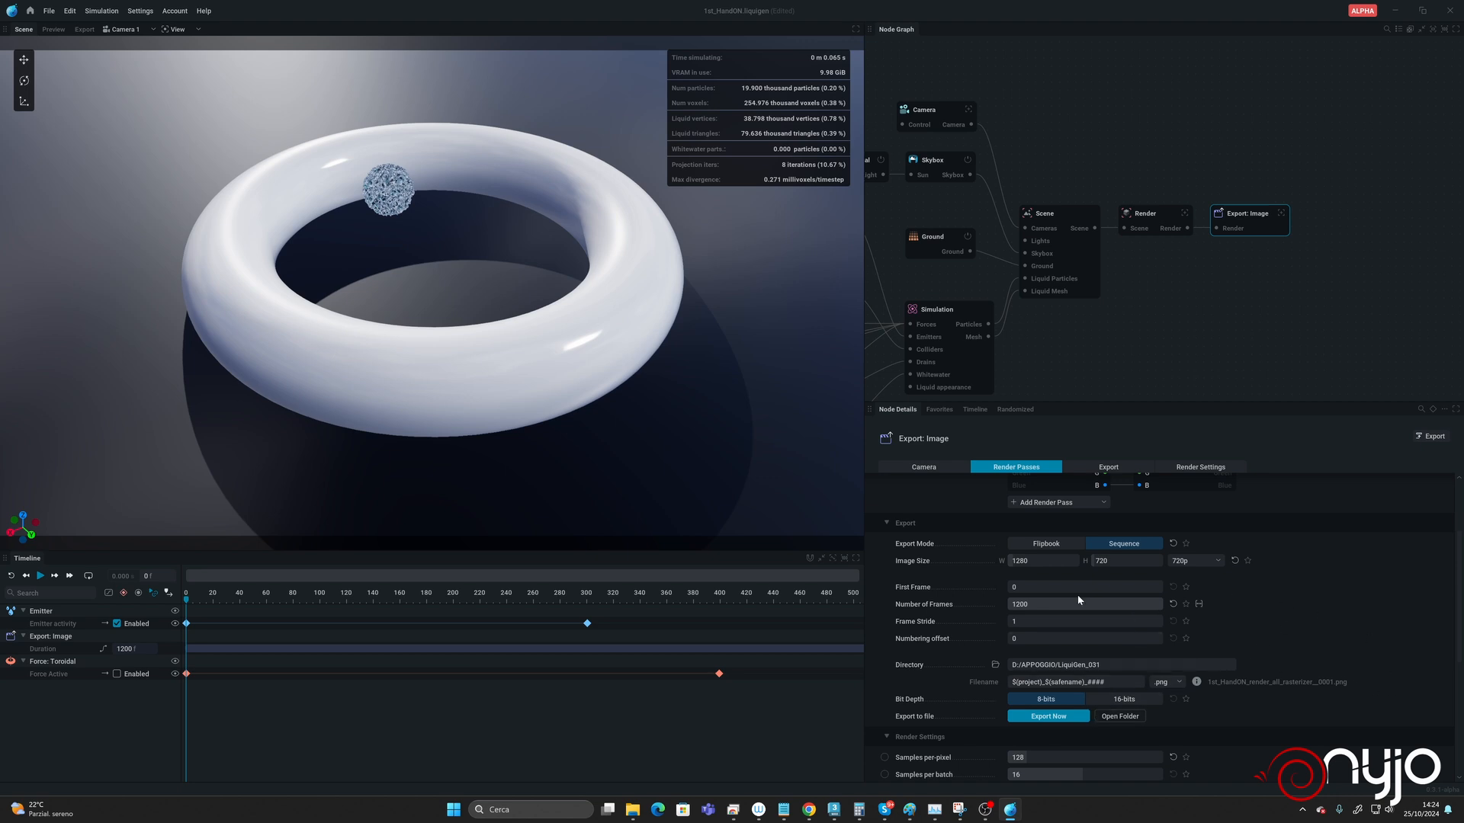
Step: Save the project and start exporting the image sequence
key(ctrl+s)
click(1039, 719)
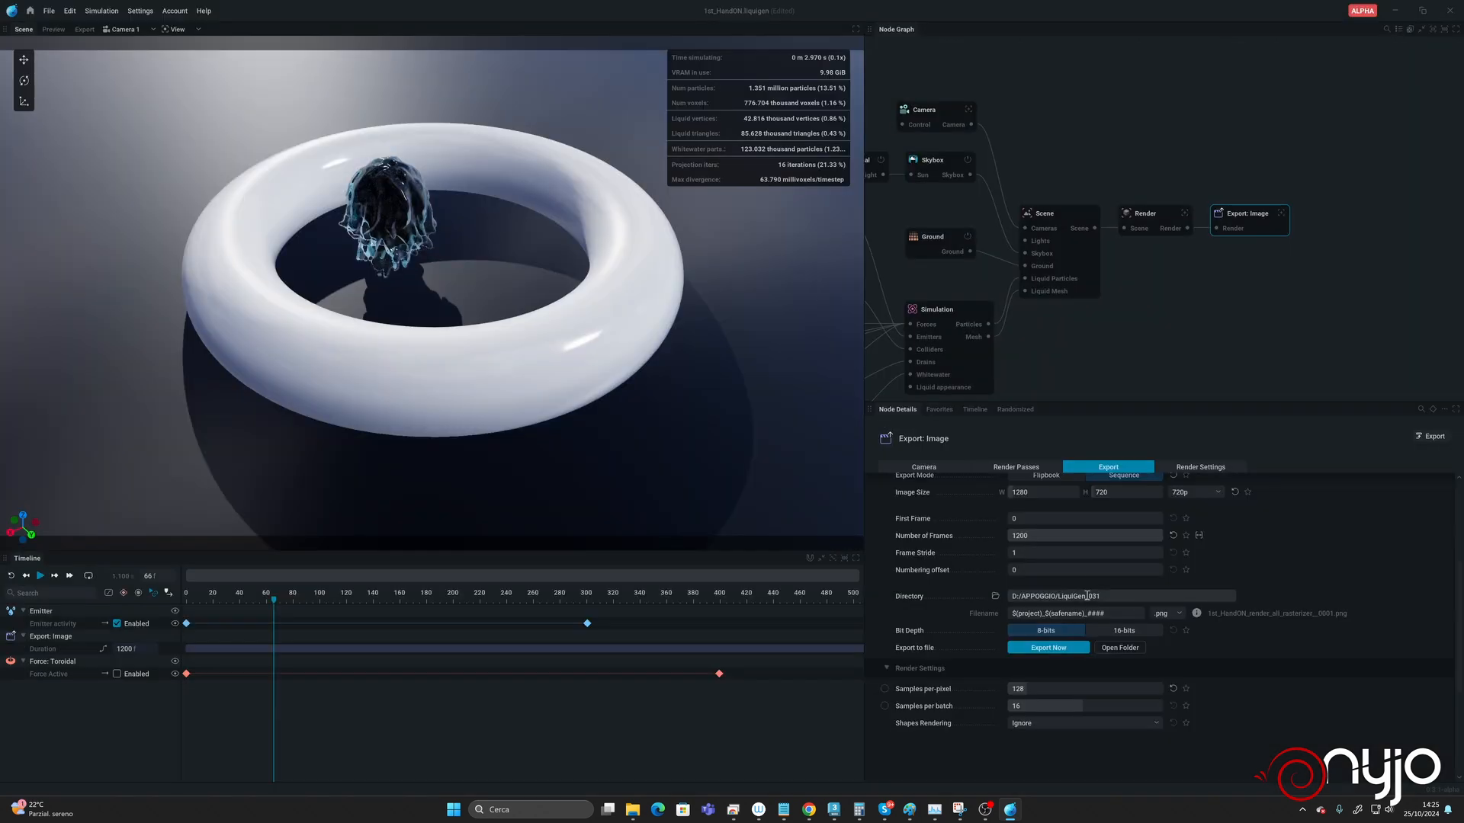
Step: Change the render pass source to Render Viewport and export the sequence again, overwriting the existing files
scroll(1333, 576, up, 4)
click(1018, 544)
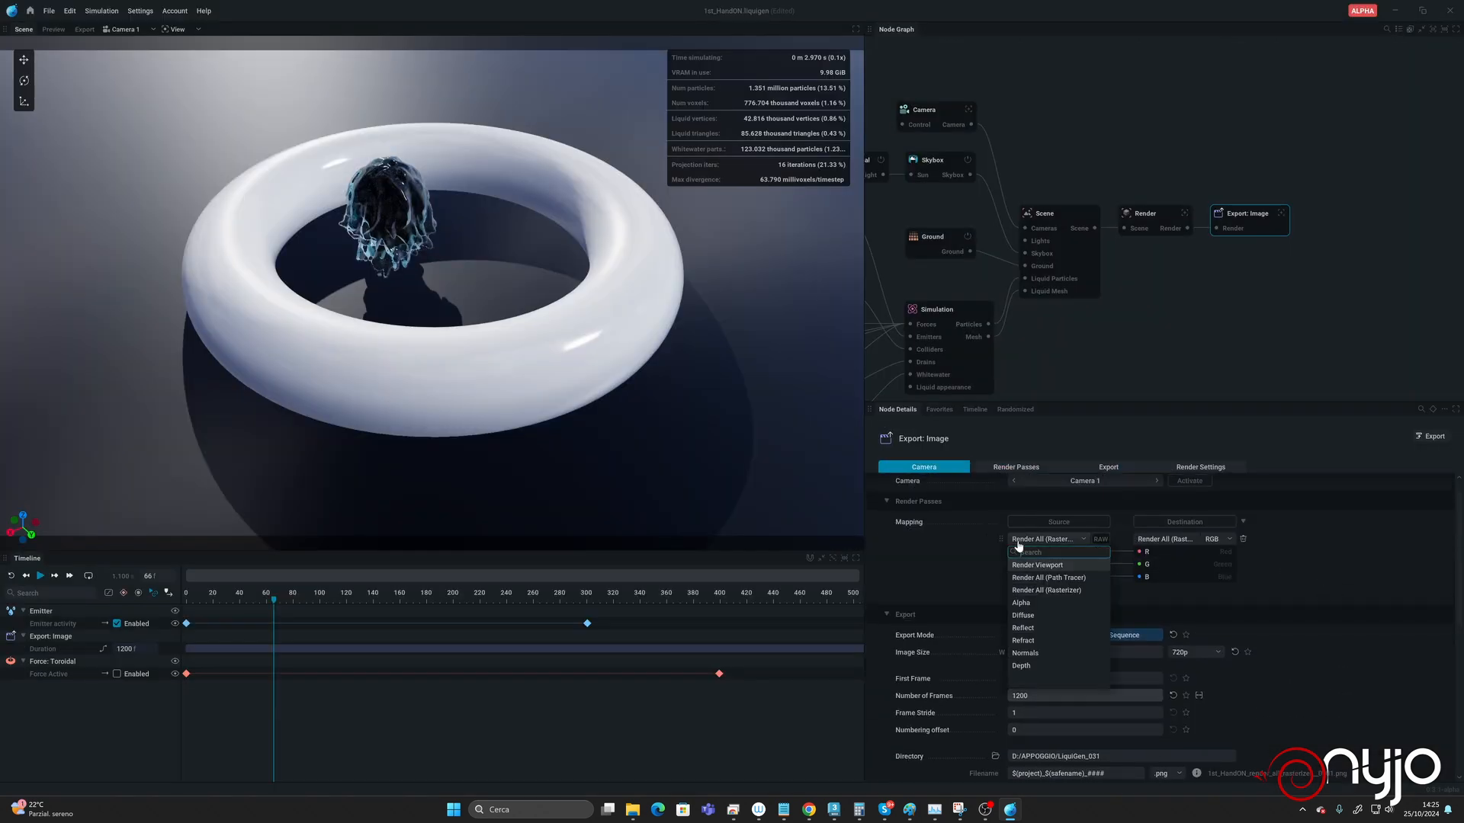
click(1046, 565)
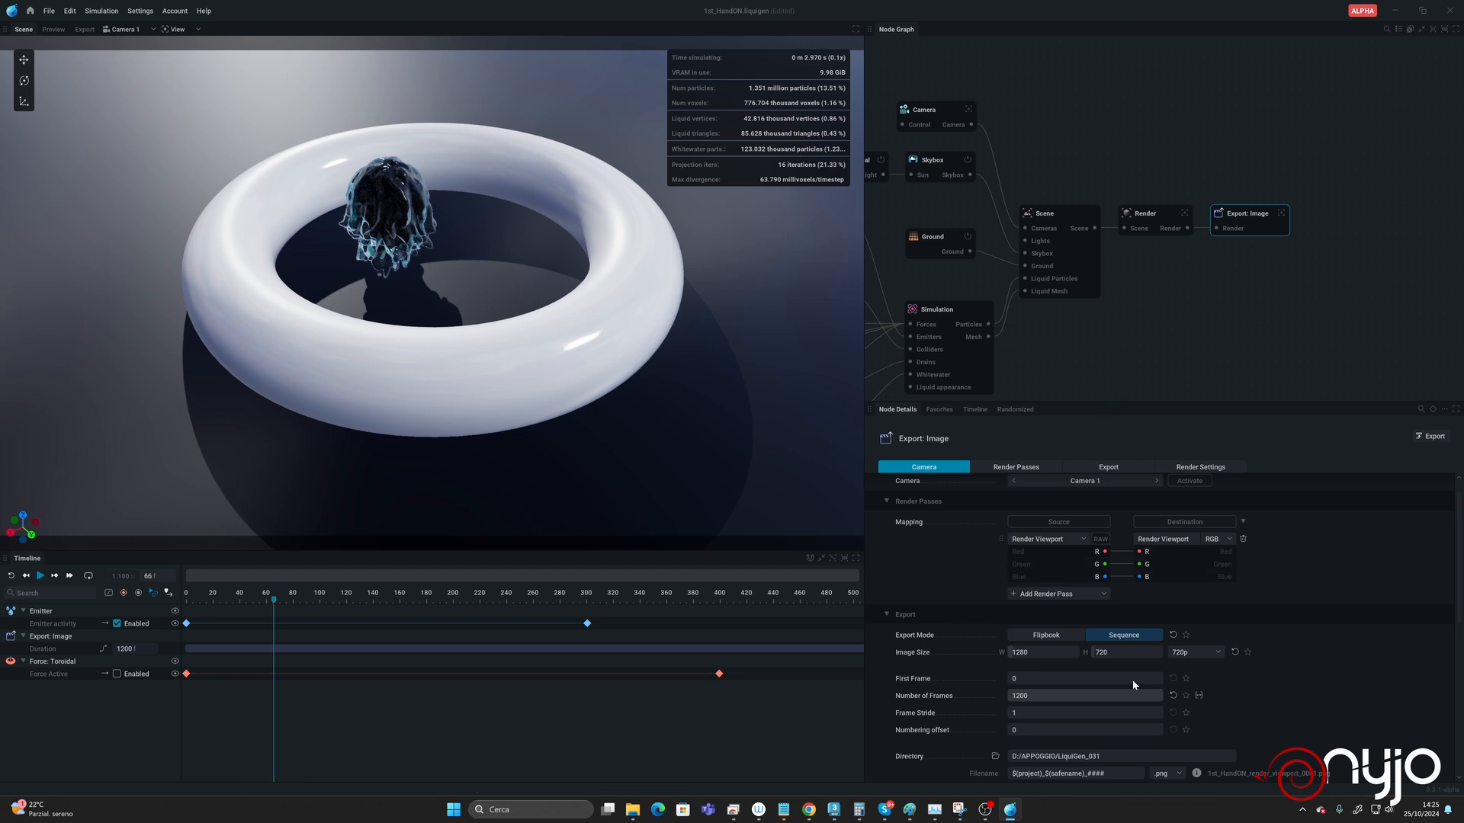
scroll(1218, 696, down, 5)
click(1036, 627)
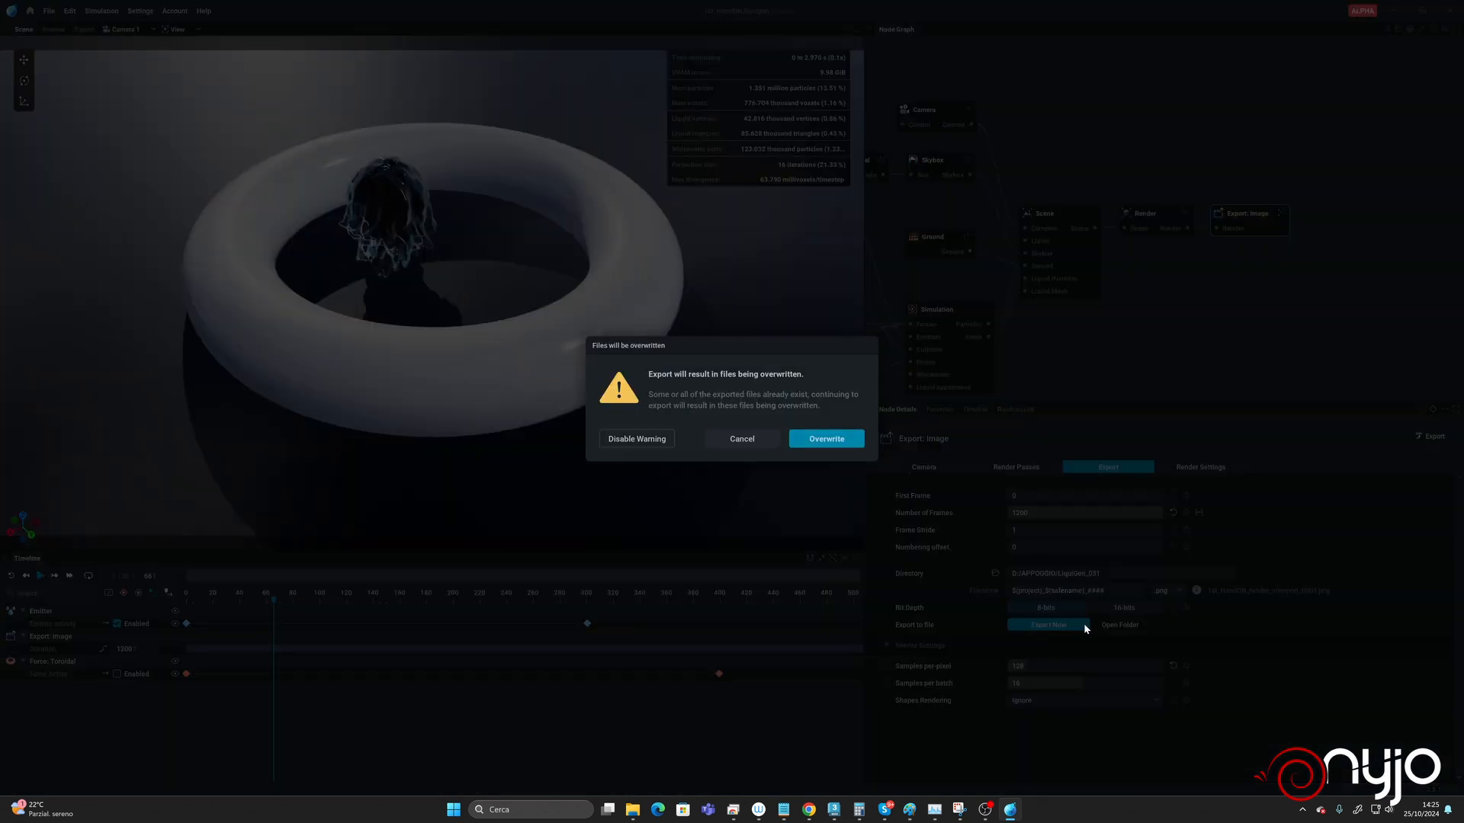
click(827, 440)
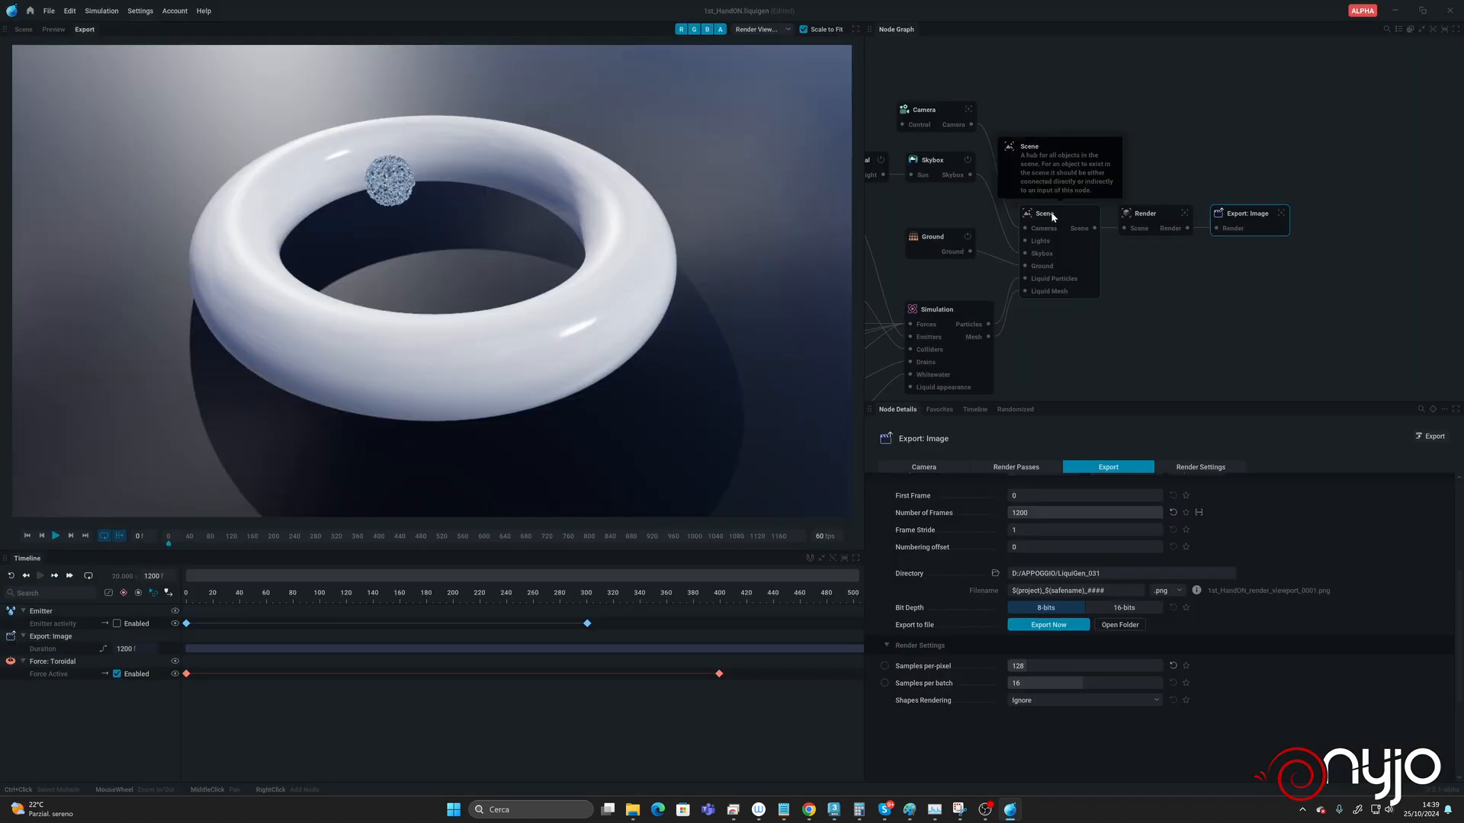
Step: Play back the exported image sequence in the export preview
click(57, 536)
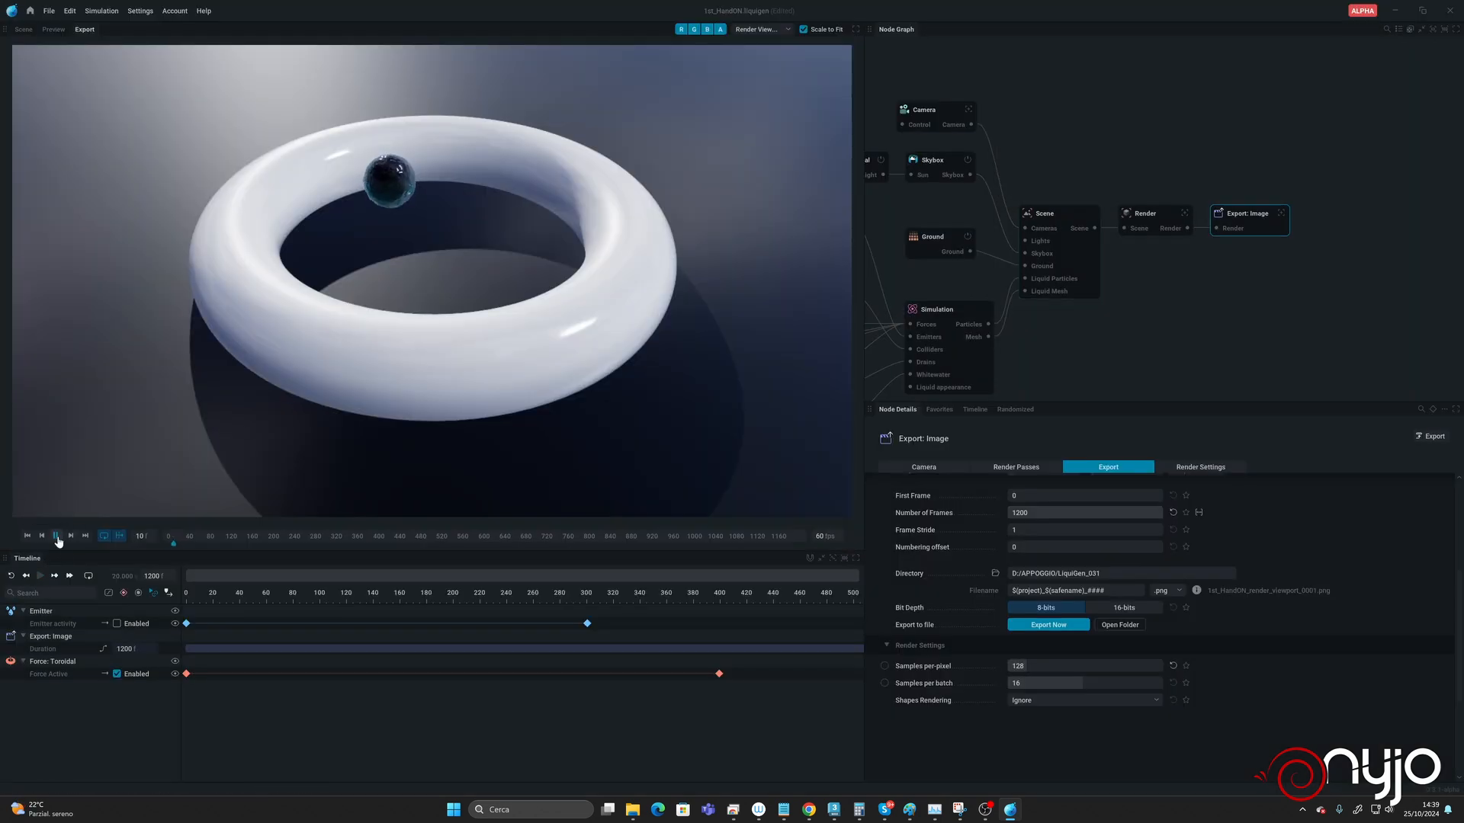